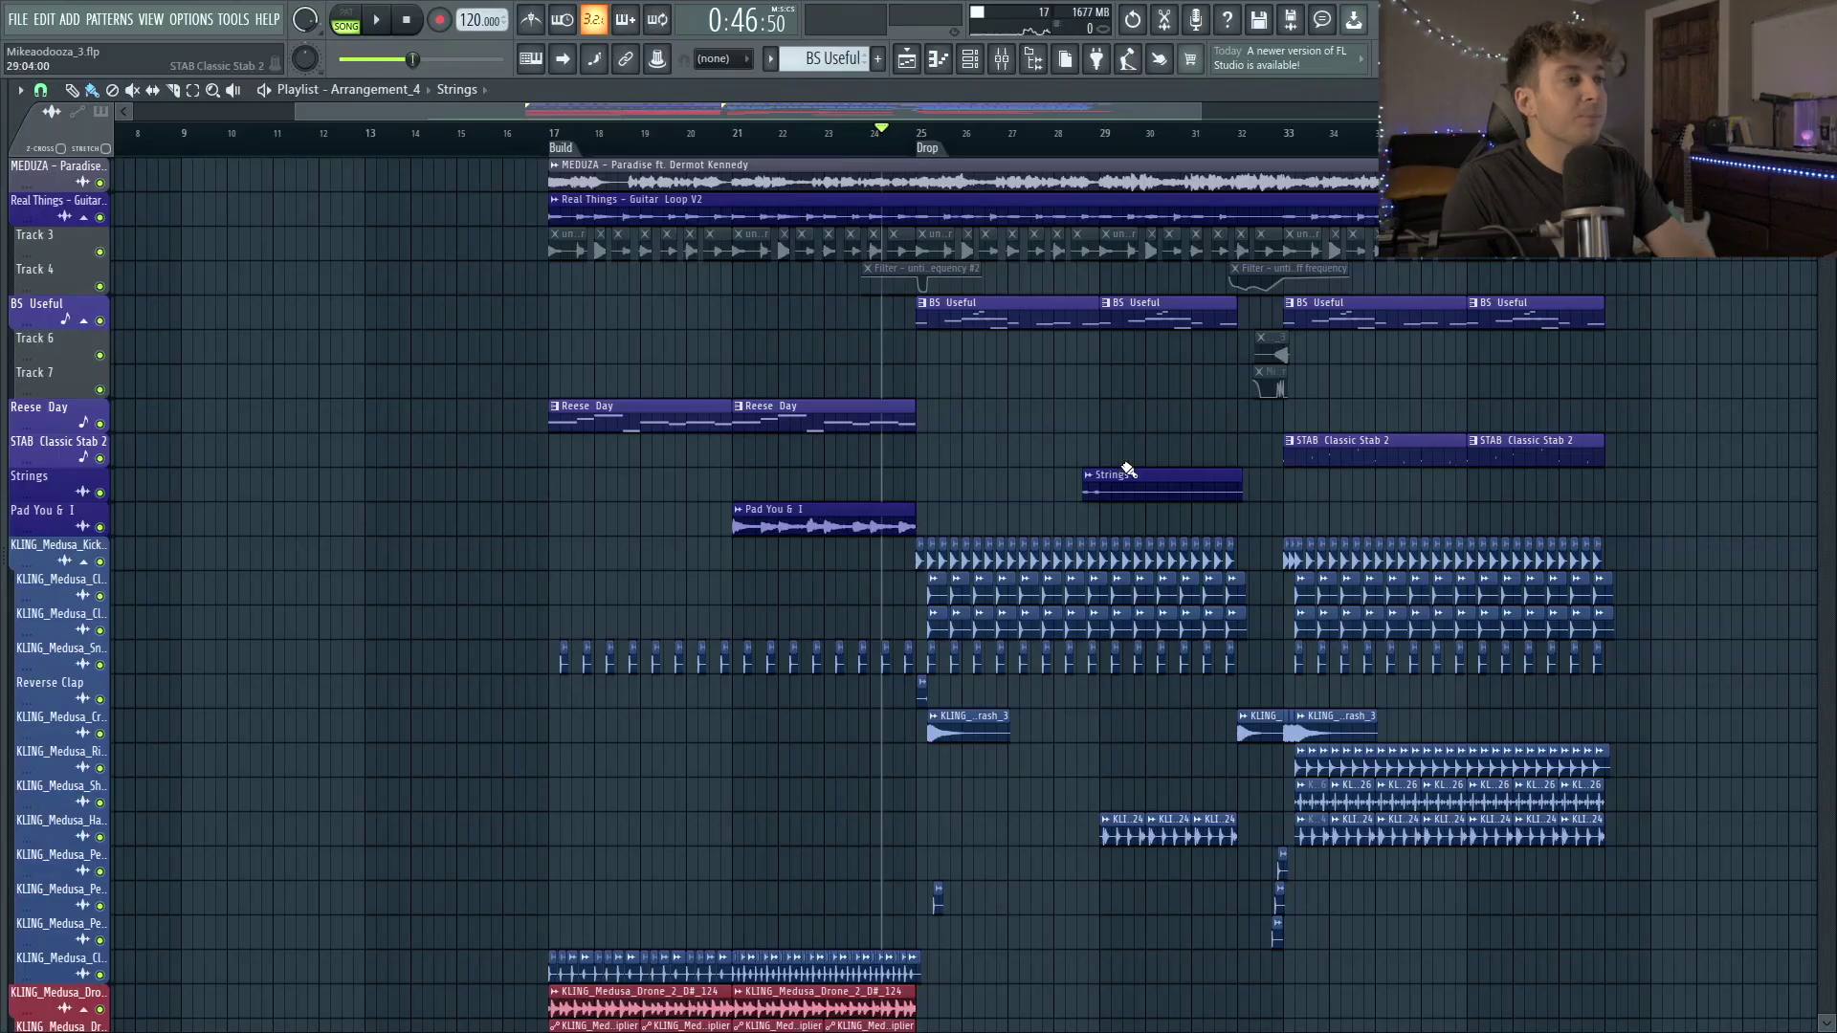
Select the section from bar 21 to just past bar 26 and play the build into the drop.
{"action": "left_click_drag", "start_coordinate": [1310, 607], "coordinate": [651, 151]}
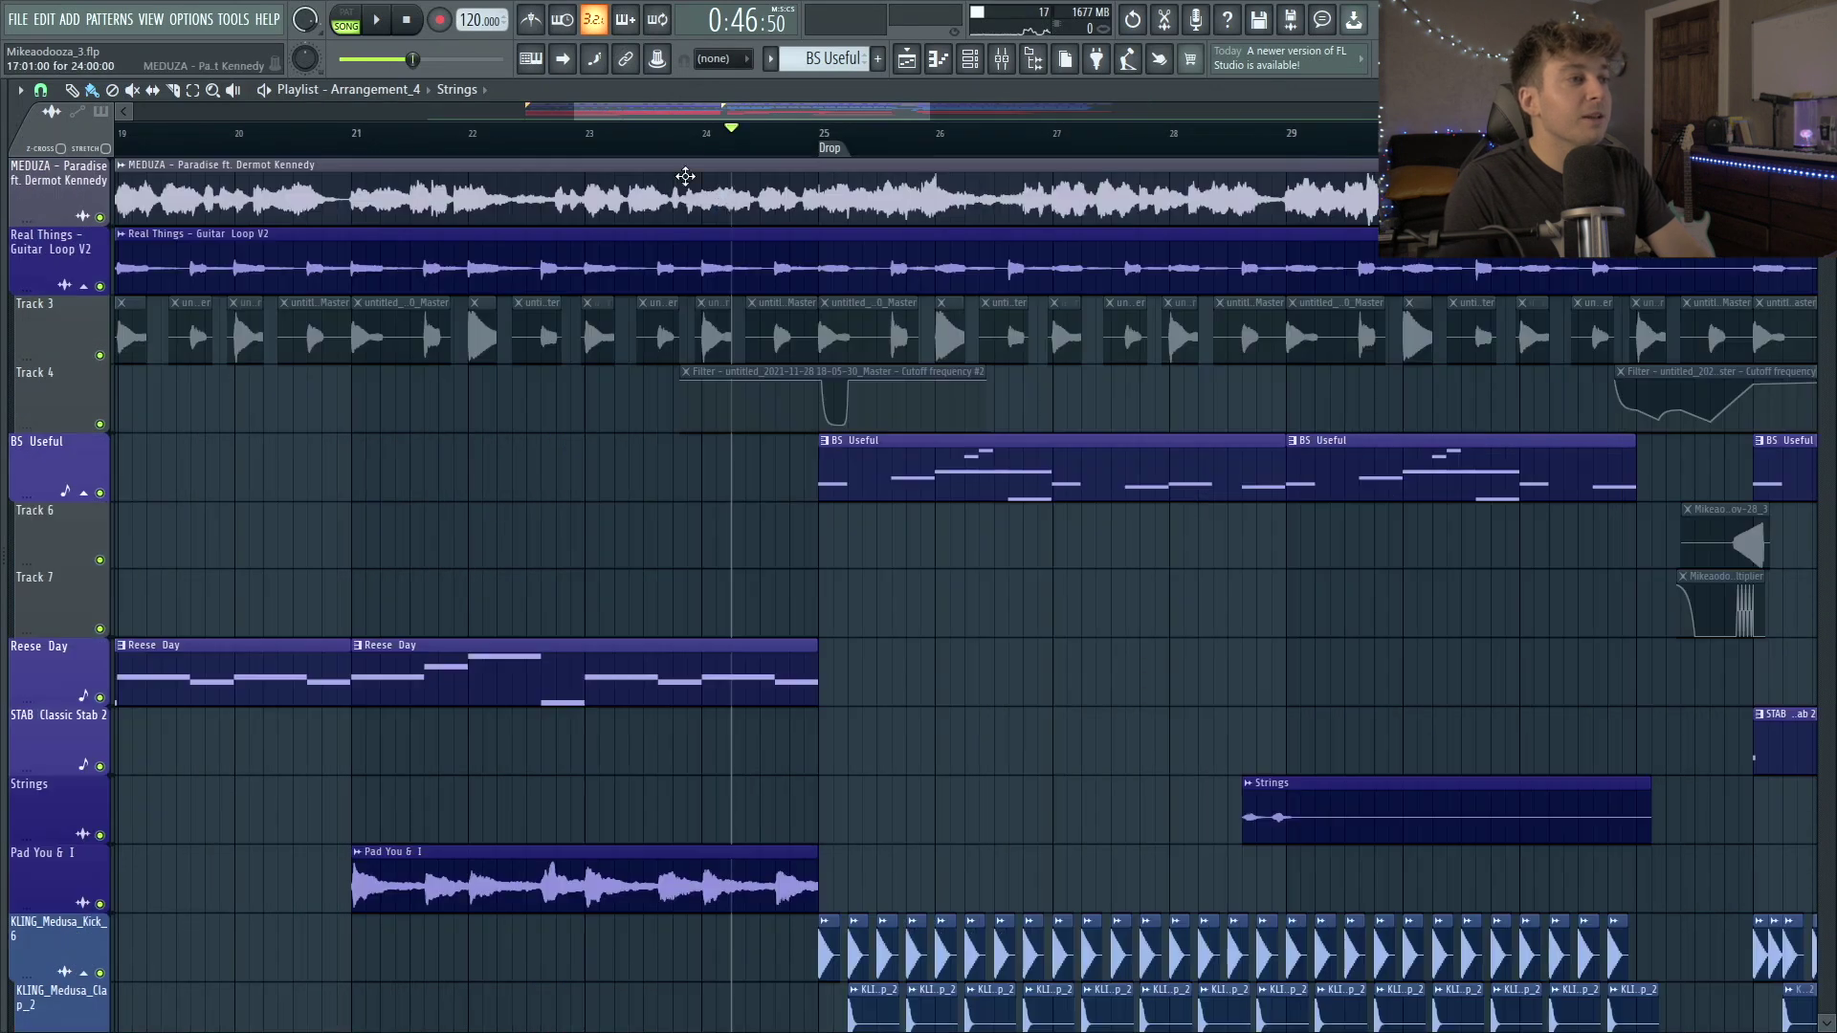
{"action": "left_click_drag", "start_coordinate": [1461, 635], "coordinate": [4, 143]}
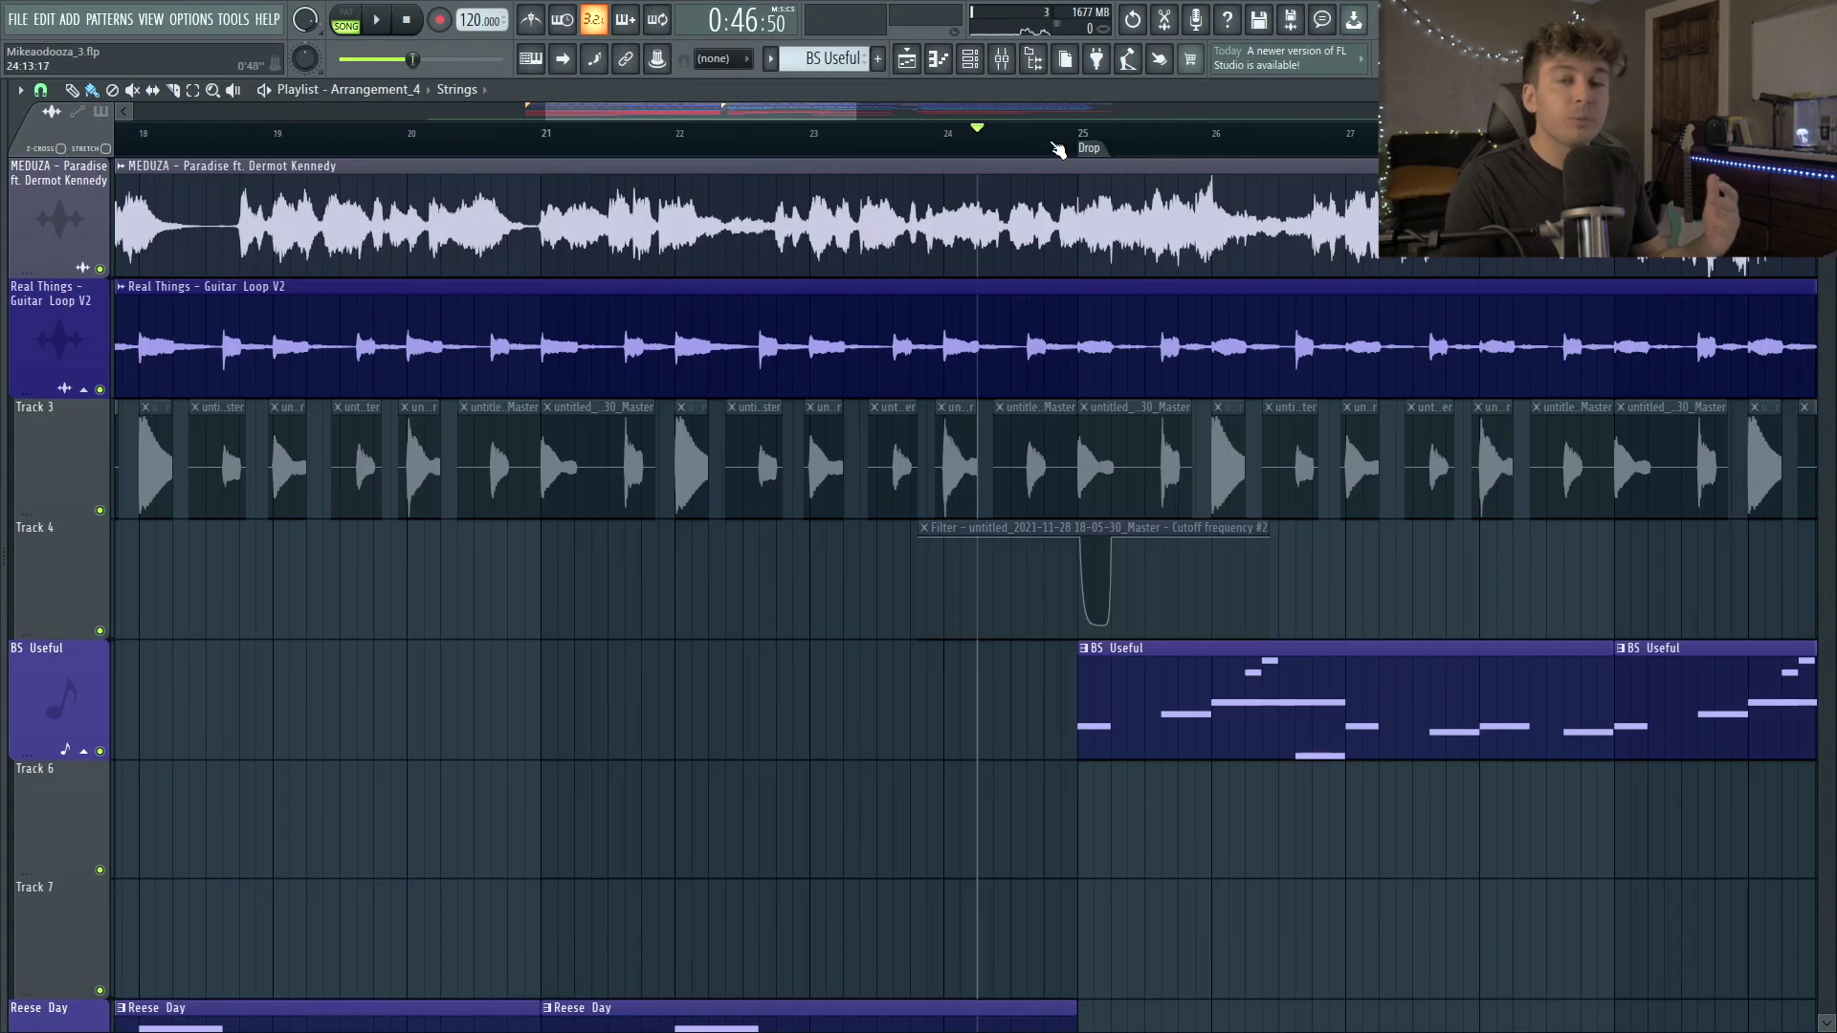
{"action": "left_click_drag", "start_coordinate": [947, 135], "coordinate": [813, 149]}
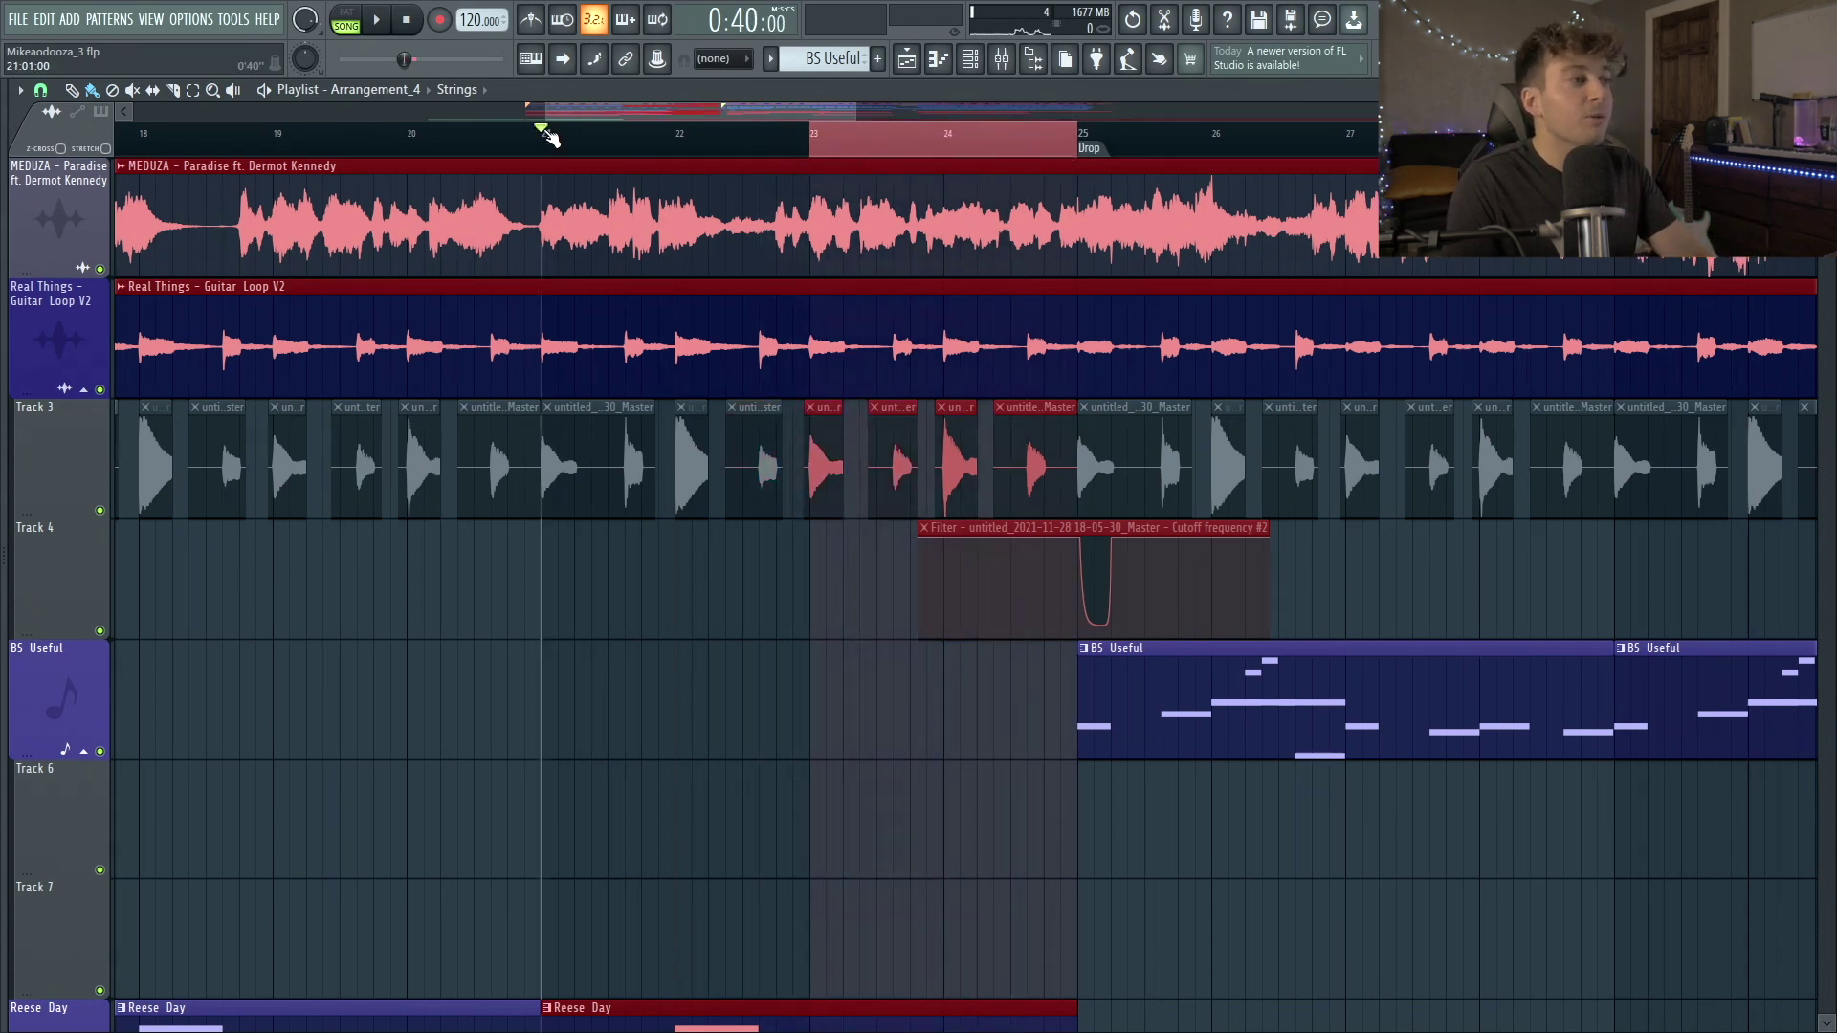
{"action": "left_click", "coordinate": [548, 135]}
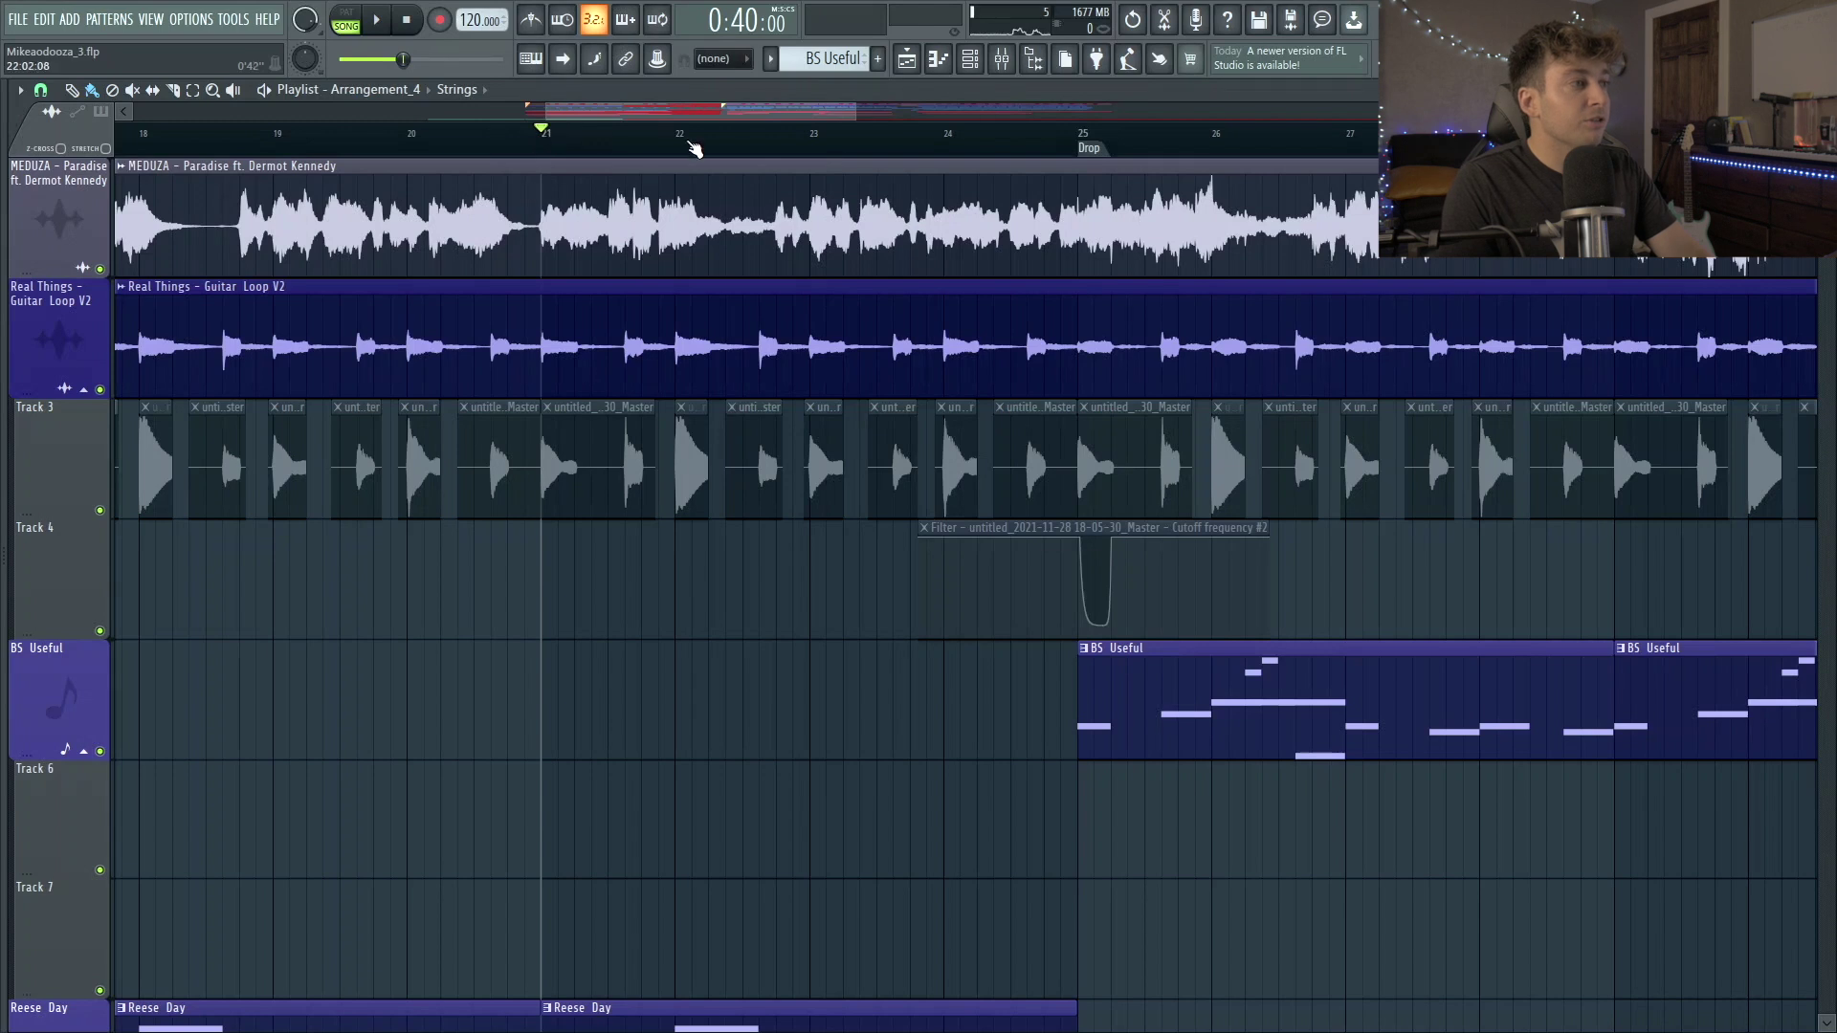
{"action": "left_click_drag", "start_coordinate": [547, 135], "coordinate": [1272, 211]}
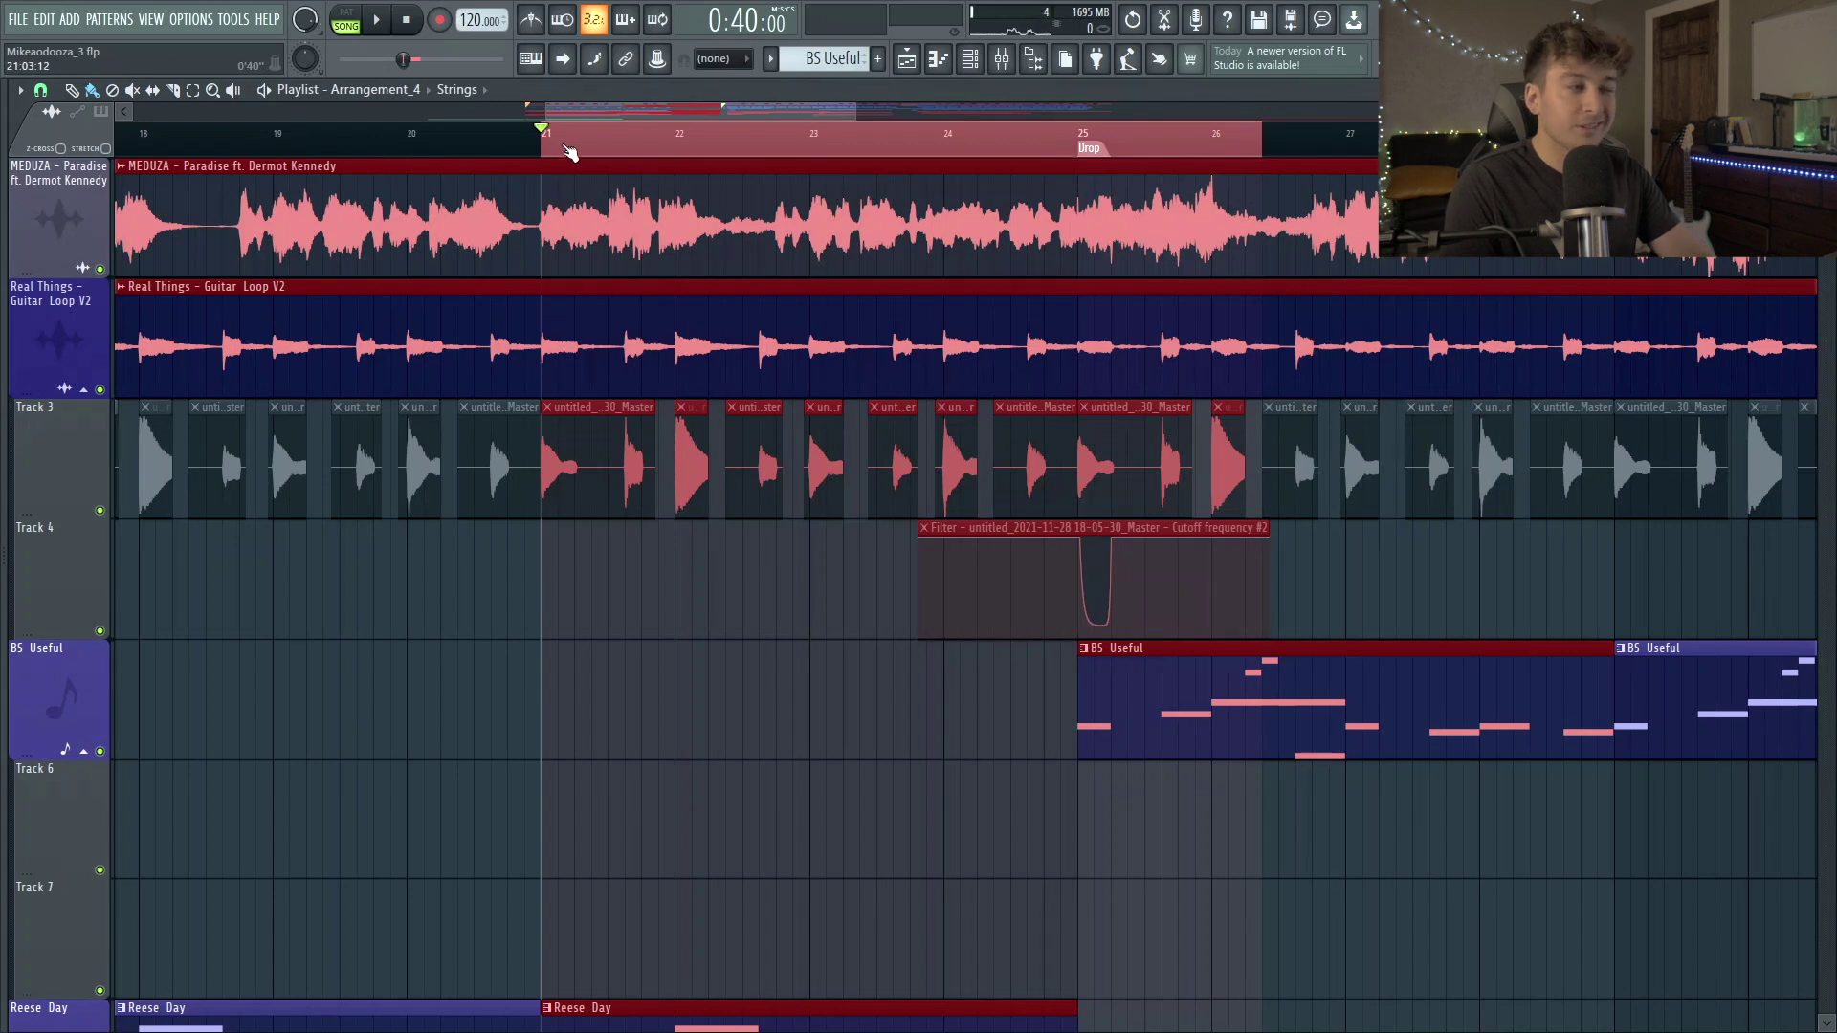
{"action": "key", "text": "space"}
{"action": "left_click_drag", "start_coordinate": [543, 143], "coordinate": [811, 141]}
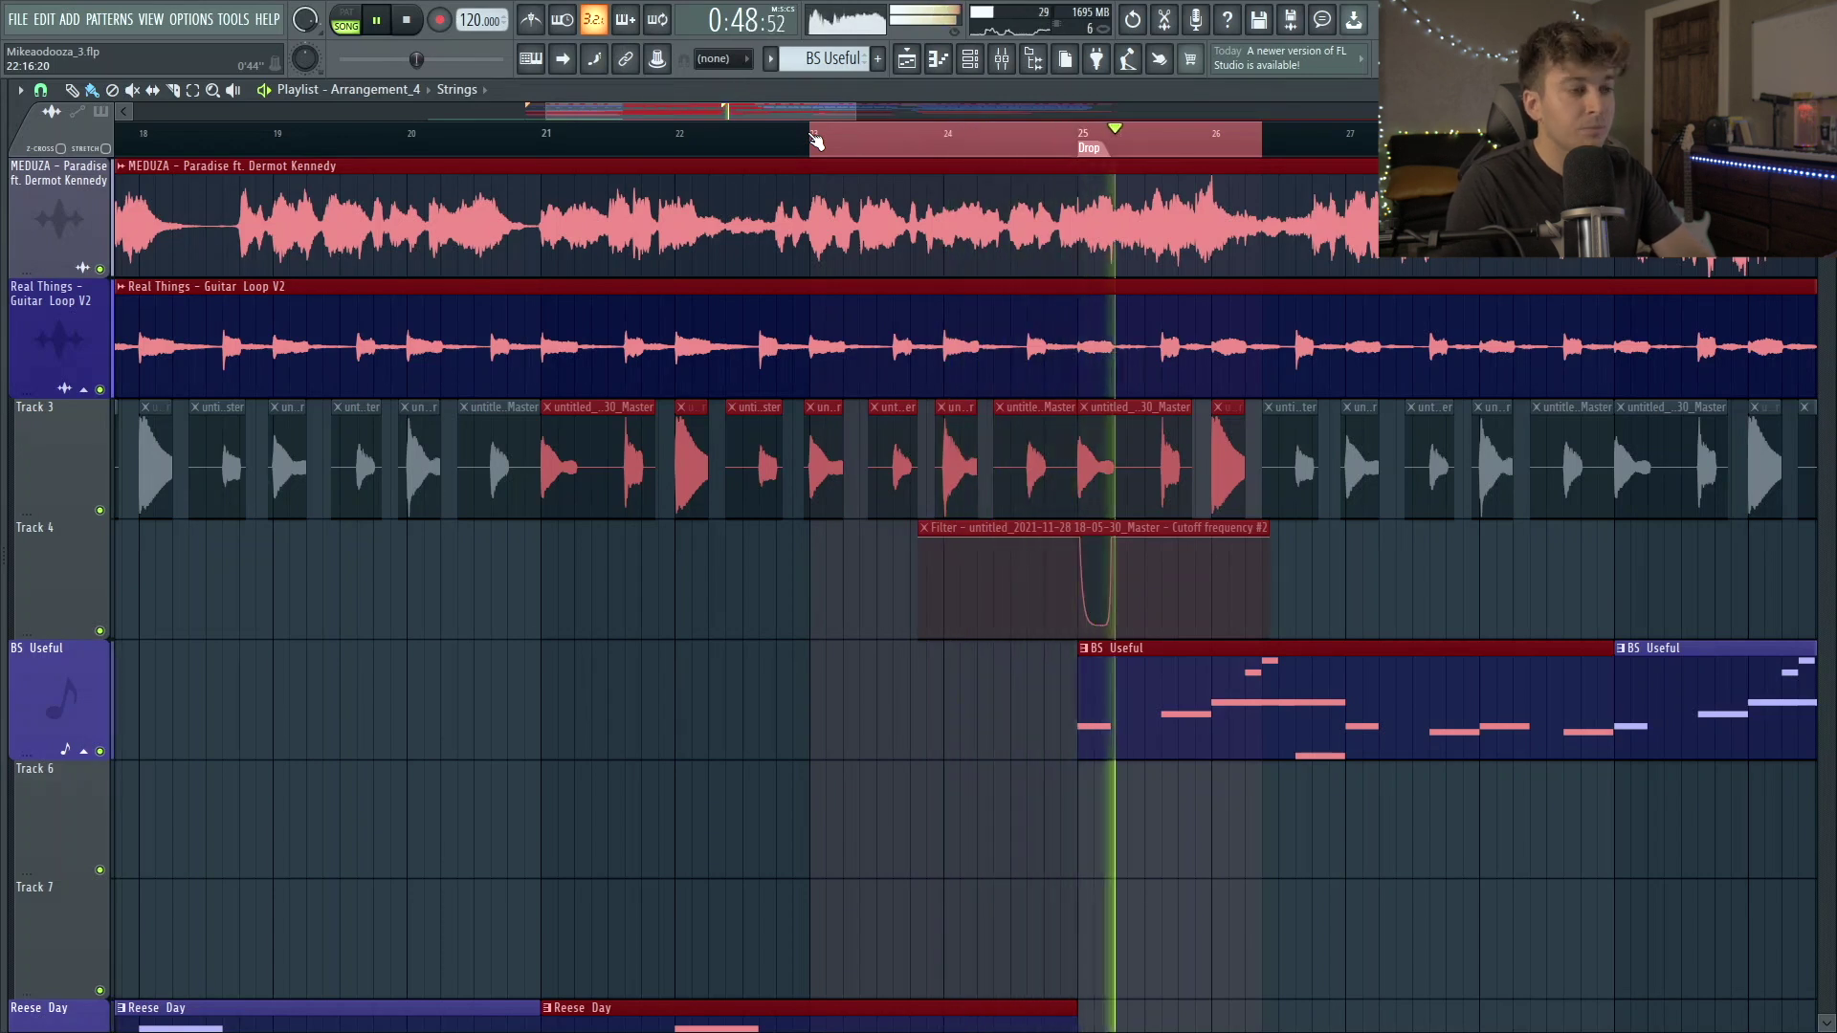
{"action": "key", "text": "space"}
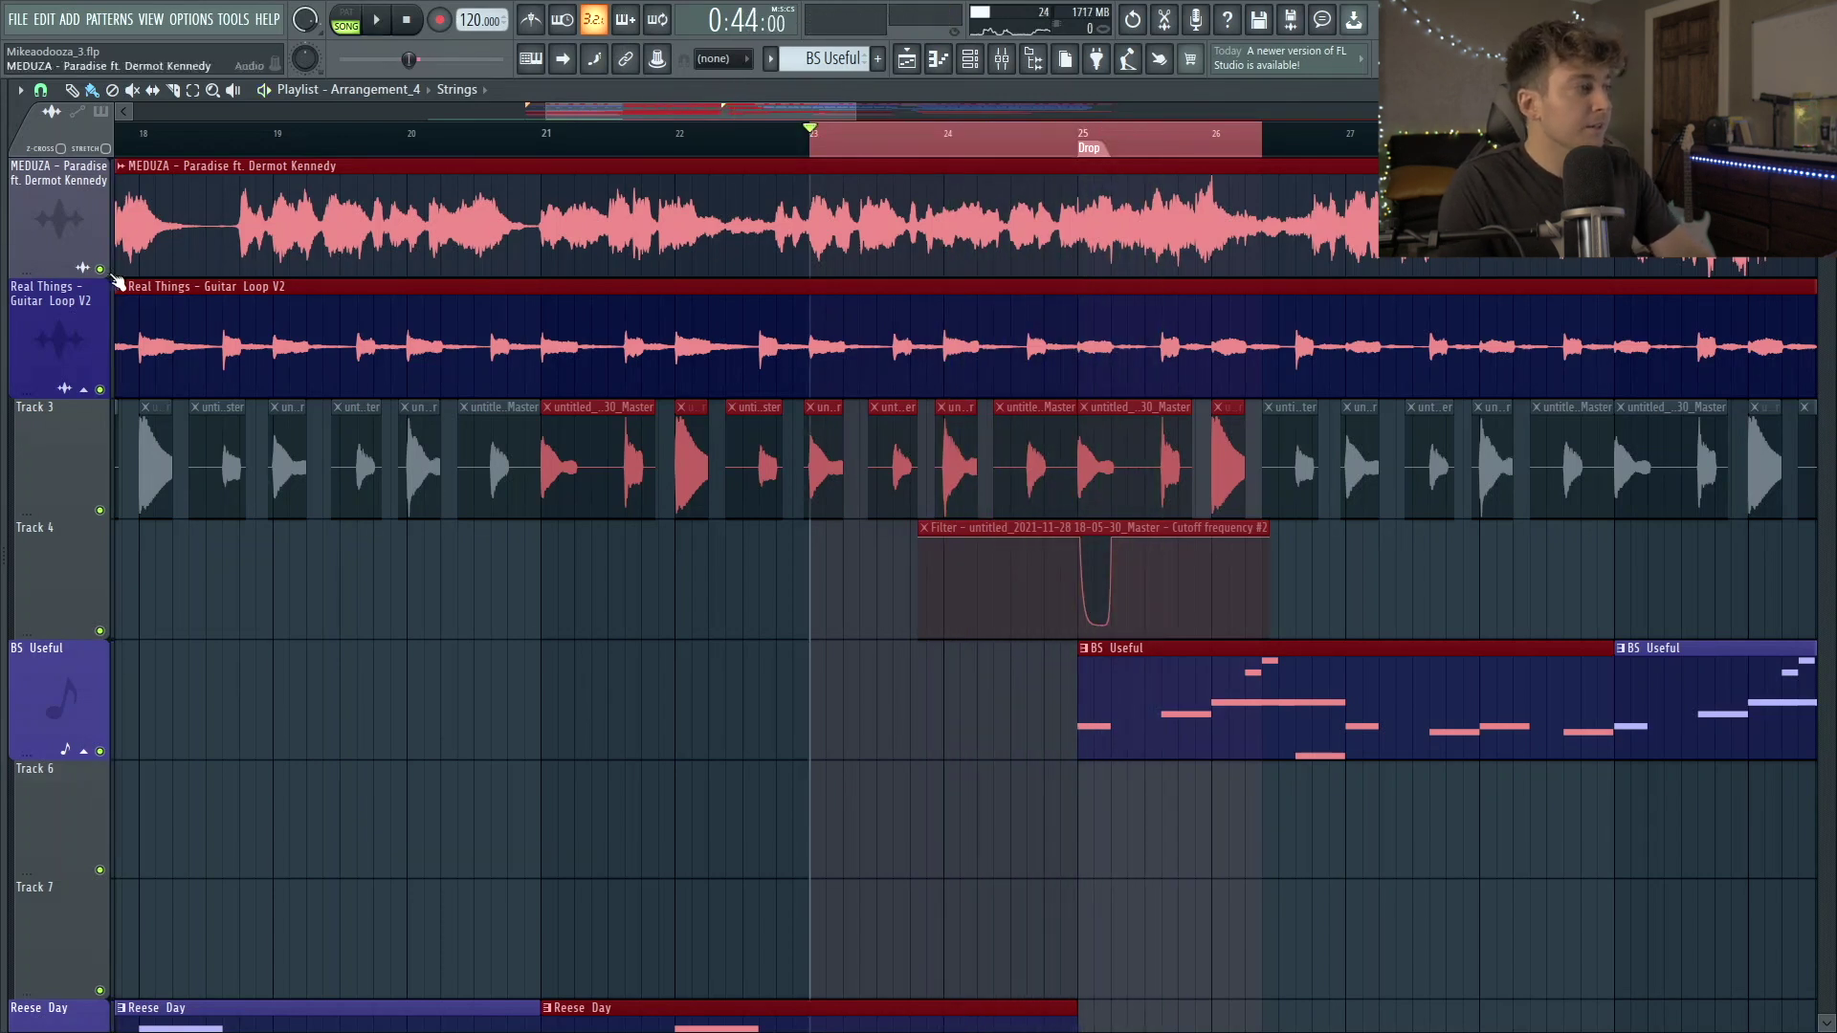
Select the single bar before the drop, from bar 24 to bar 25.
{"action": "left_click", "coordinate": [800, 139]}
{"action": "left_click", "coordinate": [947, 138]}
{"action": "left_click_drag", "start_coordinate": [947, 141], "coordinate": [1078, 146]}
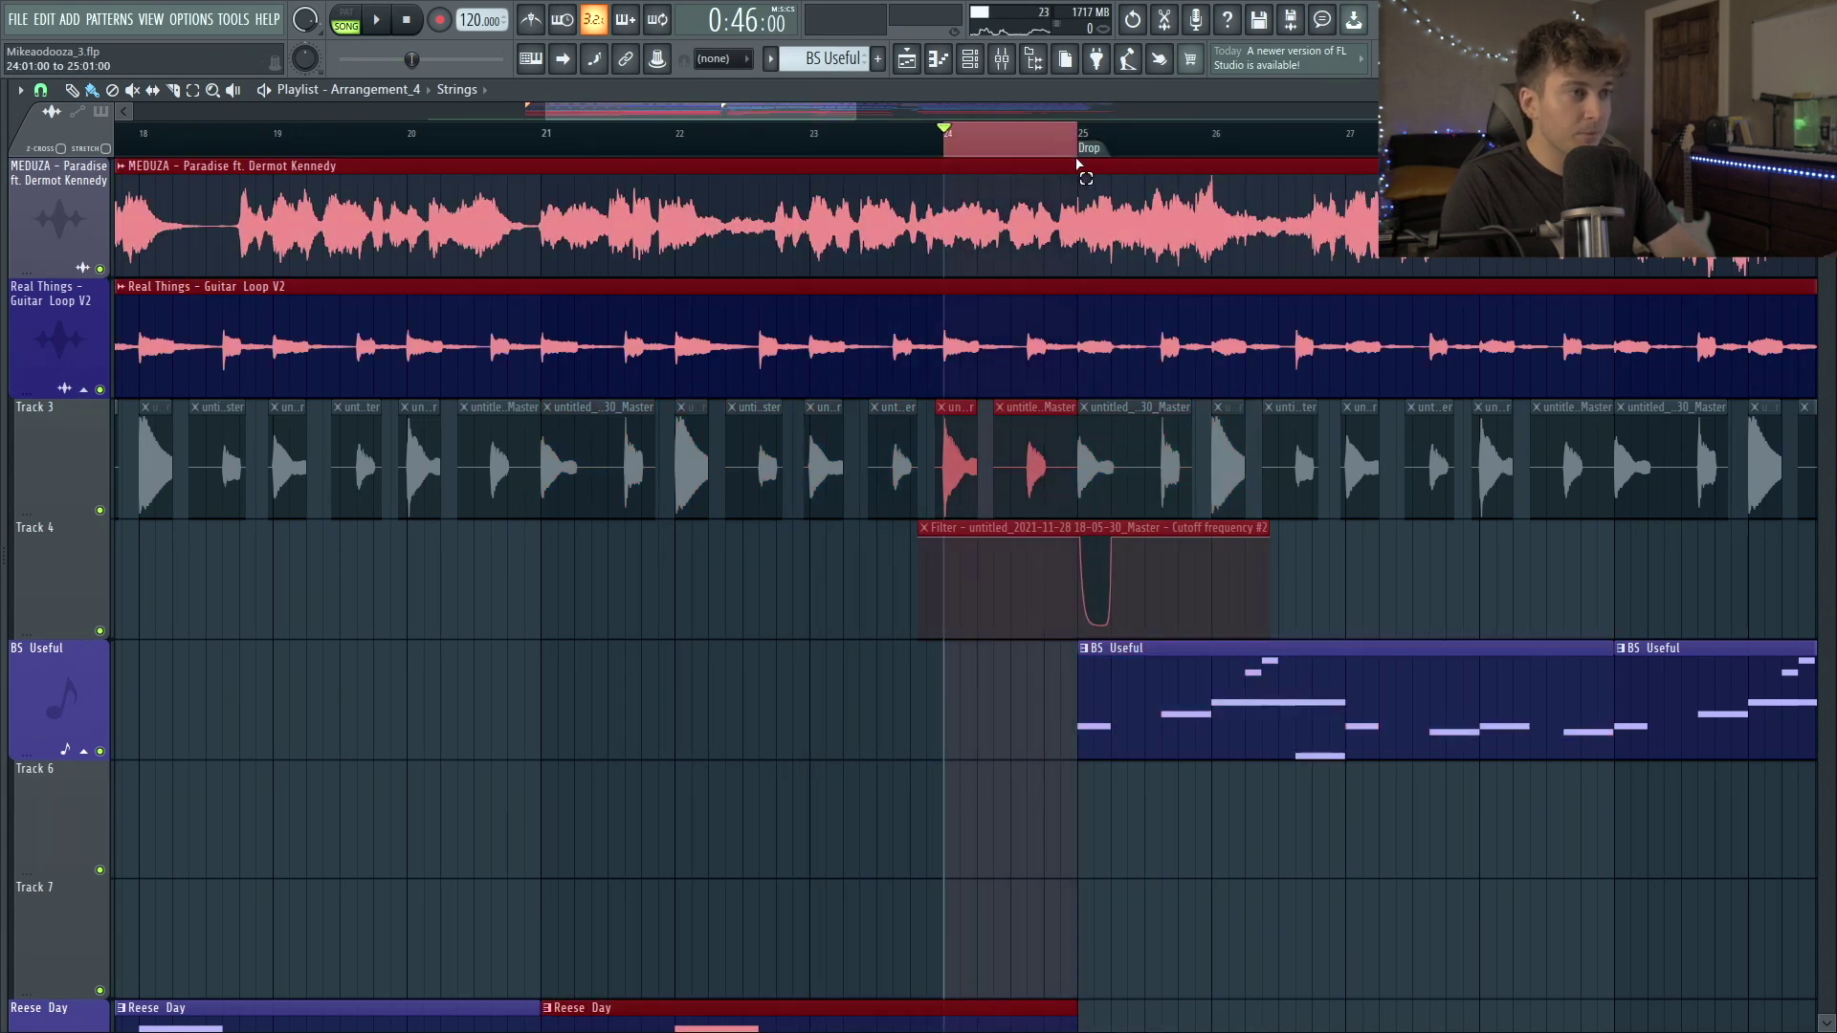
Play the build from bar 23 toward the drop, briefly soloing the MEDUZA - Paradise vocal track.
{"action": "left_click", "coordinate": [342, 139]}
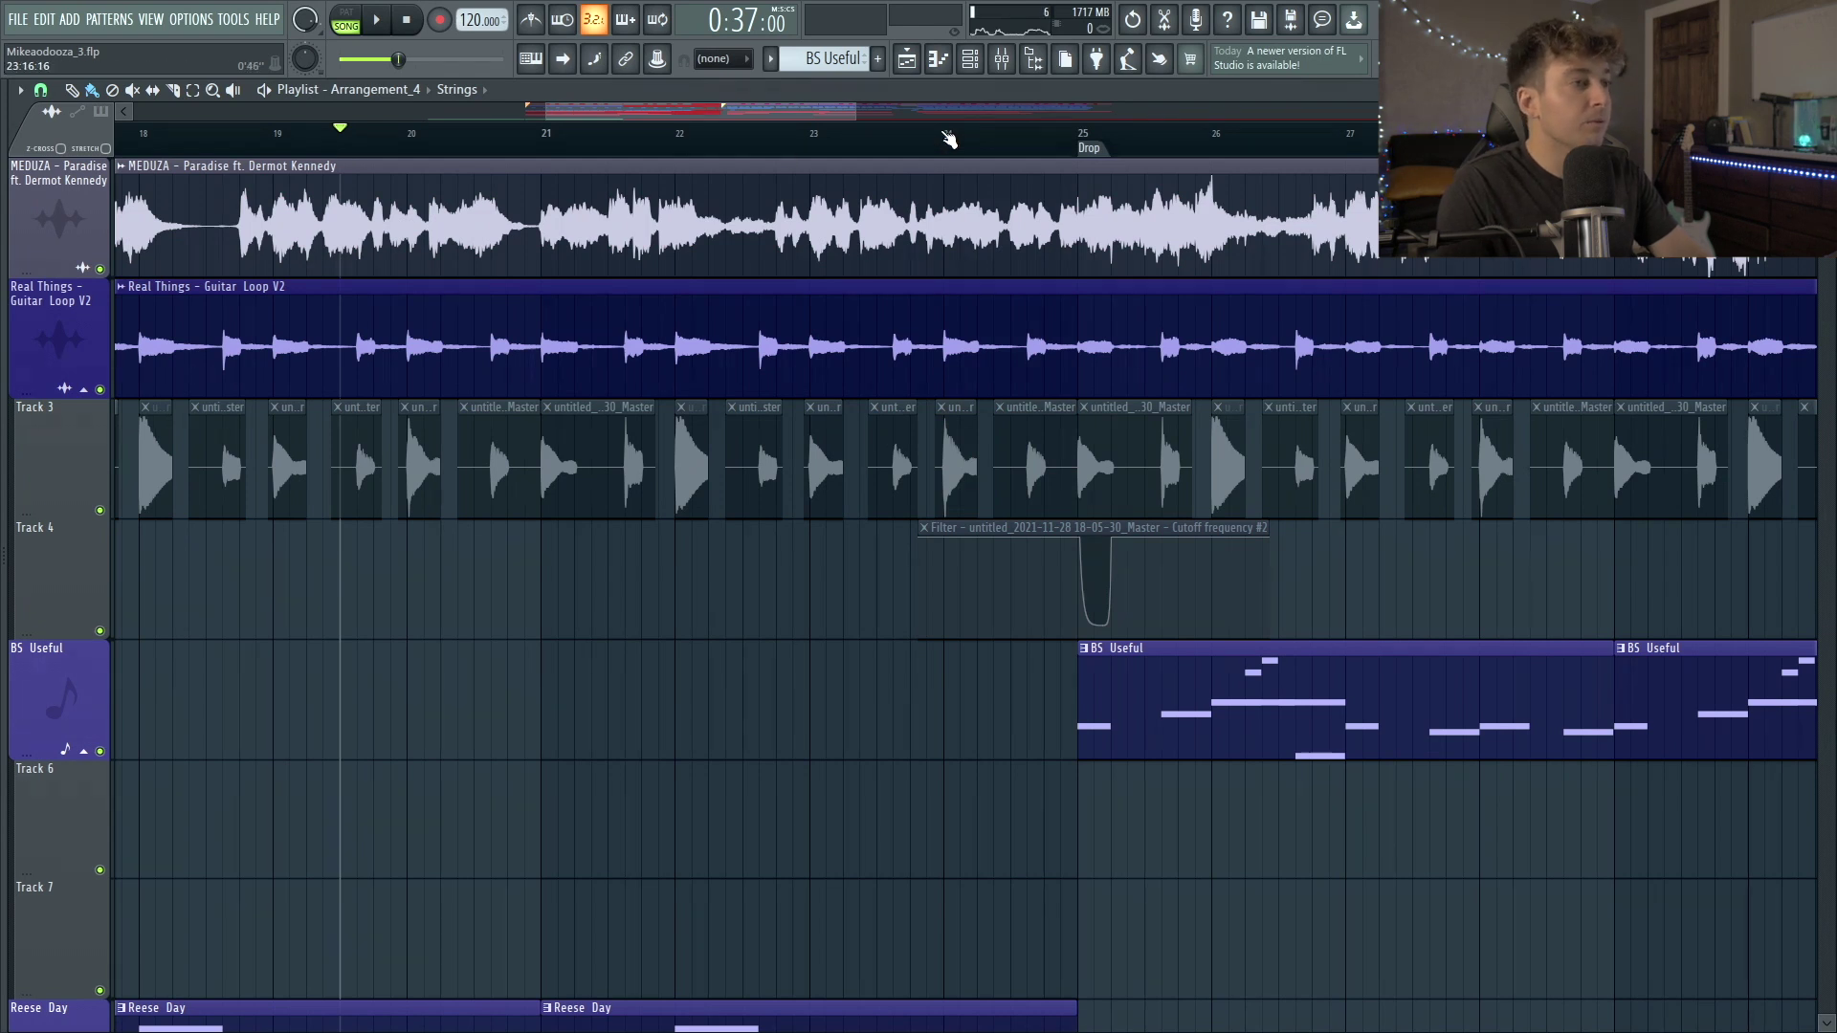
{"action": "left_click", "coordinate": [947, 139]}
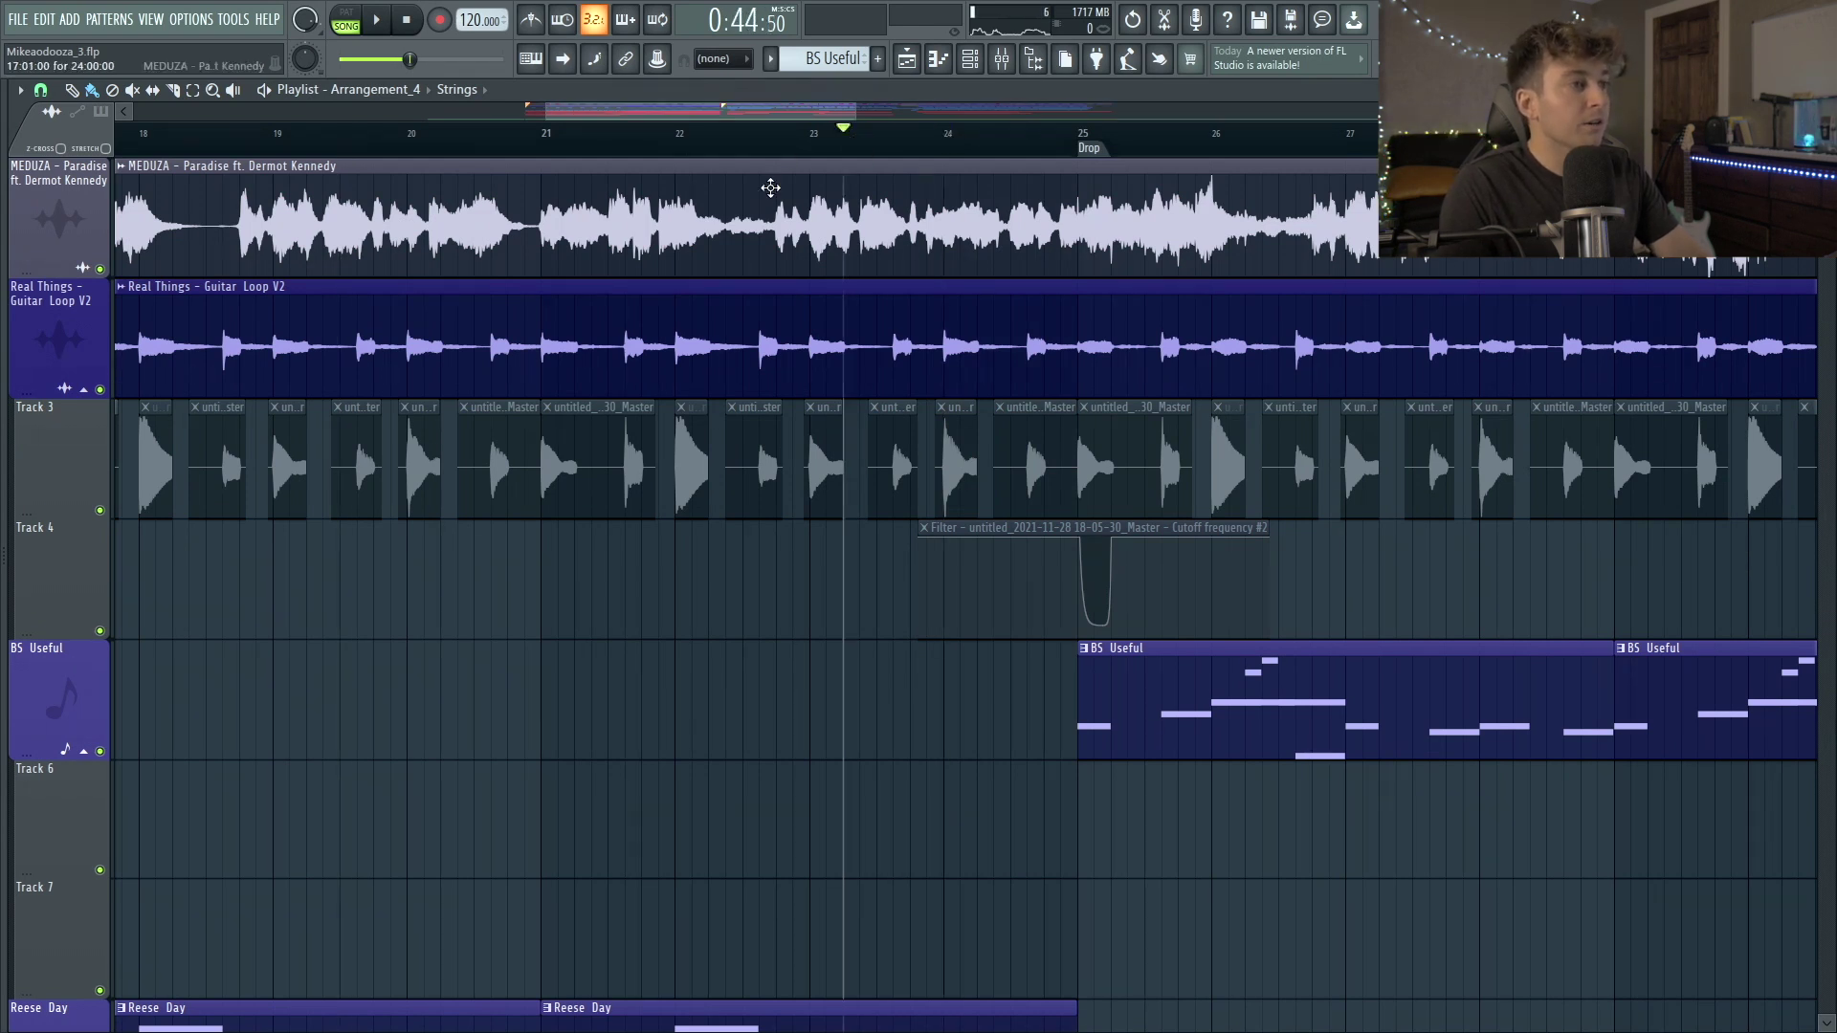
{"action": "key", "text": "space"}
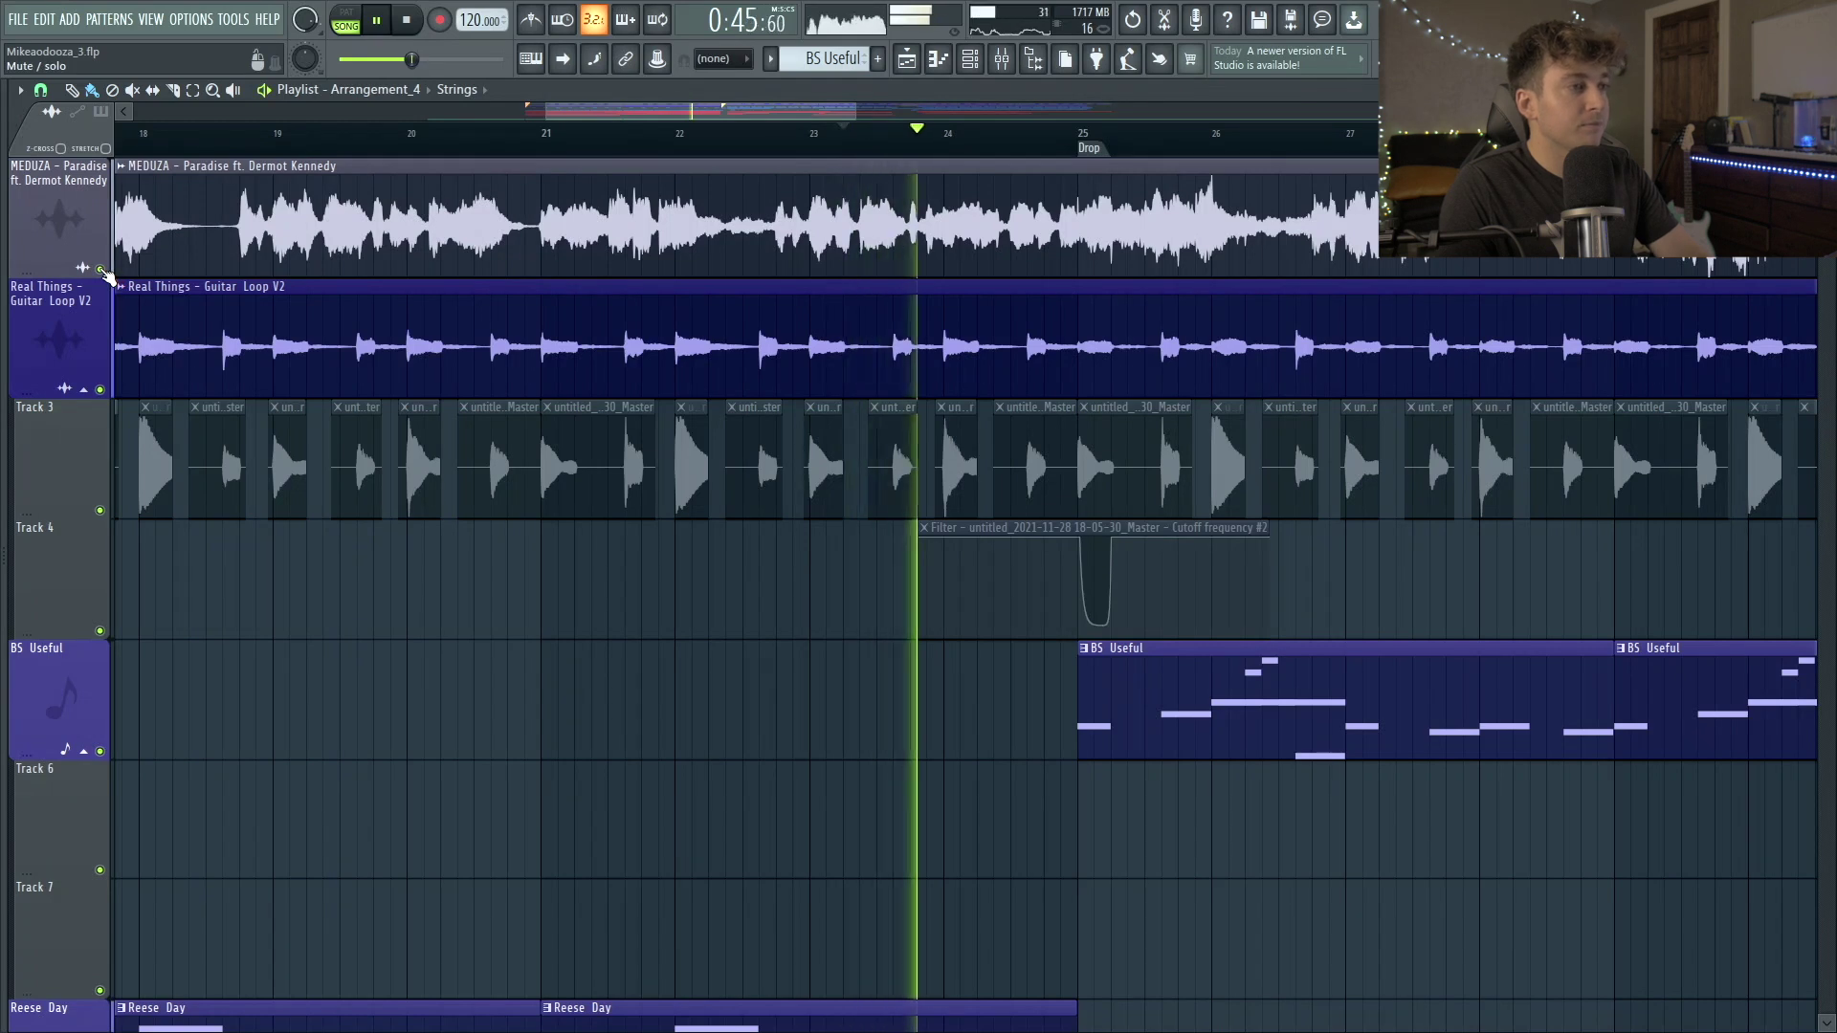
{"action": "right_click", "coordinate": [100, 270]}
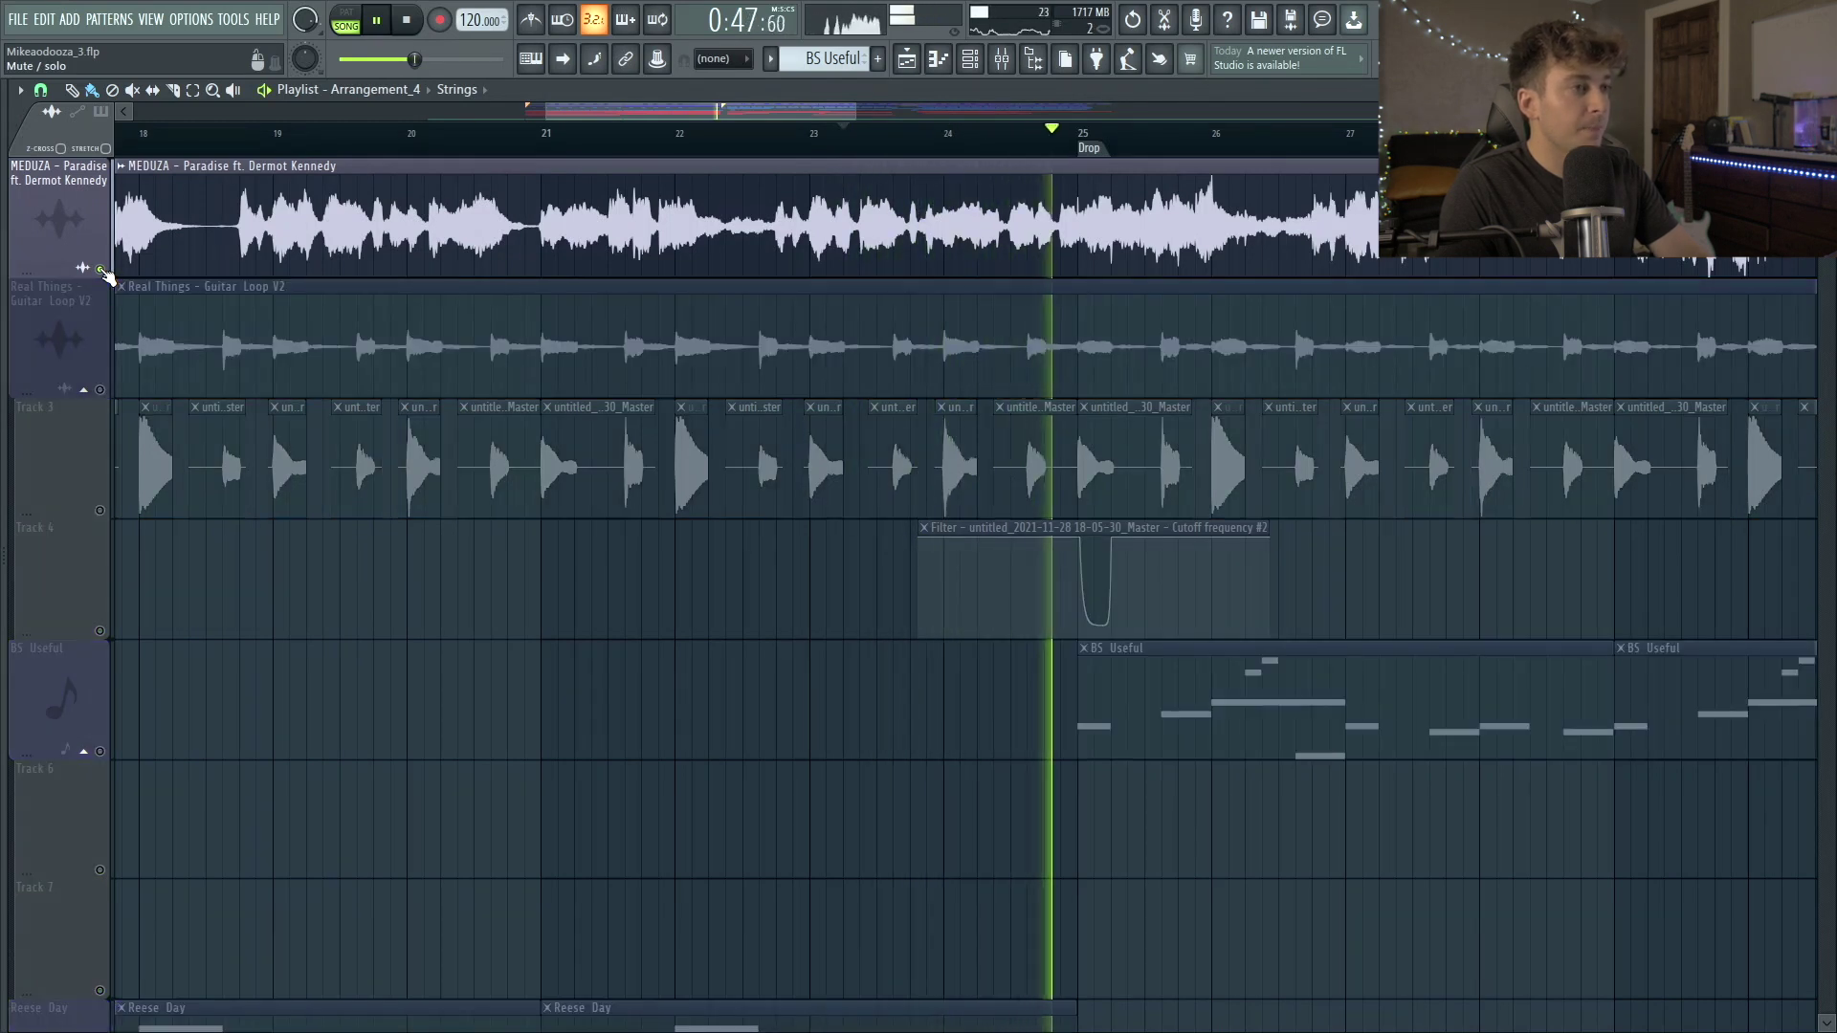
{"action": "right_click", "coordinate": [101, 270]}
{"action": "key", "text": "space"}
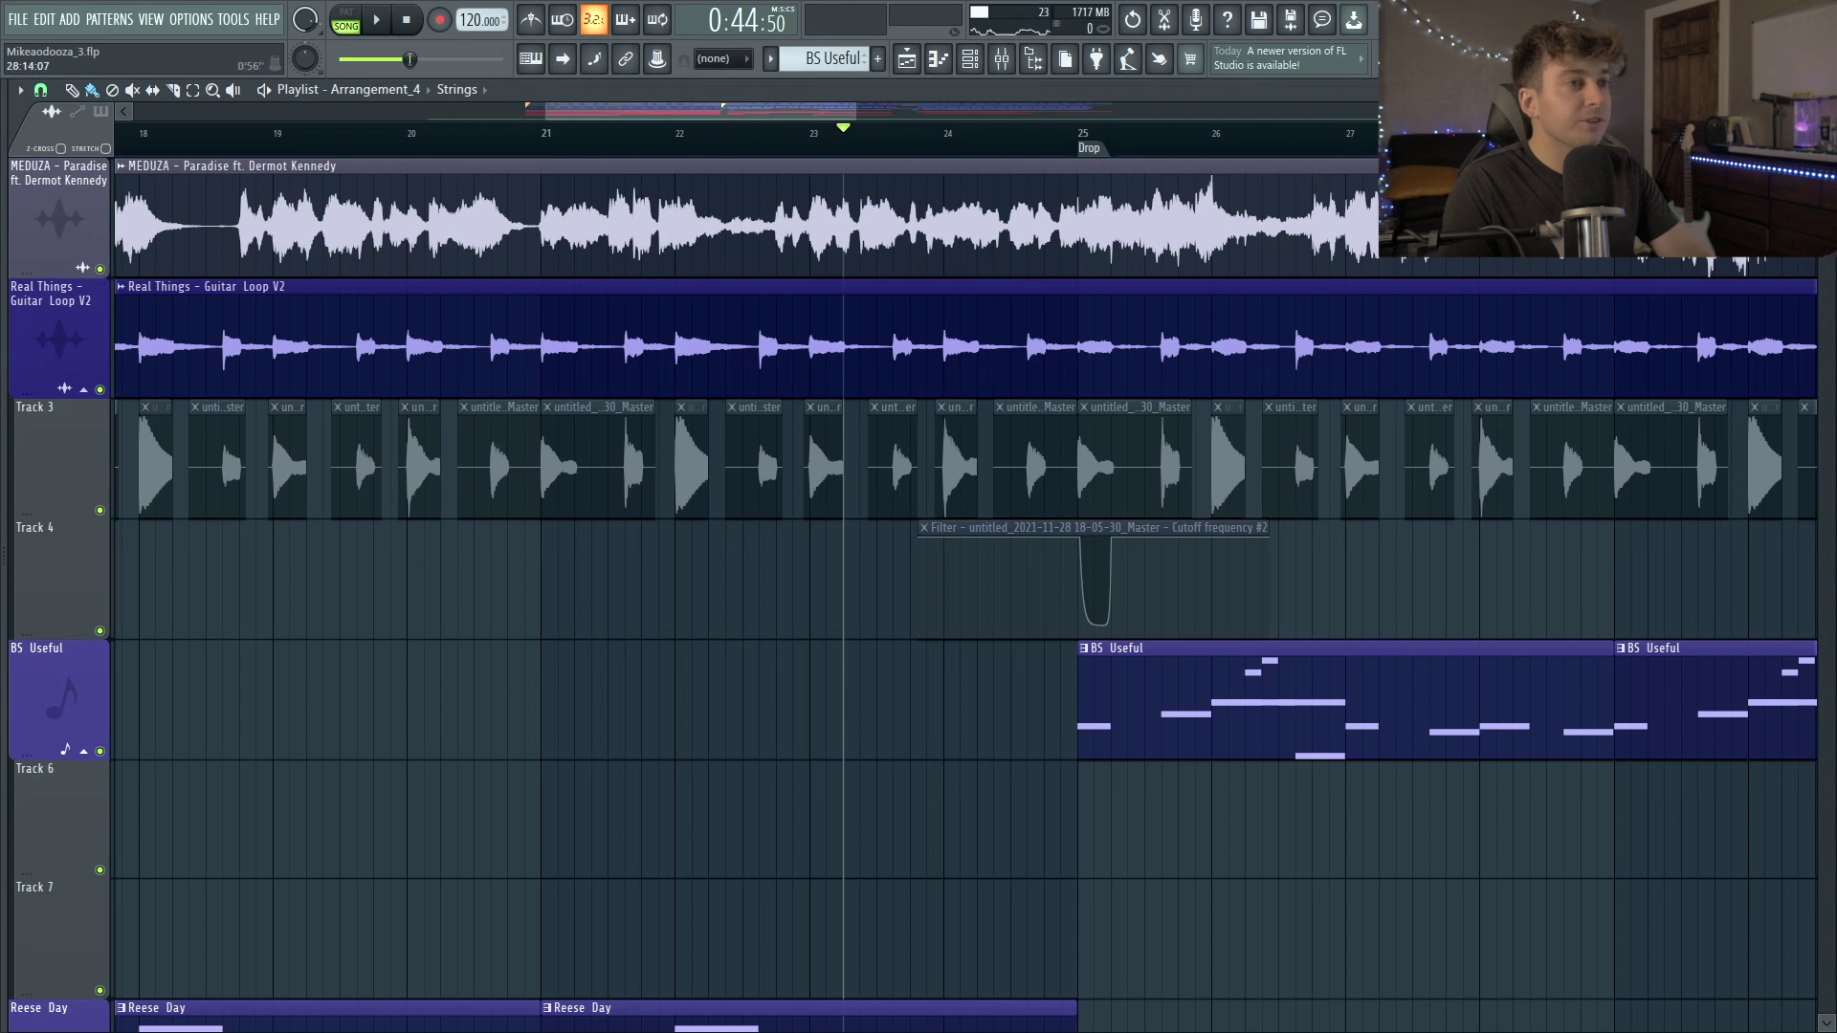
Select bar 24 to bar 25 and add a time marker named Fill at bar 24.
{"action": "scroll", "coordinate": [889, 398], "scroll_direction": "down", "scroll_amount": 5}
{"action": "scroll", "coordinate": [756, 417], "scroll_direction": "up", "scroll_amount": 5}
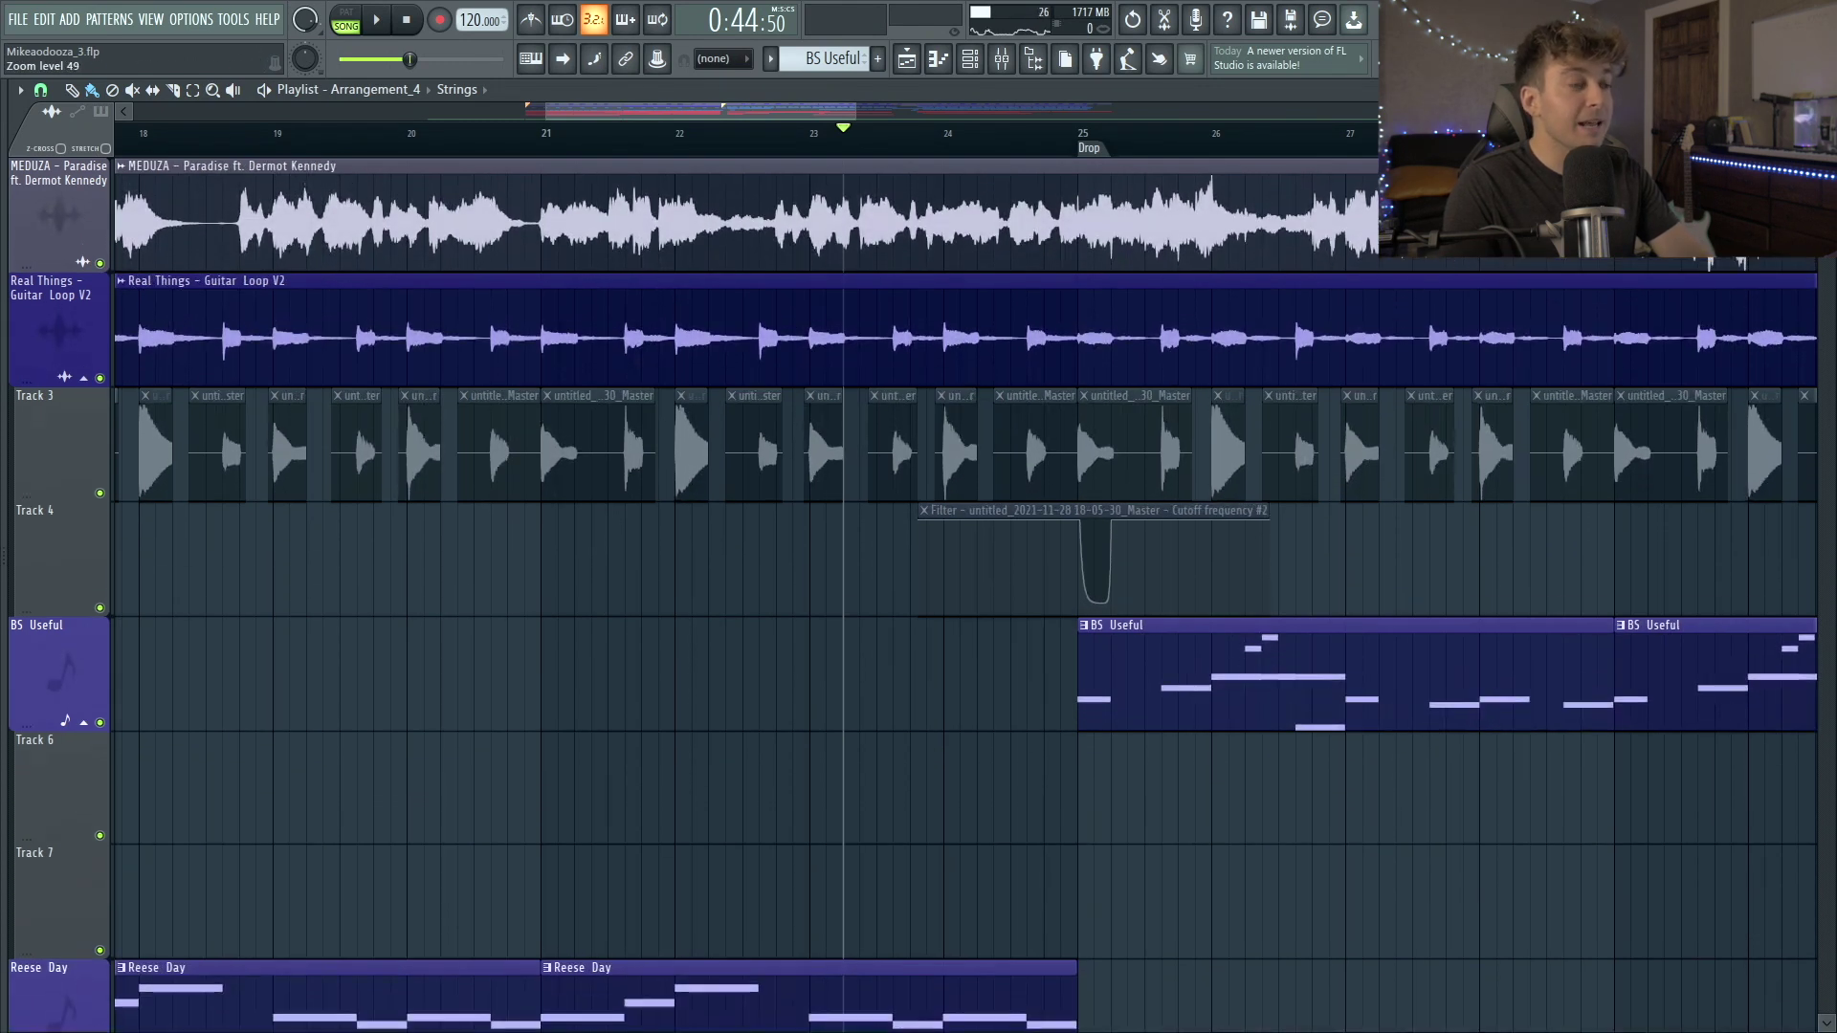
{"action": "left_click_drag", "start_coordinate": [946, 165], "coordinate": [1072, 178]}
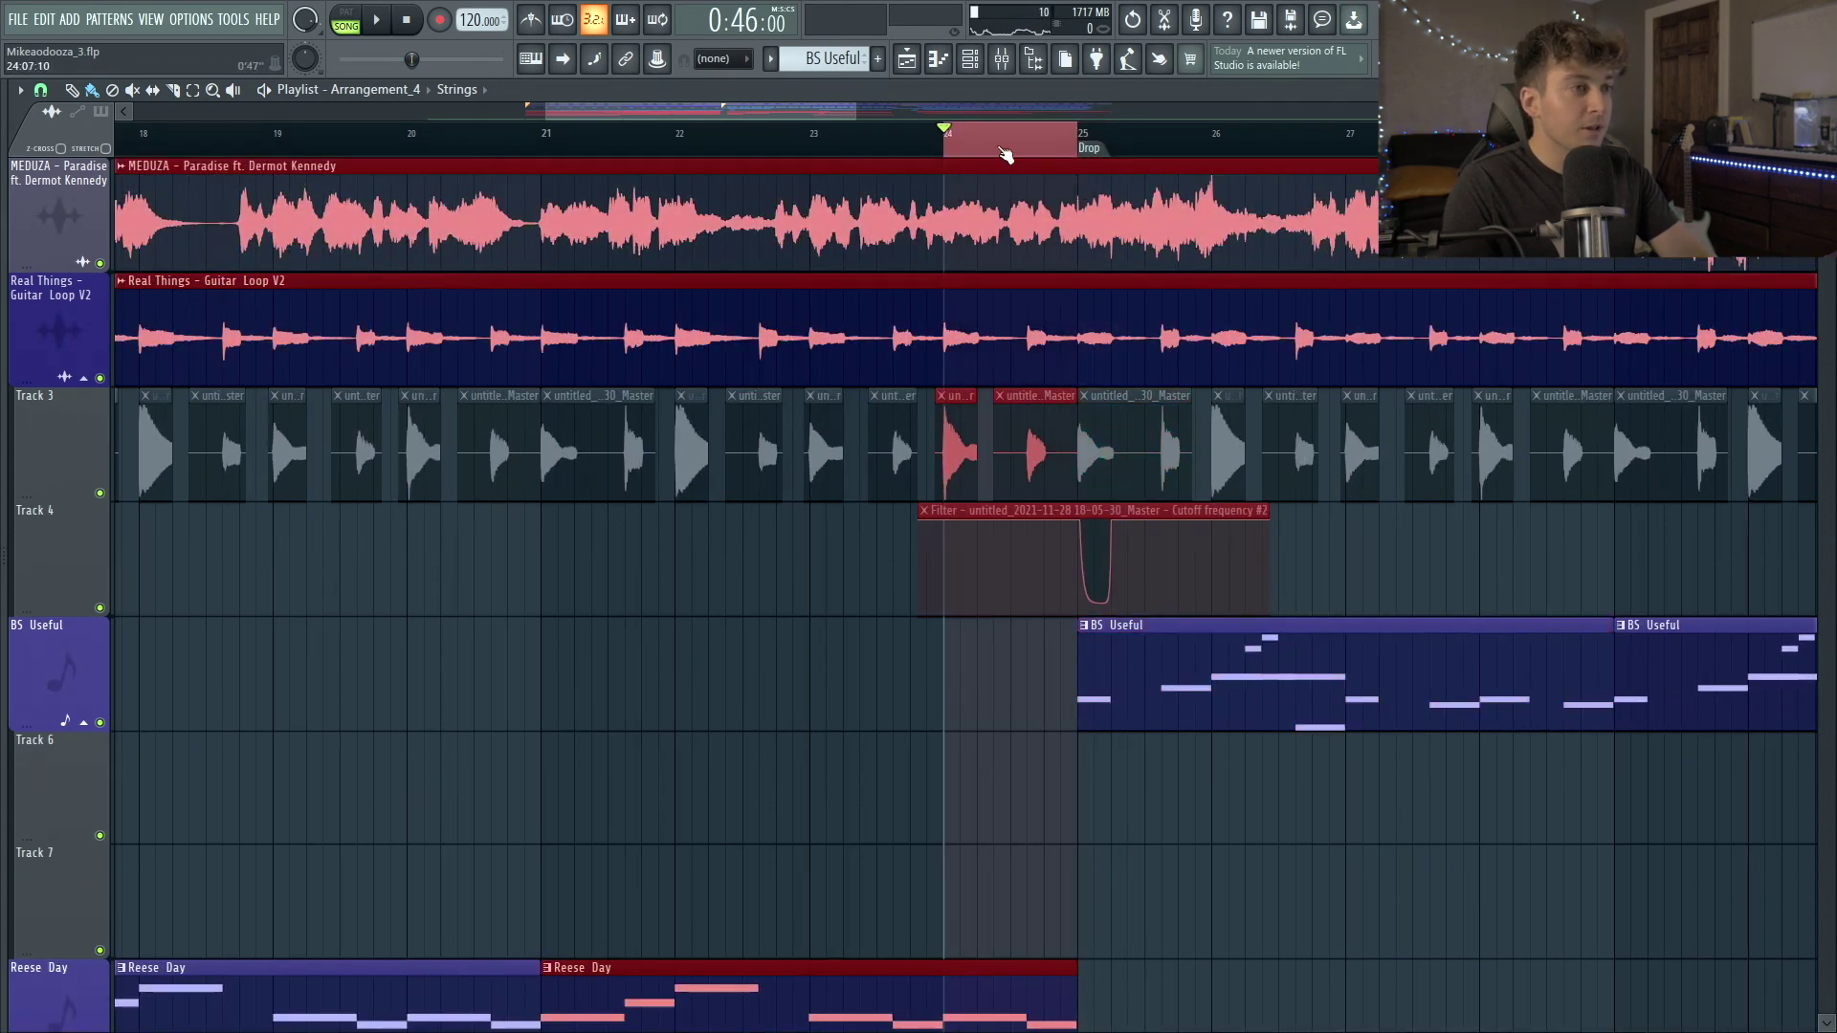
{"action": "right_click", "coordinate": [952, 138]}
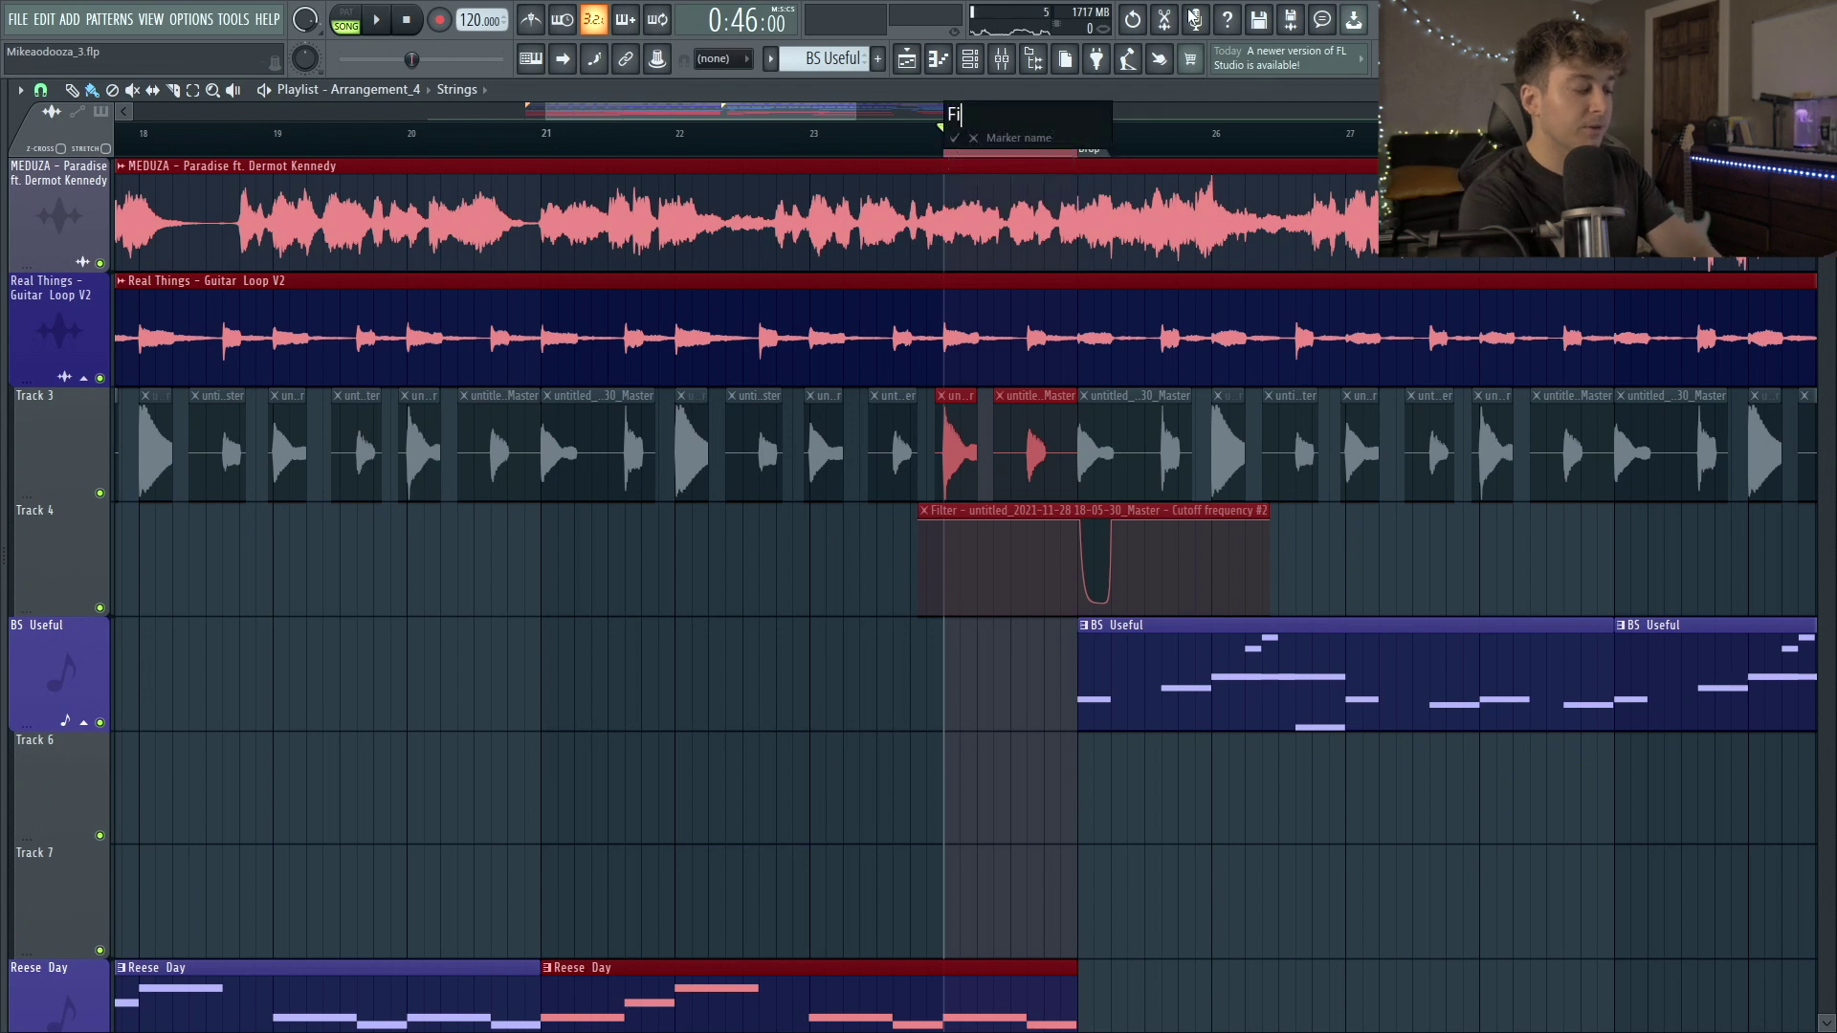
{"action": "key", "text": "Return"}
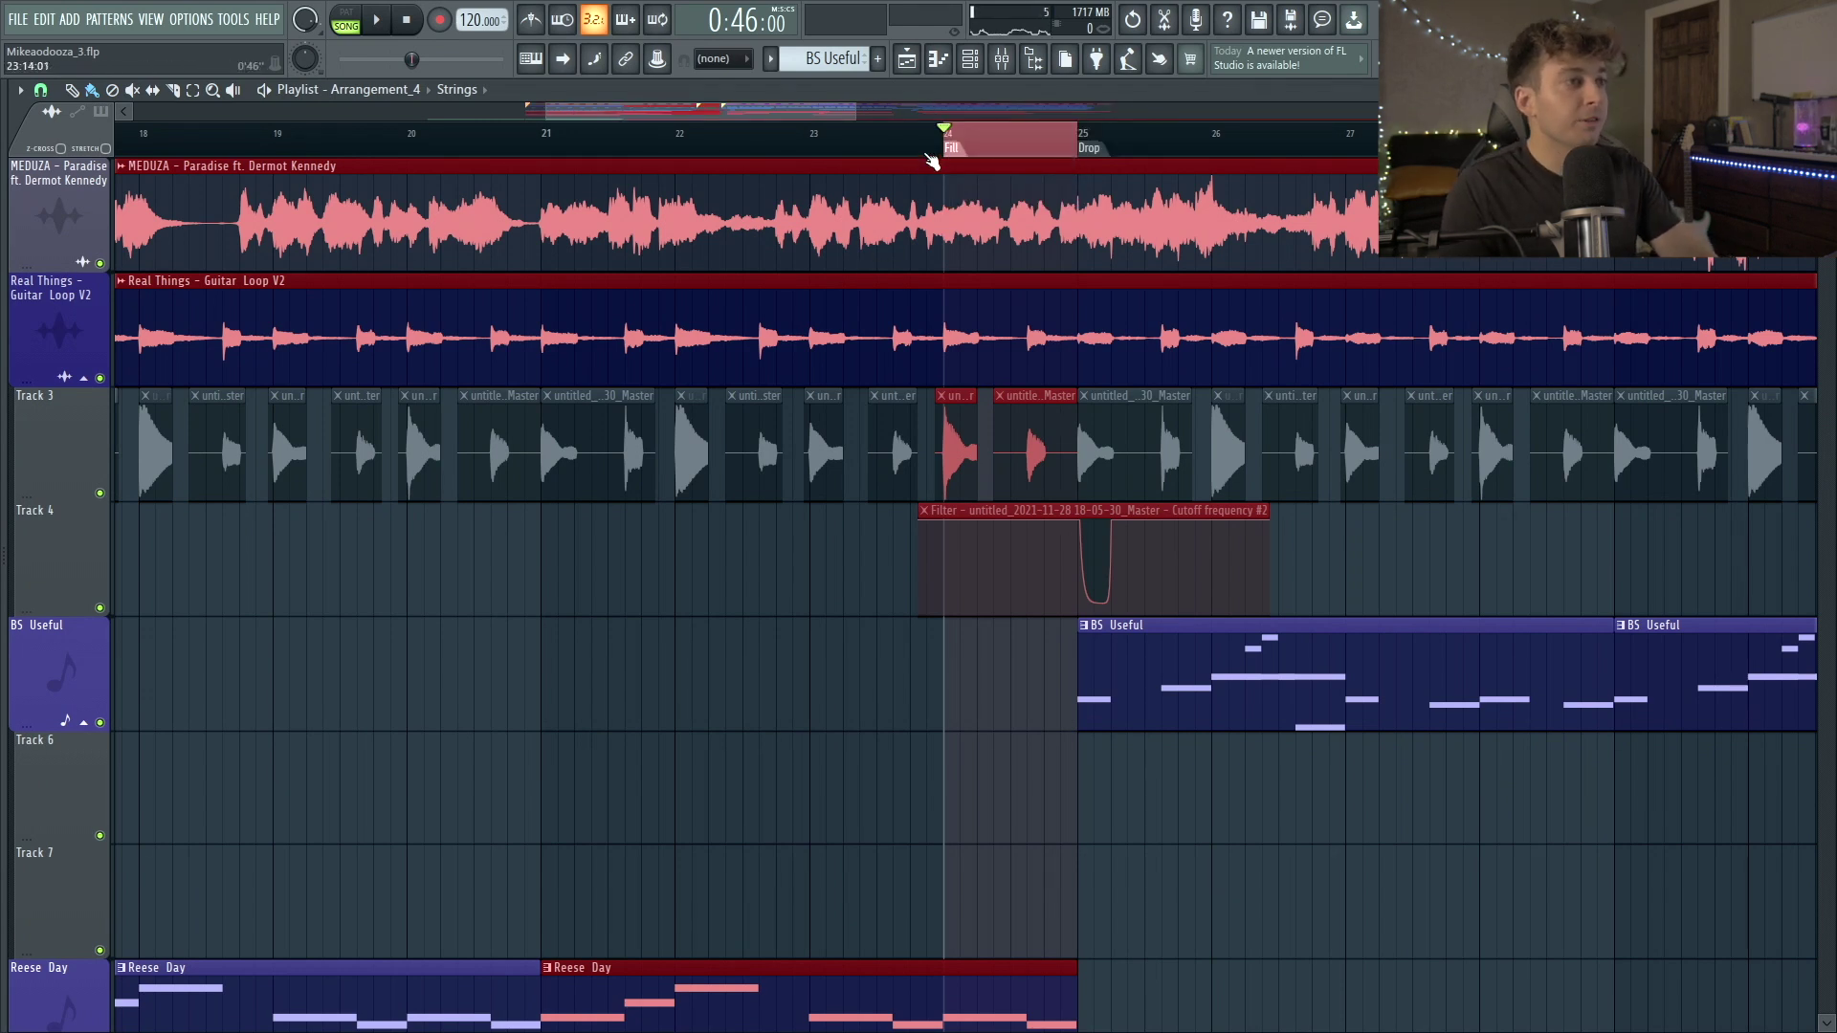
Slice the Real Things guitar loop at bars 24 and 25, and trim the Reese Day and Pad You & I clips to end at bar 24.
{"action": "left_click", "coordinate": [945, 144]}
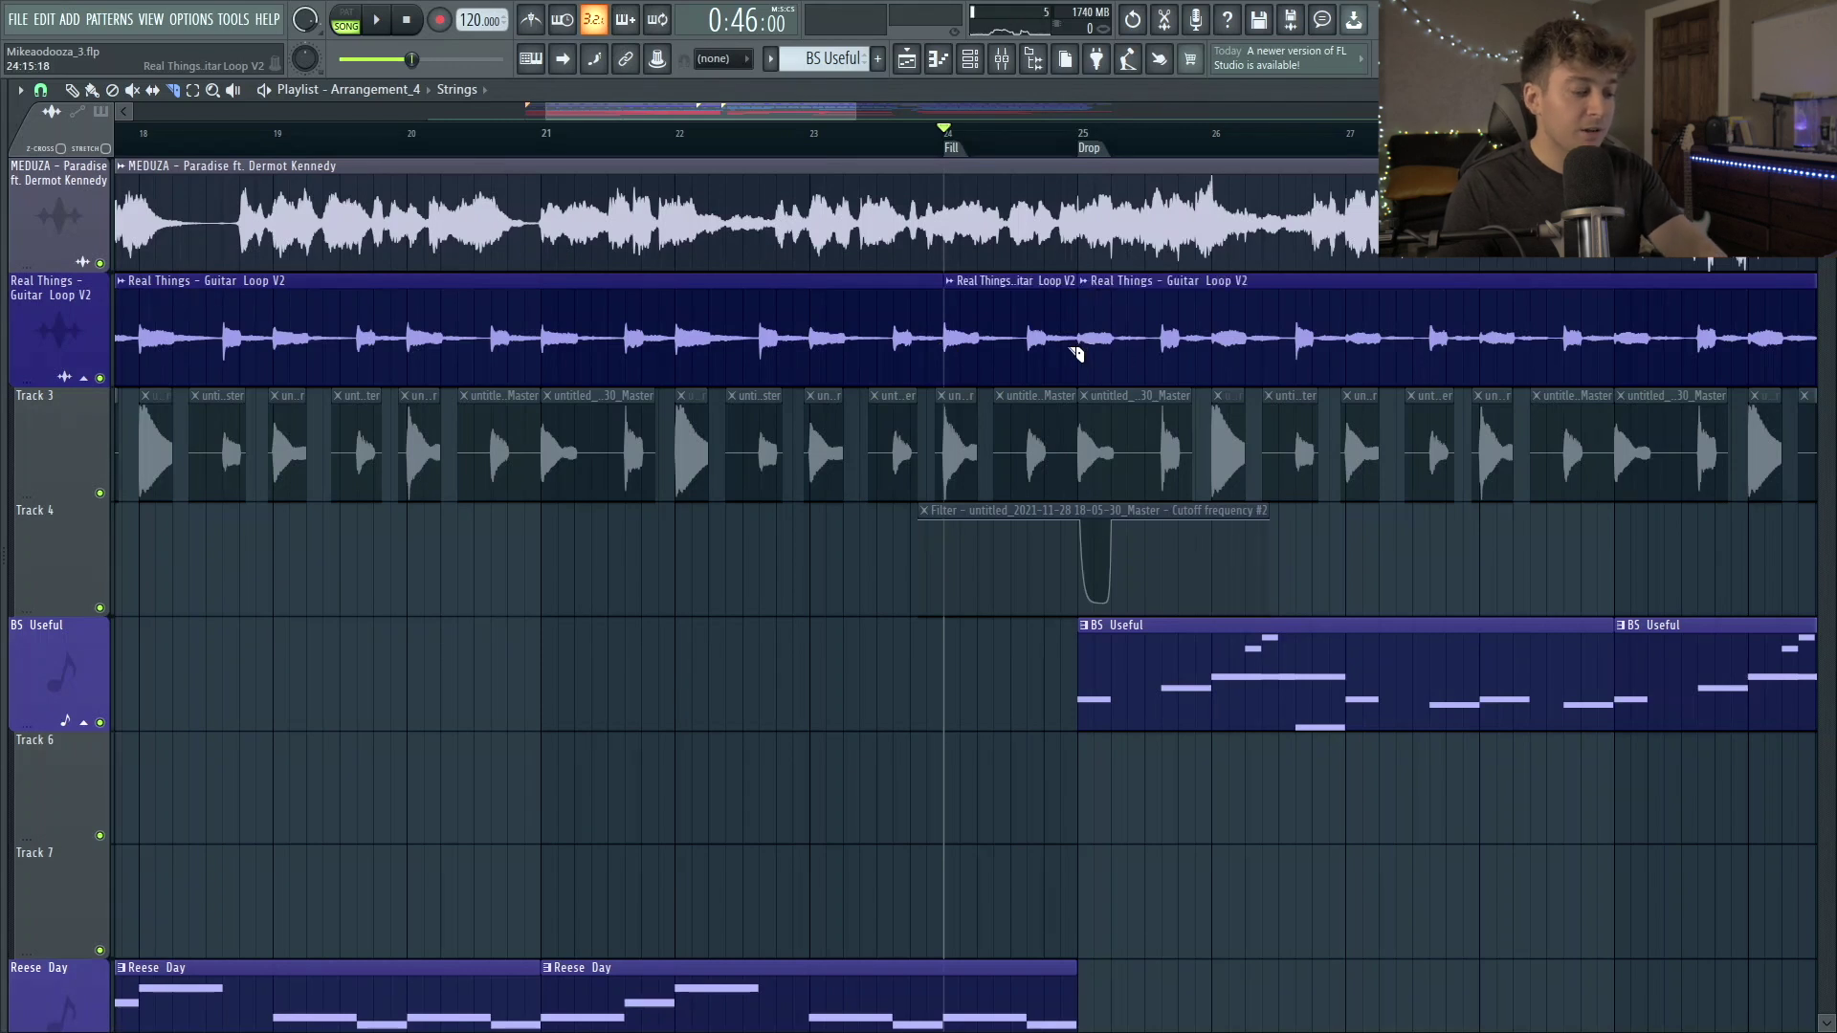
{"action": "scroll", "coordinate": [1091, 373], "scroll_direction": "down", "scroll_amount": 5}
{"action": "left_click_drag", "start_coordinate": [1077, 342], "coordinate": [943, 484]}
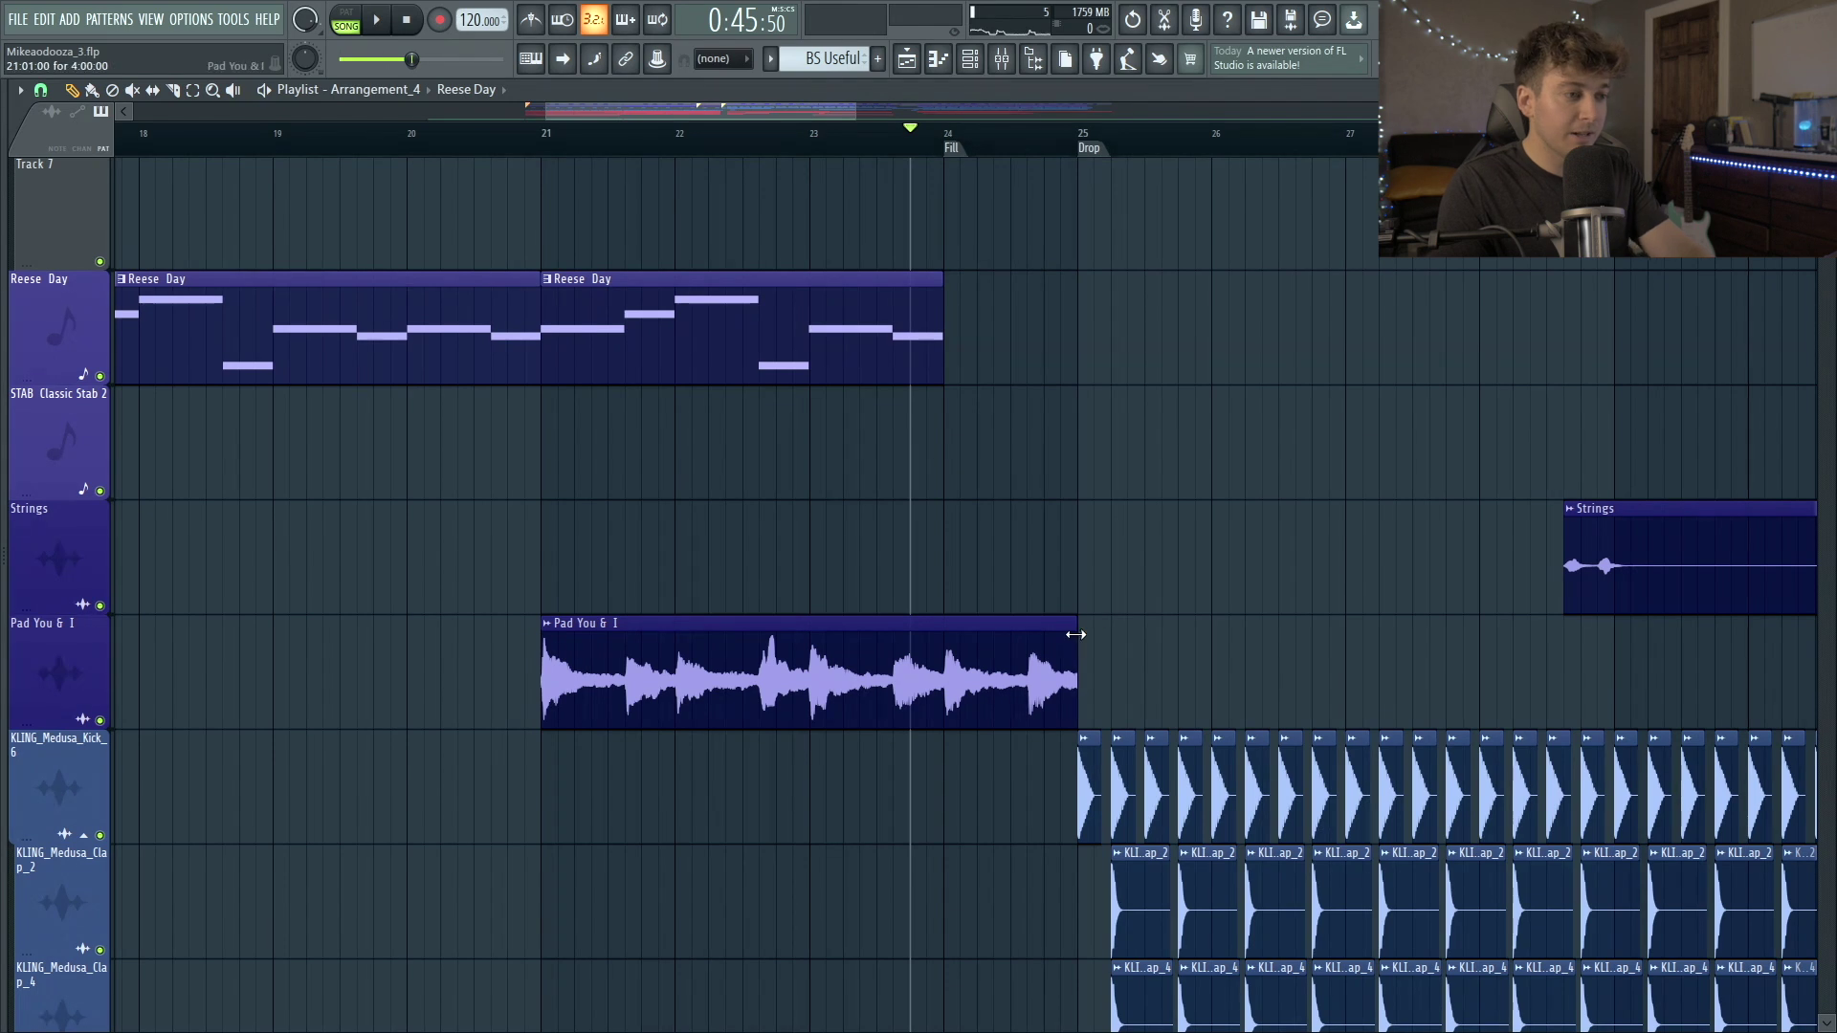
{"action": "left_click_drag", "start_coordinate": [1076, 635], "coordinate": [943, 636]}
Remove the Medusa Clock hits within the fill bar and trim the Drone_2 clip to end at bar 24.
{"action": "scroll", "coordinate": [1070, 682], "scroll_direction": "down", "scroll_amount": 5}
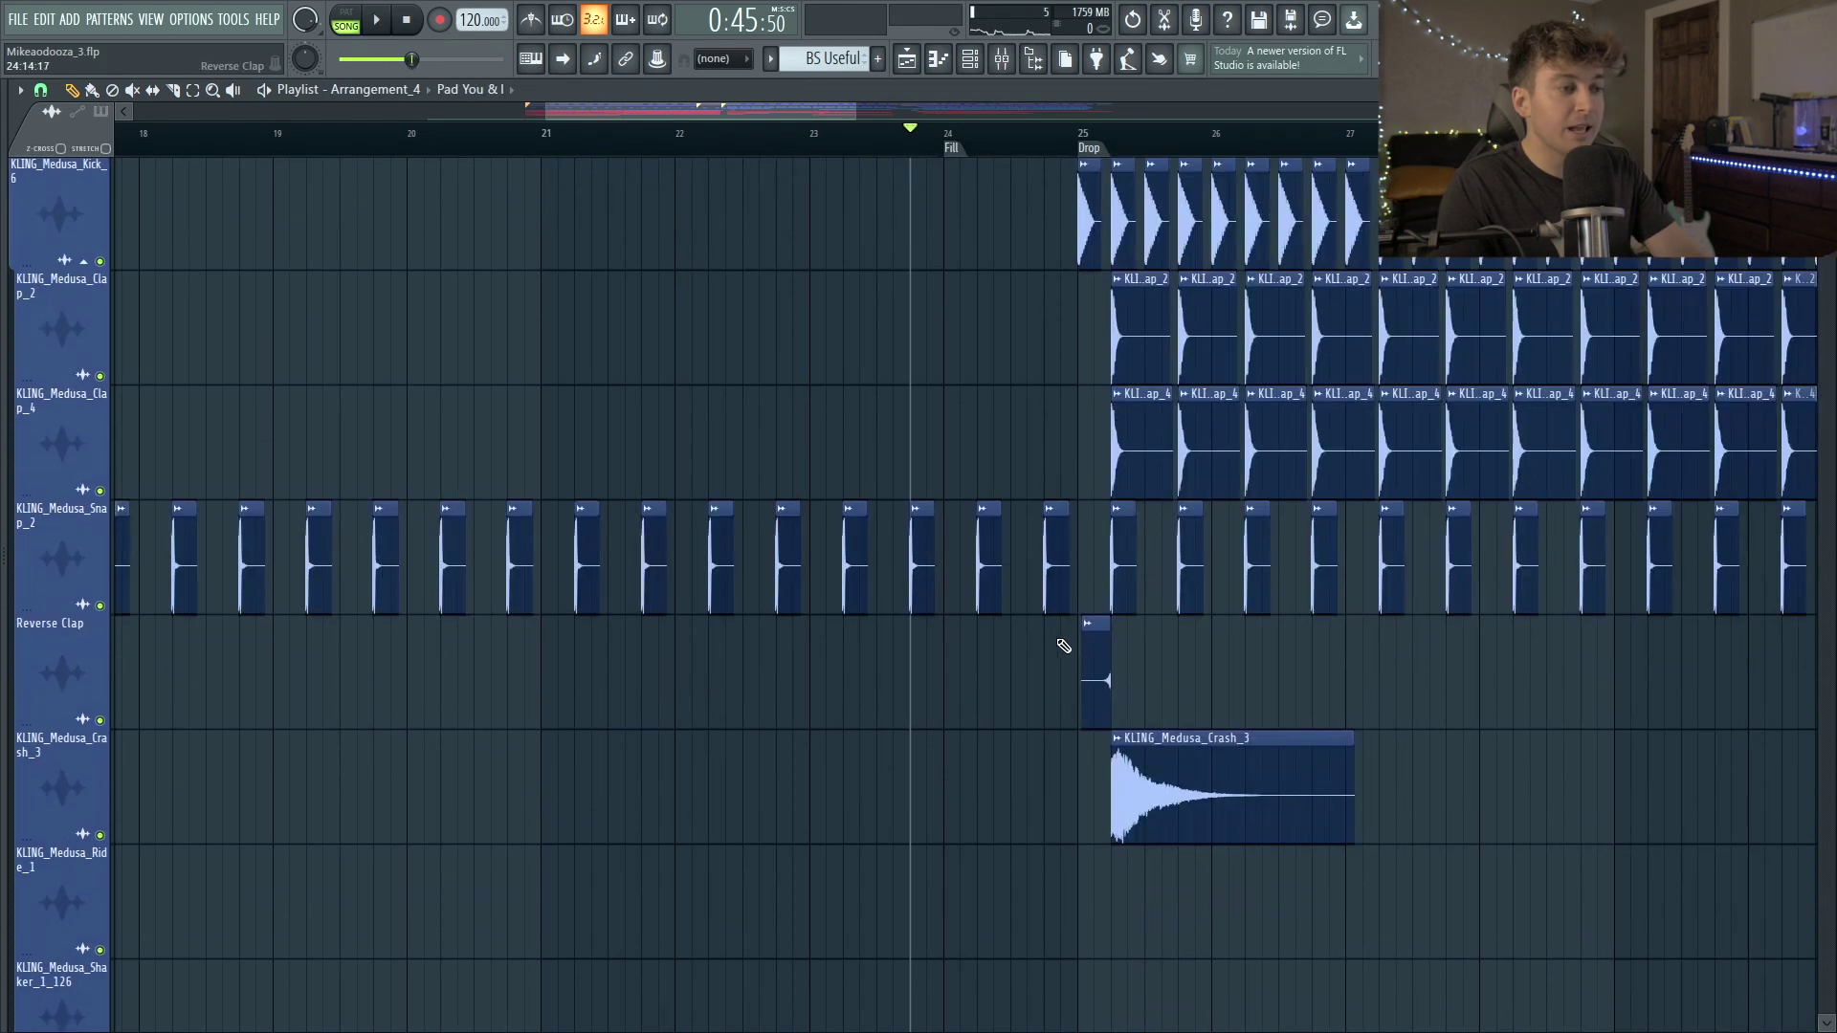
{"action": "scroll", "coordinate": [820, 562], "scroll_direction": "down", "scroll_amount": 10}
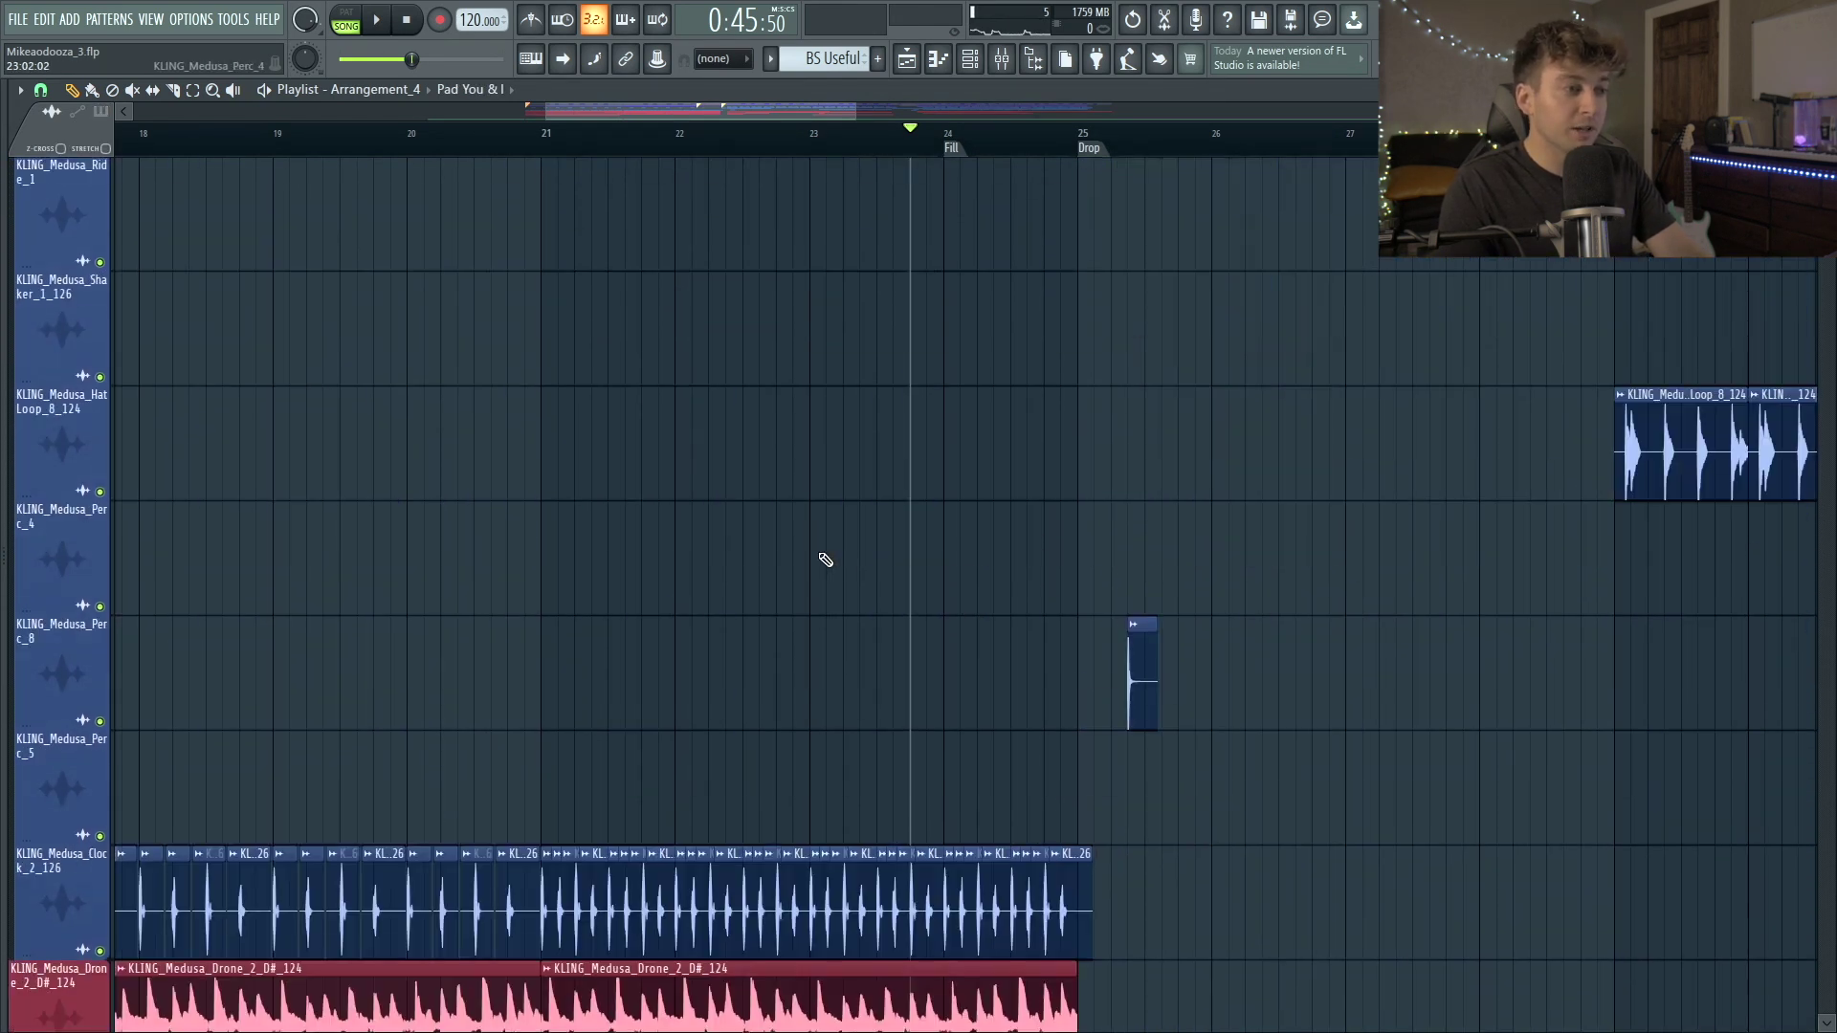
{"action": "scroll", "coordinate": [956, 631], "scroll_direction": "up", "scroll_amount": 3}
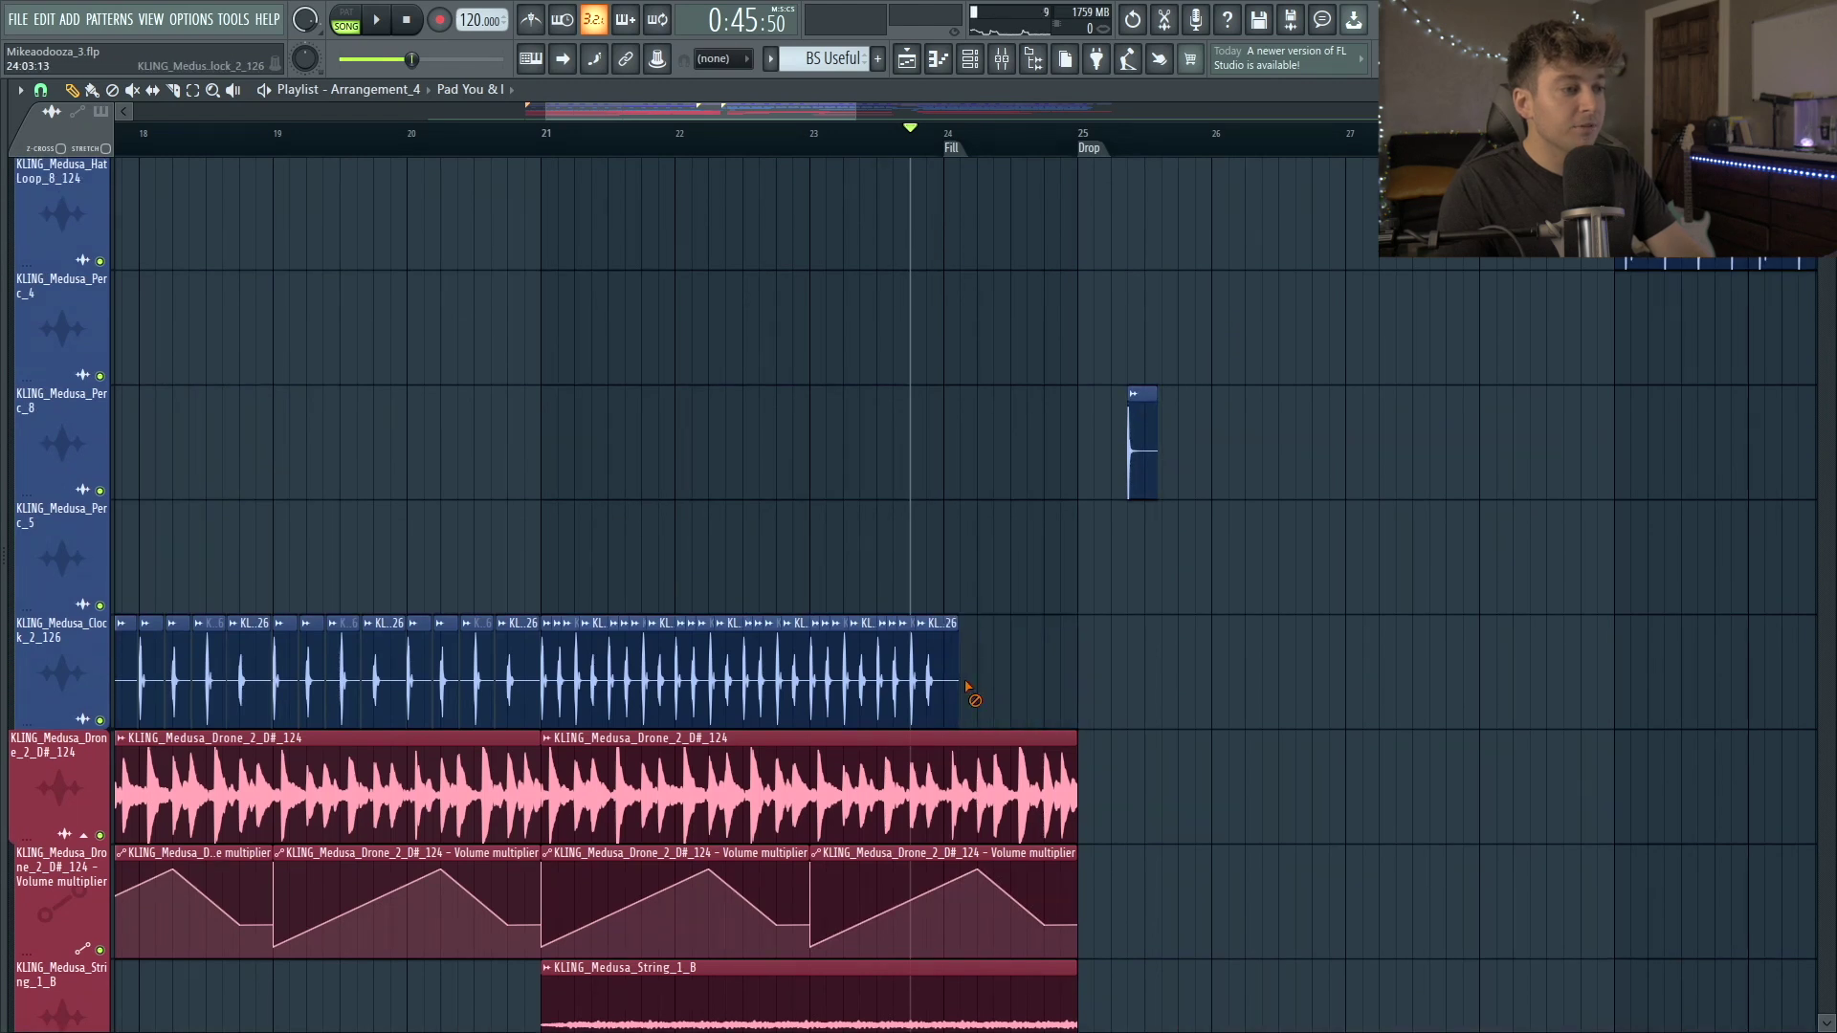
{"action": "left_click_drag", "start_coordinate": [1087, 782], "coordinate": [947, 785]}
Trim the String_1_B clip and the first Synth Shot_3_D clip to end at bar 24.
{"action": "scroll", "coordinate": [1103, 698], "scroll_direction": "down", "scroll_amount": 4}
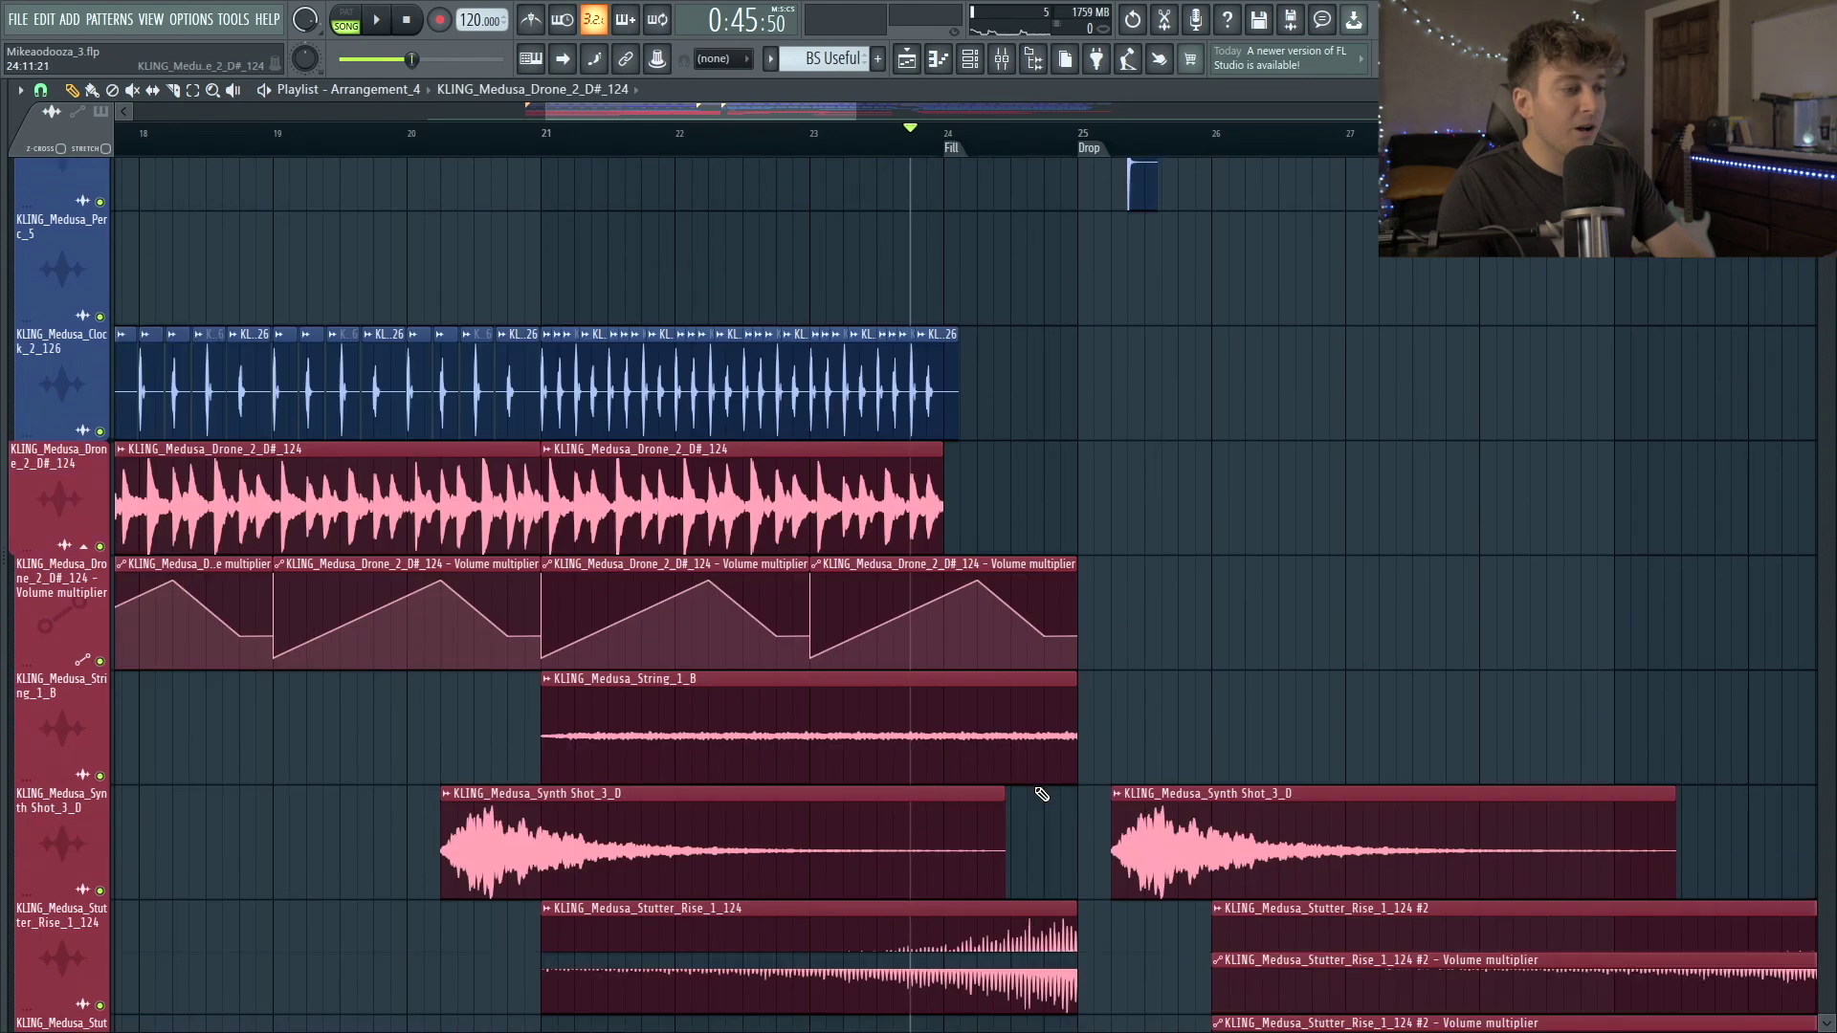
{"action": "left_click_drag", "start_coordinate": [1075, 549], "coordinate": [943, 550]}
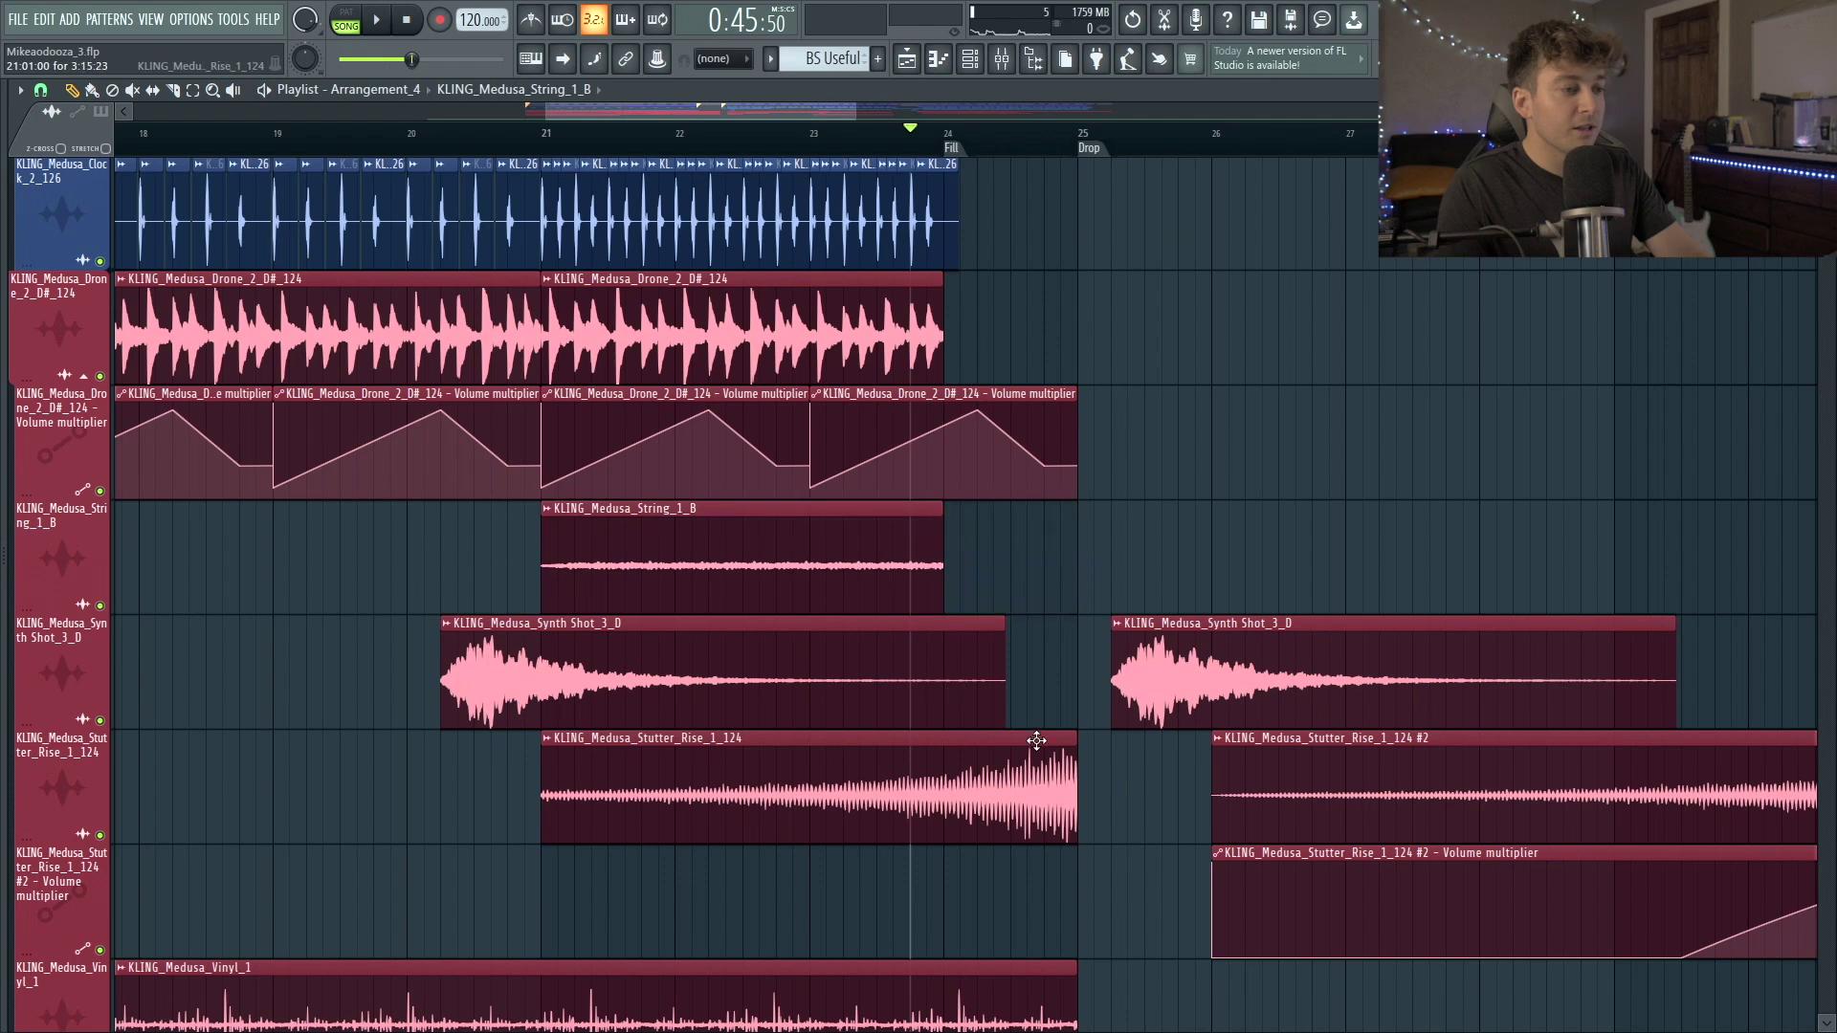
{"action": "left_click_drag", "start_coordinate": [996, 679], "coordinate": [941, 680]}
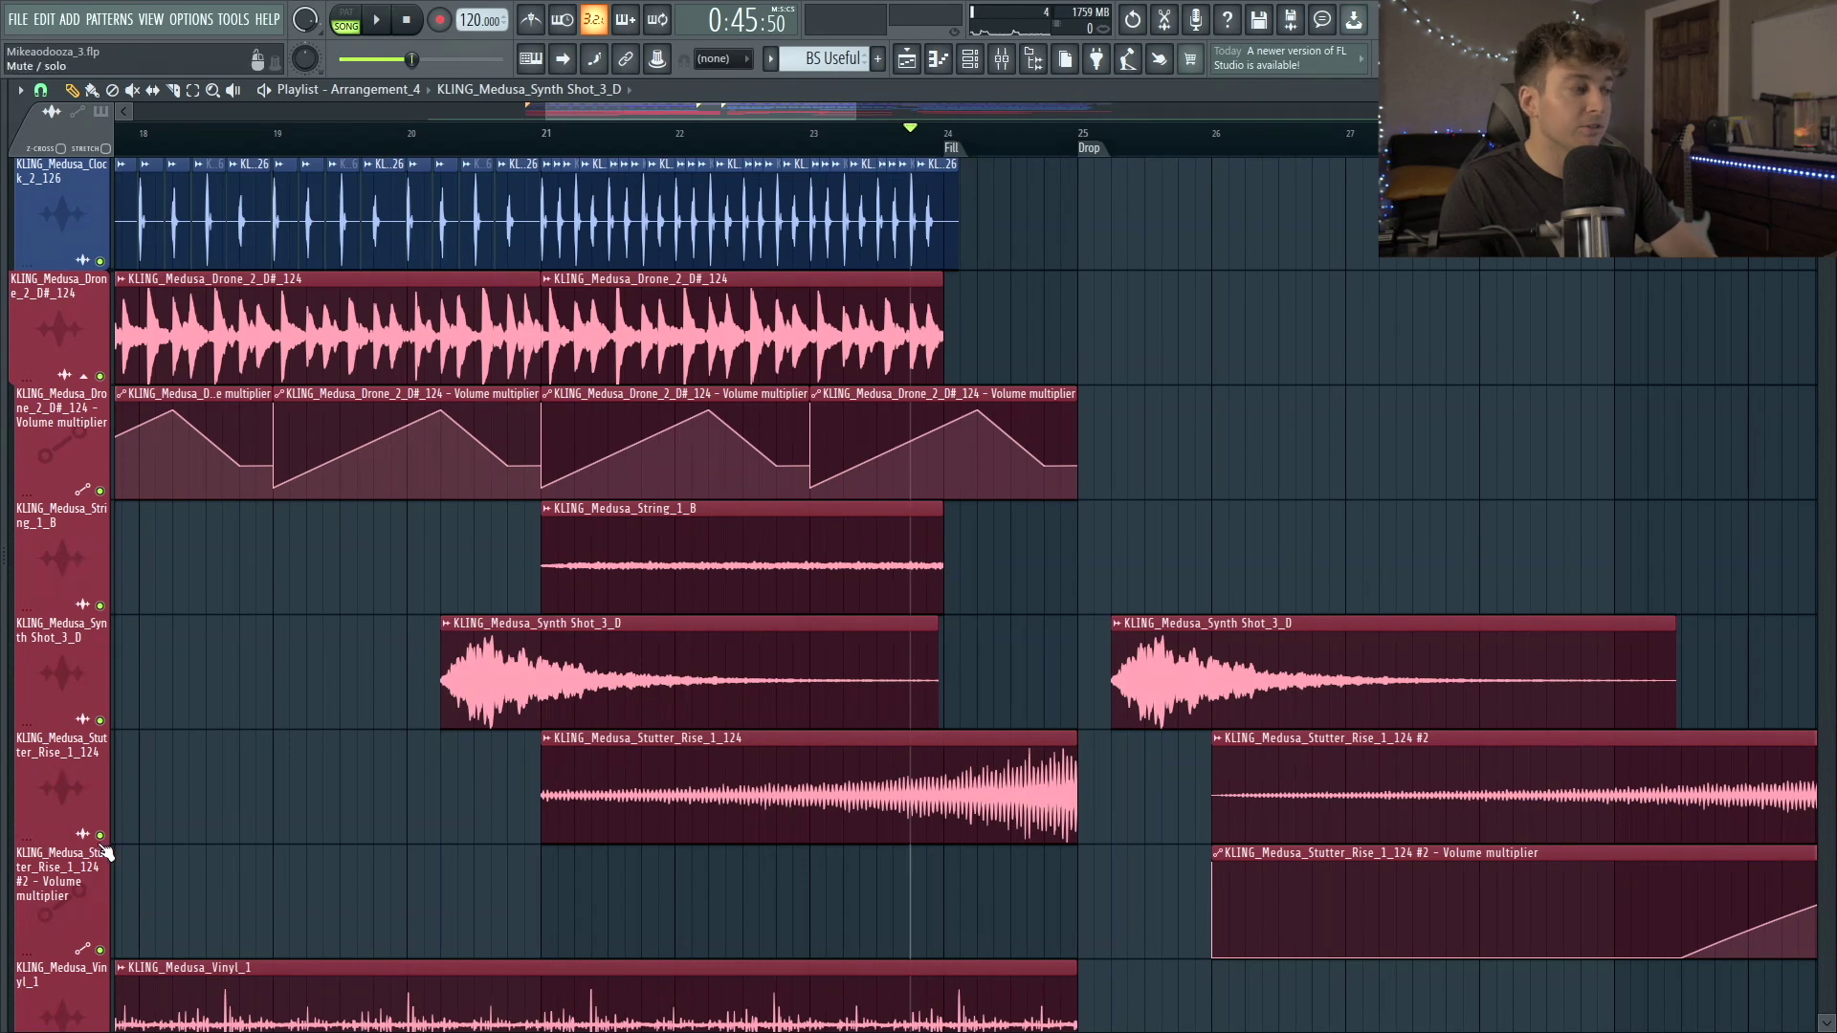
Solo the Stutter_Rise_1 track briefly to hear it before the drop.
{"action": "scroll", "coordinate": [100, 846], "scroll_direction": "down", "scroll_amount": 5}
{"action": "right_click", "coordinate": [101, 261]}
{"action": "key", "text": "space"}
{"action": "right_click", "coordinate": [100, 262]}
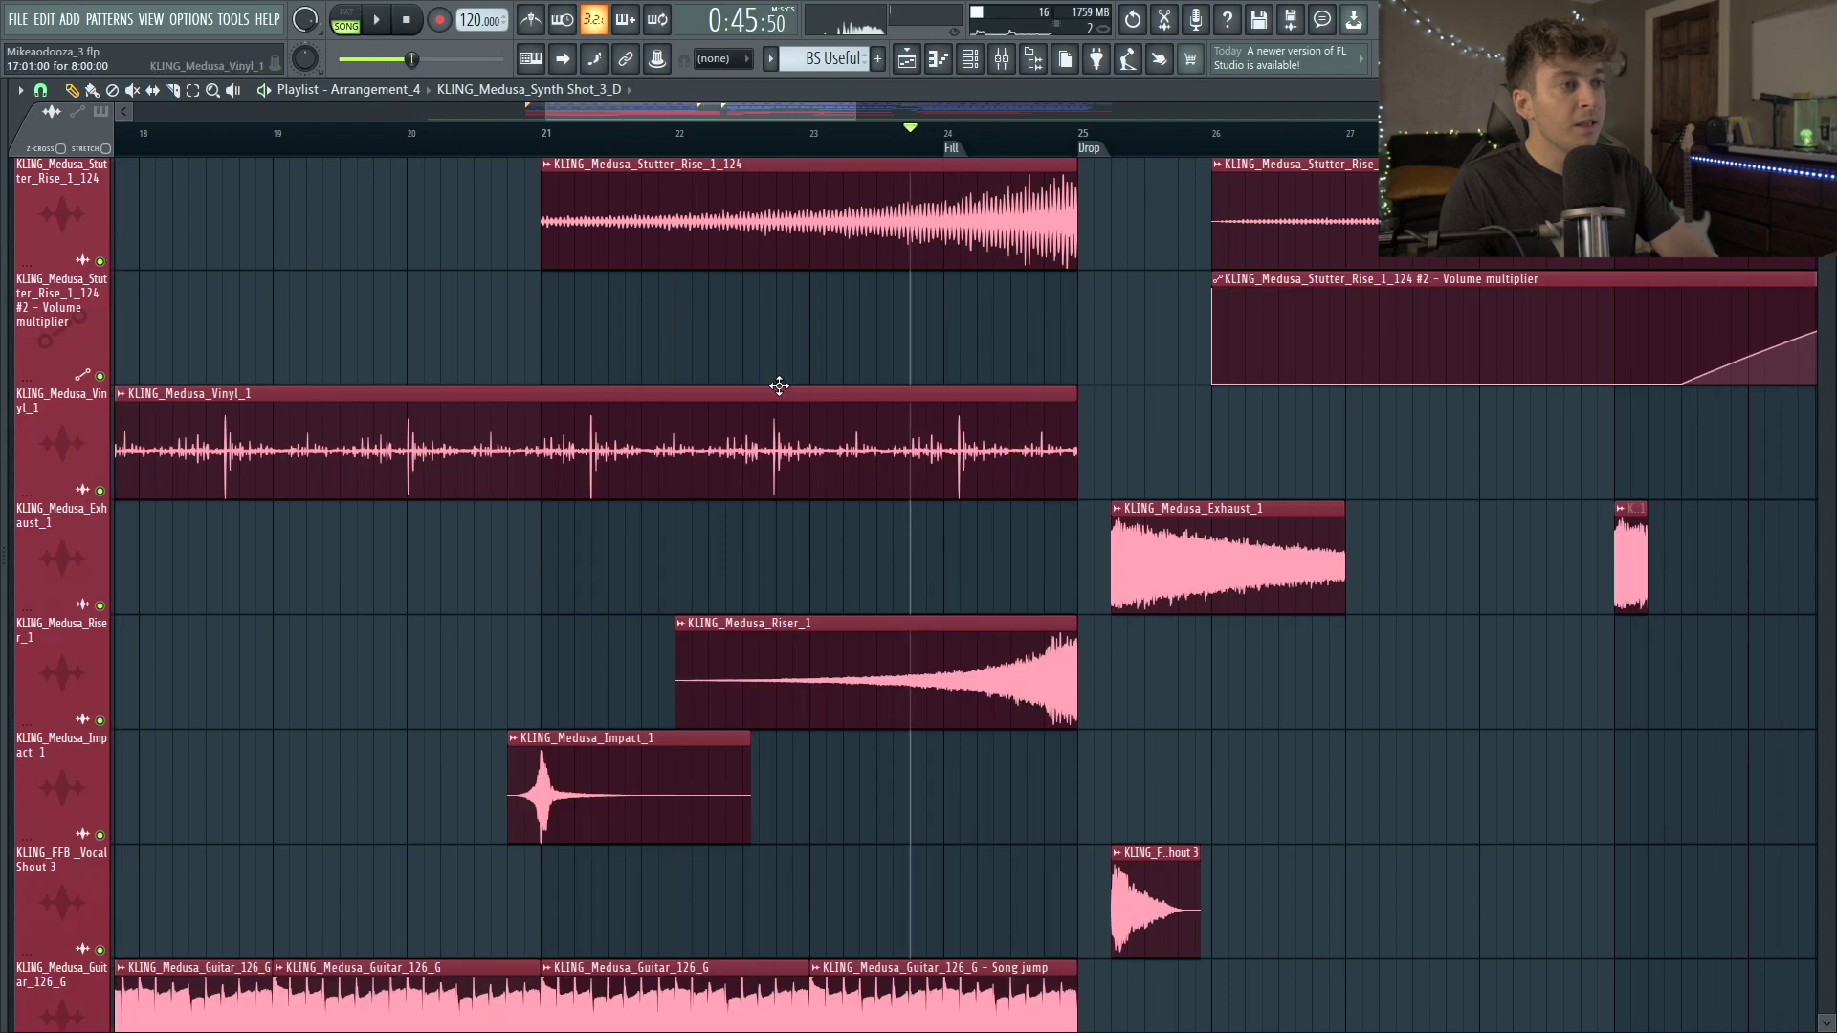
{"action": "key", "text": "space"}
Try cutting off the end of the first Stutter_Rise_1 clip at bar 24 and play it in solo.
{"action": "scroll", "coordinate": [928, 414], "scroll_direction": "up", "scroll_amount": 2}
{"action": "right_click", "coordinate": [99, 491]}
{"action": "key", "text": "space"}
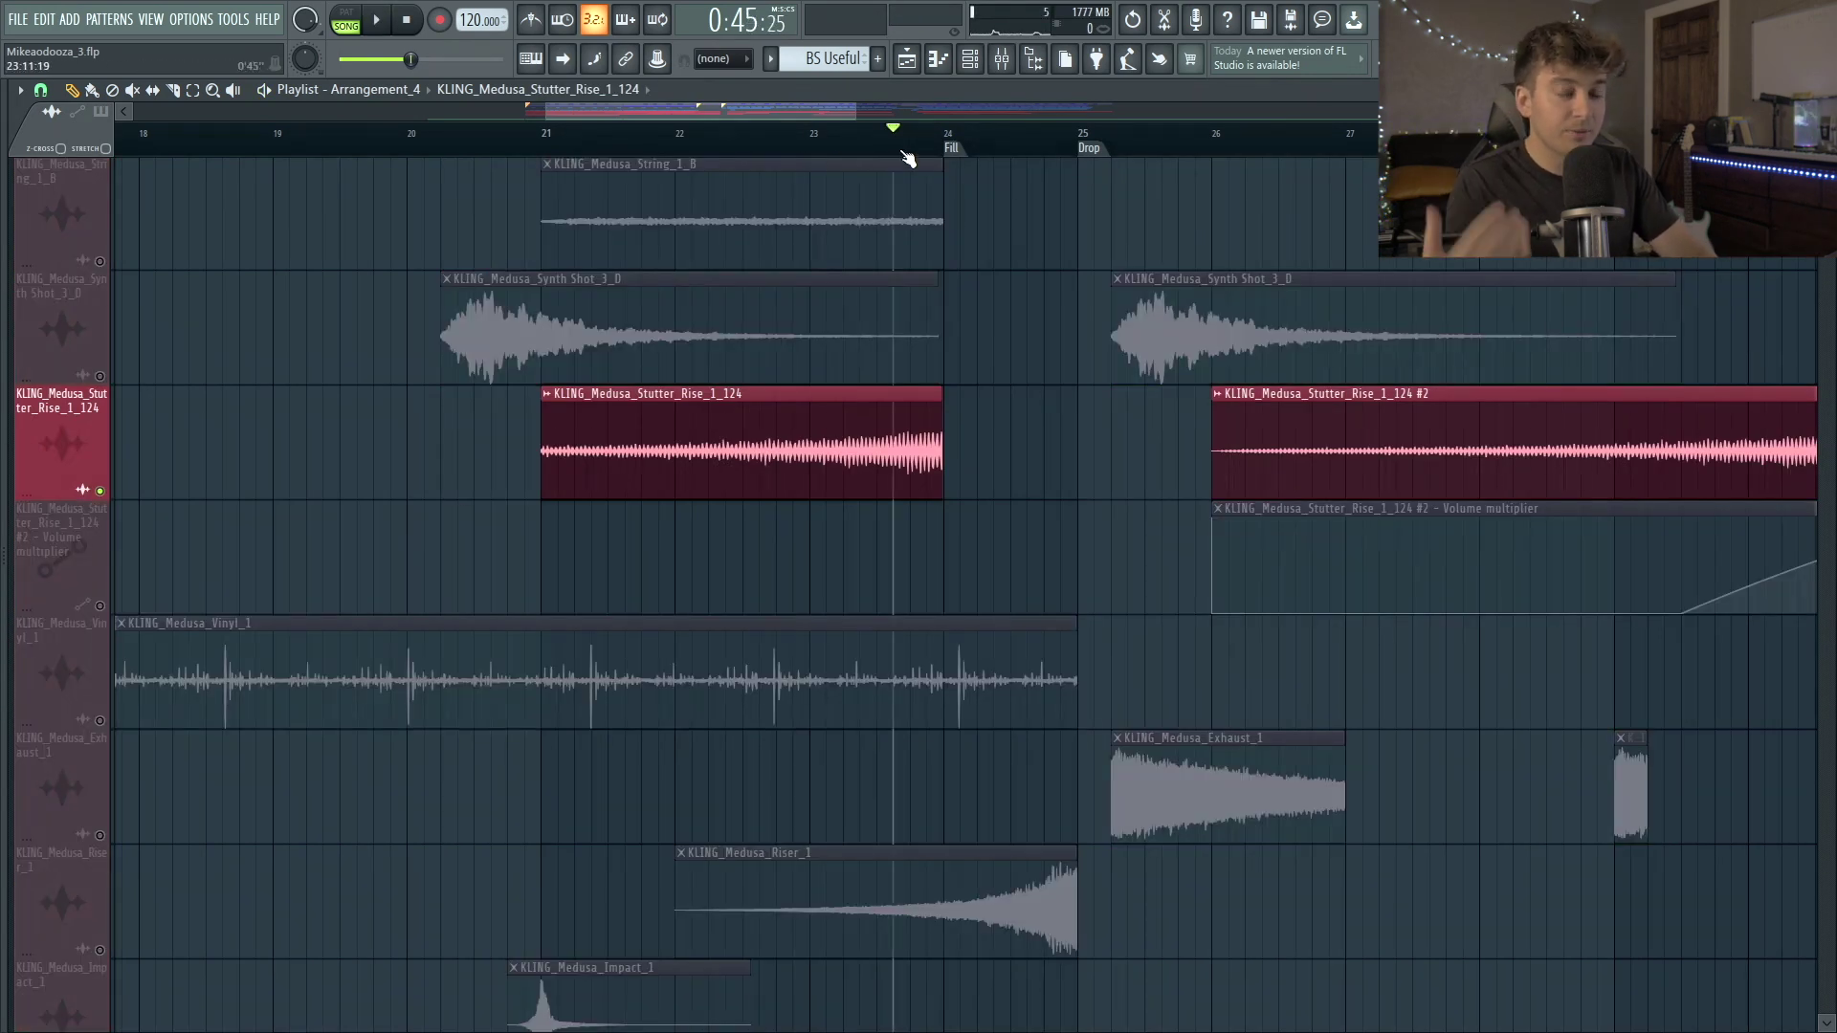
{"action": "key", "text": "space"}
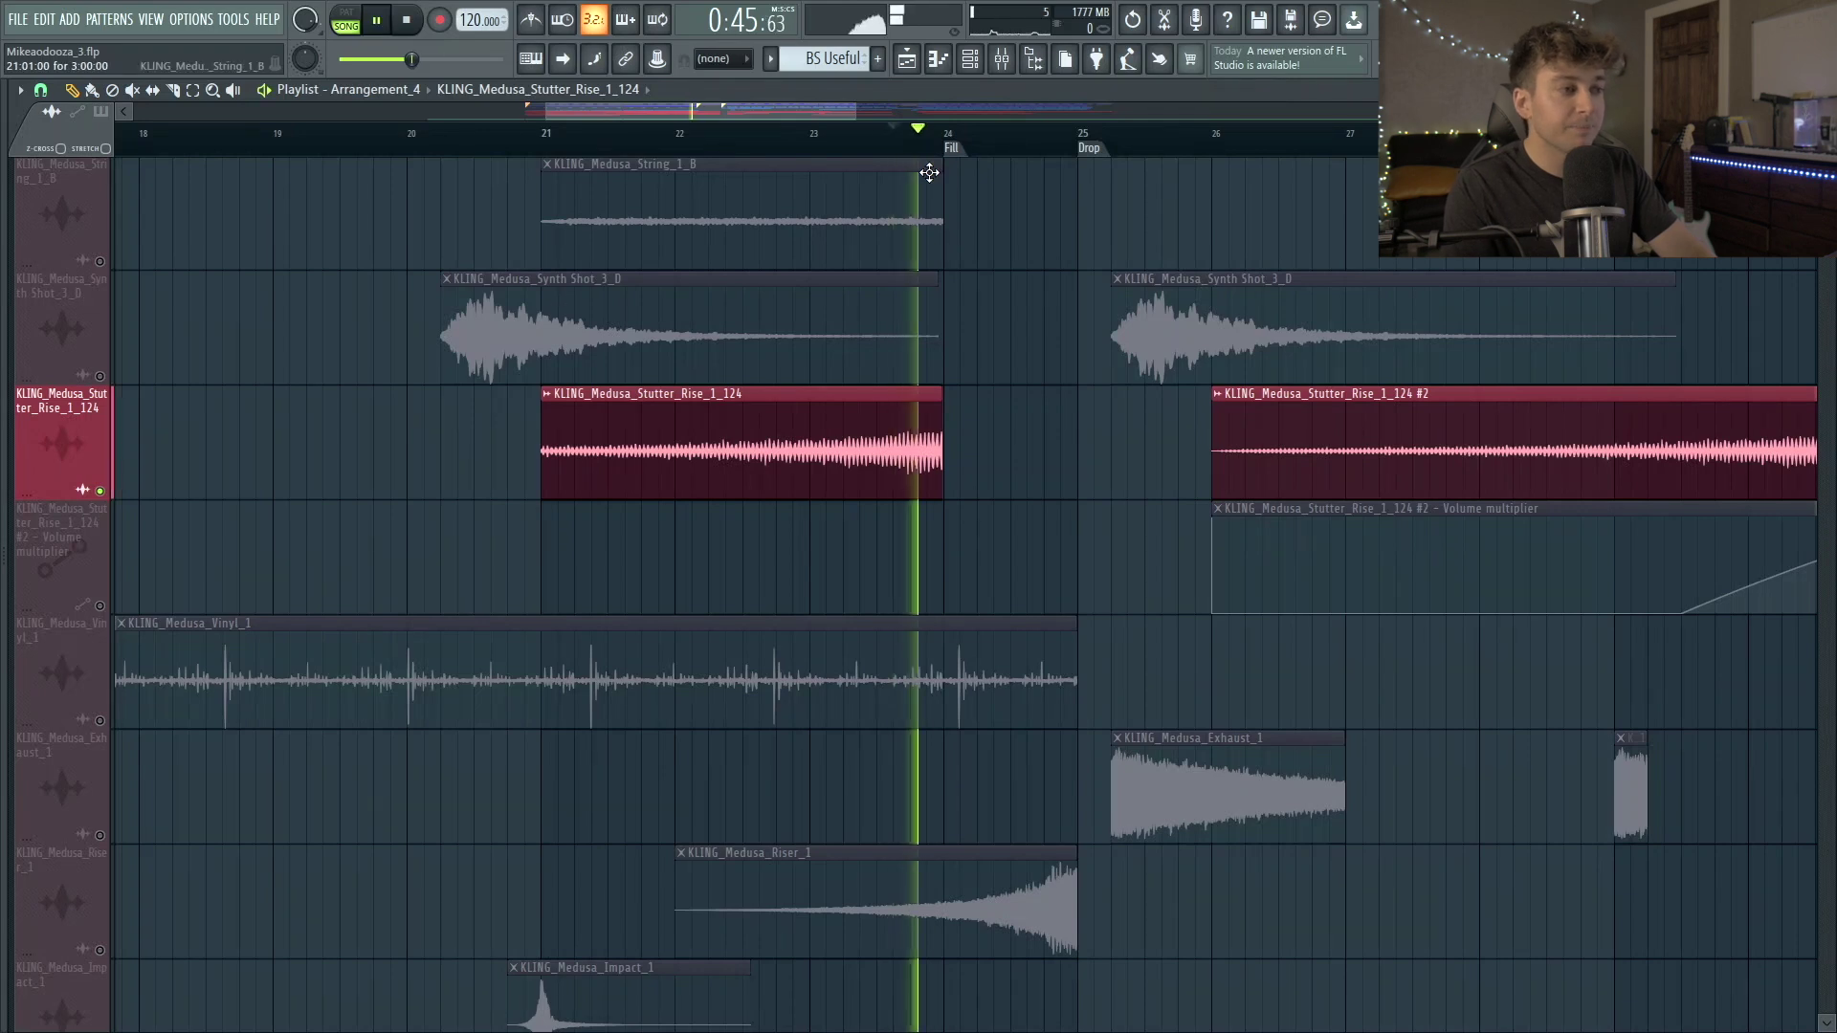
{"action": "key", "text": "space"}
Undo the riser cut, move the first Stutter_Rise_1 clip to end at bar 24, and trim its start to bar 21.
{"action": "key", "text": "ctrl+z"}
{"action": "left_click_drag", "start_coordinate": [998, 338], "coordinate": [939, 337]}
{"action": "left_click_drag", "start_coordinate": [1006, 462], "coordinate": [873, 462]}
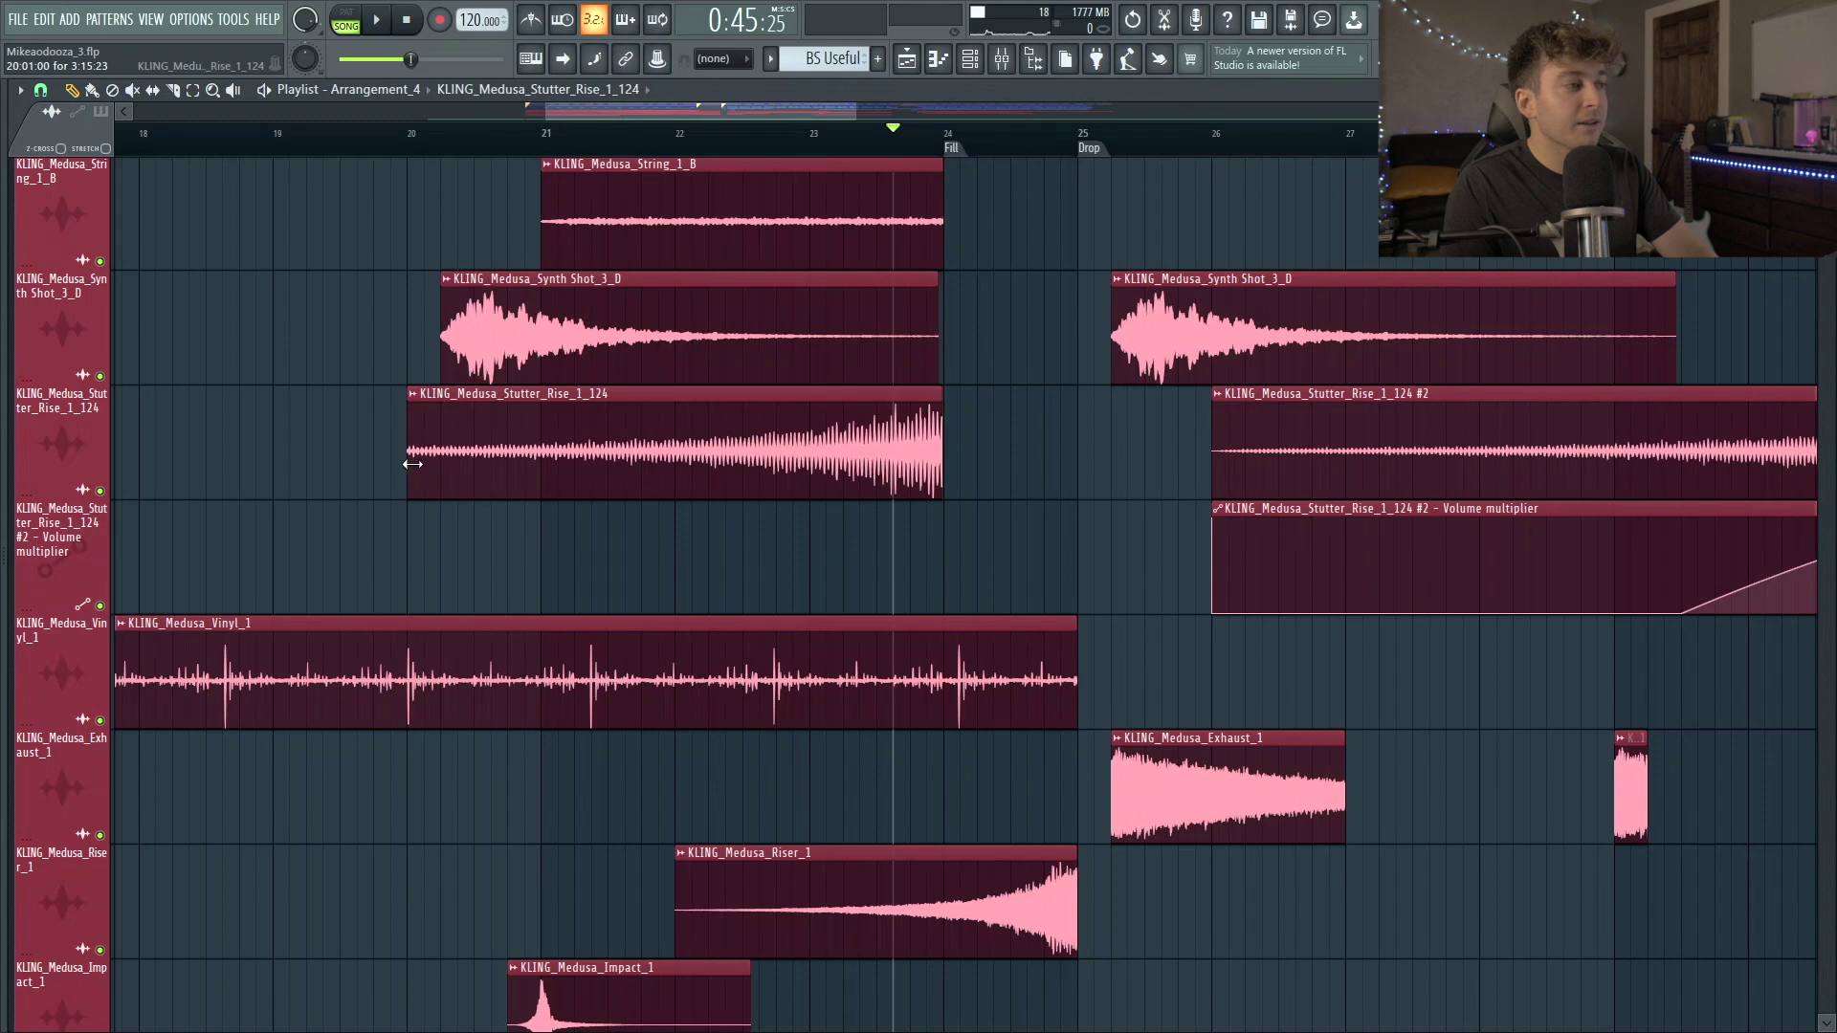
{"action": "left_click_drag", "start_coordinate": [411, 464], "coordinate": [507, 466]}
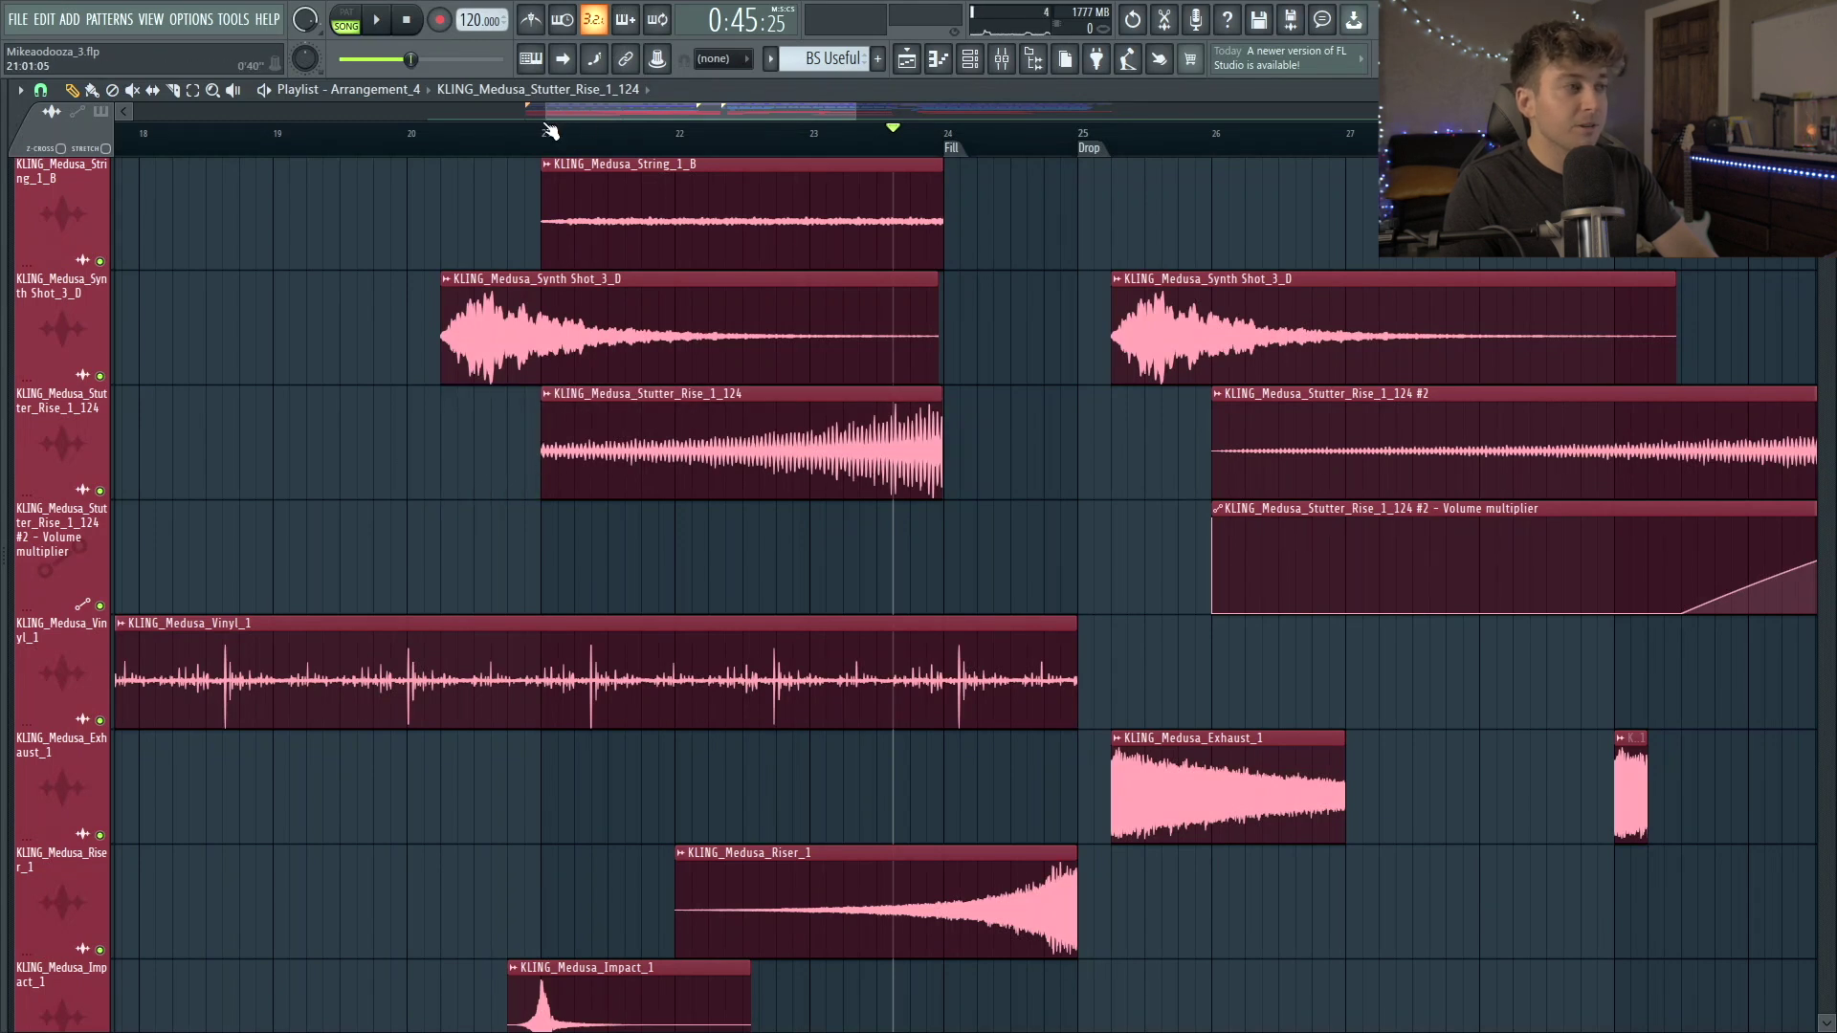
{"action": "key", "text": "space"}
{"action": "key", "text": "space"}
Slice the Vinyl_1 clip at bar 24 and delete the piece that covers the fill bar.
{"action": "mouse_move", "coordinate": [940, 427]}
{"action": "left_mouse_down"}
{"action": "mouse_move", "coordinate": [792, 529]}
{"action": "mouse_move", "coordinate": [942, 525]}
{"action": "left_mouse_up"}
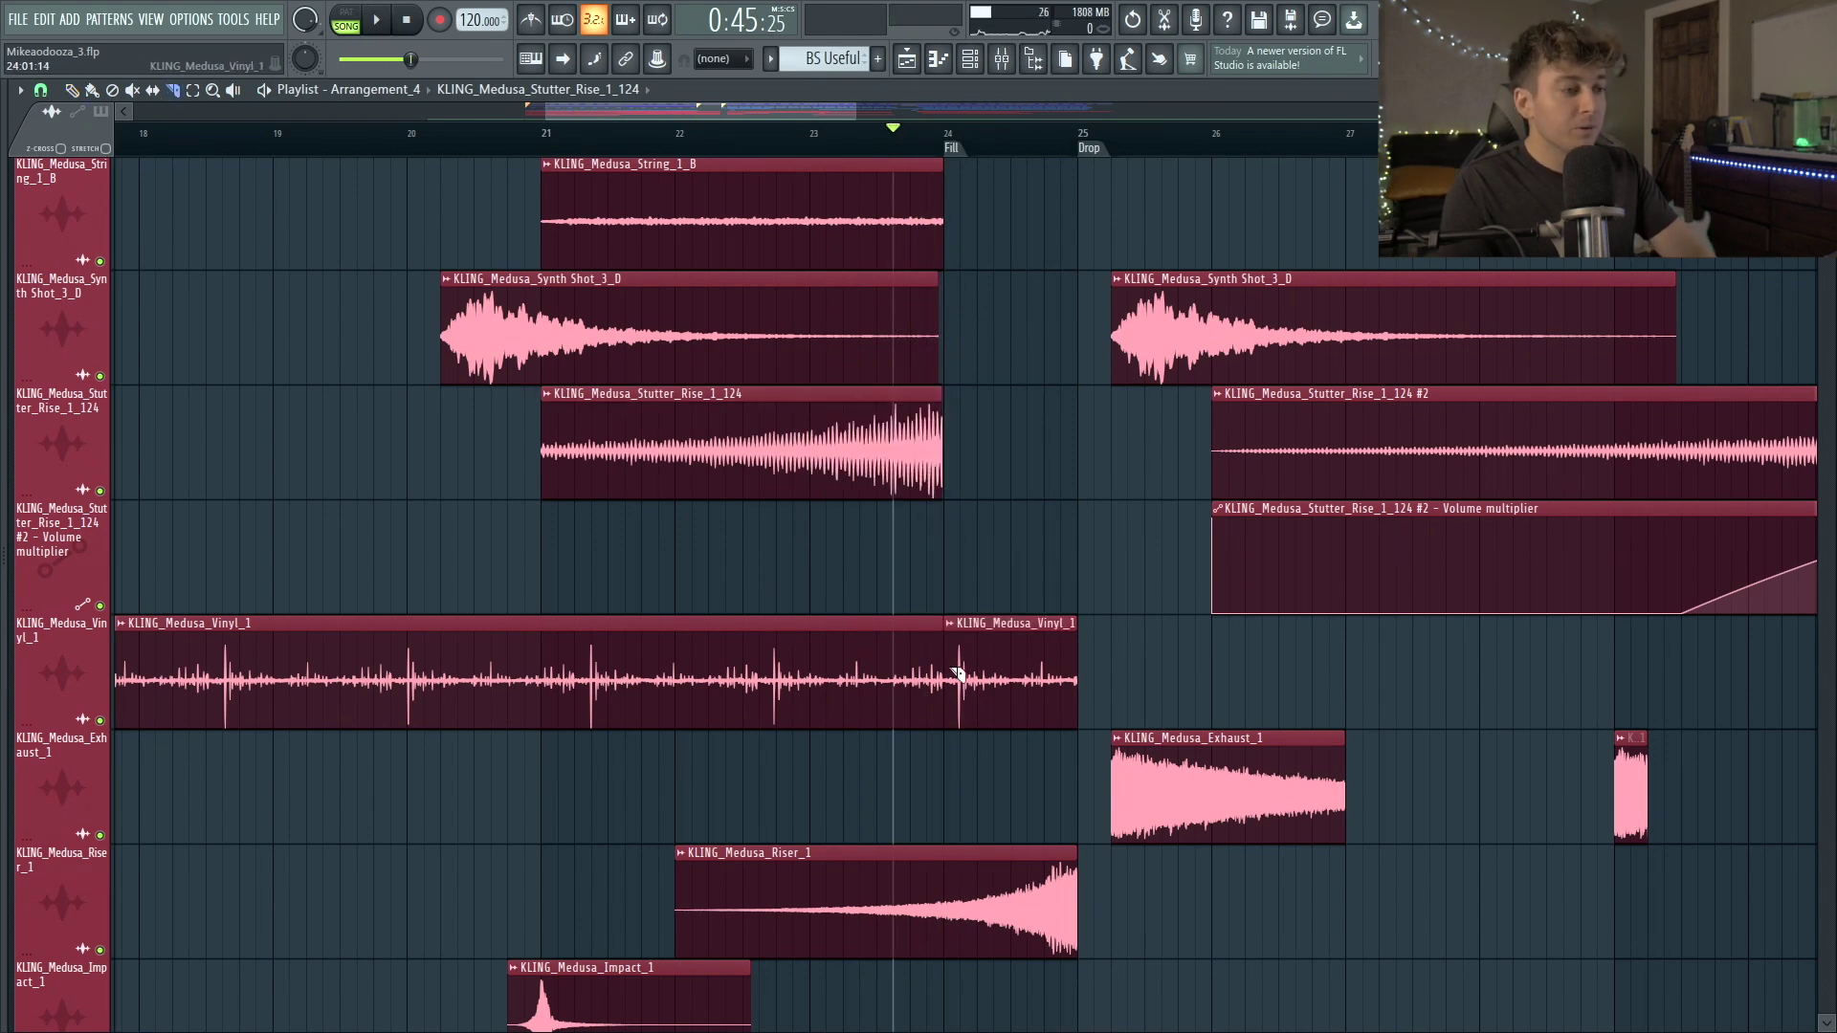
{"action": "right_click", "coordinate": [974, 673]}
{"action": "scroll", "coordinate": [995, 721], "scroll_direction": "down", "scroll_amount": 3}
Solo the Riser_1 track and play it from the middle of bar 24 to the drop.
{"action": "mouse_move", "coordinate": [1017, 612]}
{"action": "left_mouse_down"}
{"action": "mouse_move", "coordinate": [924, 667]}
{"action": "mouse_move", "coordinate": [1045, 667]}
{"action": "left_mouse_up"}
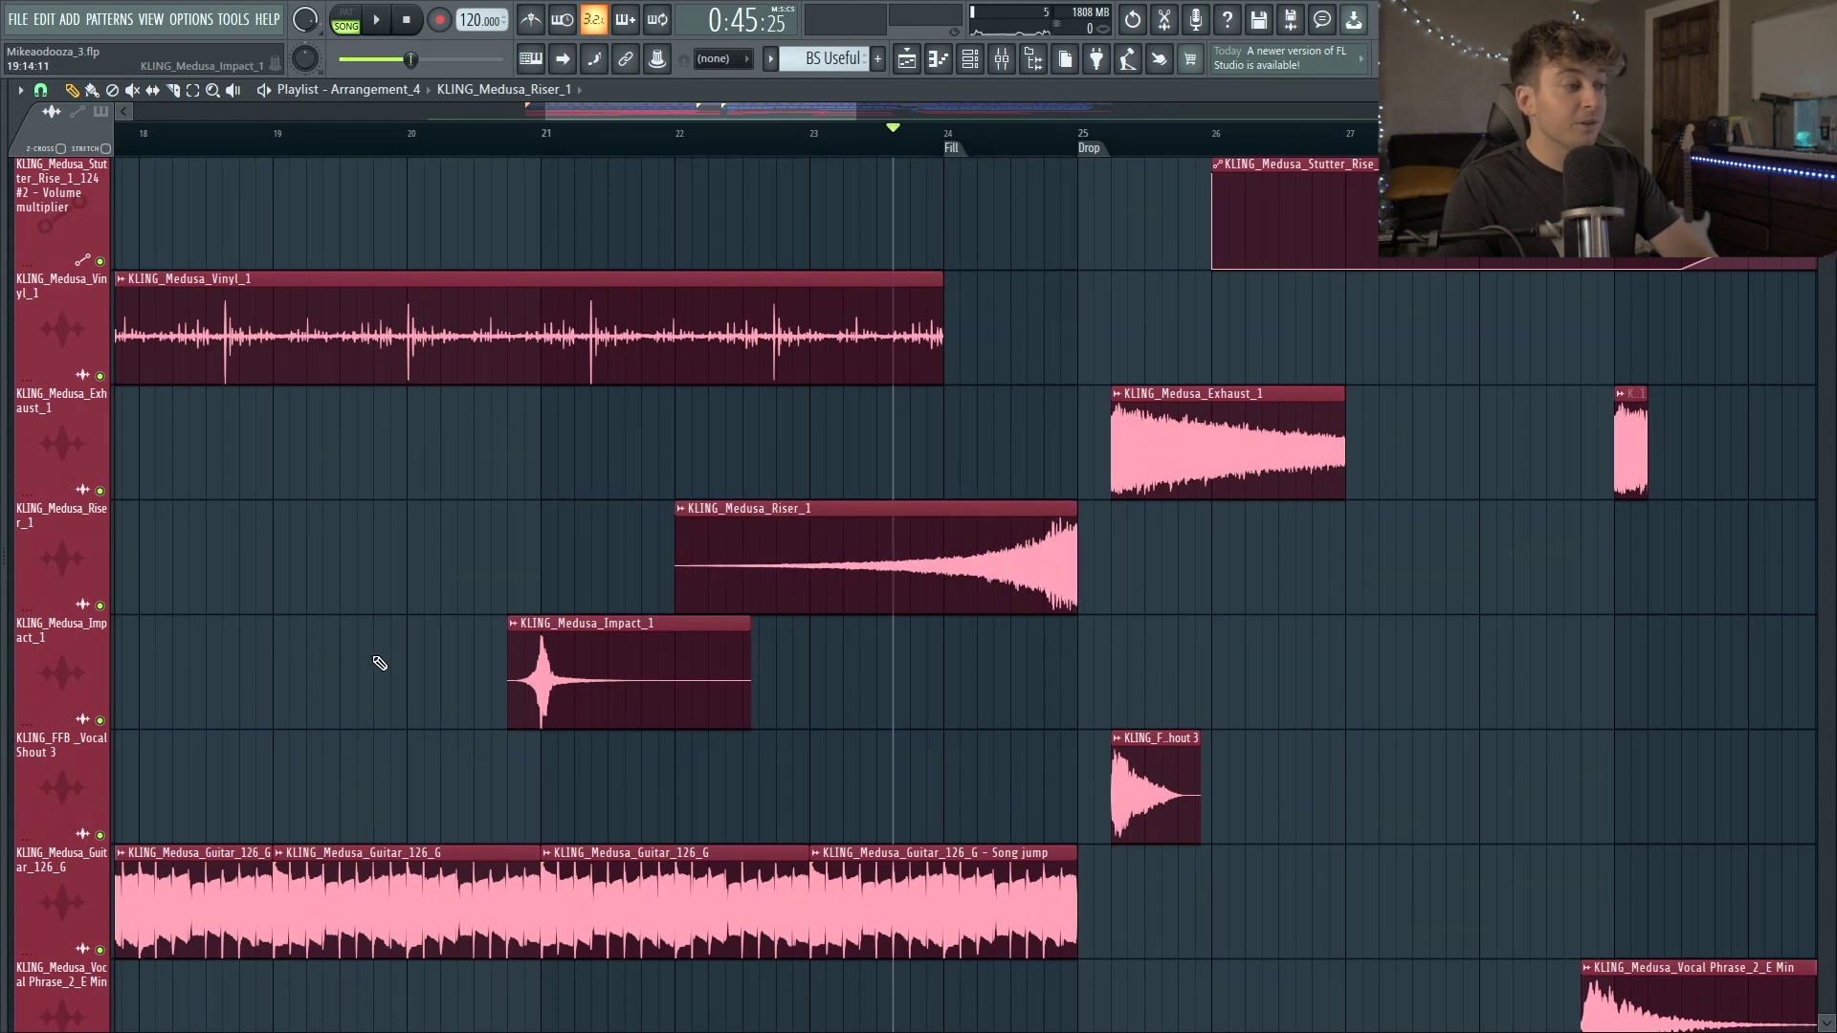
{"action": "right_click", "coordinate": [102, 605]}
{"action": "left_click", "coordinate": [1014, 143]}
{"action": "key", "text": "space"}
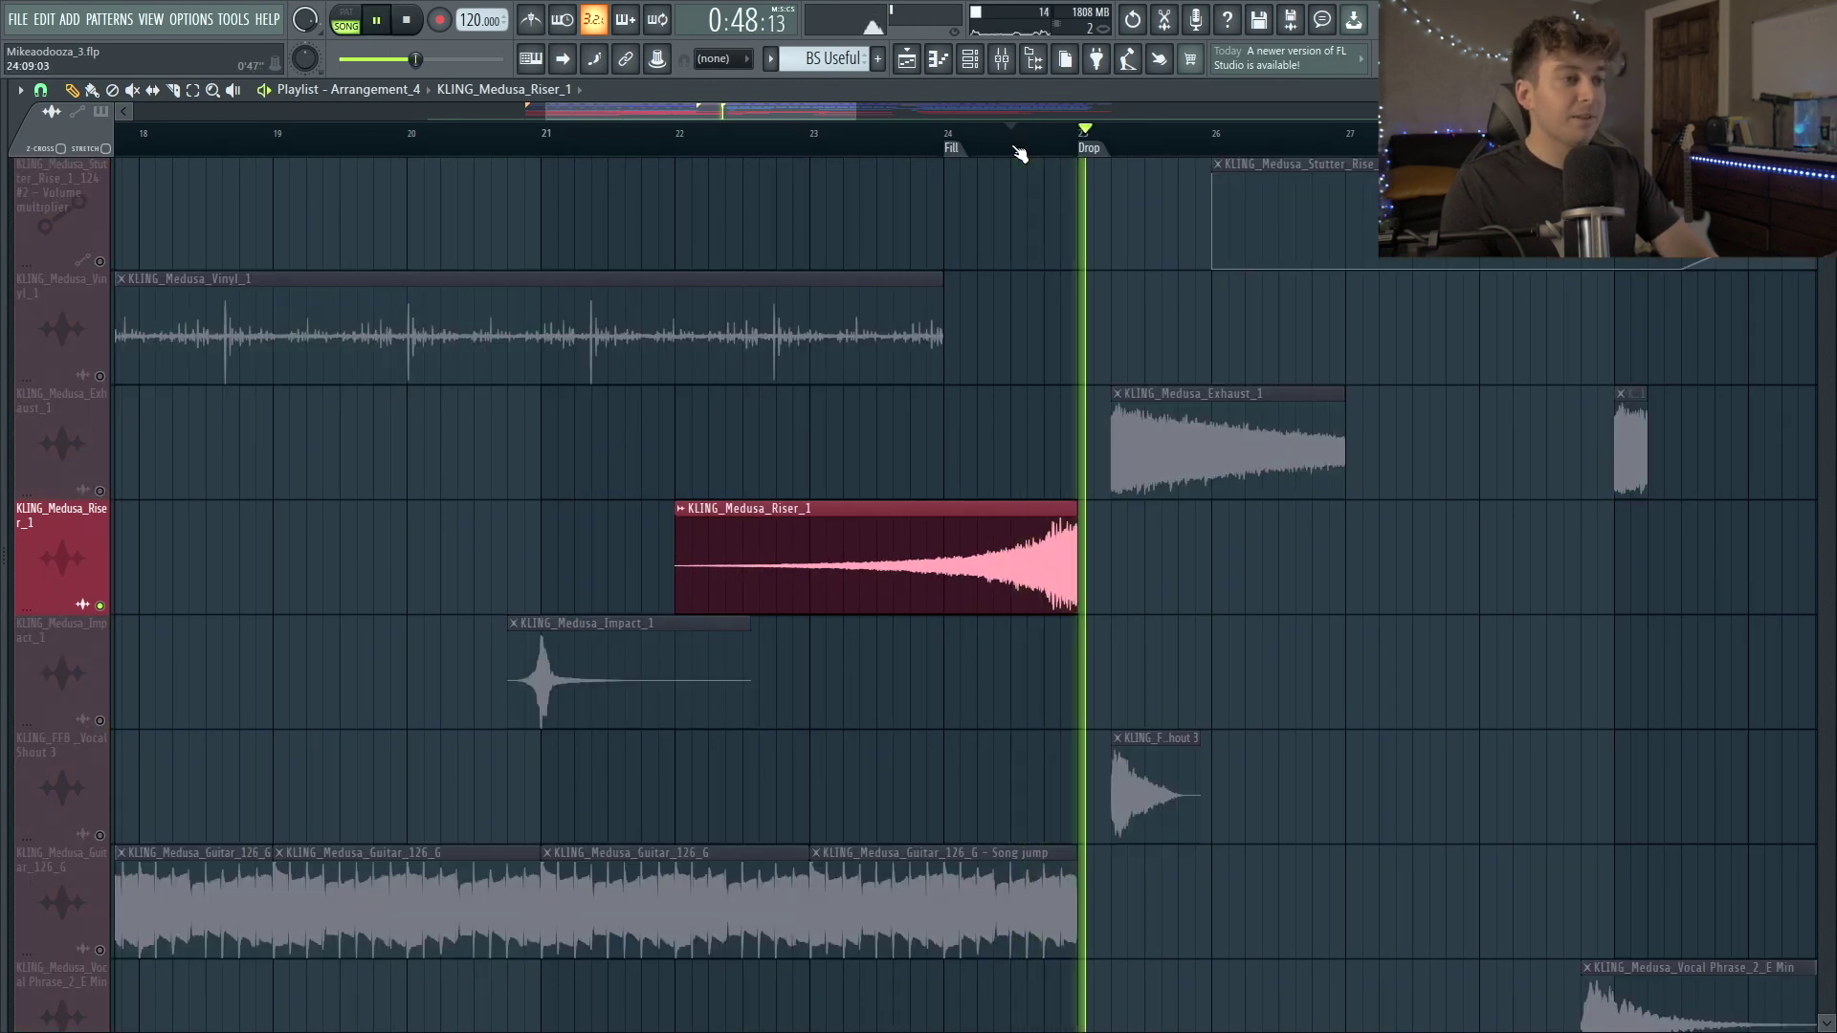
{"action": "key", "text": "space"}
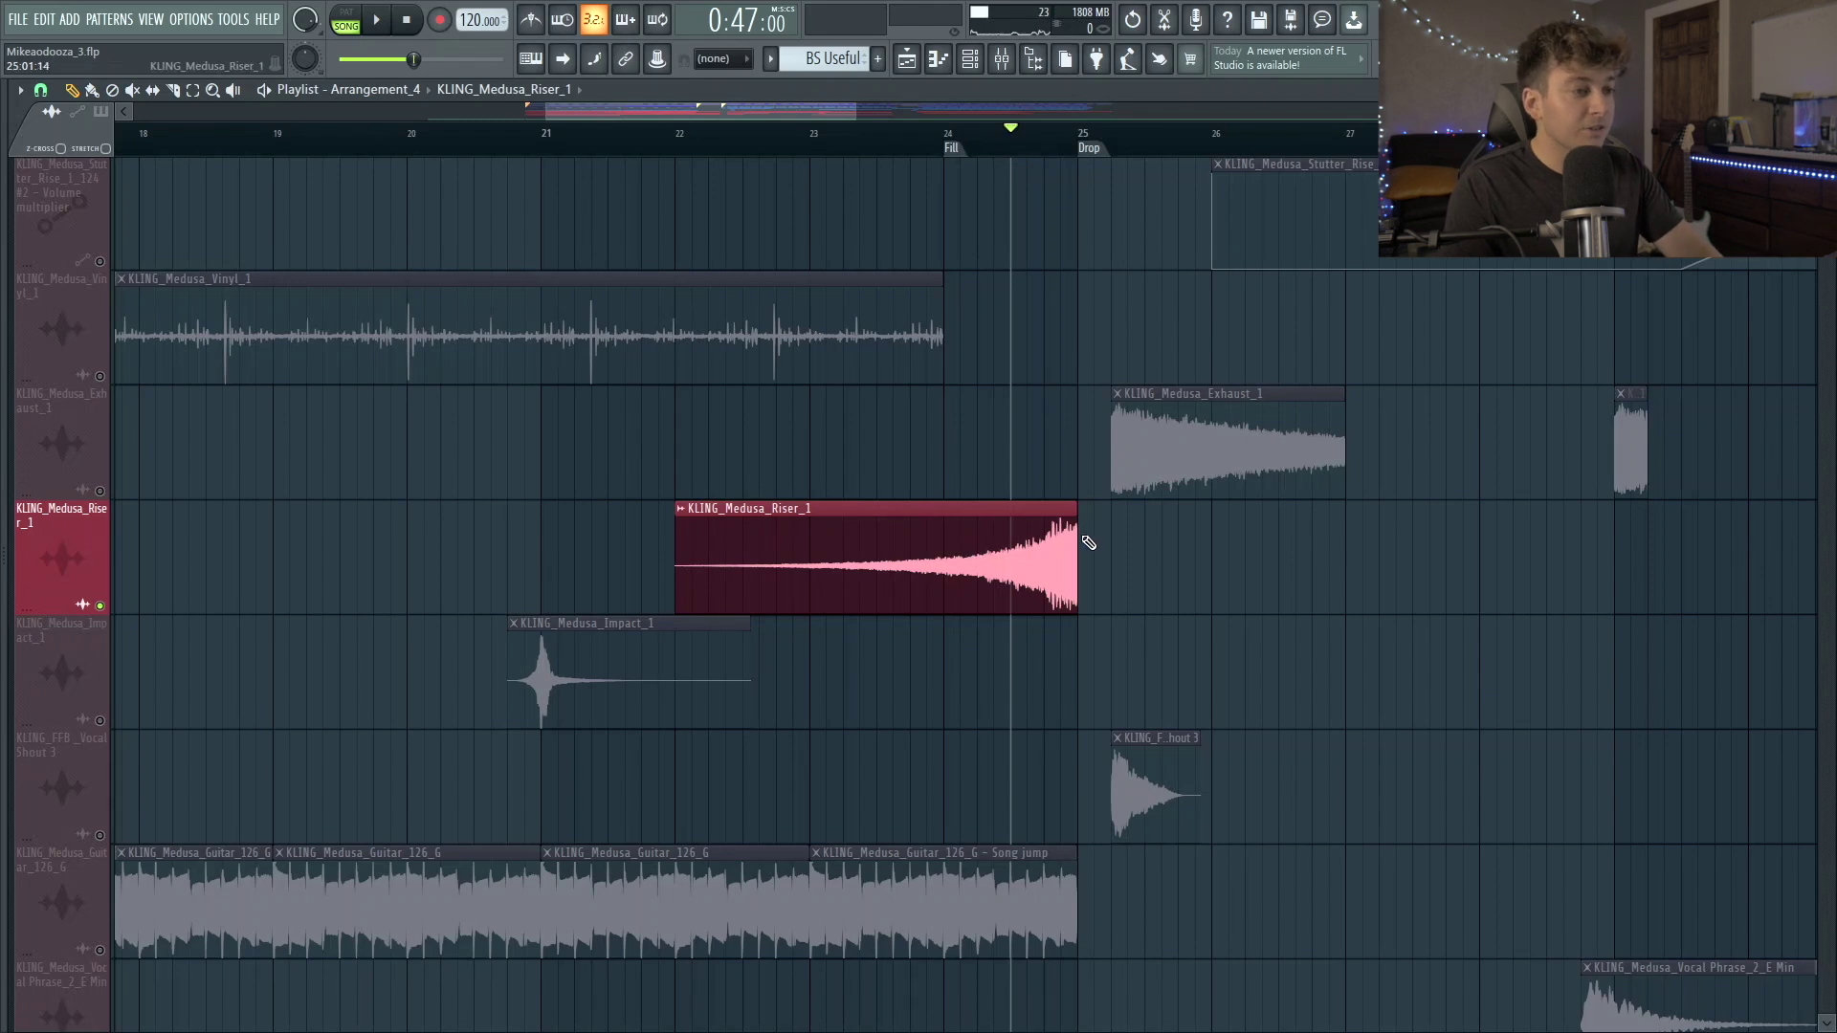
Trim the Riser_1 clip to end at bar 24 and play it across the cut.
{"action": "left_click_drag", "start_coordinate": [1076, 545], "coordinate": [942, 678]}
{"action": "left_click", "coordinate": [910, 143]}
{"action": "key", "text": "space"}
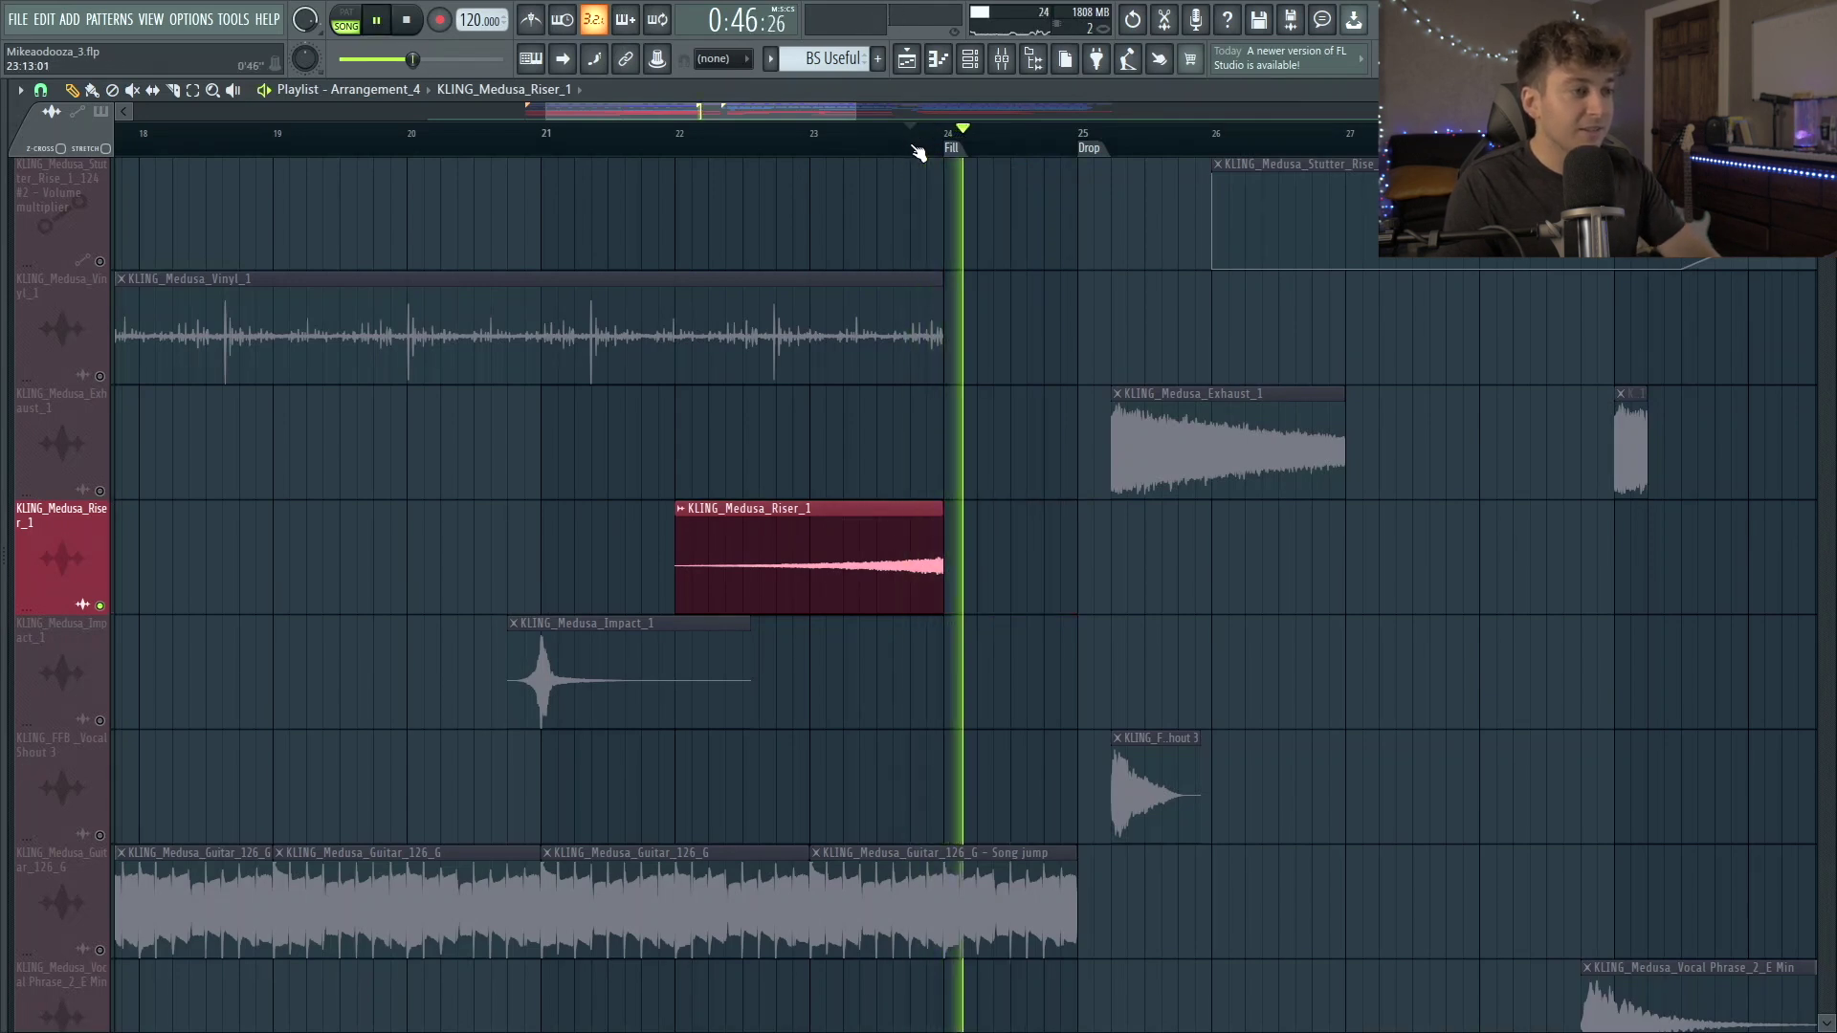
Undo the Riser_1 trim, move the whole clip one bar earlier to end at bar 24, and unsolo its track.
{"action": "key", "text": "space"}
{"action": "key", "text": "ctrl+z"}
{"action": "left_click_drag", "start_coordinate": [1011, 572], "coordinate": [877, 574]}
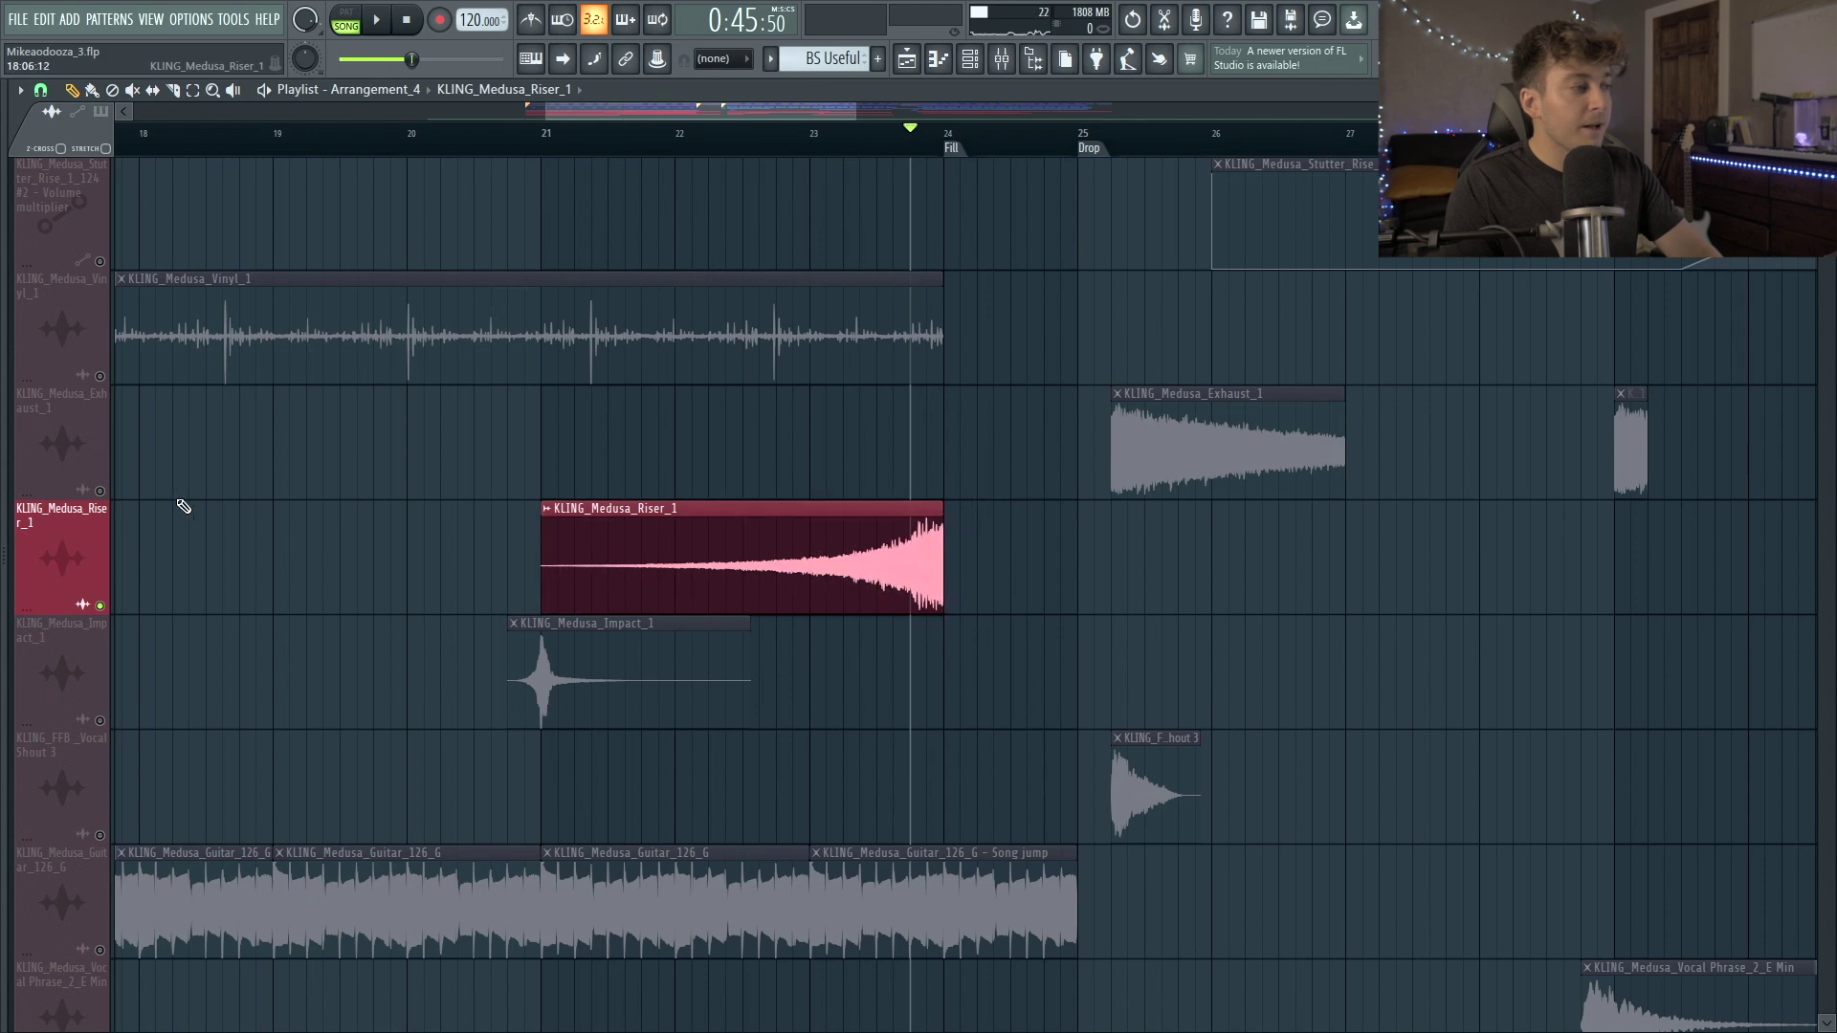
{"action": "key", "text": "ctrl+a"}
{"action": "scroll", "coordinate": [849, 676], "scroll_direction": "down", "scroll_amount": 3}
{"action": "scroll", "coordinate": [943, 771], "scroll_direction": "up", "scroll_amount": 6}
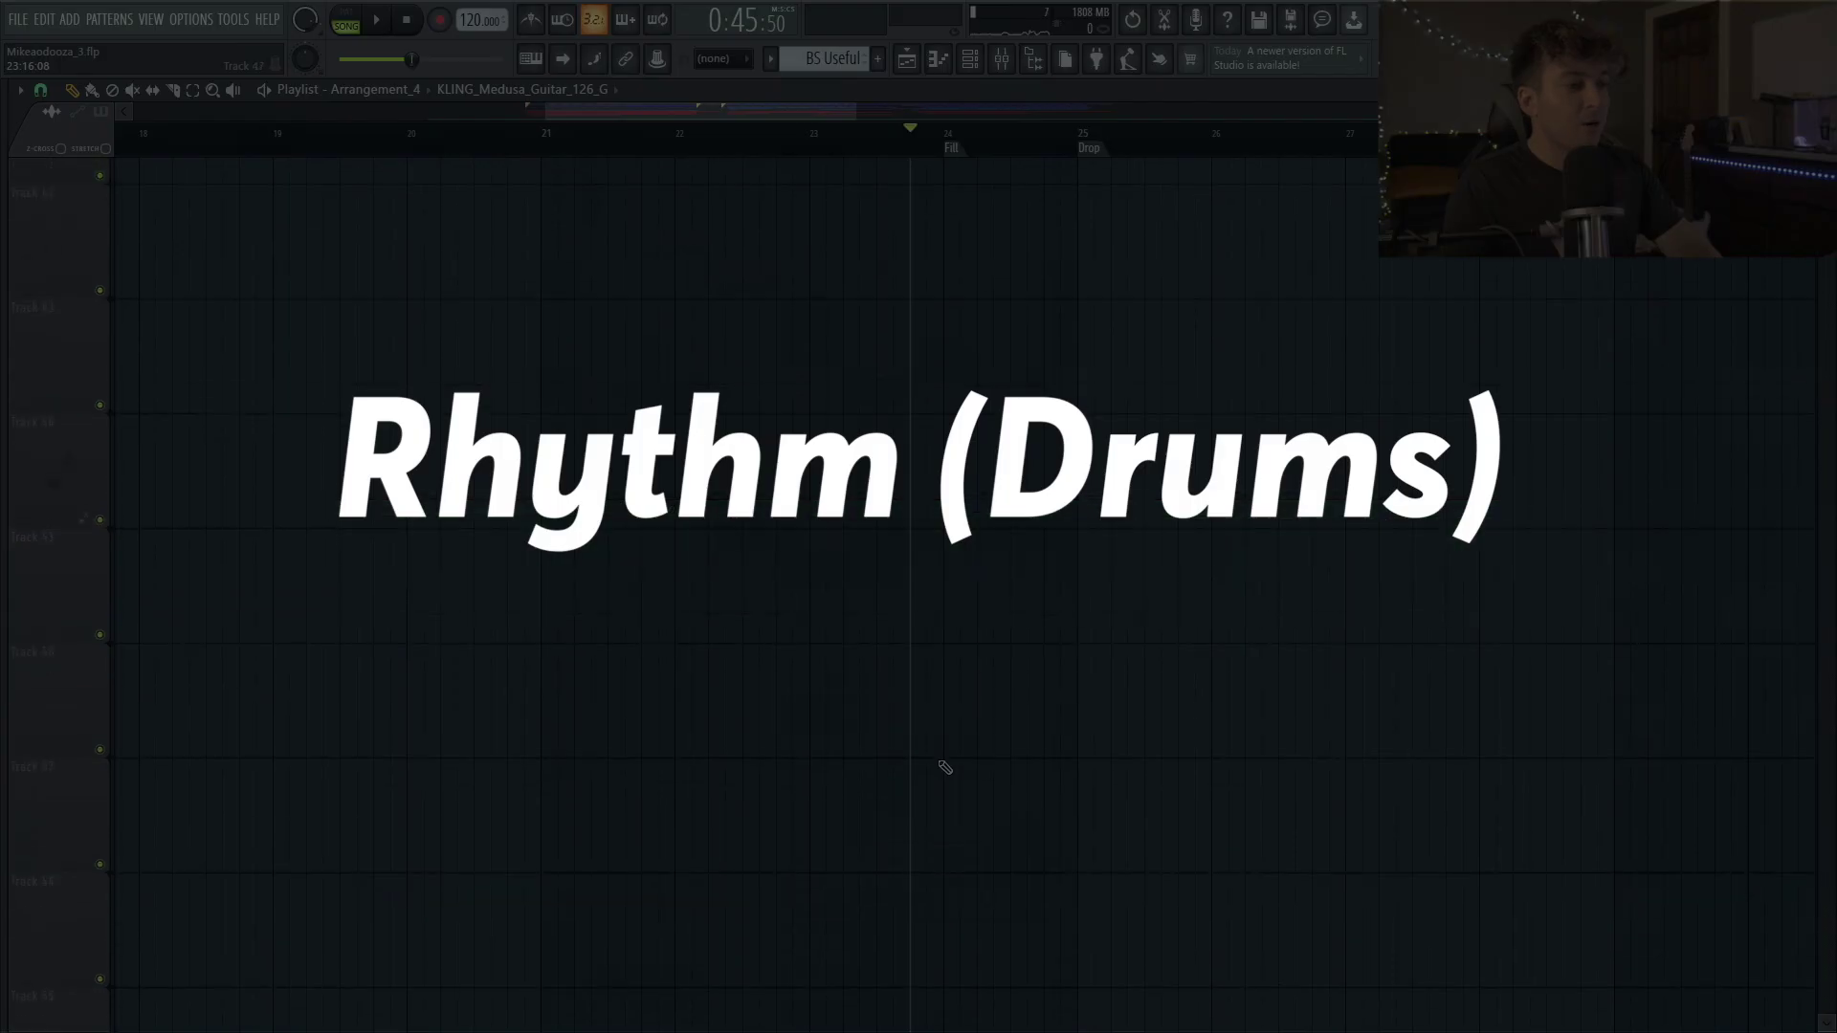
Trim the last Drone_2 volume automation clip to end at bar 24 and play the transition into the drop.
{"action": "scroll", "coordinate": [945, 761], "scroll_direction": "up", "scroll_amount": 1}
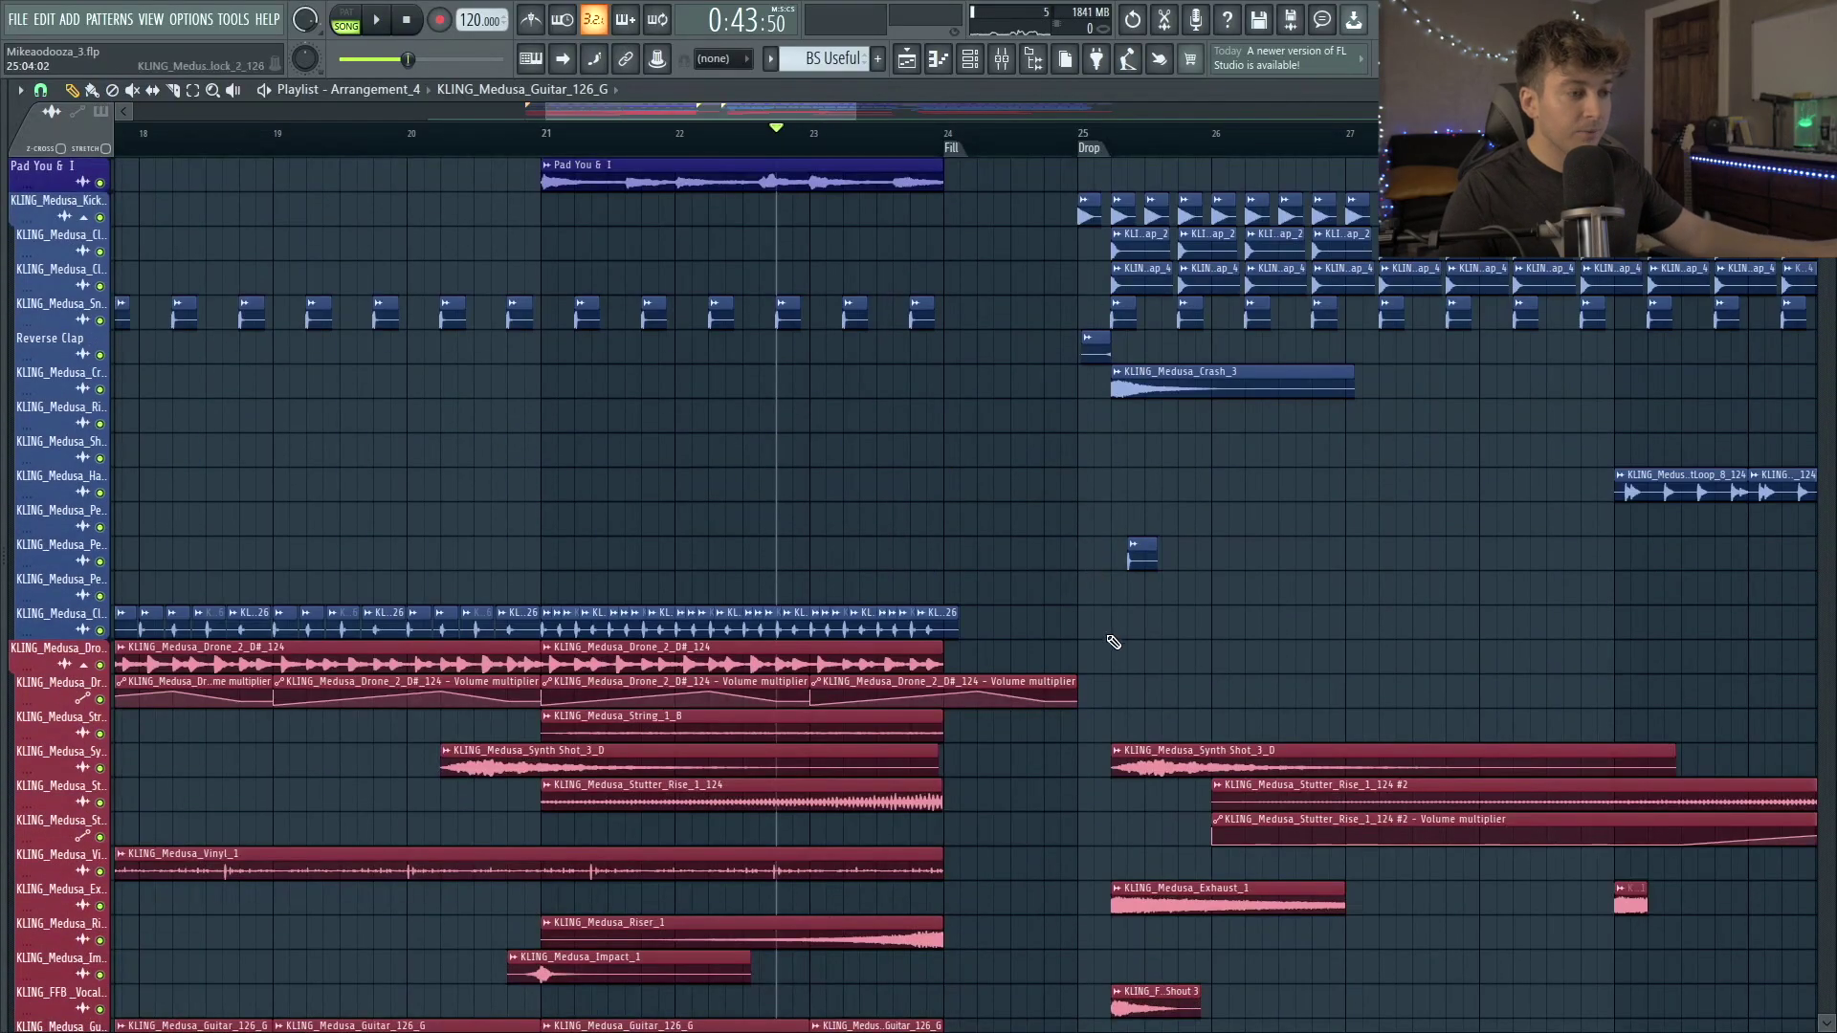
{"action": "left_click_drag", "start_coordinate": [1074, 685], "coordinate": [945, 685]}
{"action": "scroll", "coordinate": [963, 759], "scroll_direction": "up", "scroll_amount": 10}
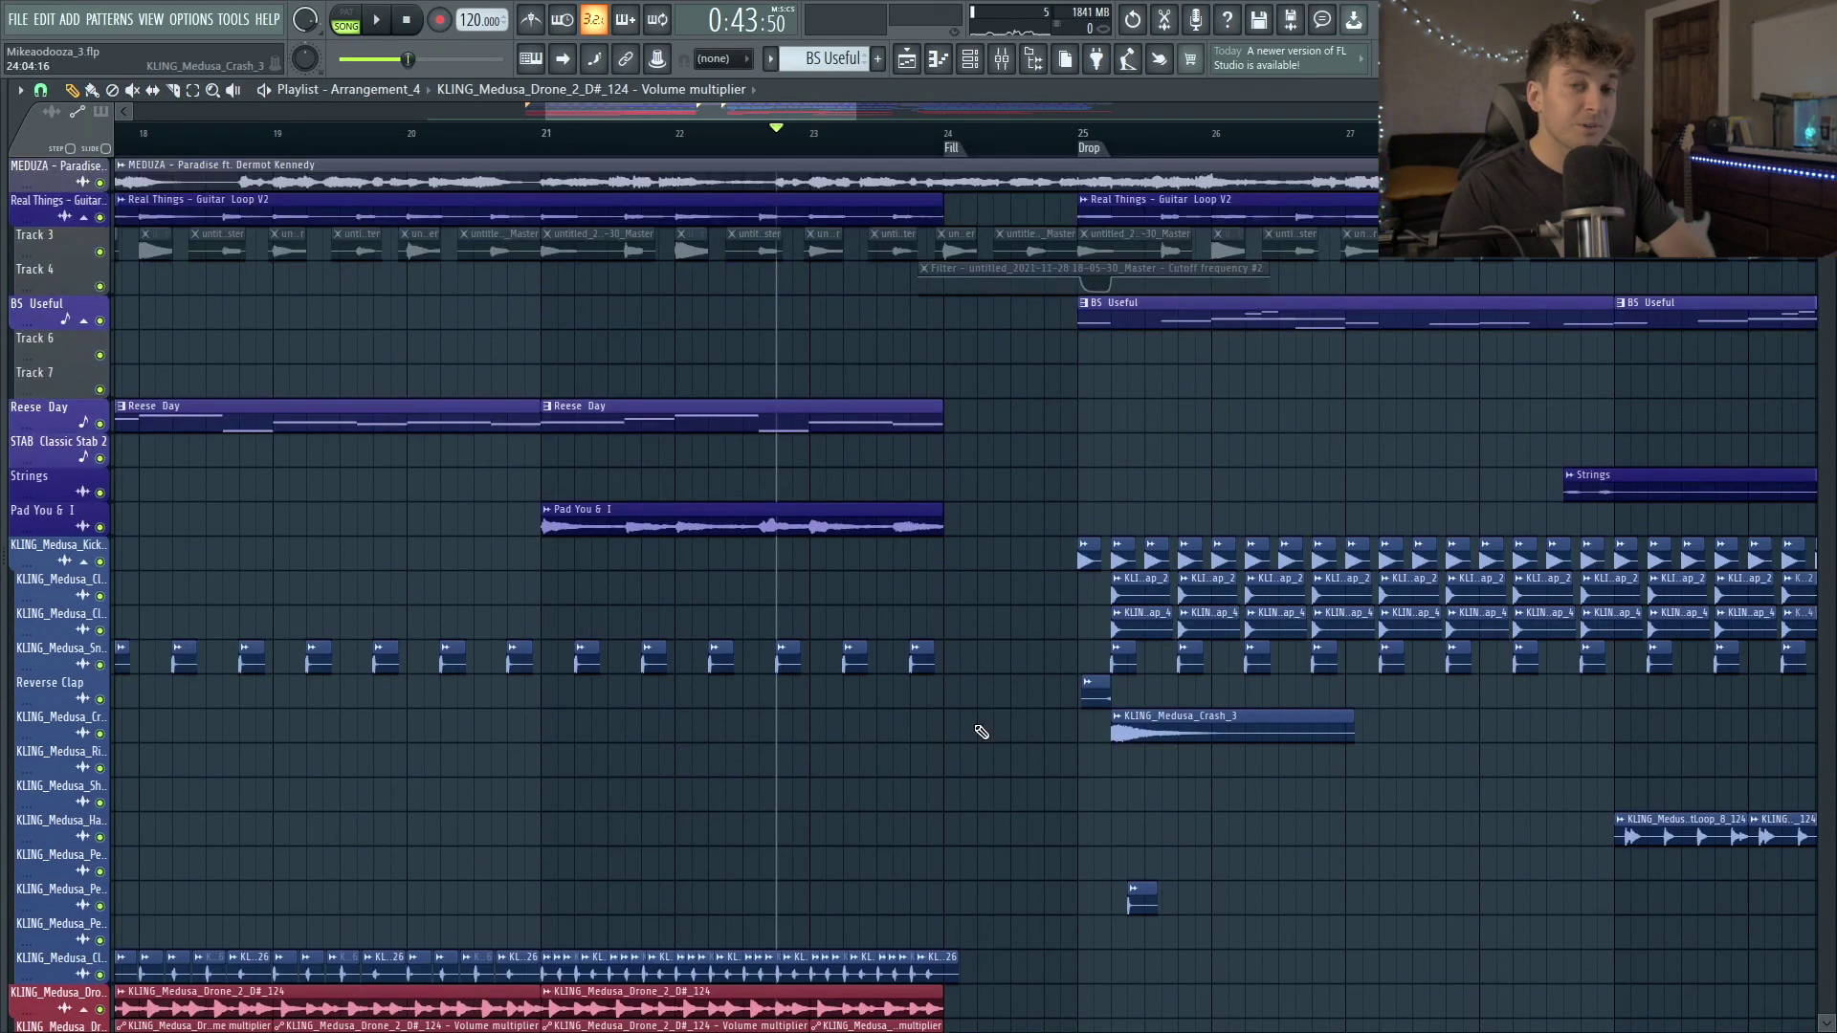
{"action": "left_click", "coordinate": [863, 143]}
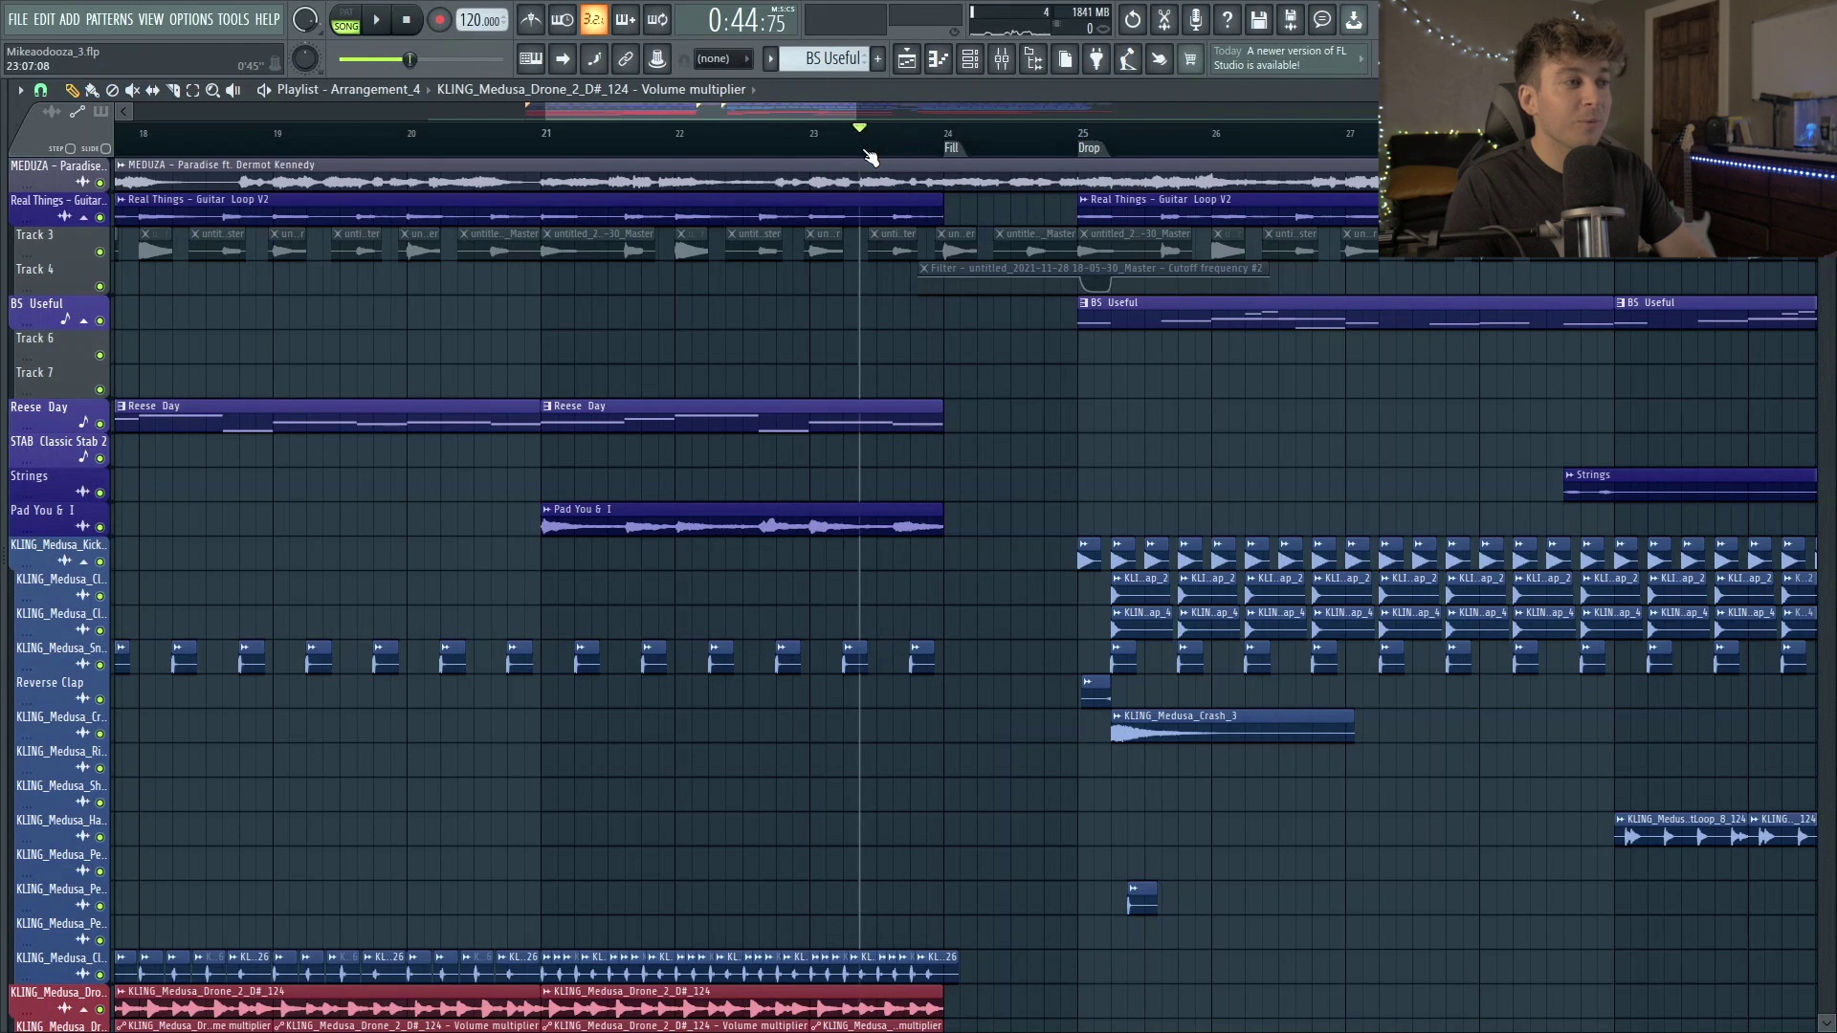
{"action": "key", "text": "space"}
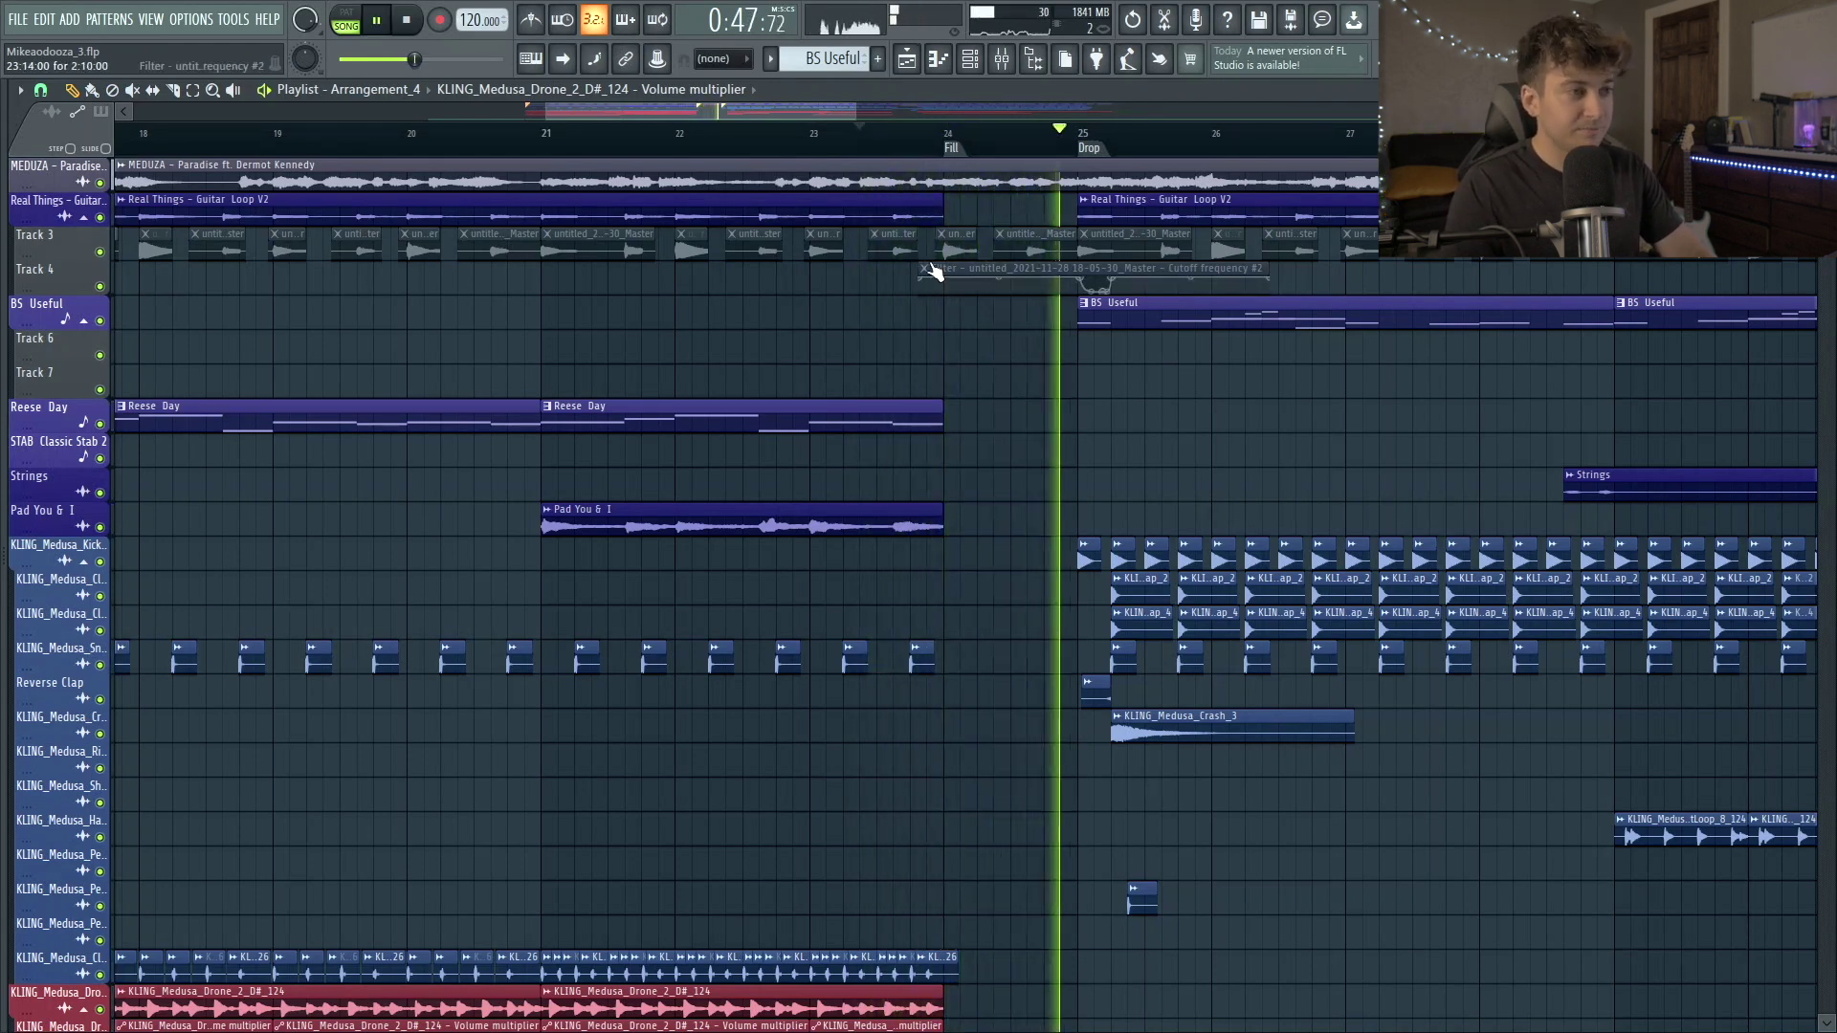
{"action": "key", "text": "space"}
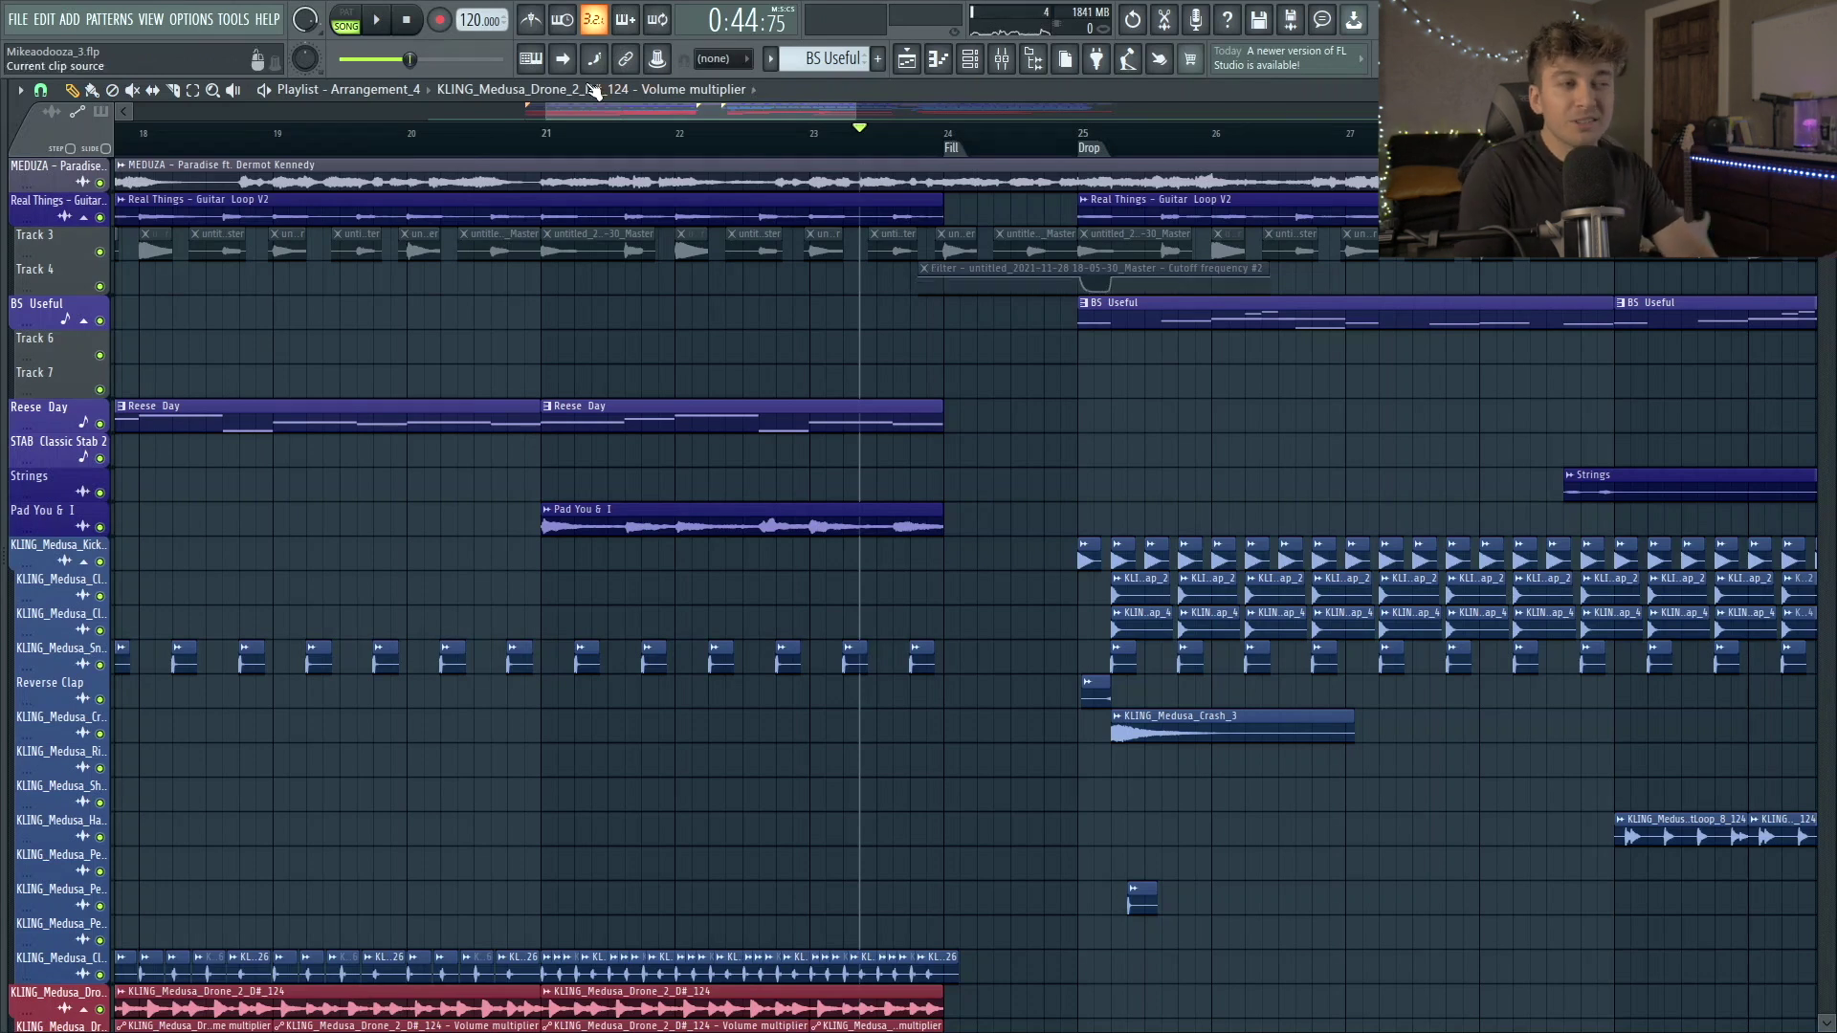
Copy the Impact_1 clip three bars along its track so its peak hits bar 24, and start playback just before it.
{"action": "scroll", "coordinate": [899, 541], "scroll_direction": "down", "scroll_amount": 10}
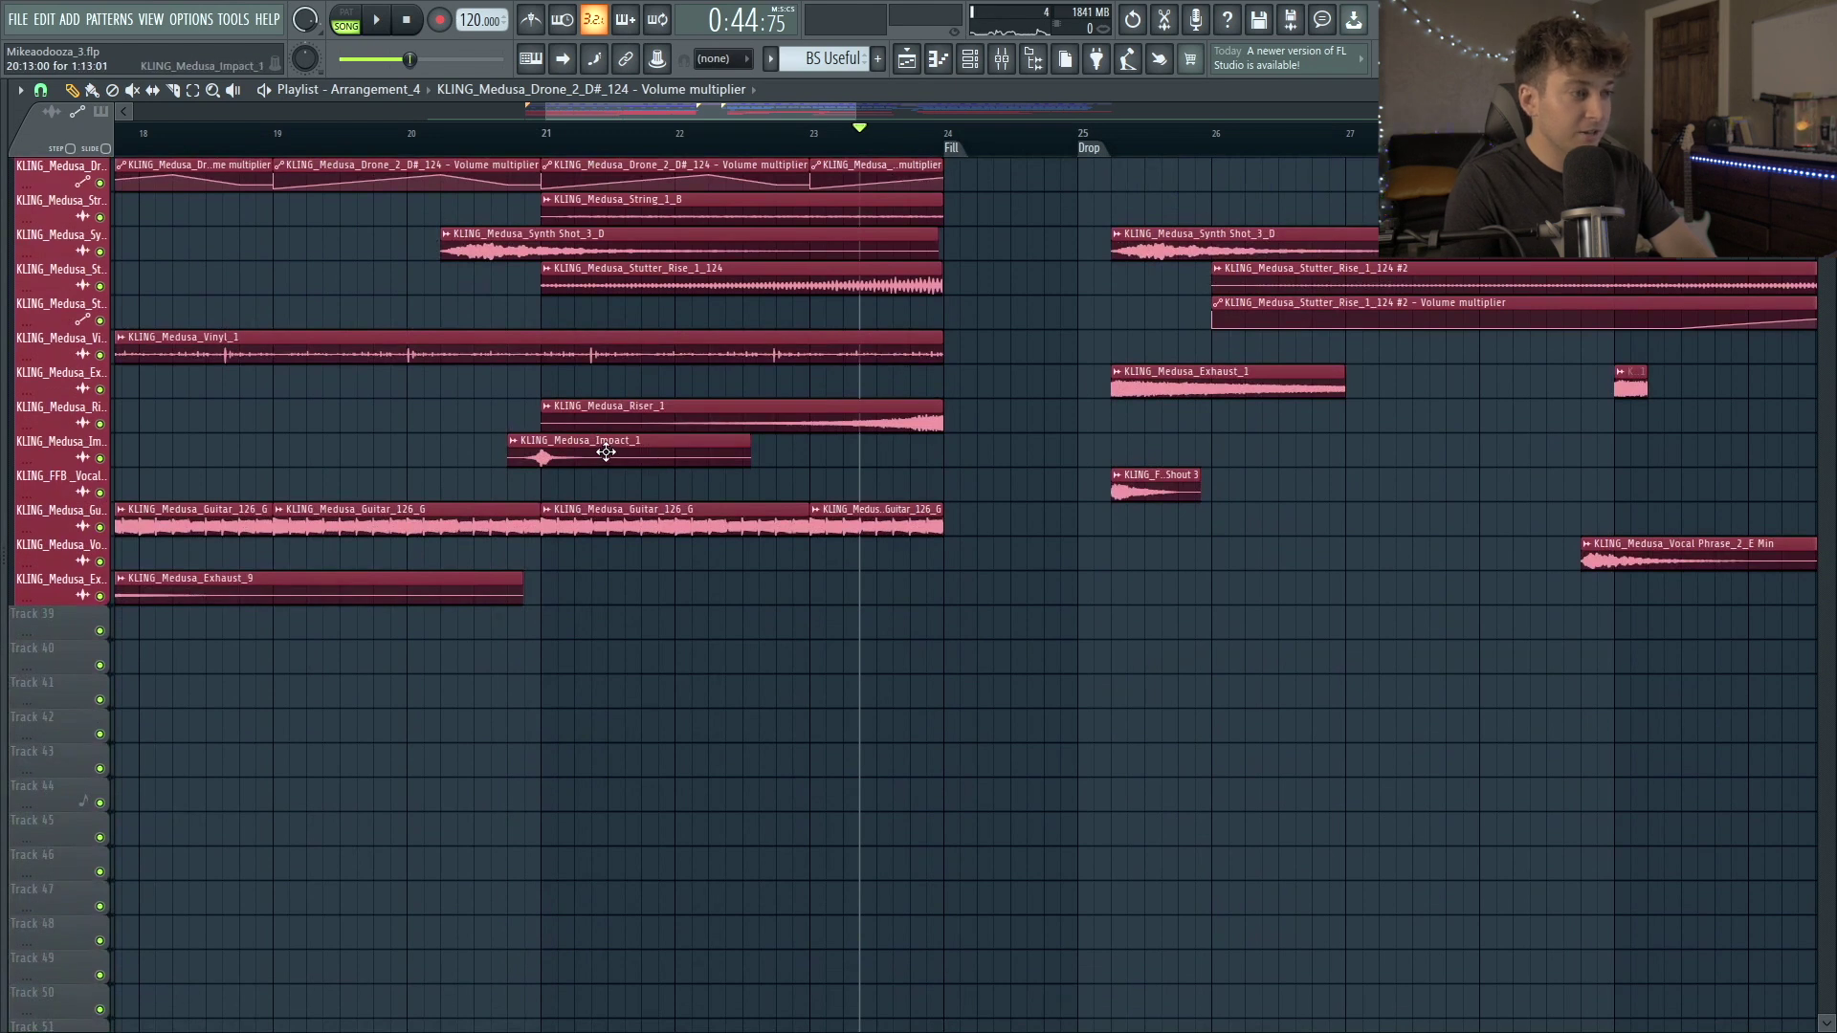
{"action": "left_click_drag", "start_coordinate": [606, 452], "coordinate": [1025, 470]}
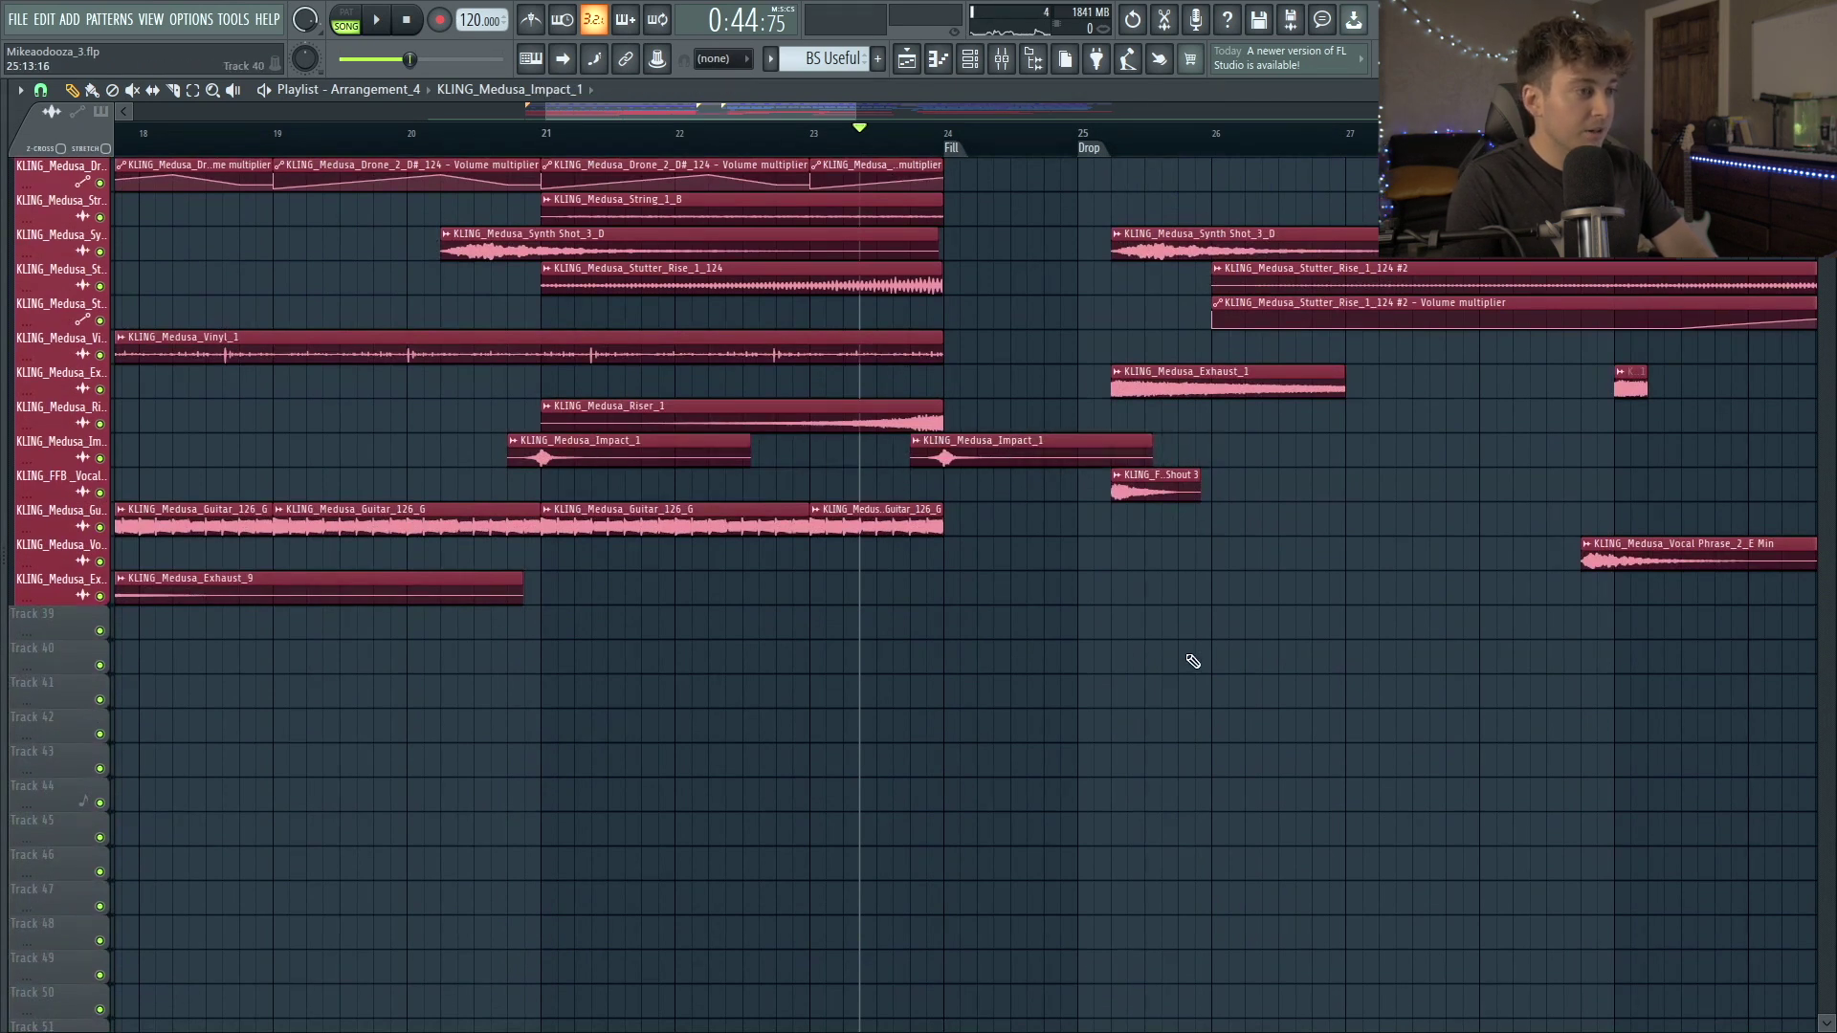
{"action": "key", "text": "space"}
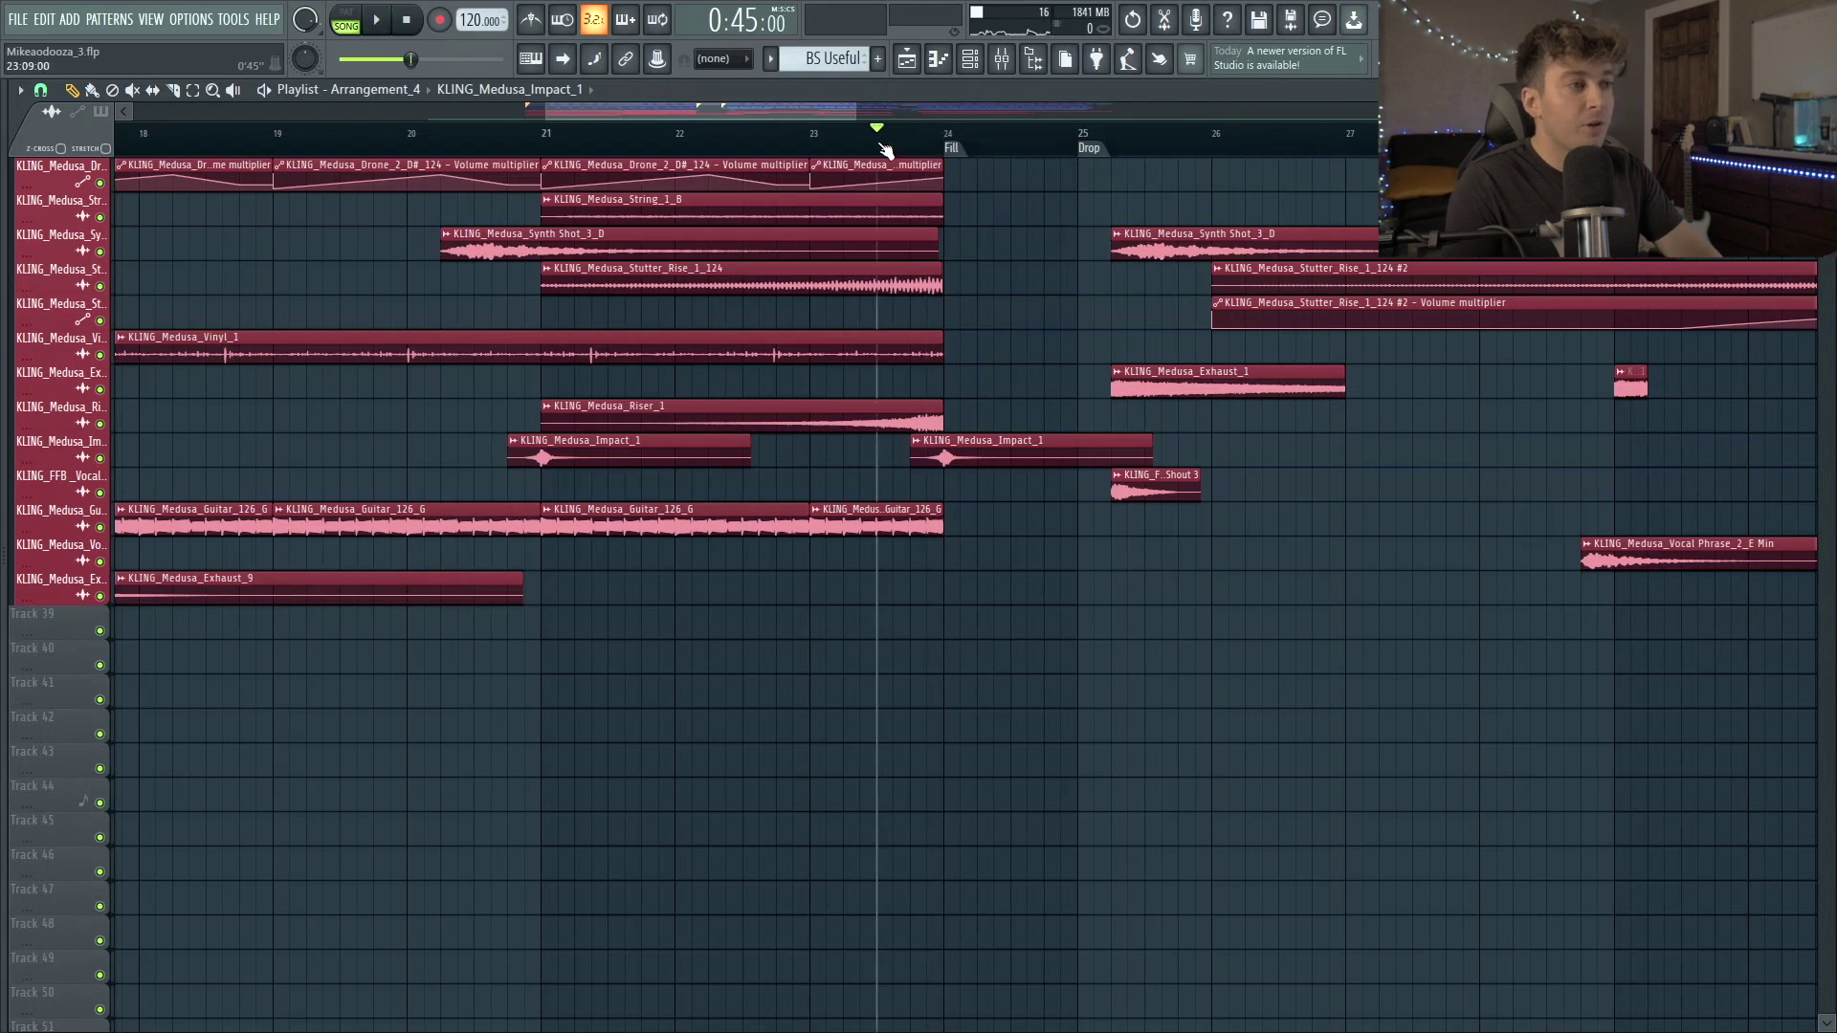
{"action": "key", "text": "space"}
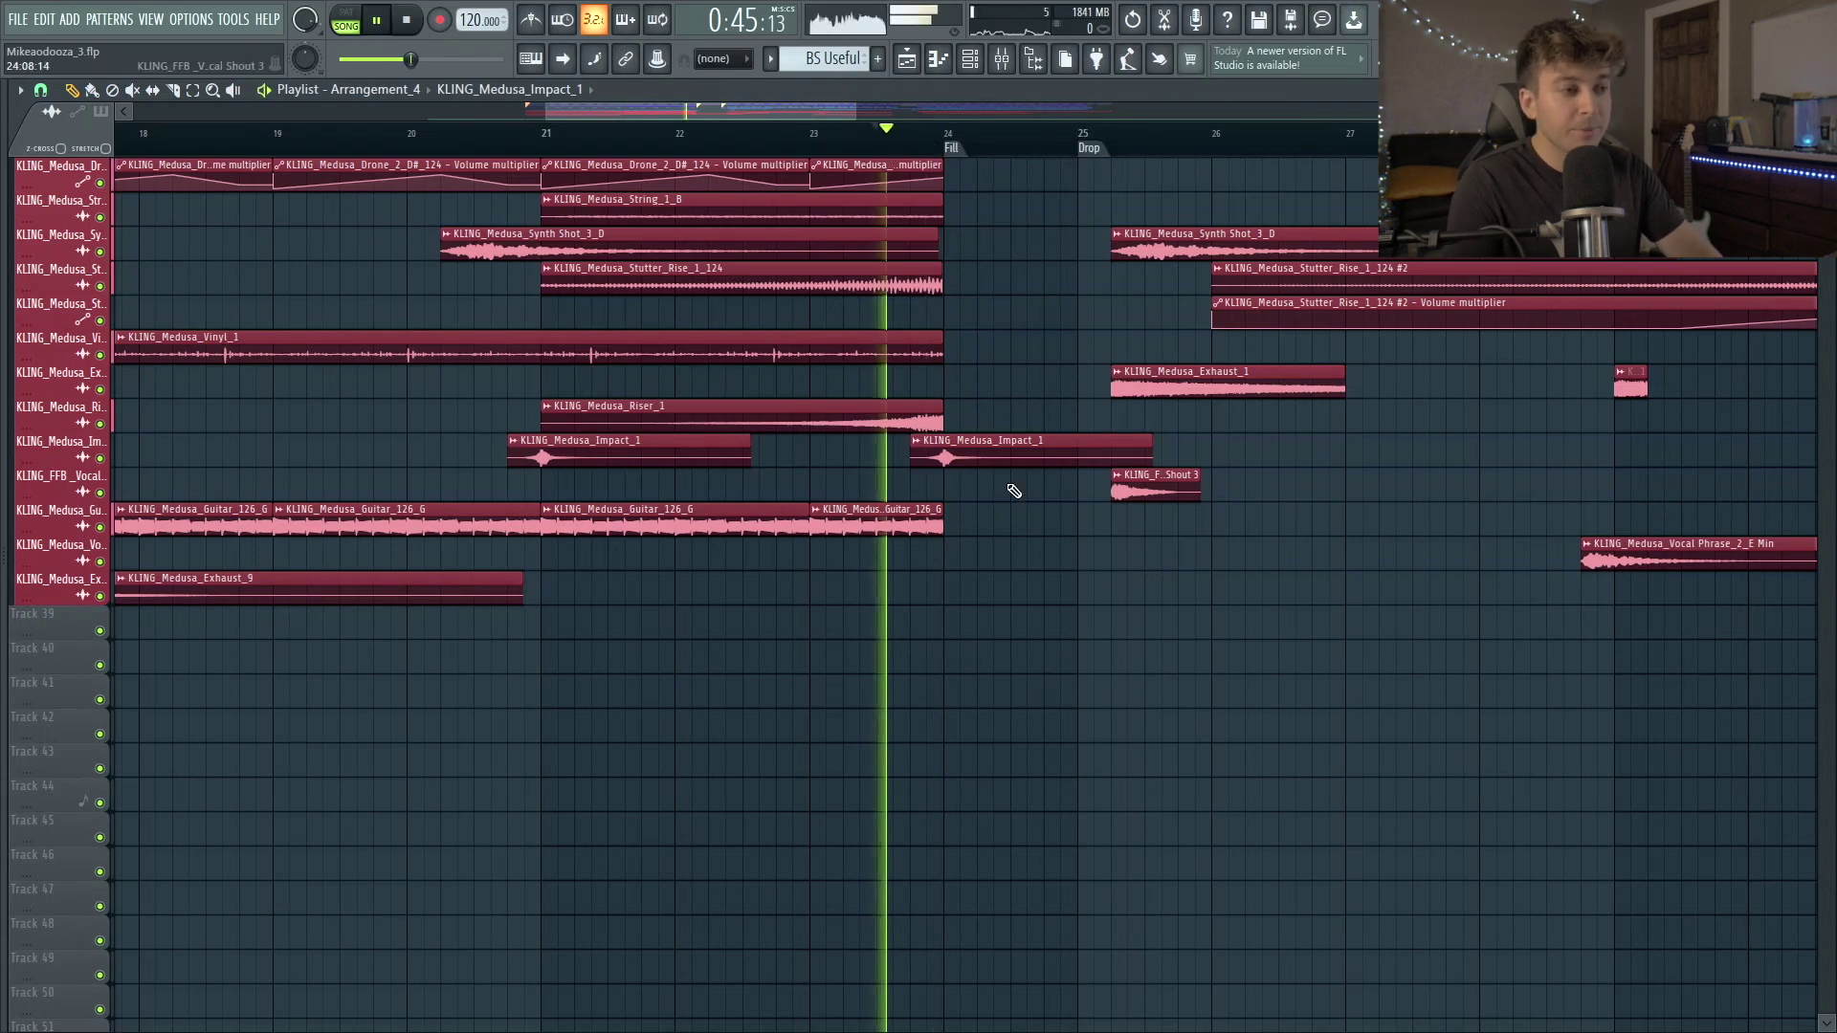
{"action": "key", "text": "space"}
Insert two empty tracks between the Impact_1 track and the Vocal Shout 3 track.
{"action": "right_click", "coordinate": [37, 483]}
{"action": "key", "text": "i"}
{"action": "right_click", "coordinate": [38, 483]}
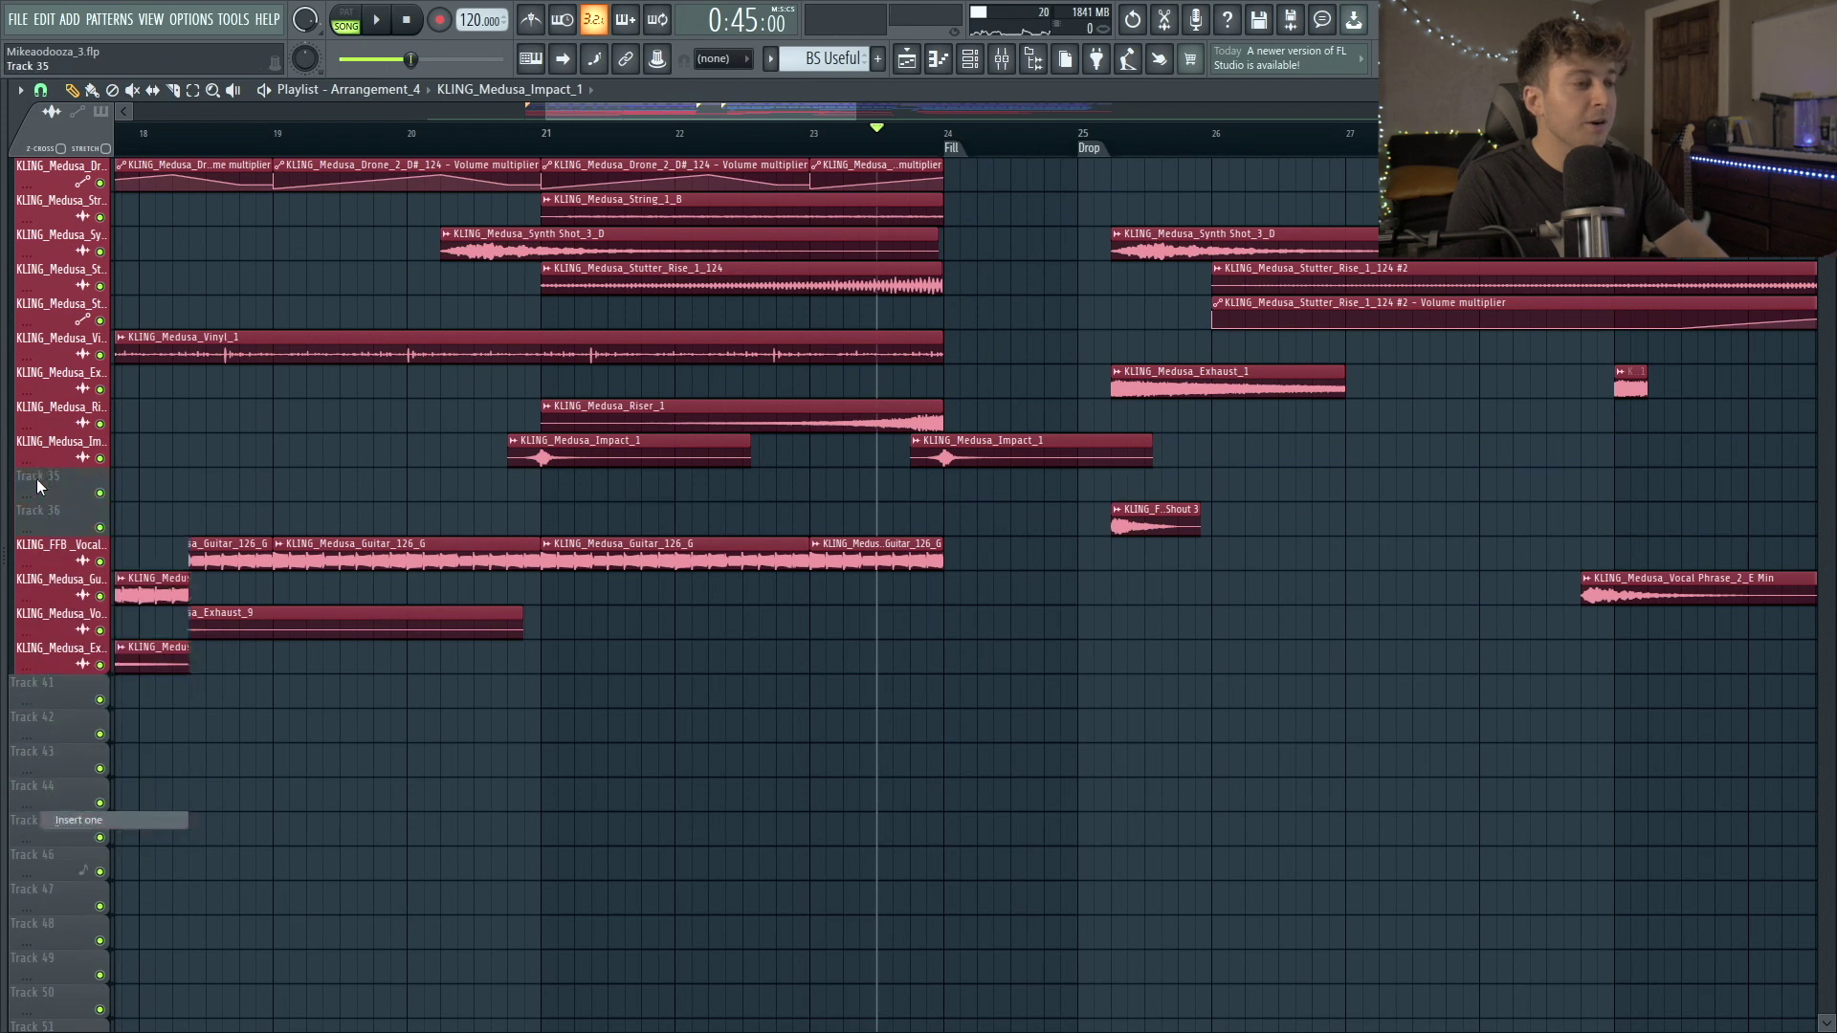
{"action": "key", "text": "i"}
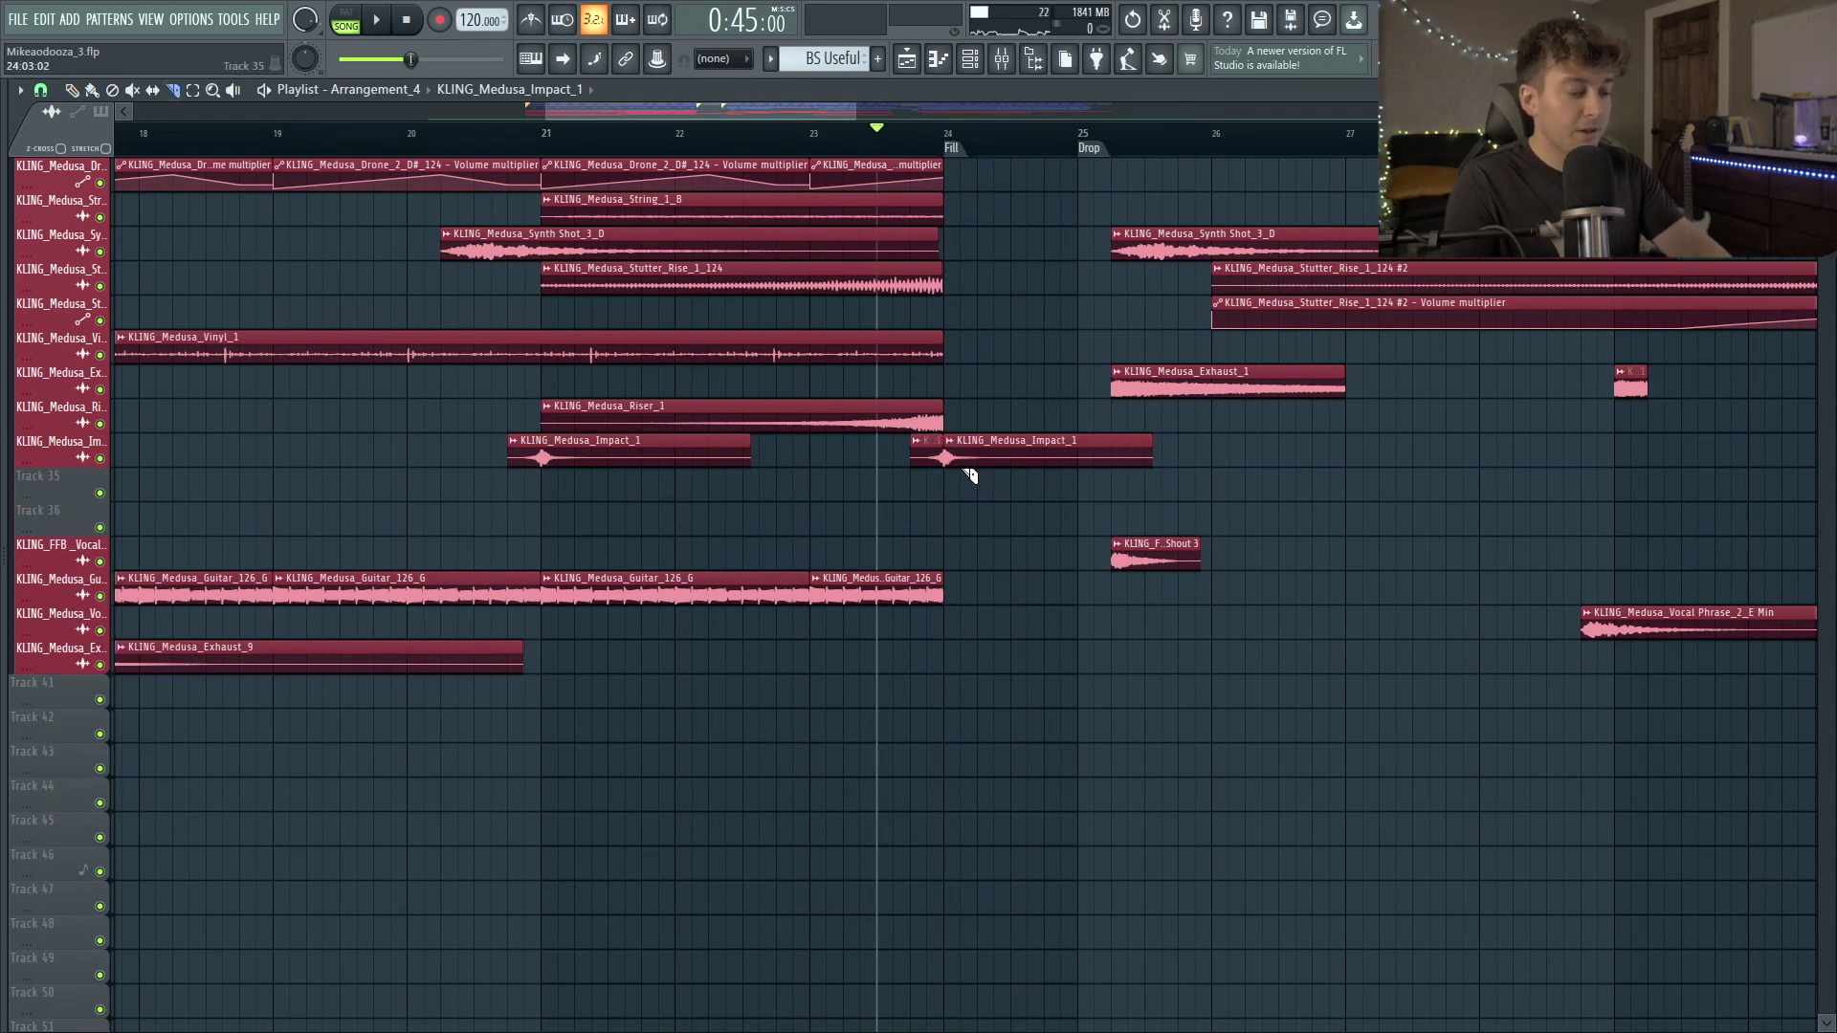
Place copies of the Impact_1 piece sliced at bar 24 on Track 35 at beats 2 and 3, and play the fill.
{"action": "left_click_drag", "start_coordinate": [991, 454], "coordinate": [1026, 486]}
{"action": "key", "text": "space"}
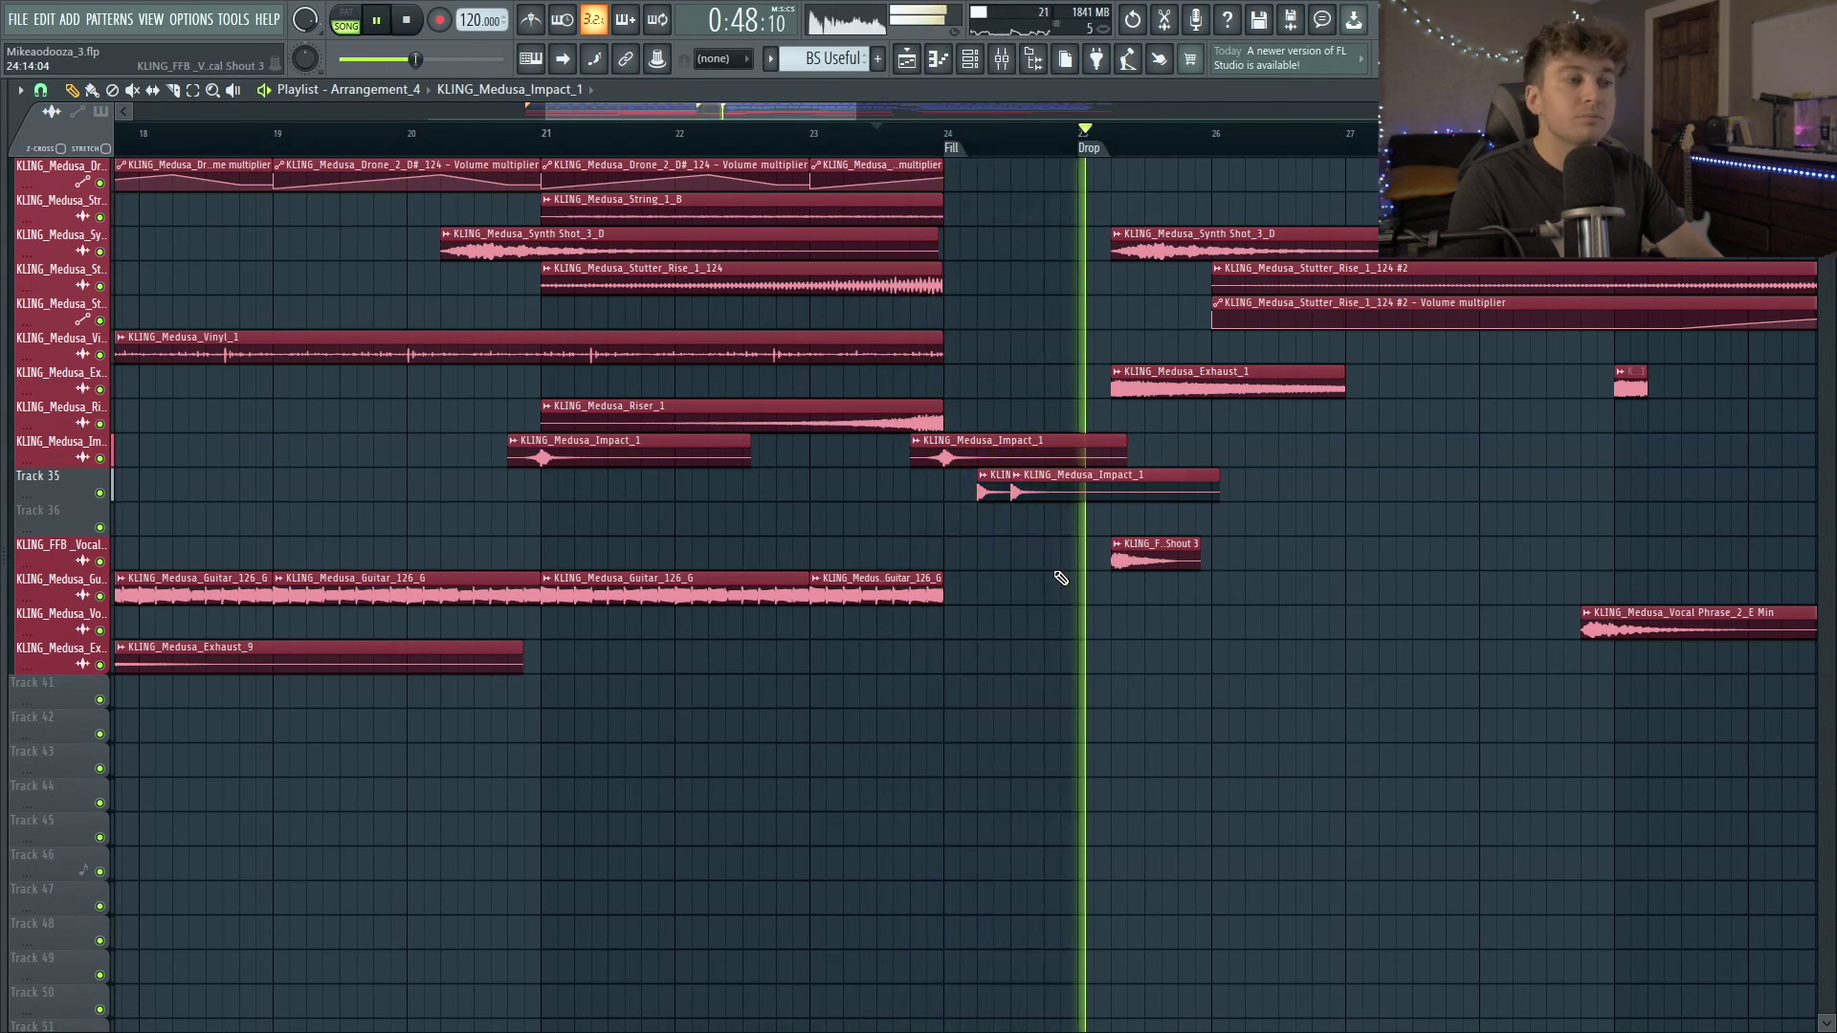
{"action": "scroll", "coordinate": [1061, 578], "scroll_direction": "up", "scroll_amount": 7}
{"action": "key", "text": "space"}
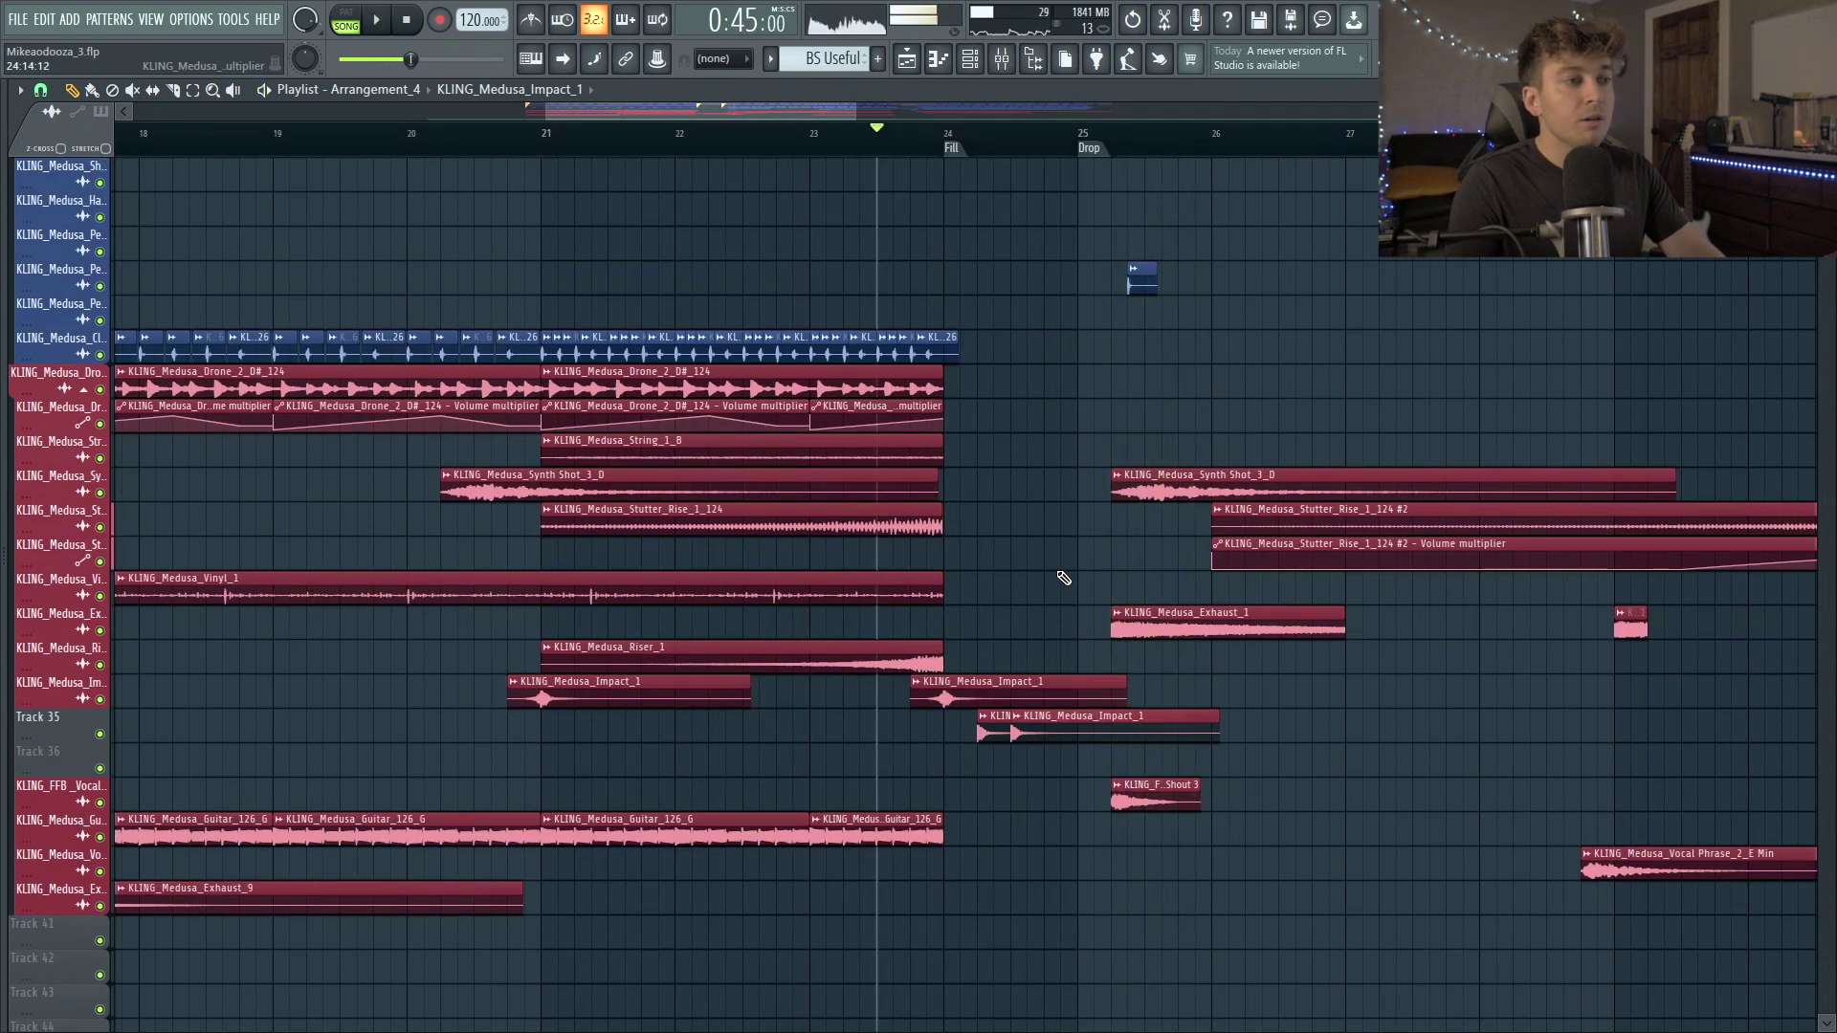
Replay the impact hits in the fill and look over the other tracks around bar 24.
{"action": "scroll", "coordinate": [1061, 578], "scroll_direction": "up", "scroll_amount": 6}
{"action": "scroll", "coordinate": [1058, 574], "scroll_direction": "down", "scroll_amount": 8}
{"action": "scroll", "coordinate": [971, 292], "scroll_direction": "down", "scroll_amount": 4}
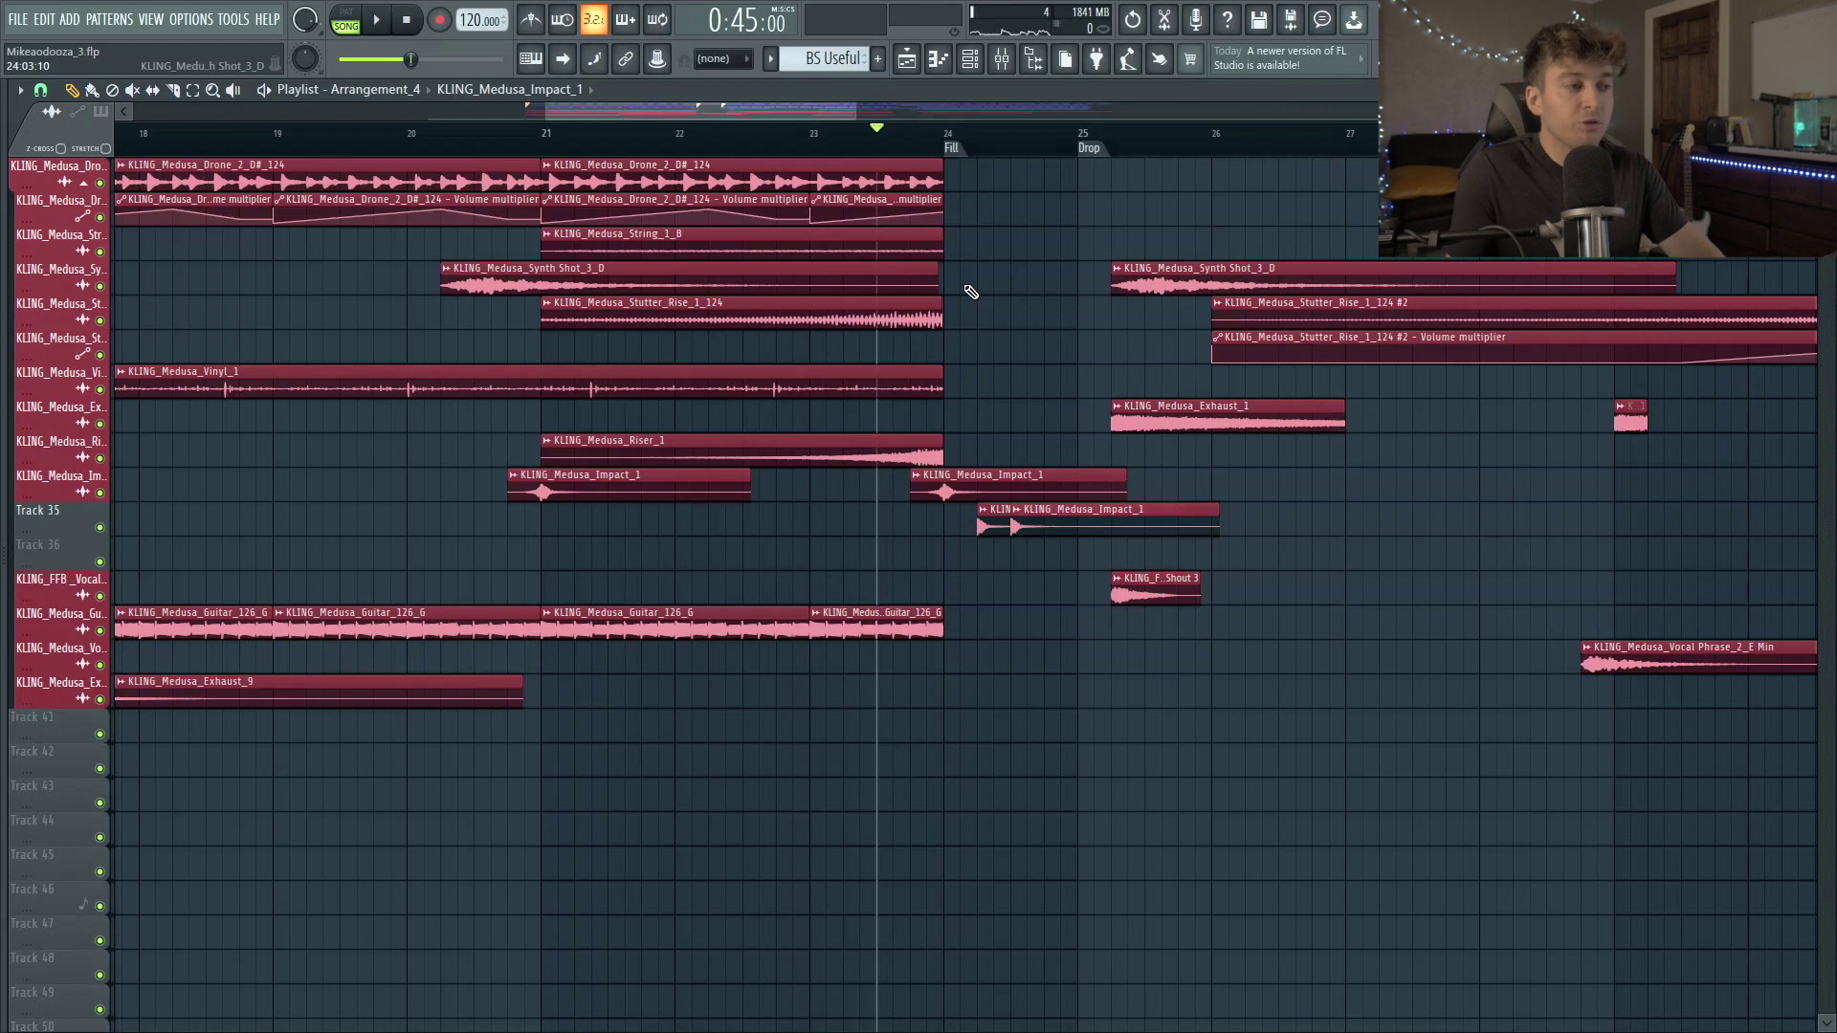
{"action": "key", "text": "space"}
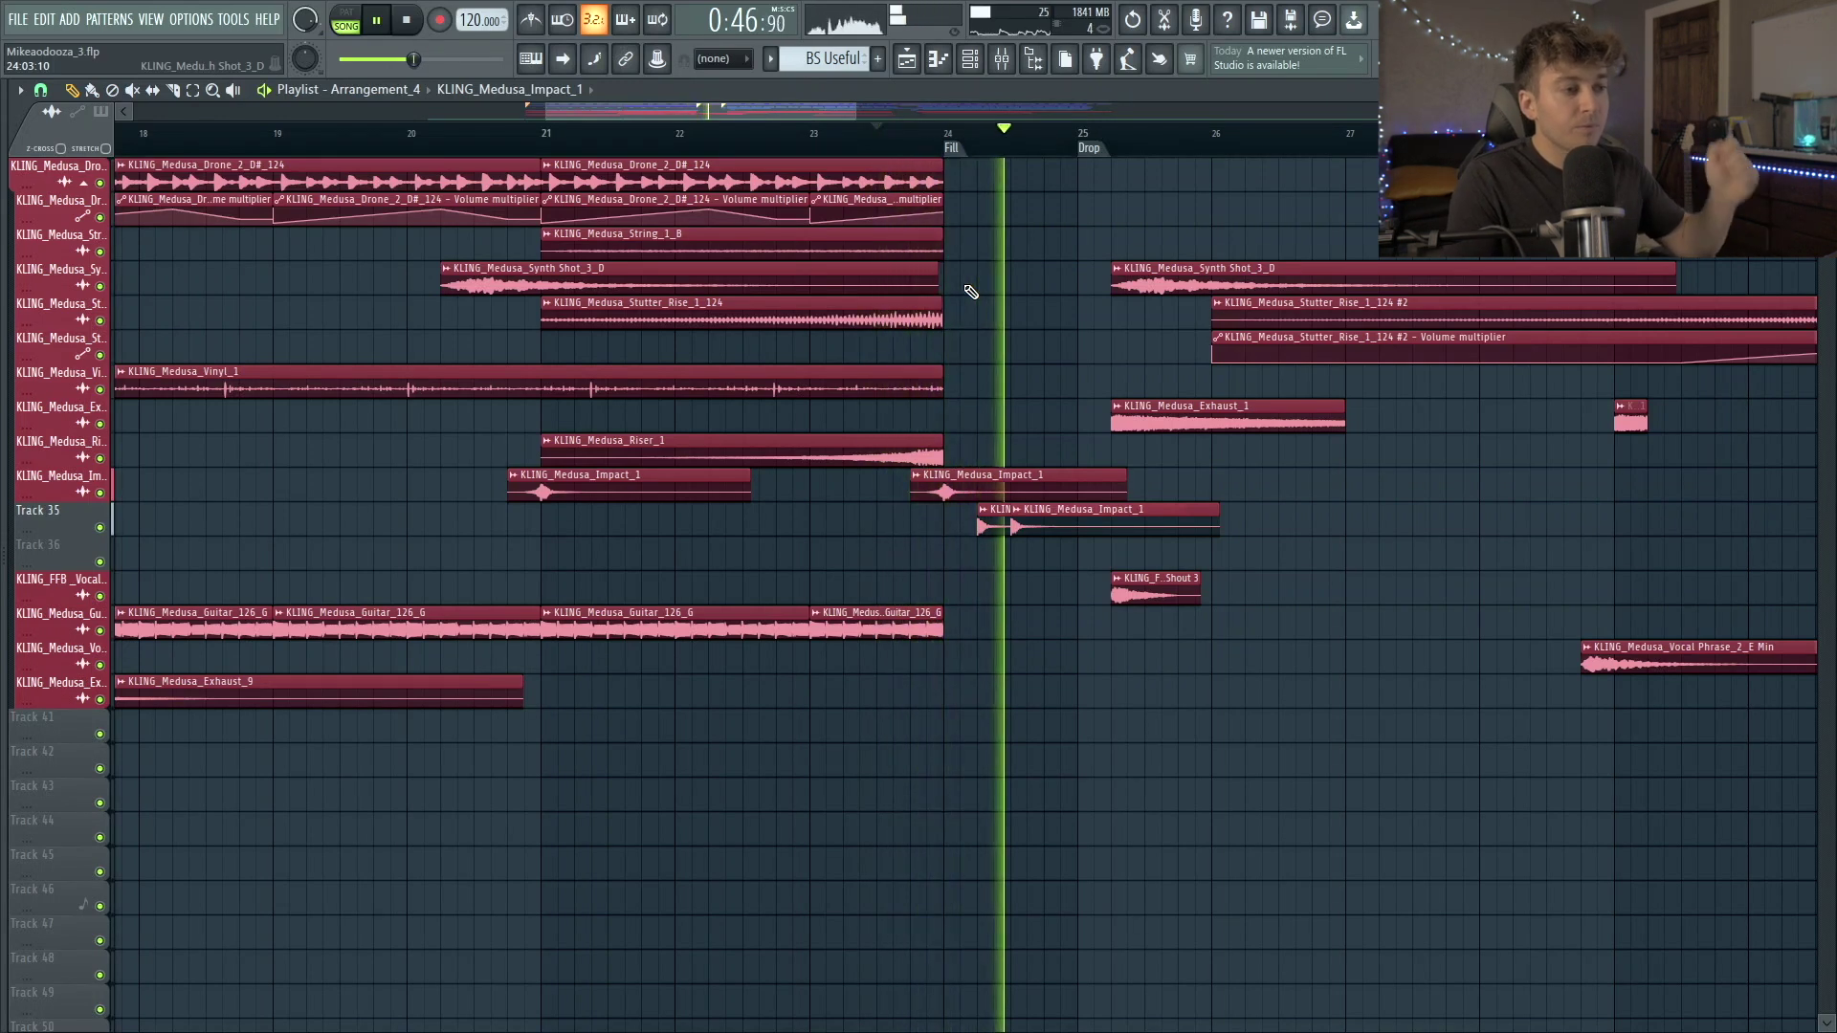
{"action": "key", "text": "space"}
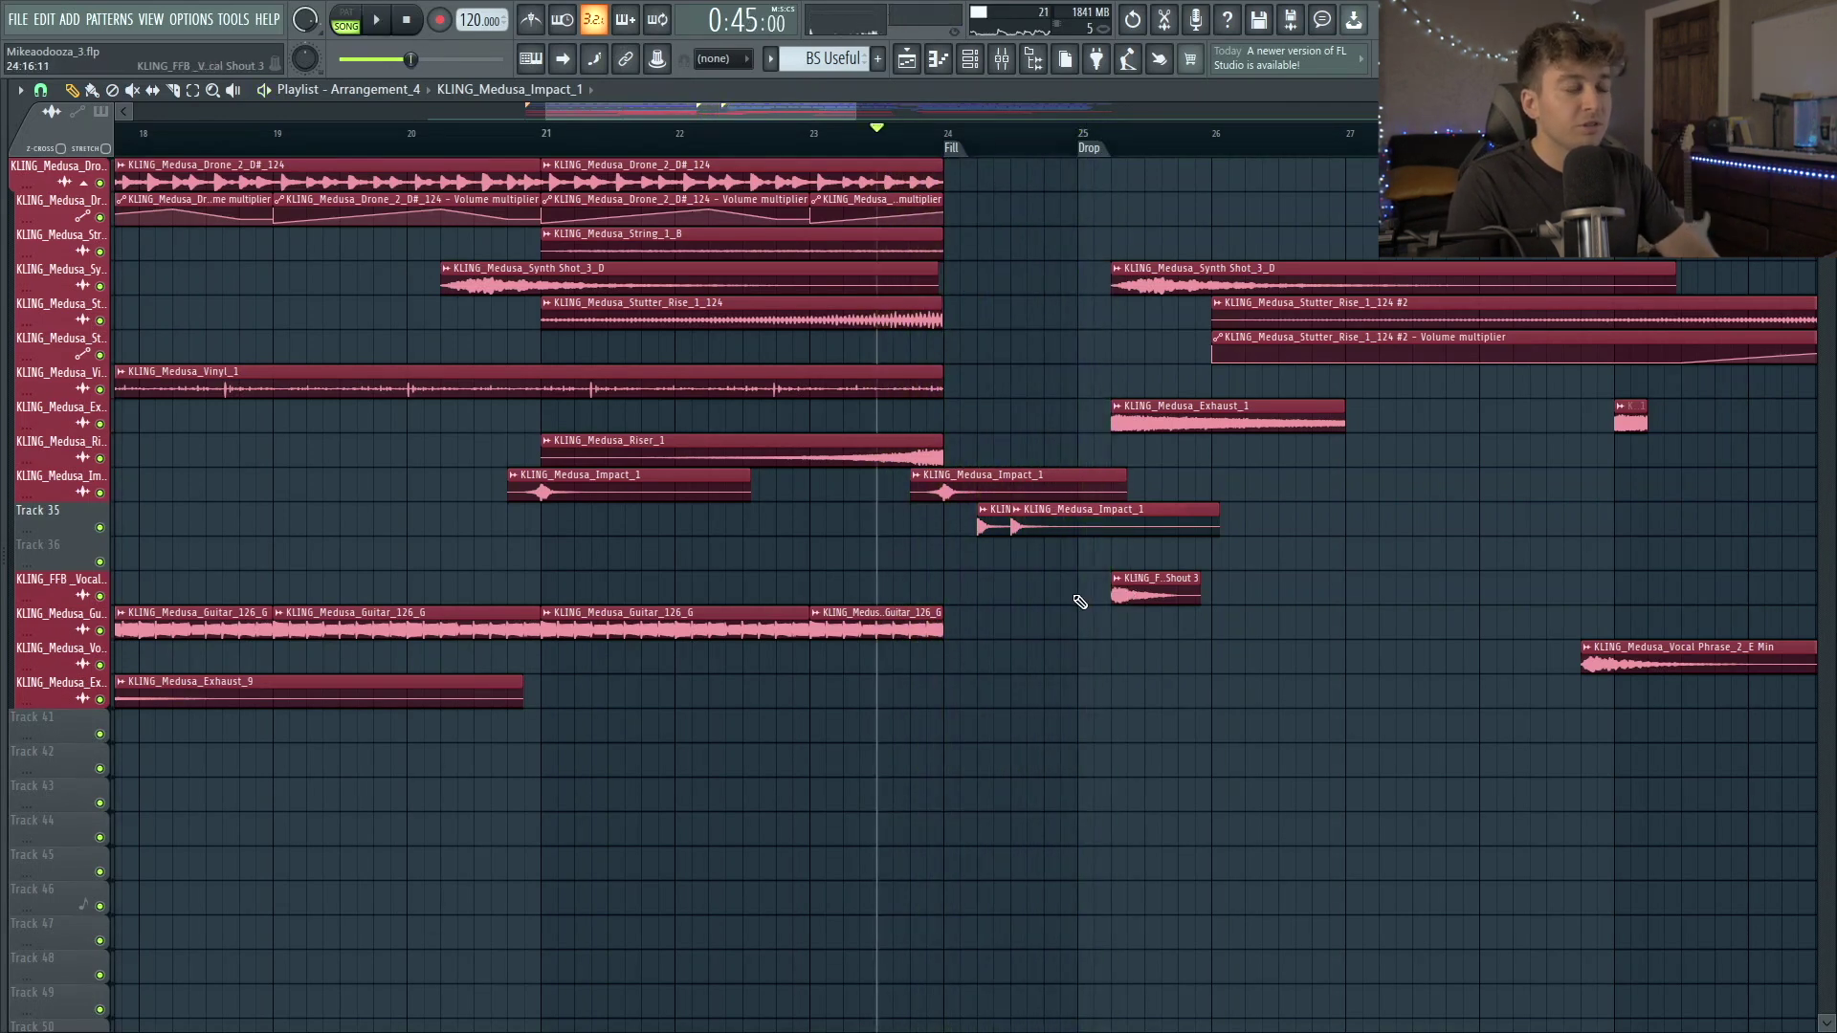
{"action": "scroll", "coordinate": [1080, 600], "scroll_direction": "up", "scroll_amount": 6}
{"action": "scroll", "coordinate": [1091, 591], "scroll_direction": "down", "scroll_amount": 6}
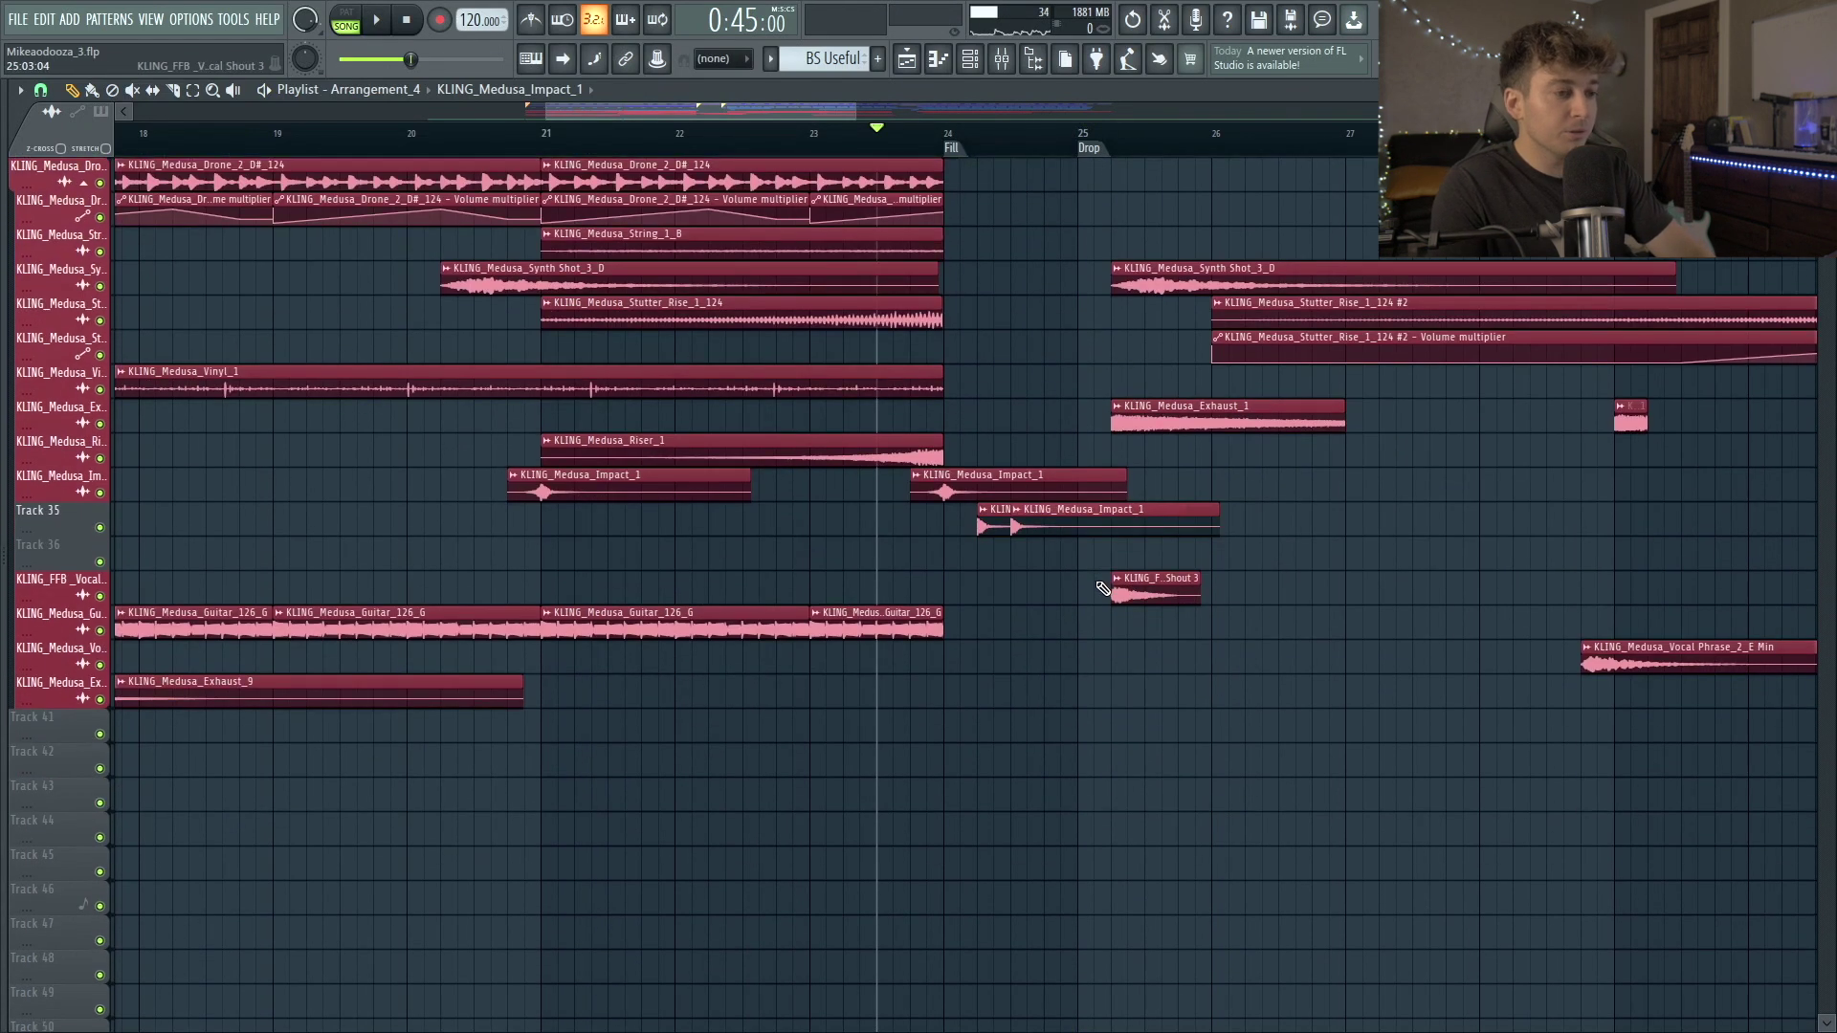
{"action": "scroll", "coordinate": [1100, 588], "scroll_direction": "up", "scroll_amount": 7}
{"action": "scroll", "coordinate": [1102, 589], "scroll_direction": "up", "scroll_amount": 5}
{"action": "scroll", "coordinate": [1100, 587], "scroll_direction": "down", "scroll_amount": 10}
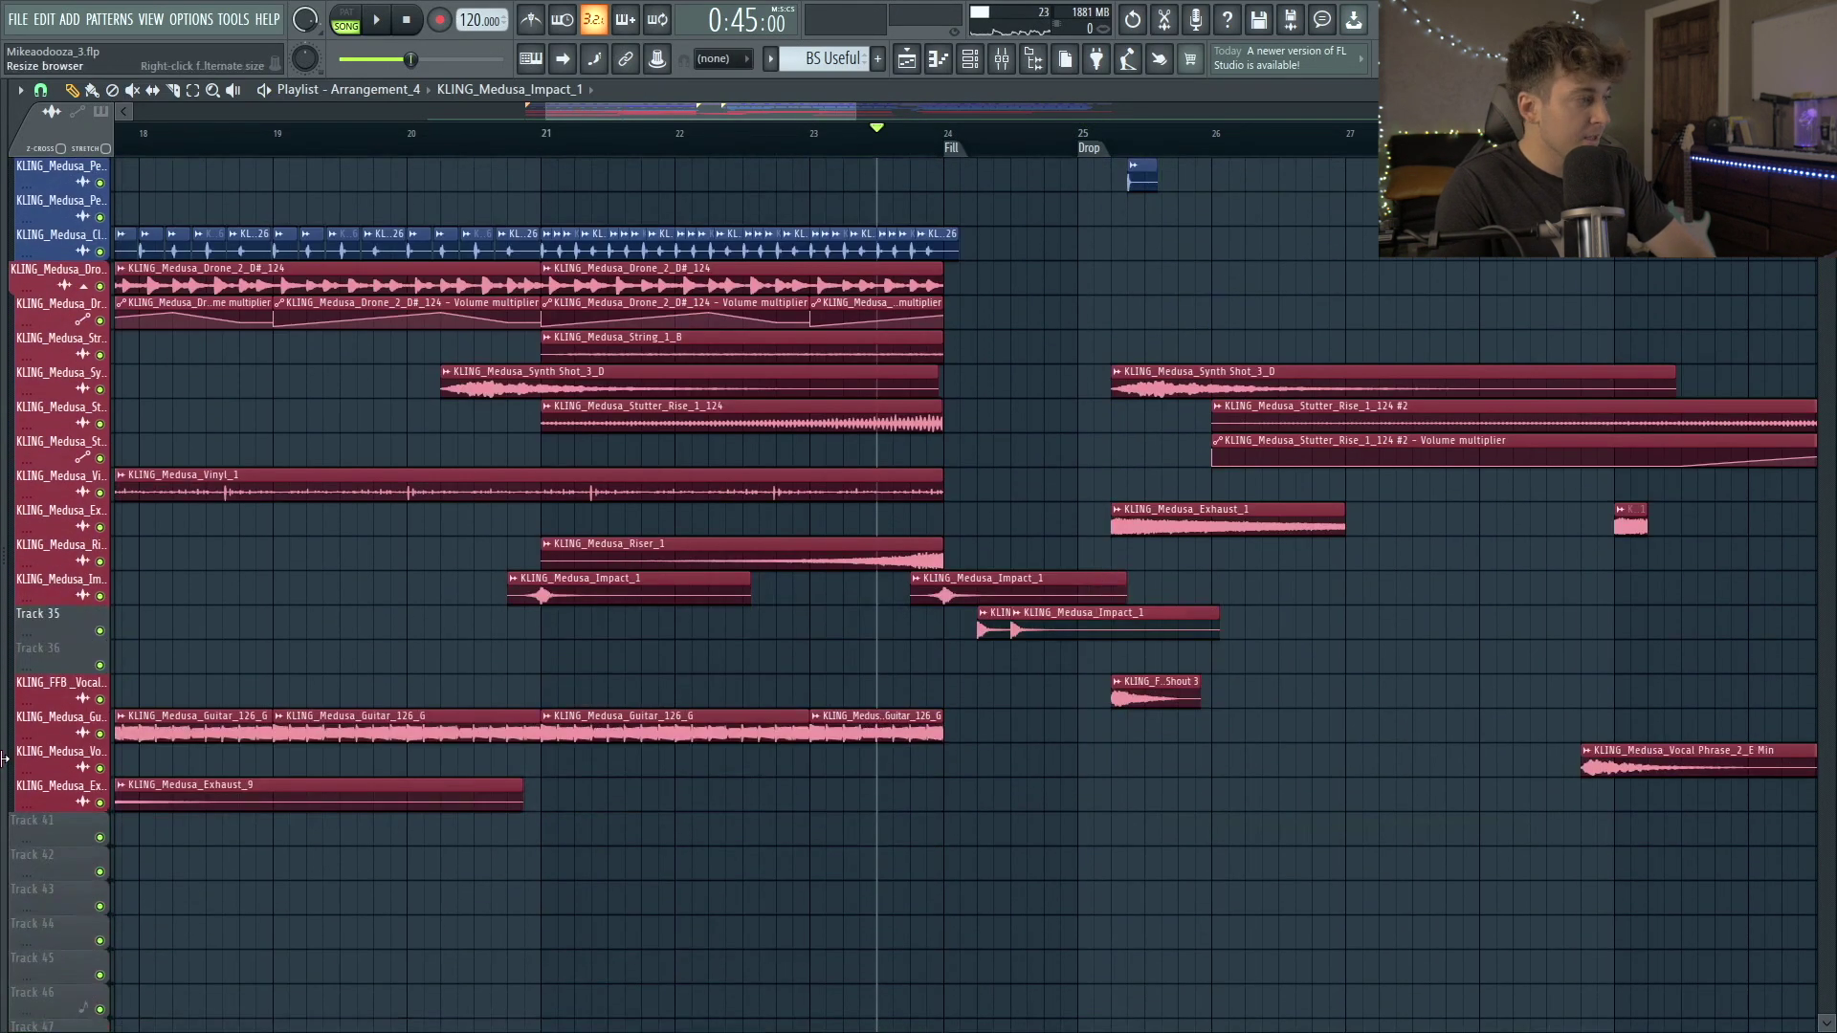
Reveal the sample browser, open the Medusa by Kling - Samples folder, and preview the Sword Draw samples under FX Misc. Effects.
{"action": "left_click_drag", "start_coordinate": [4, 758], "coordinate": [385, 755]}
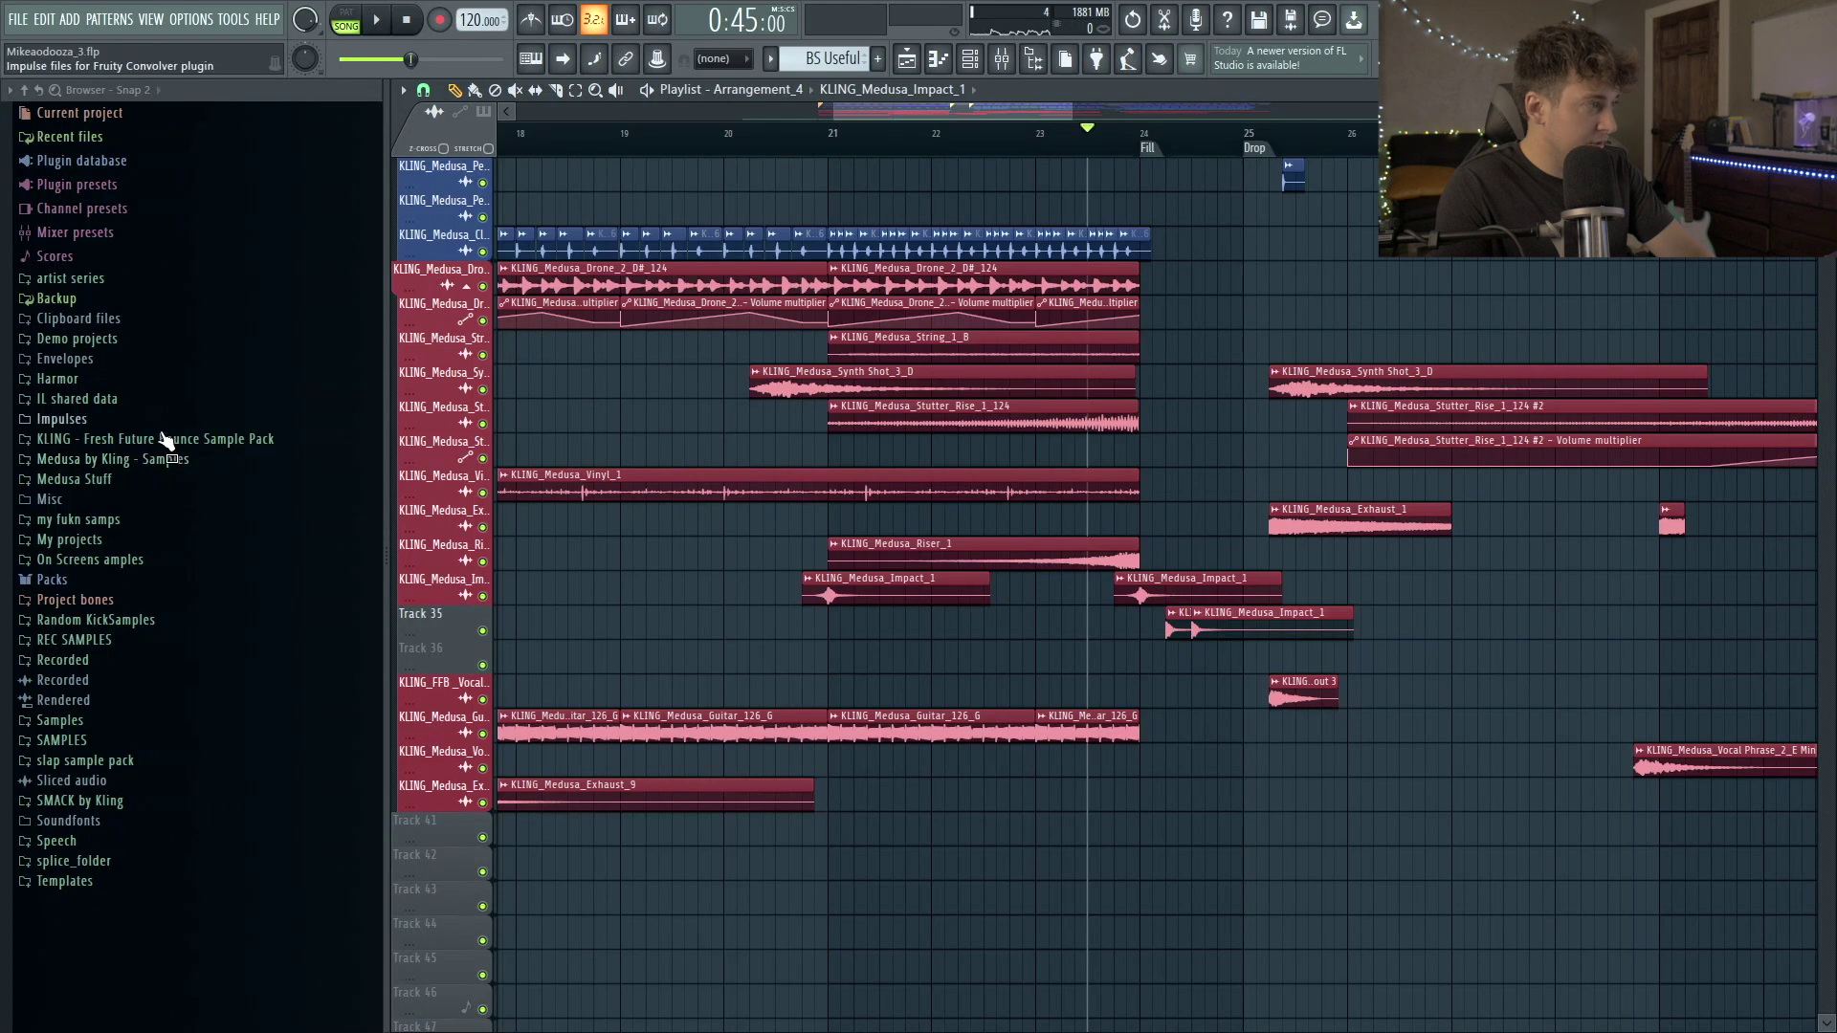
{"action": "left_click", "coordinate": [112, 459]}
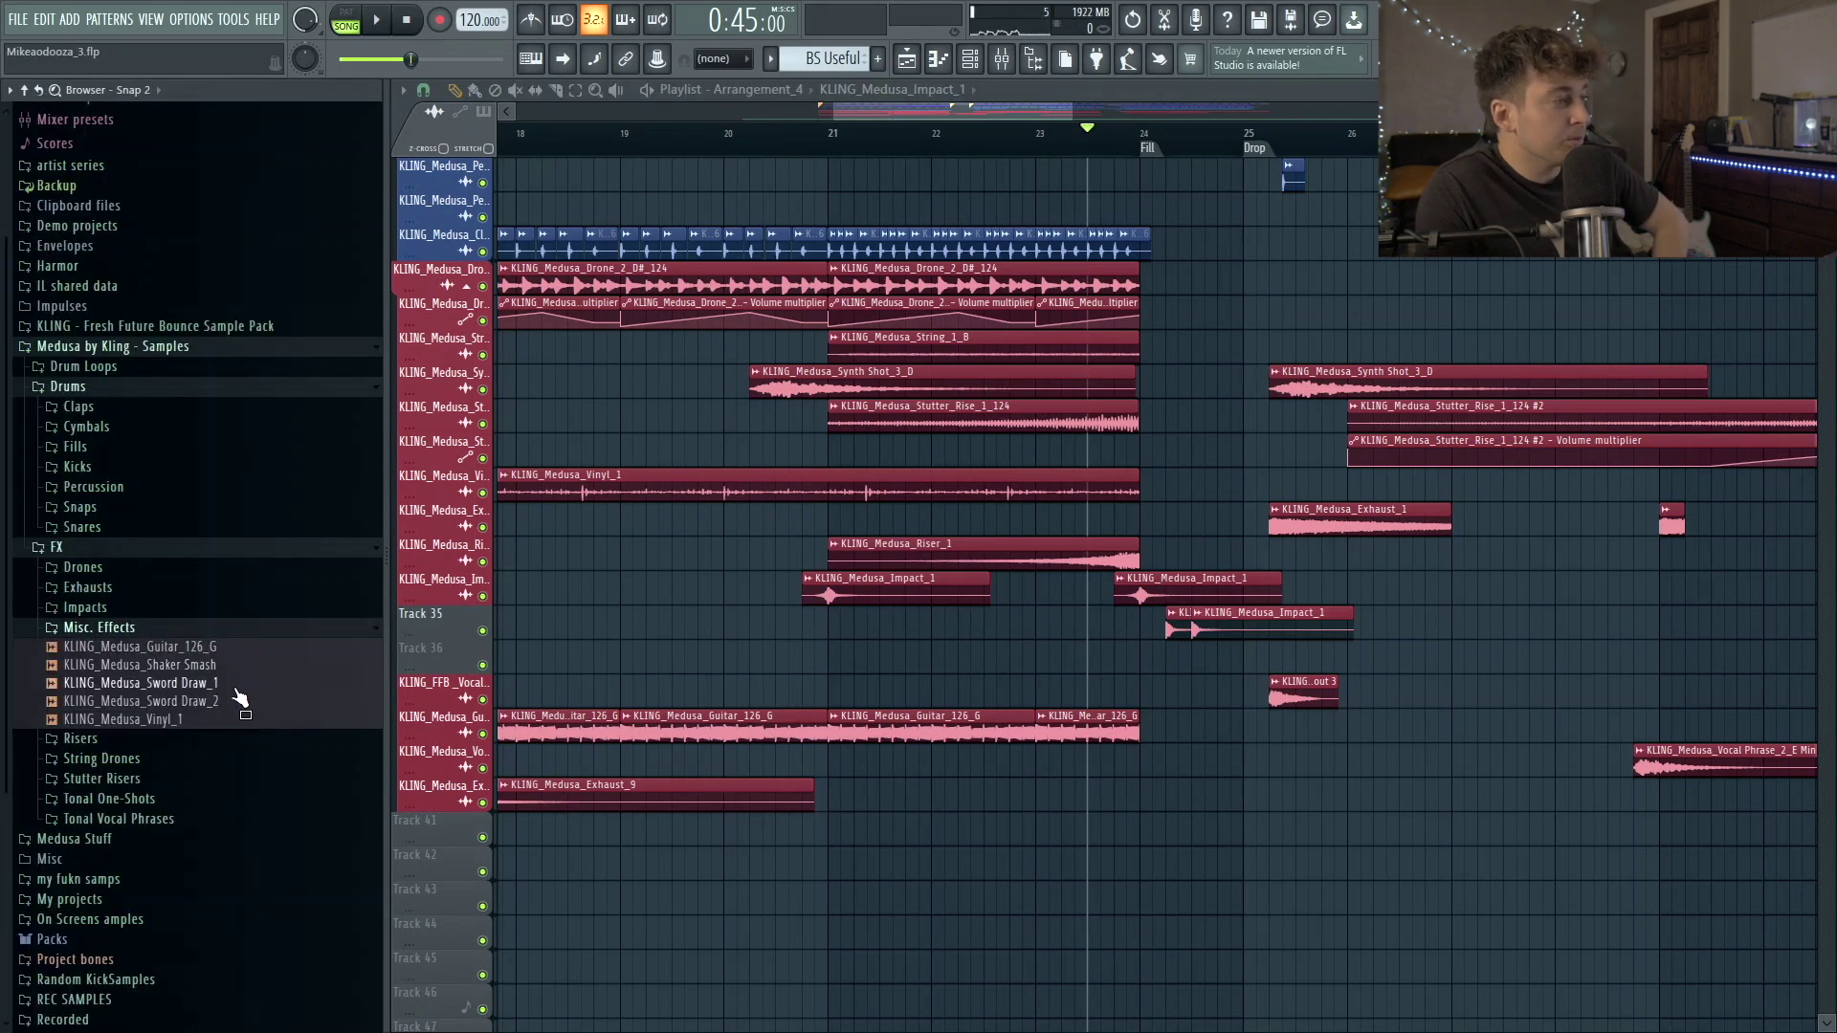
{"action": "left_click", "coordinate": [231, 719]}
{"action": "left_click", "coordinate": [234, 703]}
{"action": "left_click", "coordinate": [234, 687]}
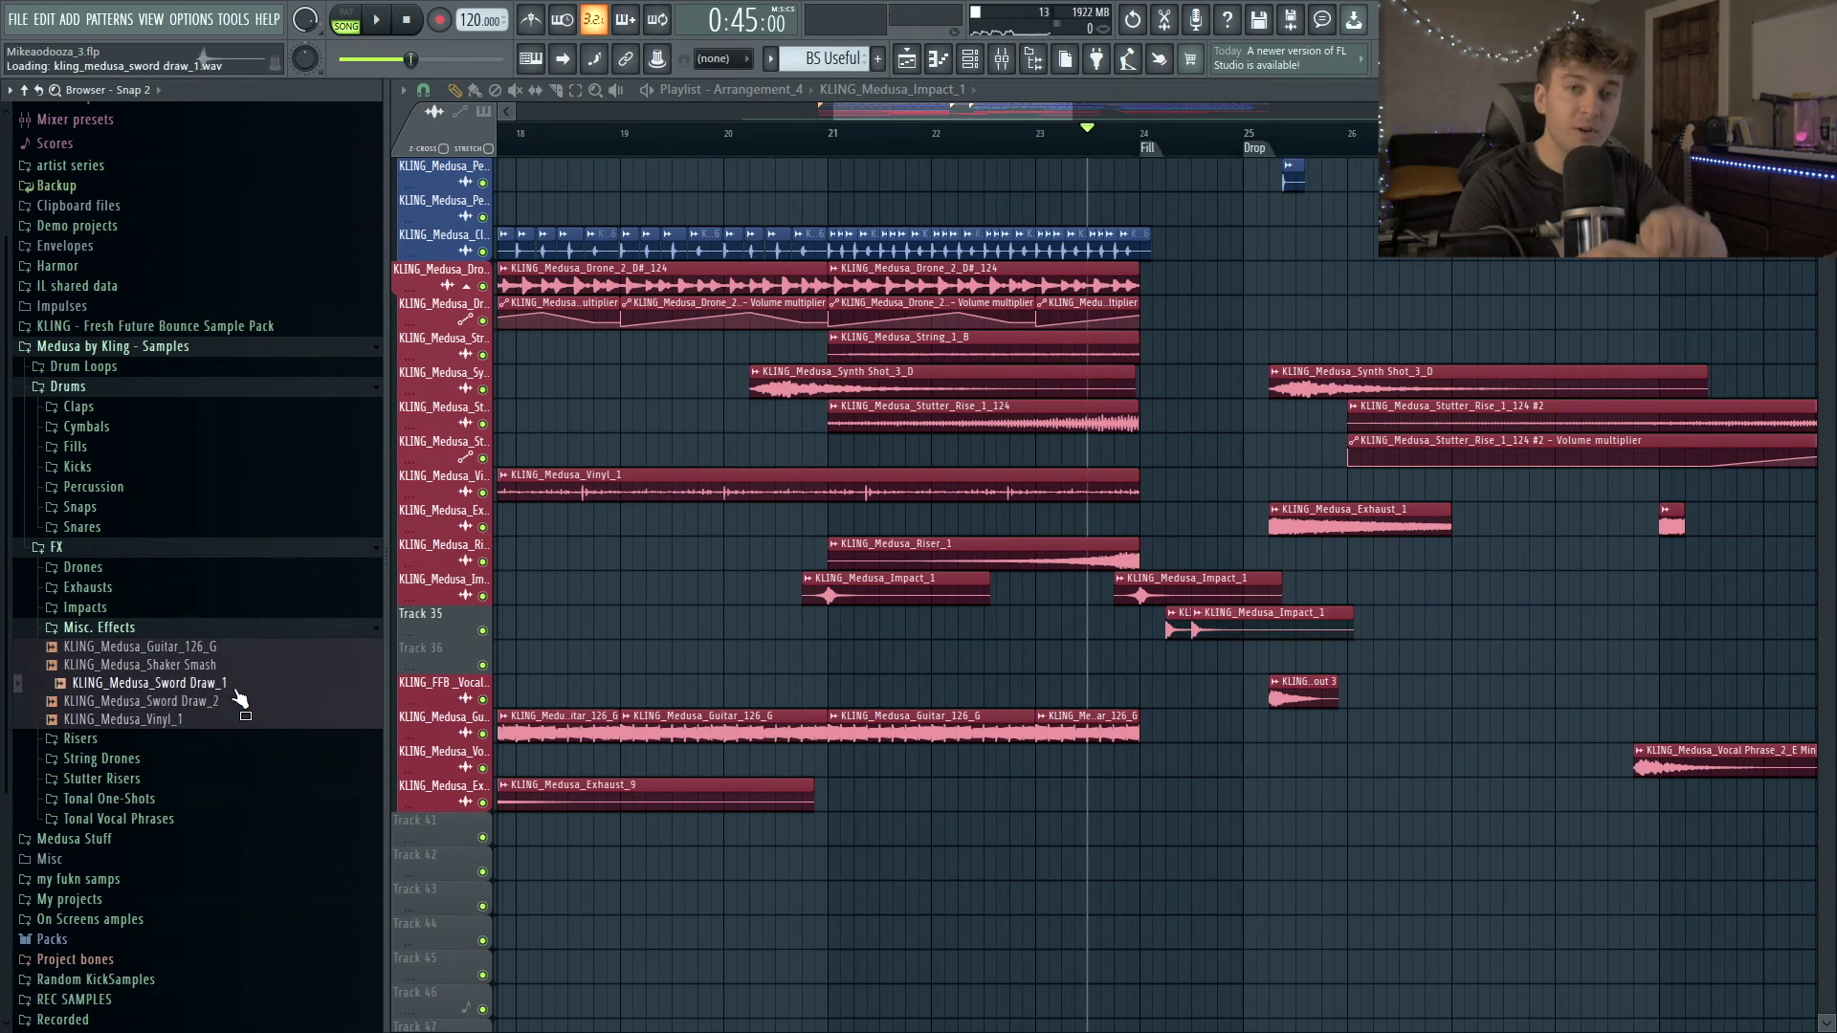
Add the KLING_Medusa_Sword Draw_1 sample to Track 36 with its peak on beat 4 of bar 24, and play the fill.
{"action": "left_click_drag", "start_coordinate": [239, 702], "coordinate": [1138, 708]}
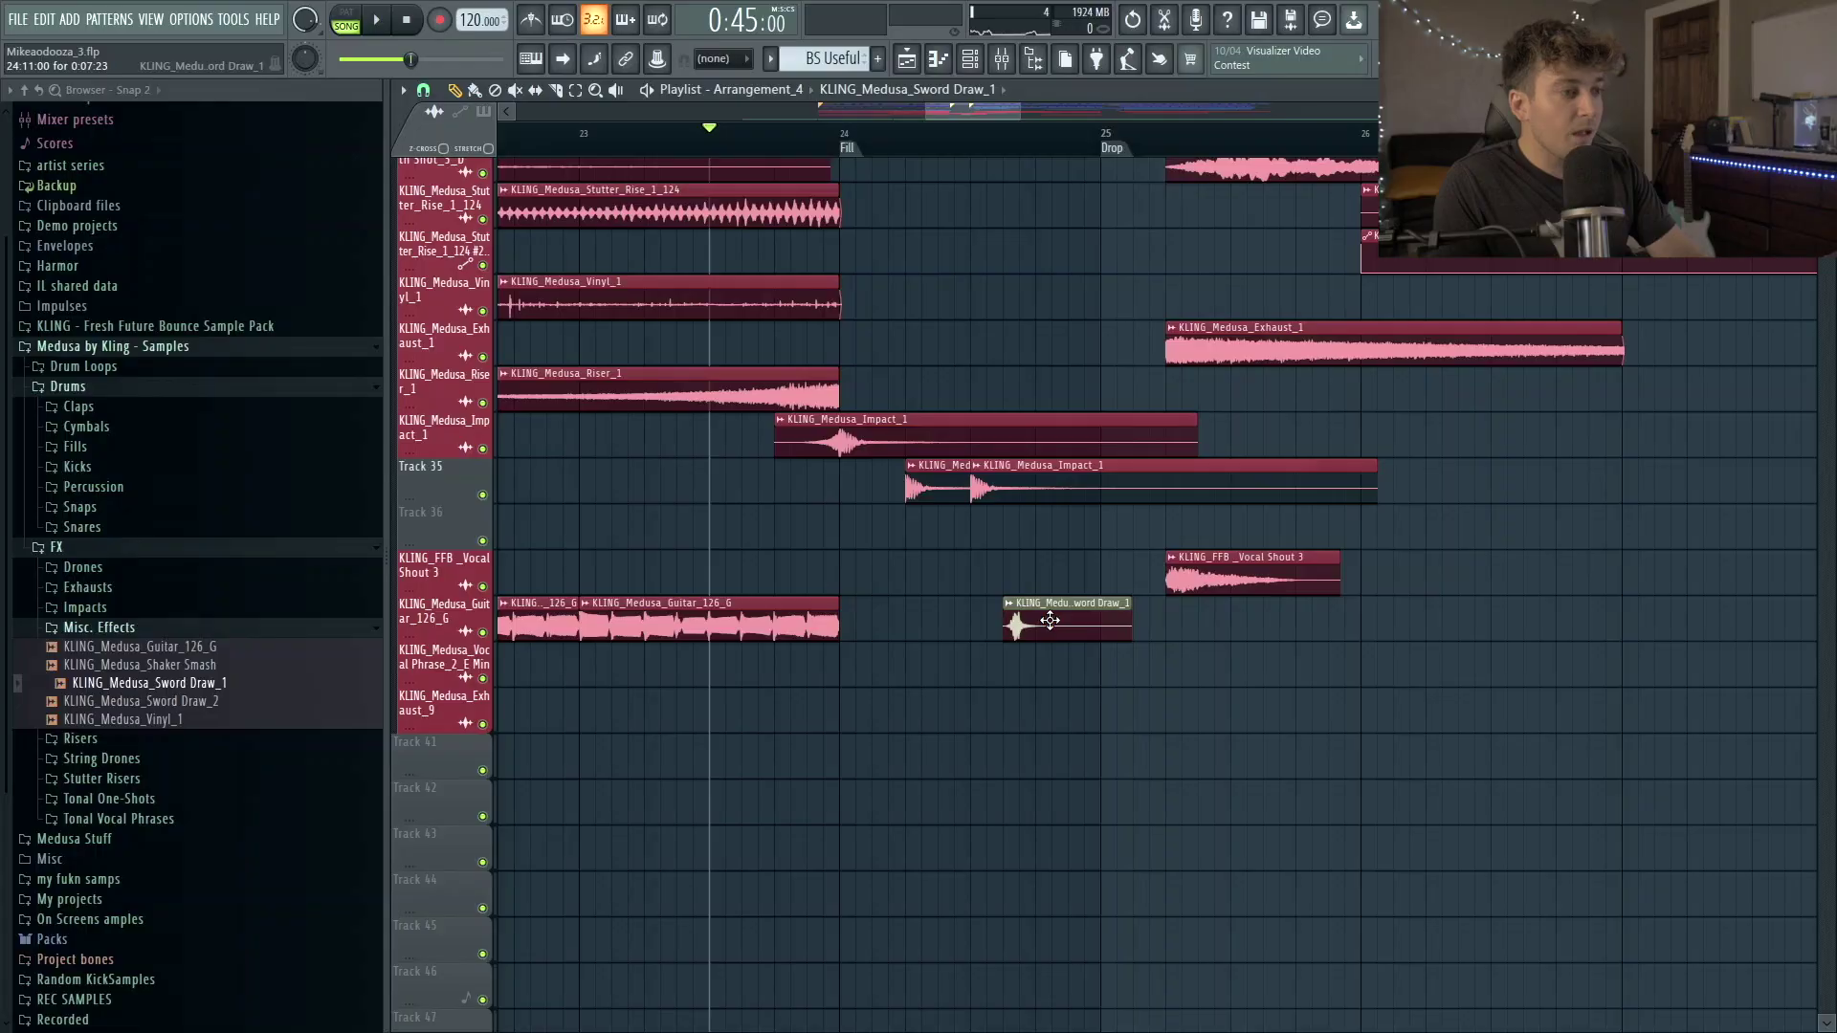
{"action": "left_click_drag", "start_coordinate": [1054, 608], "coordinate": [1073, 516]}
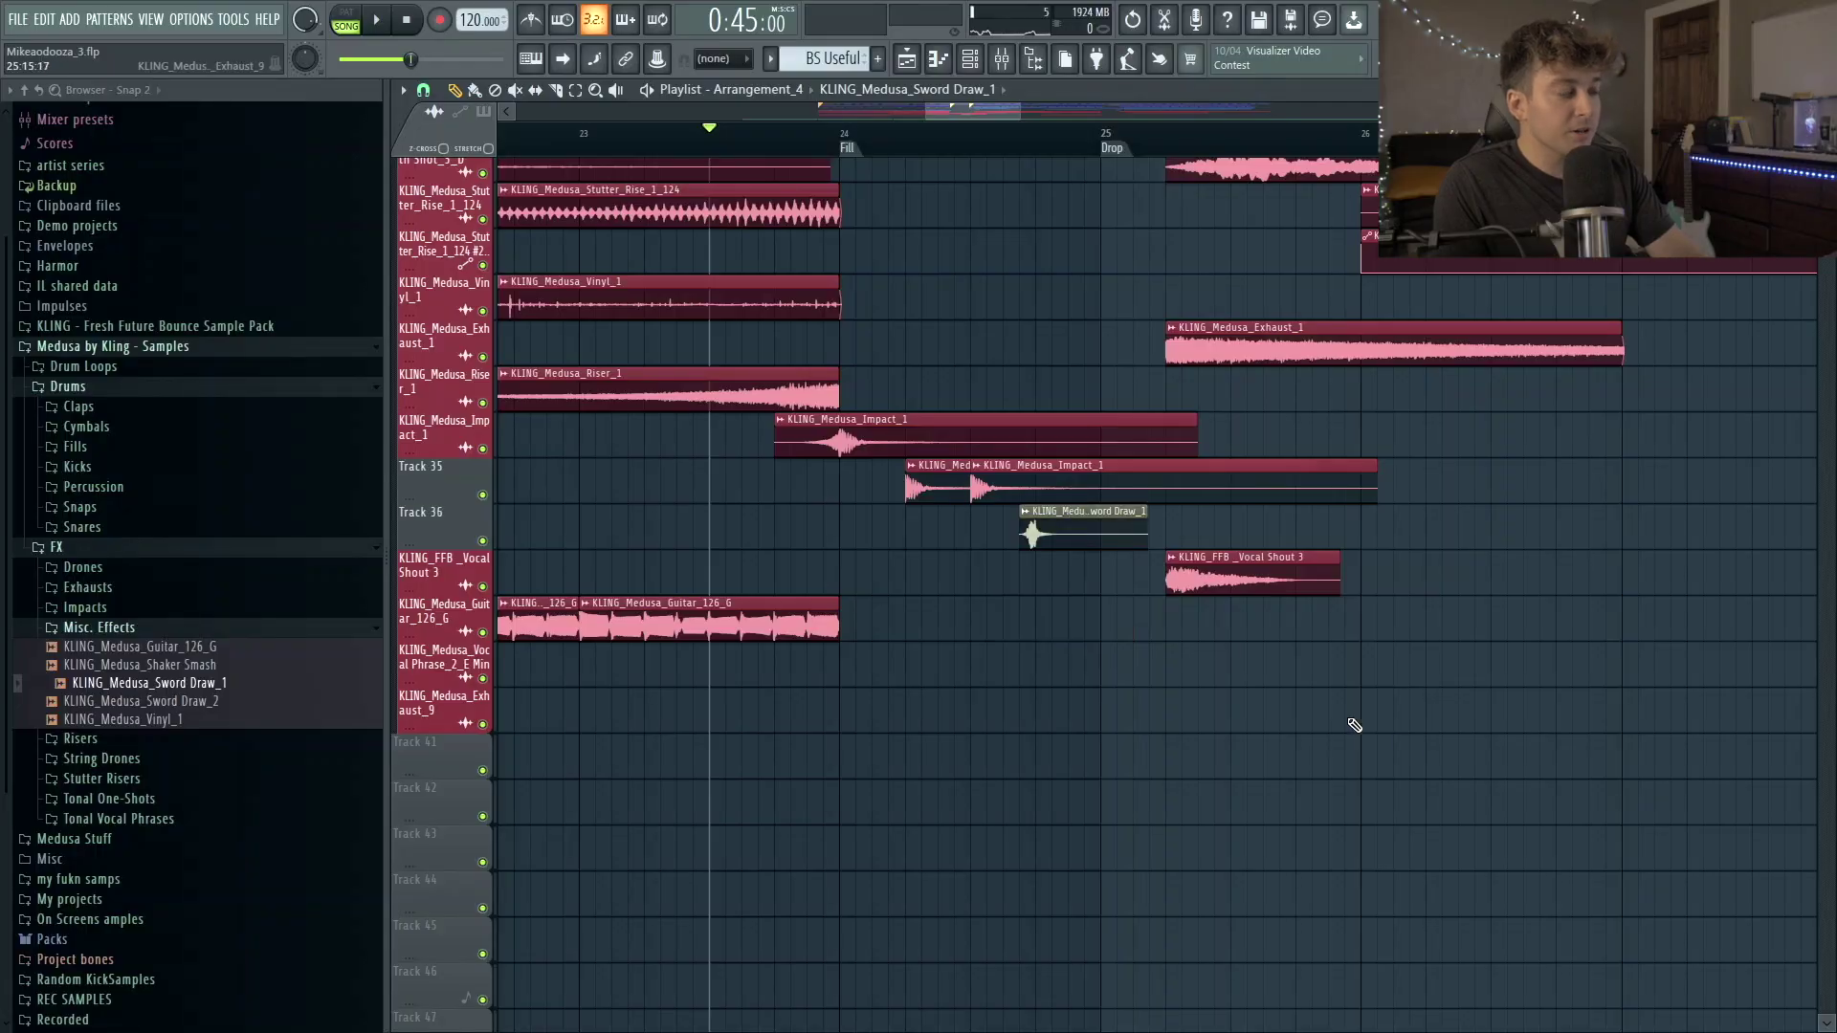
{"action": "left_click_drag", "start_coordinate": [1418, 747], "coordinate": [630, 338]}
{"action": "left_click_drag", "start_coordinate": [1263, 558], "coordinate": [1270, 577]}
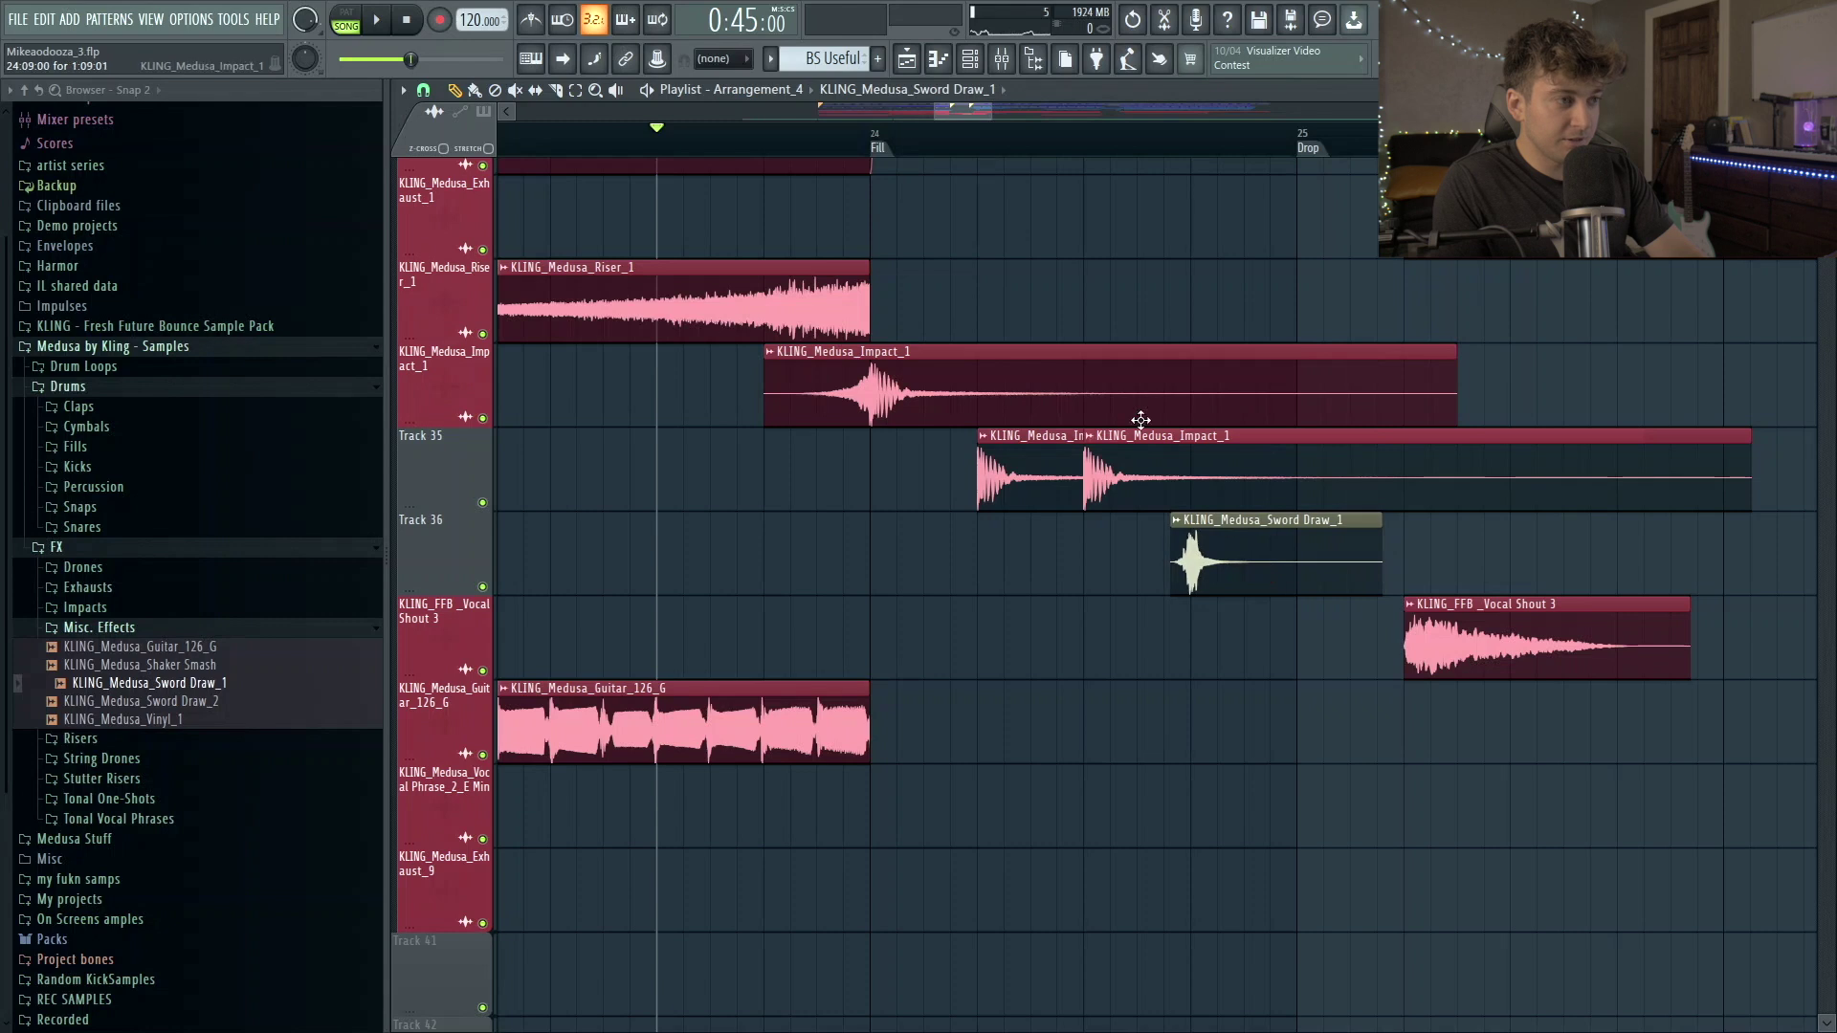
{"action": "left_click", "coordinate": [815, 143]}
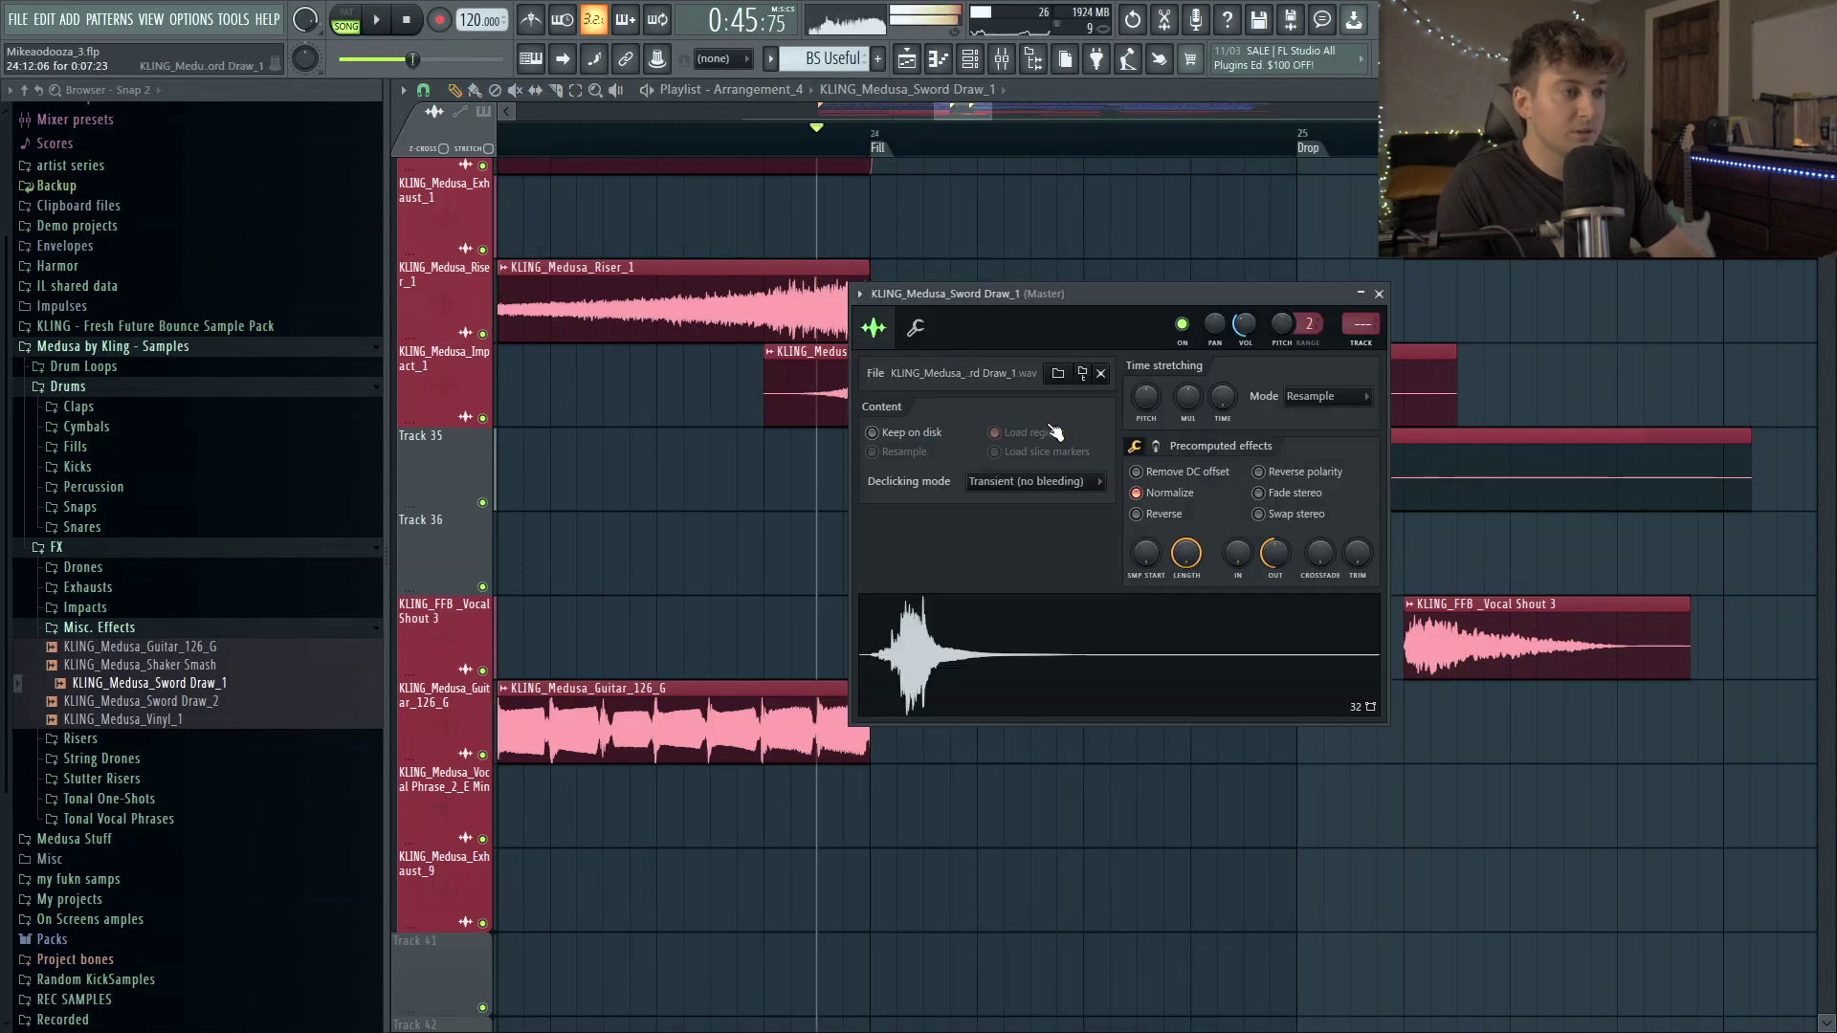
{"action": "right_click", "coordinate": [1167, 246]}
Copy the first drop Clap_4 and Snap_2 clips two beats earlier onto beat 4 of bar 24, and play from there.
{"action": "scroll", "coordinate": [1225, 818], "scroll_direction": "up", "scroll_amount": 14}
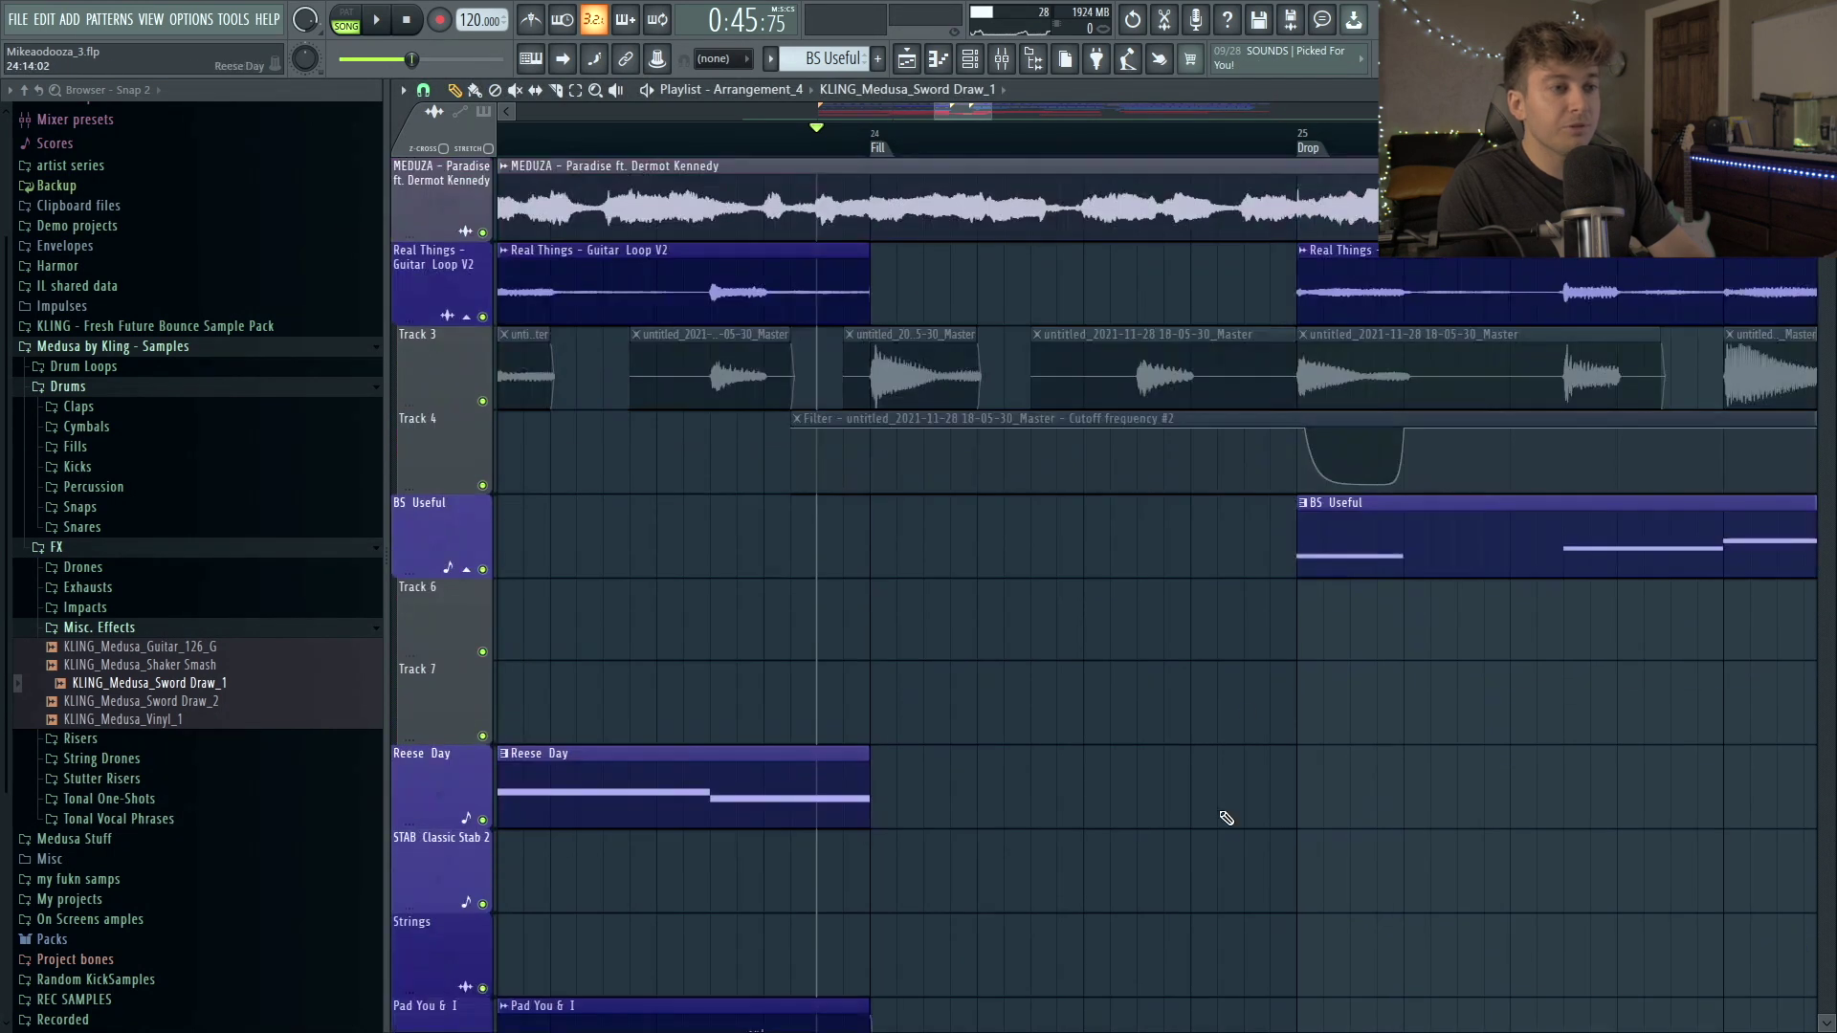
{"action": "scroll", "coordinate": [1225, 820], "scroll_direction": "down", "scroll_amount": 4}
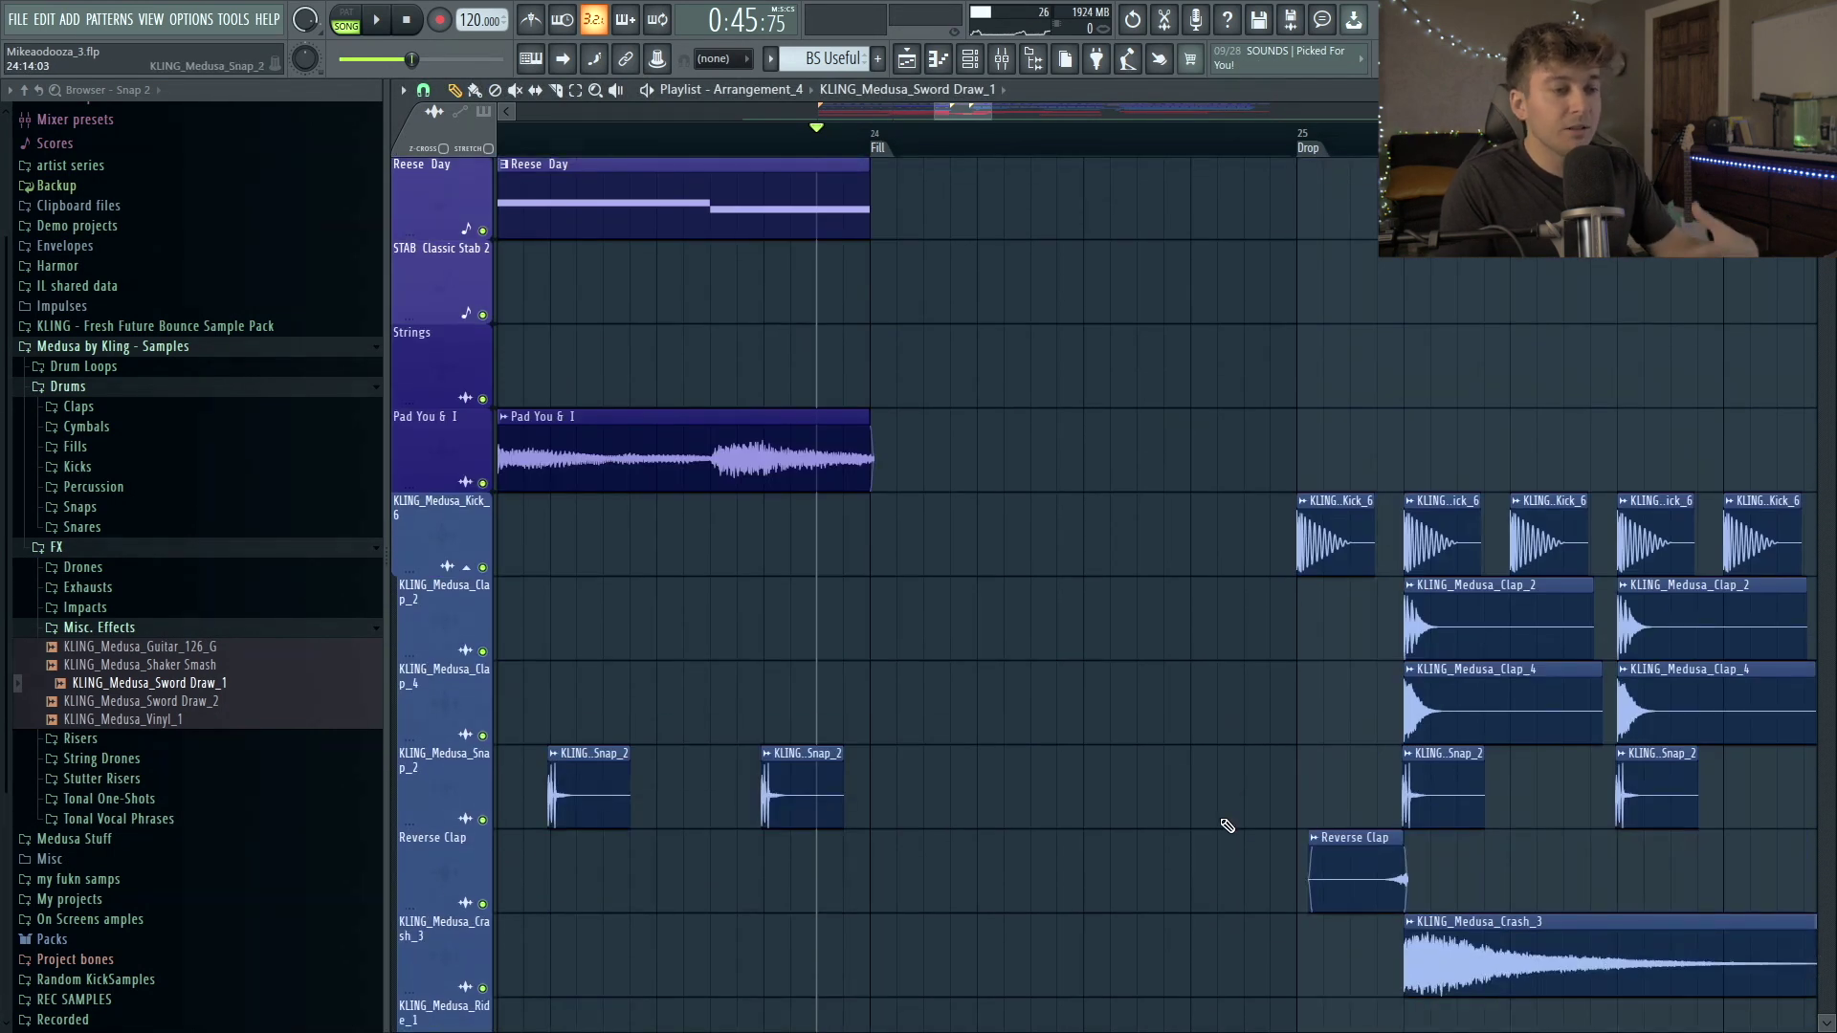
{"action": "left_click_drag", "start_coordinate": [1470, 718], "coordinate": [1267, 715]}
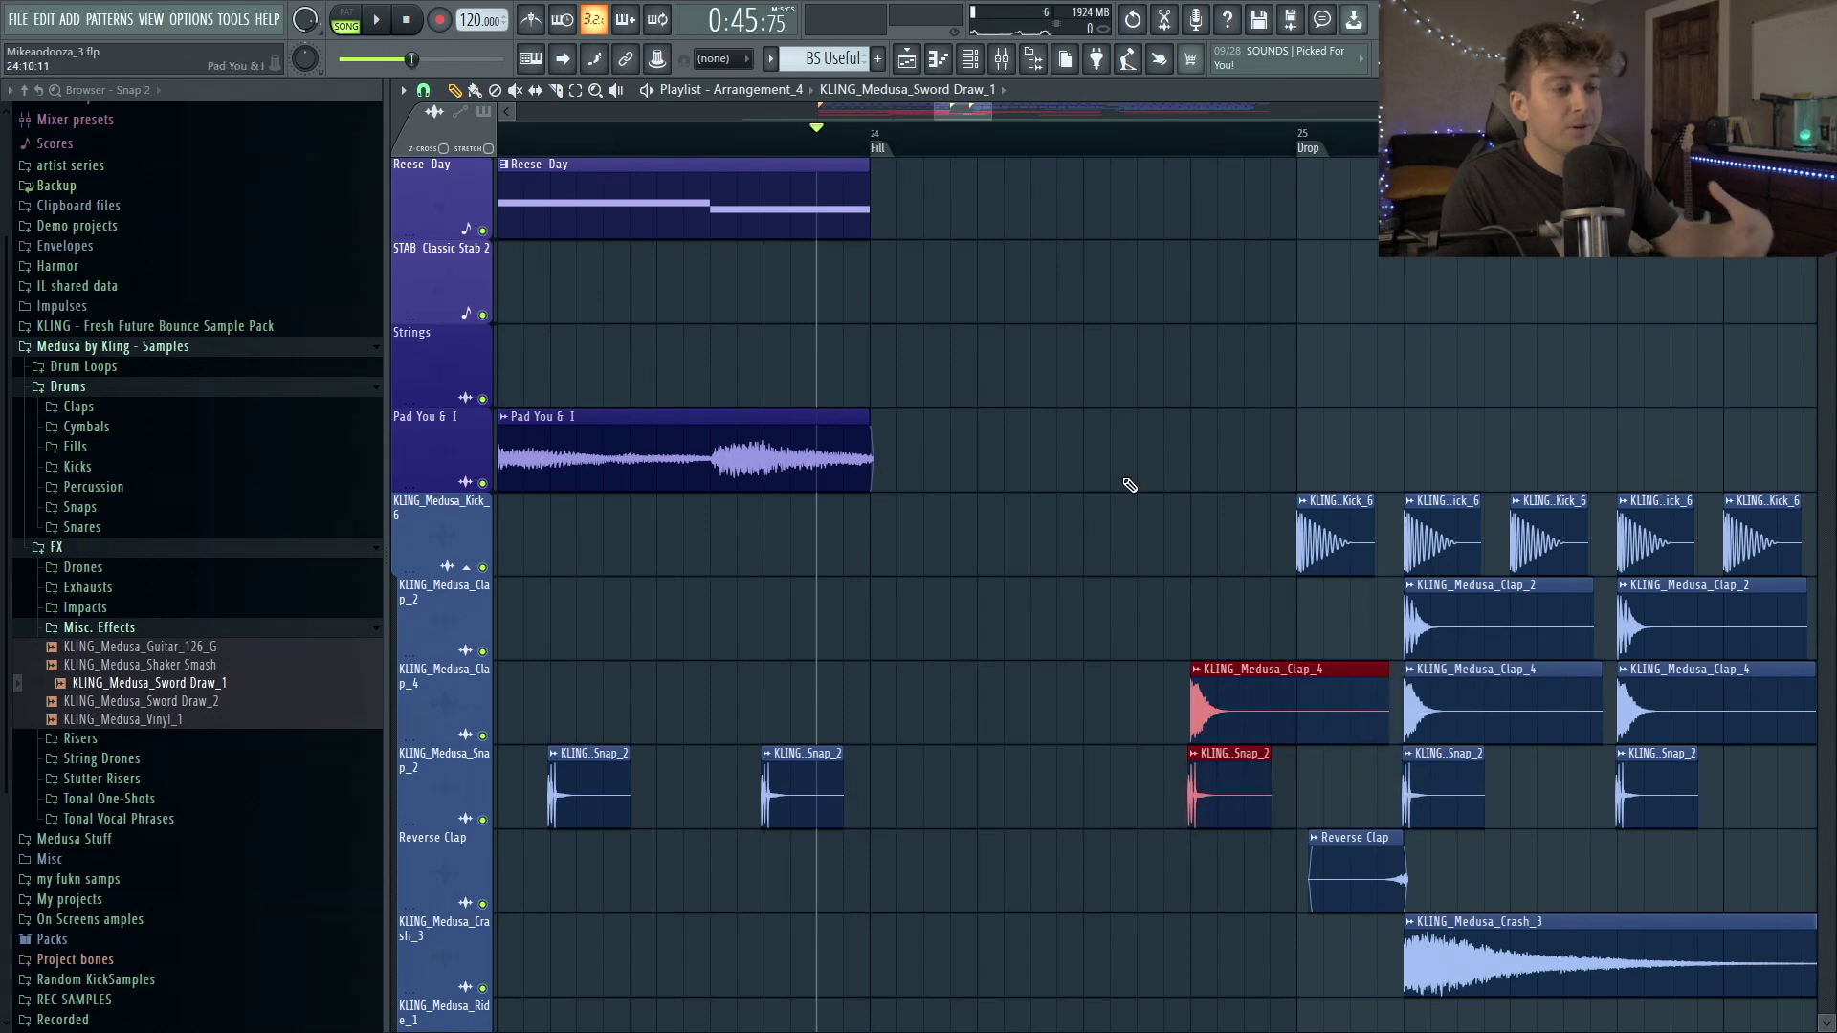
{"action": "left_click", "coordinate": [1191, 127]}
{"action": "key", "text": "space"}
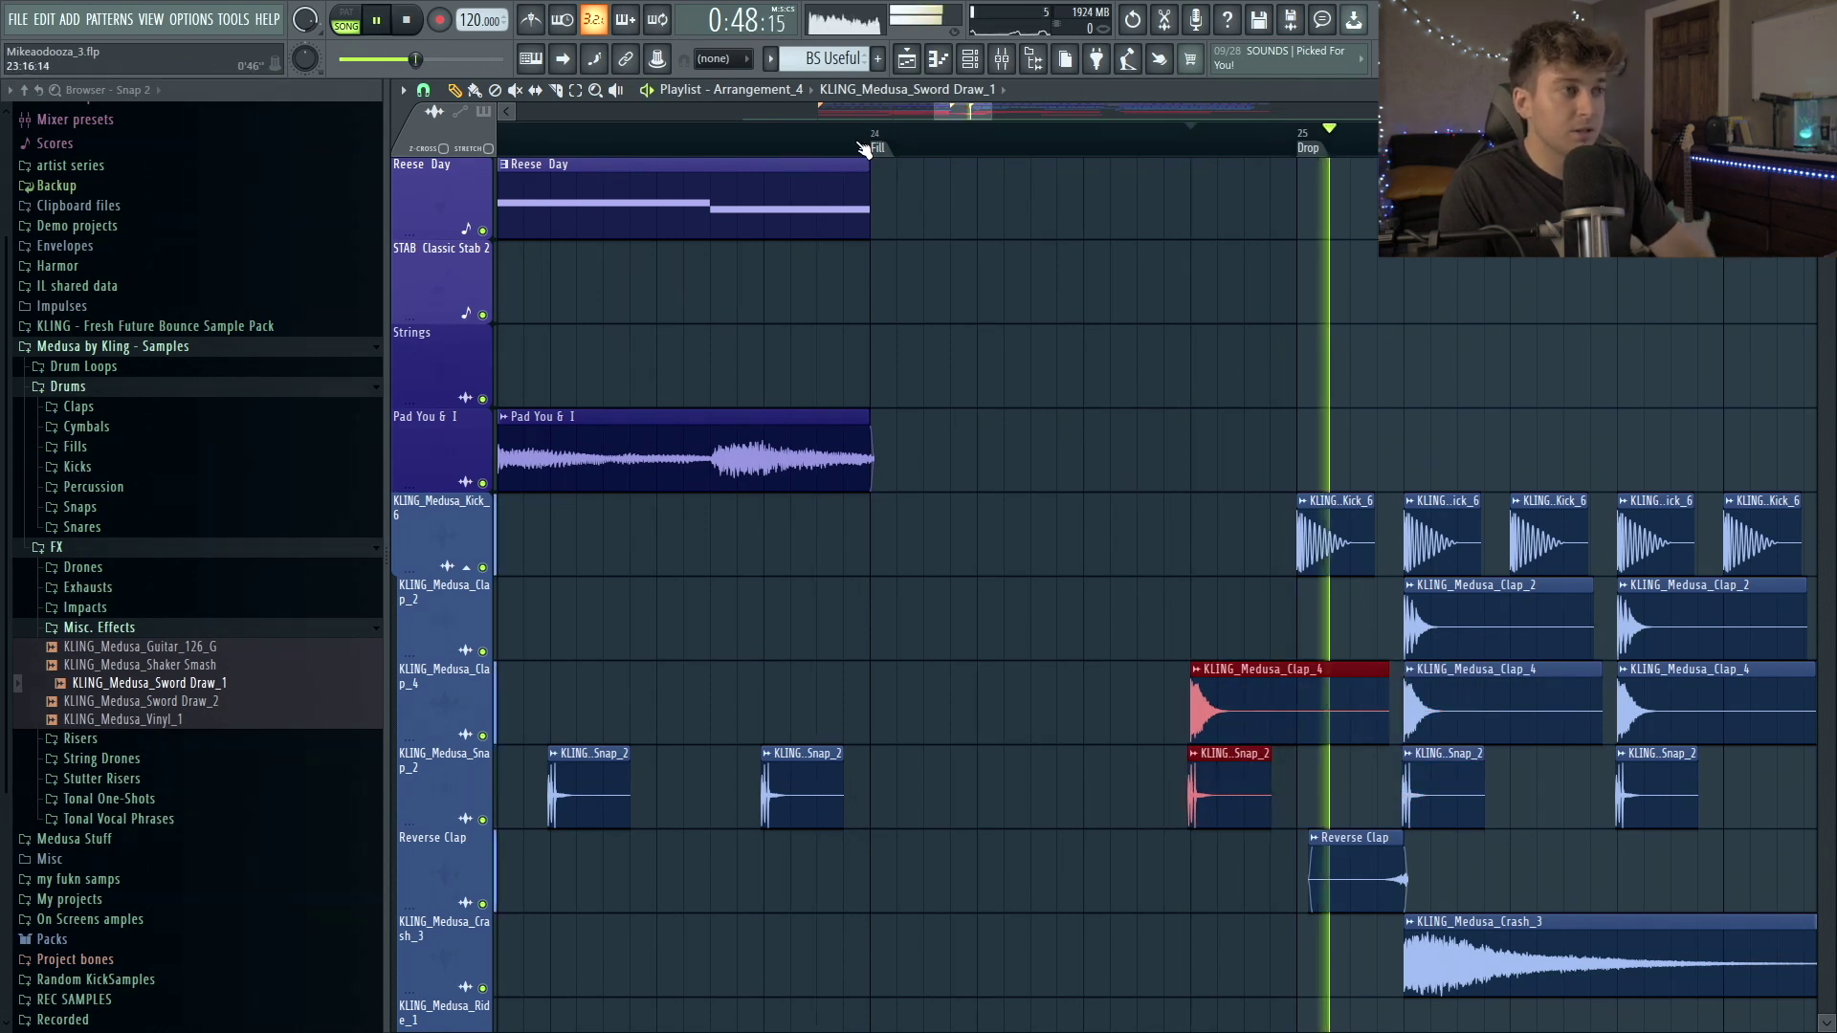
Copy the Perc_8 clip two beats earlier to just after beat 4 of bar 24, and play the fill.
{"action": "scroll", "coordinate": [1025, 698], "scroll_direction": "down", "scroll_amount": 10}
{"action": "scroll", "coordinate": [1110, 755], "scroll_direction": "up", "scroll_amount": 3}
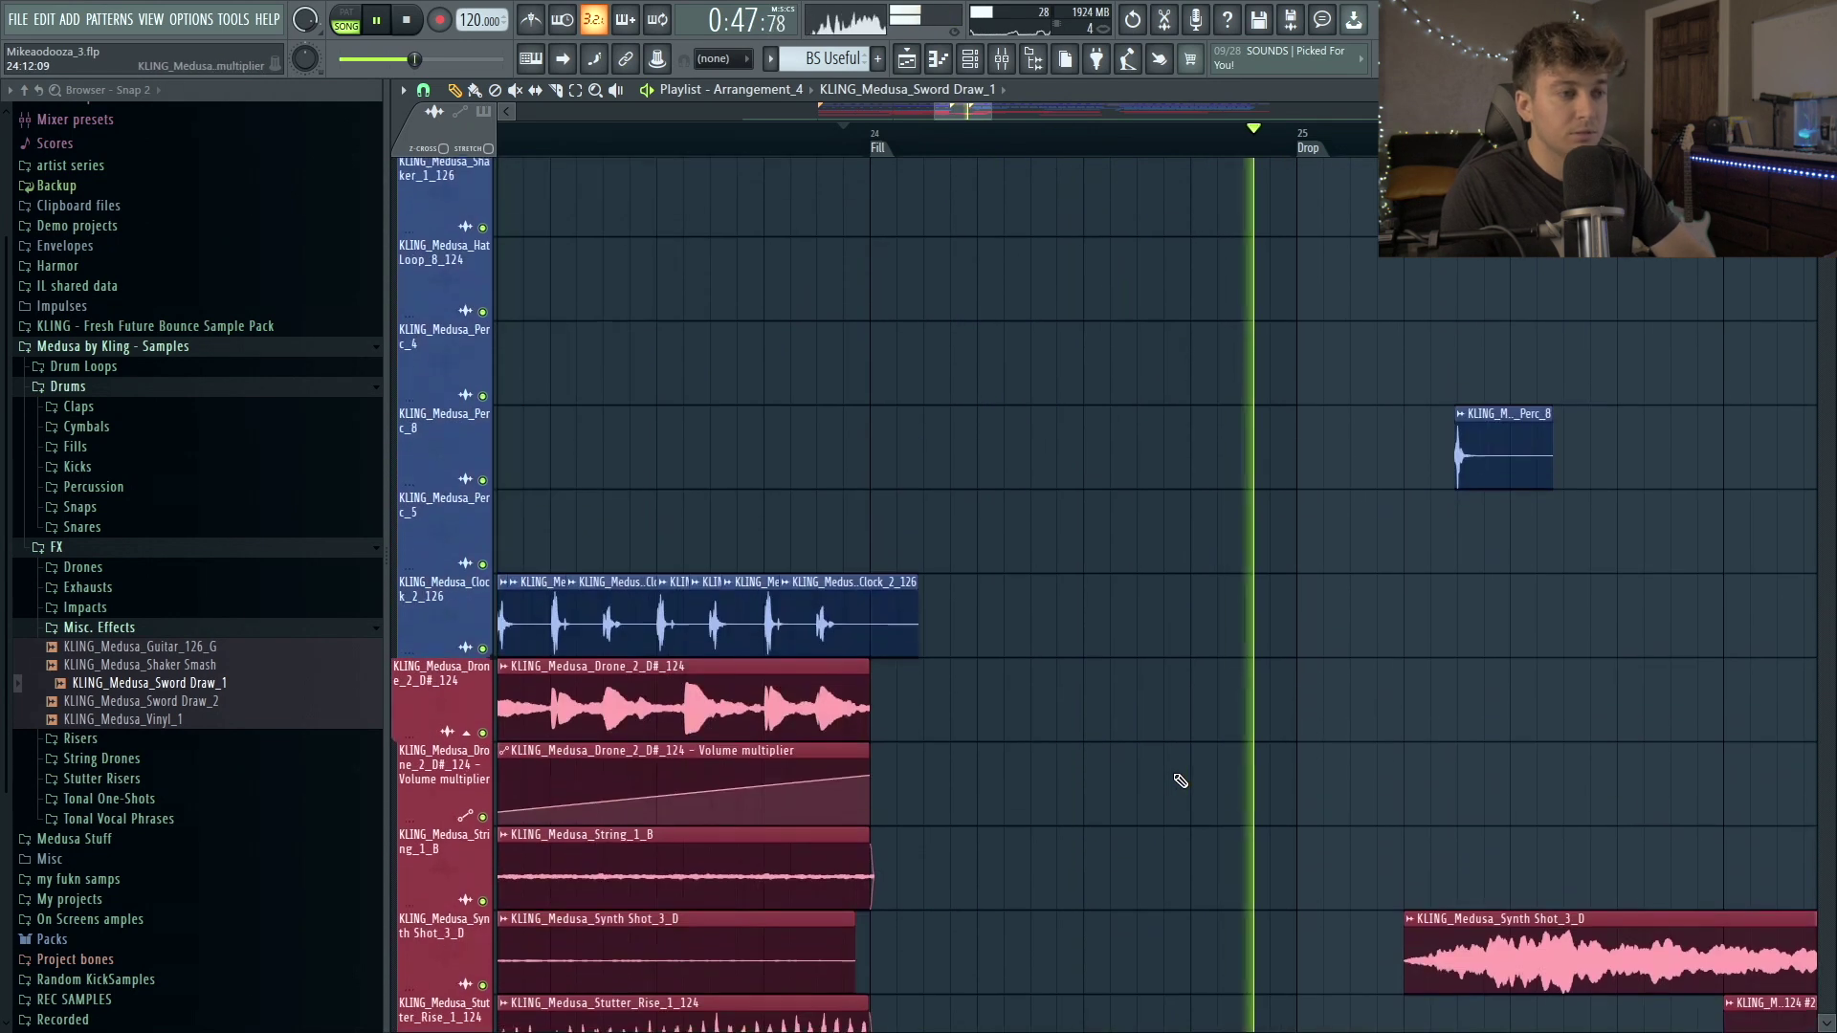
{"action": "key", "text": "space"}
{"action": "double_click", "coordinate": [1533, 438]}
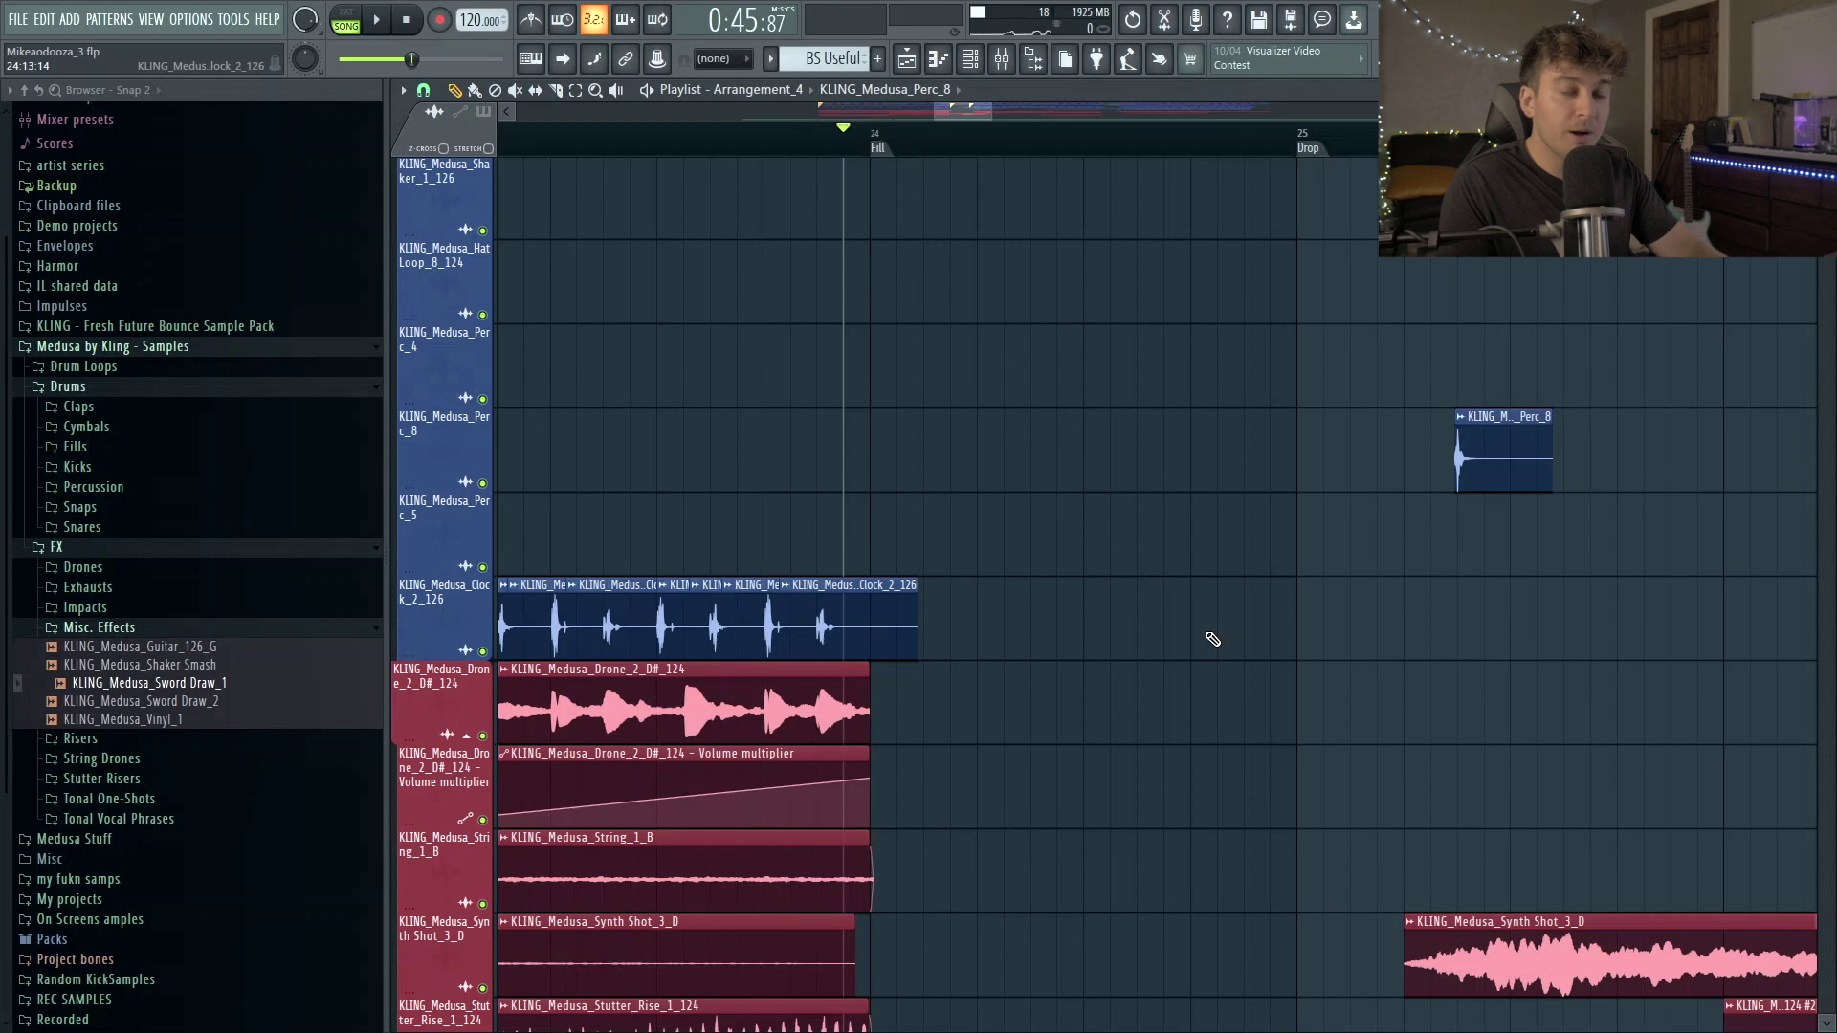
{"action": "left_click_drag", "start_coordinate": [1507, 453], "coordinate": [1287, 491]}
{"action": "key", "text": "space"}
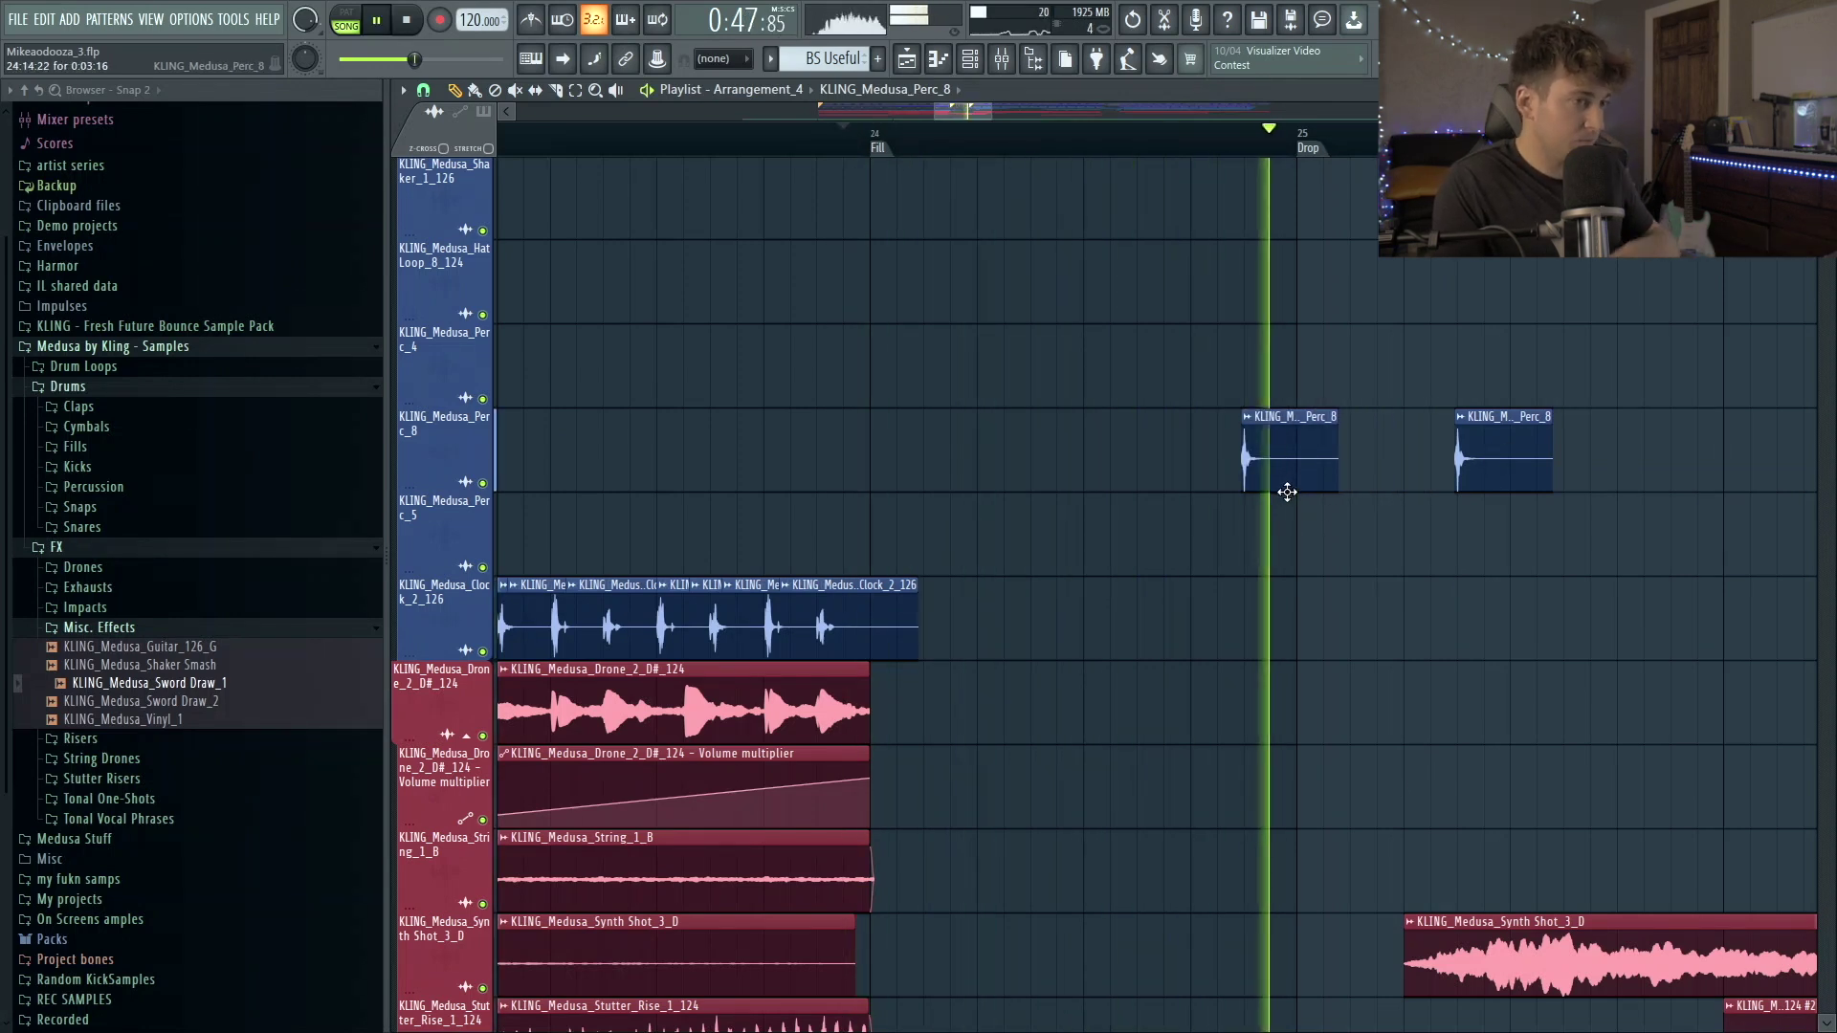
{"action": "key", "text": "space"}
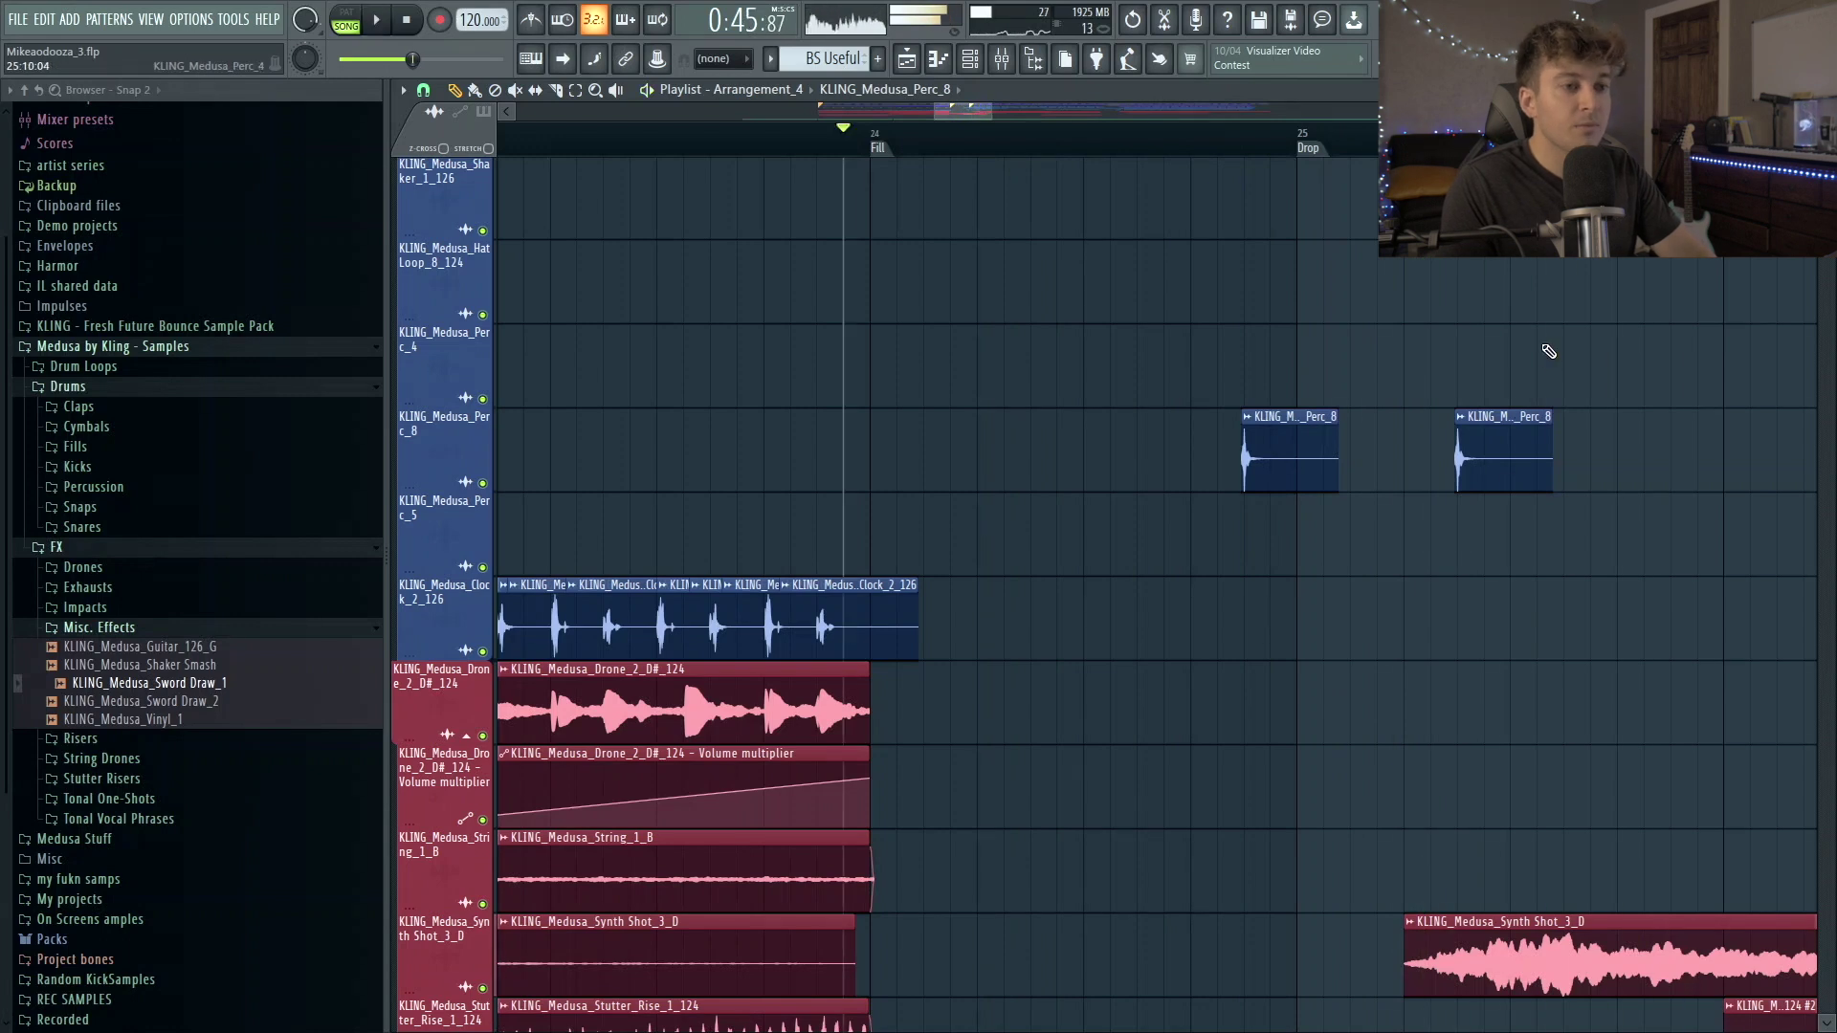
Play the fill into the drop, starting from beat 3 of bar 23.
{"action": "scroll", "coordinate": [1478, 561], "scroll_direction": "up", "scroll_amount": 10}
{"action": "key", "text": "space"}
{"action": "scroll", "coordinate": [1482, 561], "scroll_direction": "up", "scroll_amount": 6}
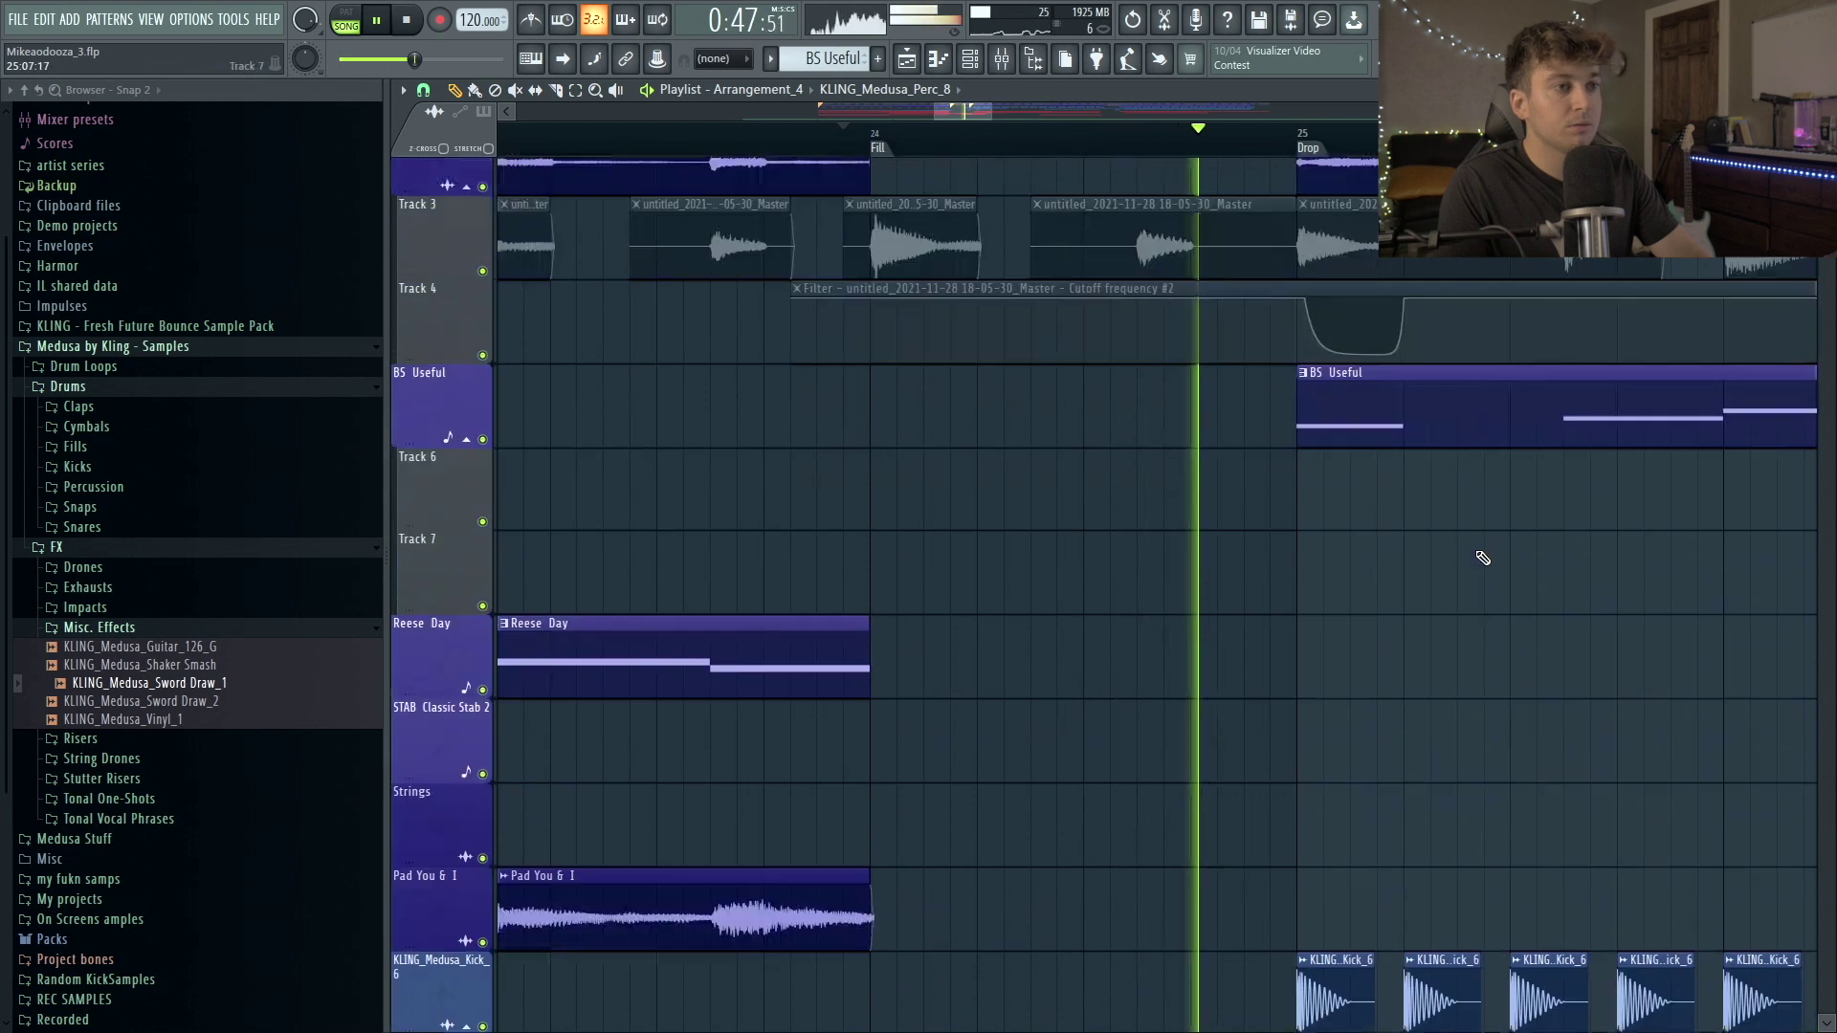
{"action": "key", "text": "space"}
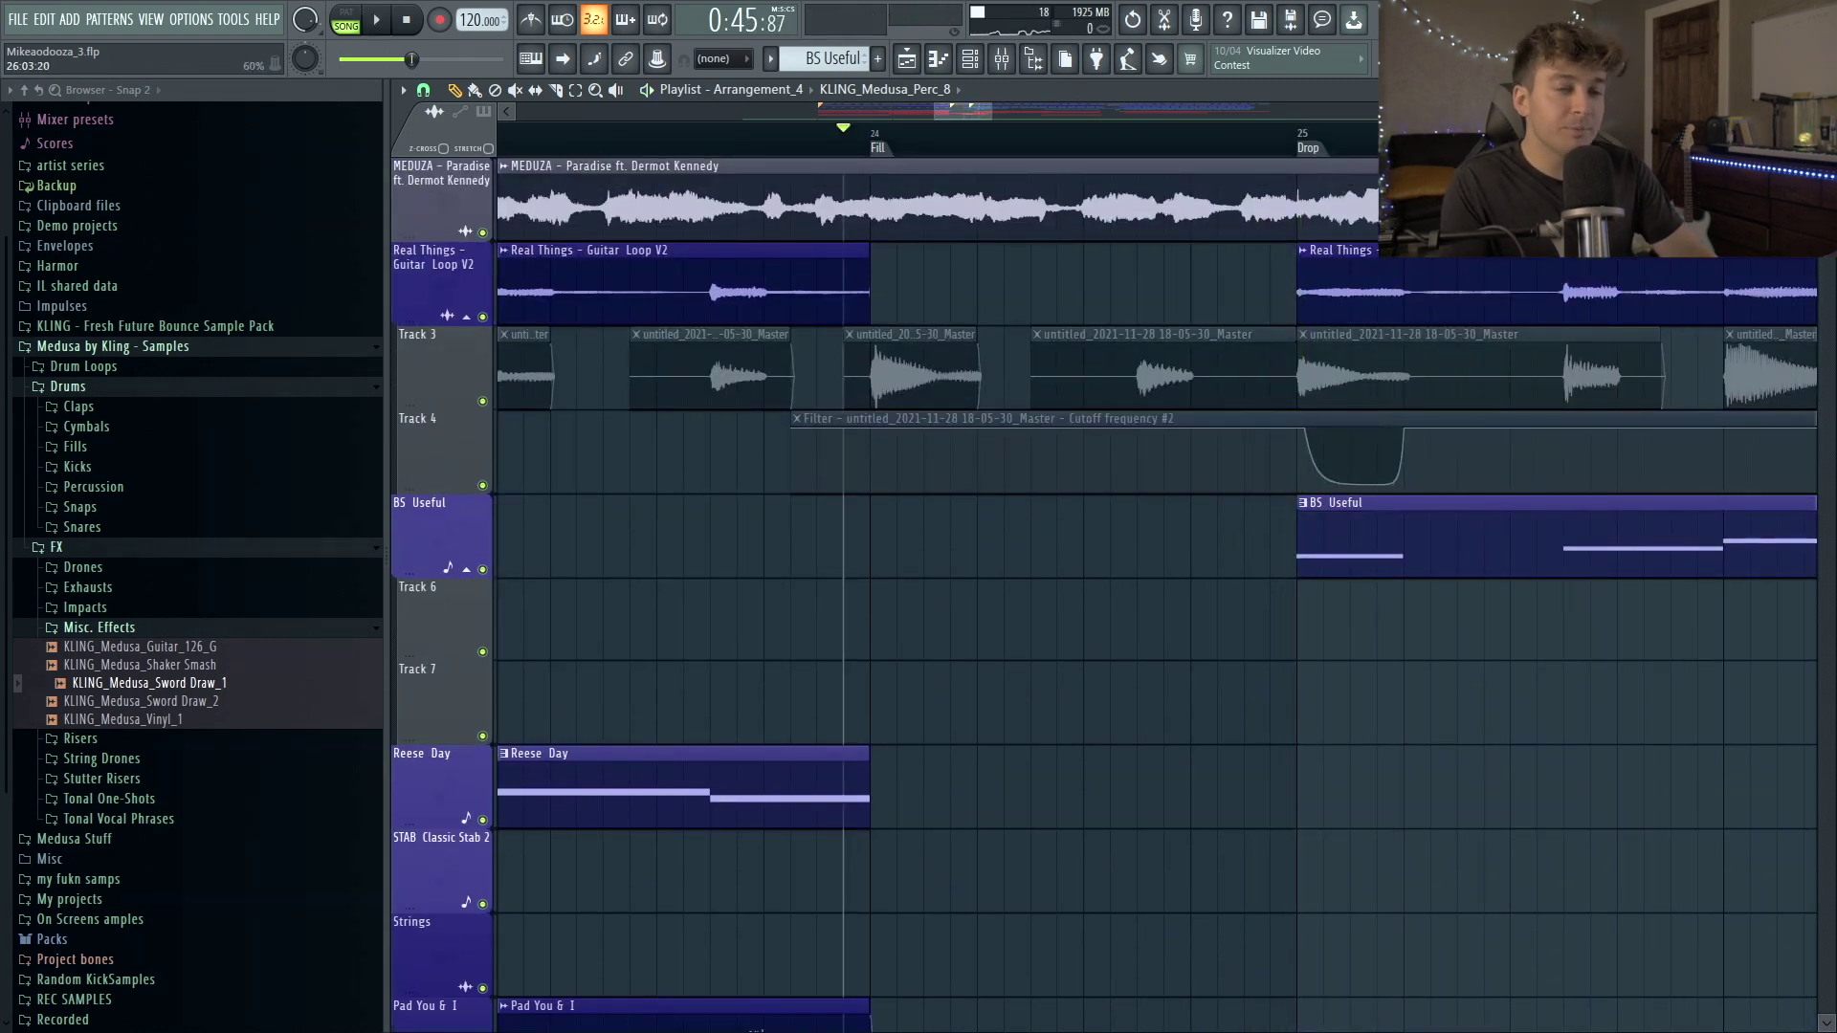
{"action": "scroll", "coordinate": [1156, 593], "scroll_direction": "down", "scroll_amount": 6}
{"action": "left_click_drag", "start_coordinate": [830, 154], "coordinate": [663, 195]}
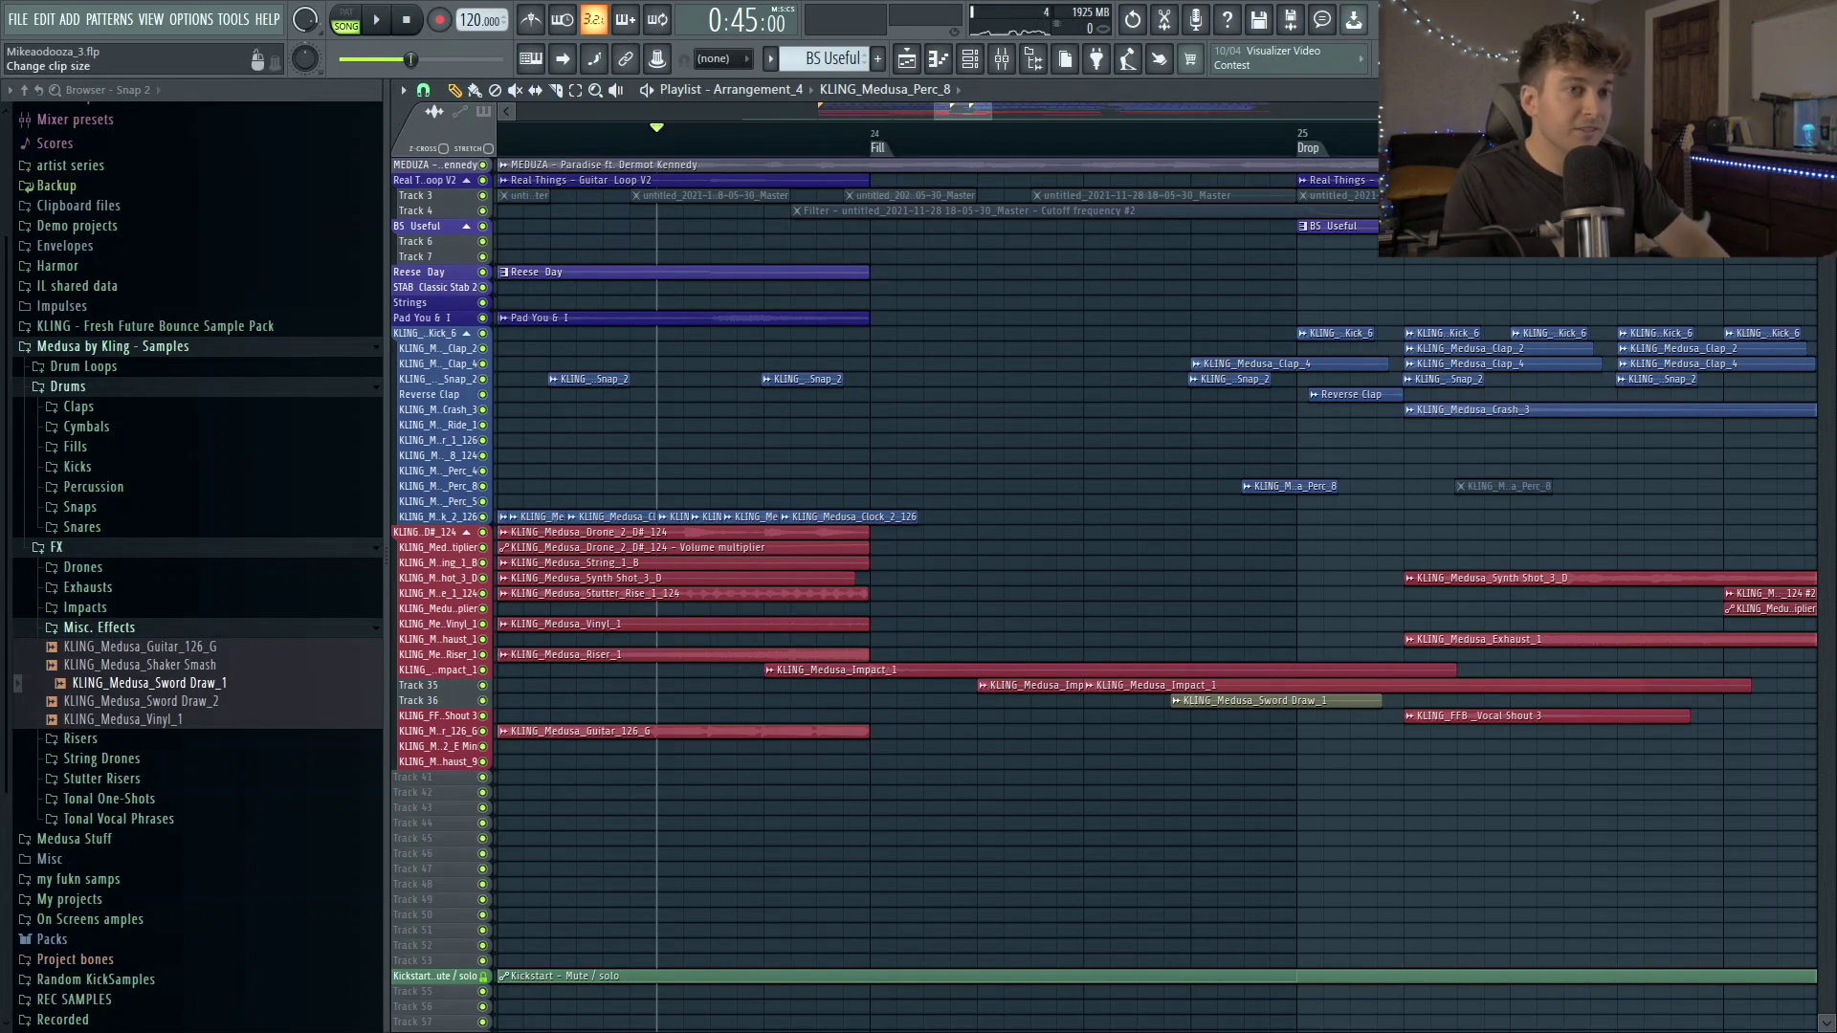
{"action": "scroll", "coordinate": [1129, 593], "scroll_direction": "up", "scroll_amount": 5}
{"action": "key", "text": "space"}
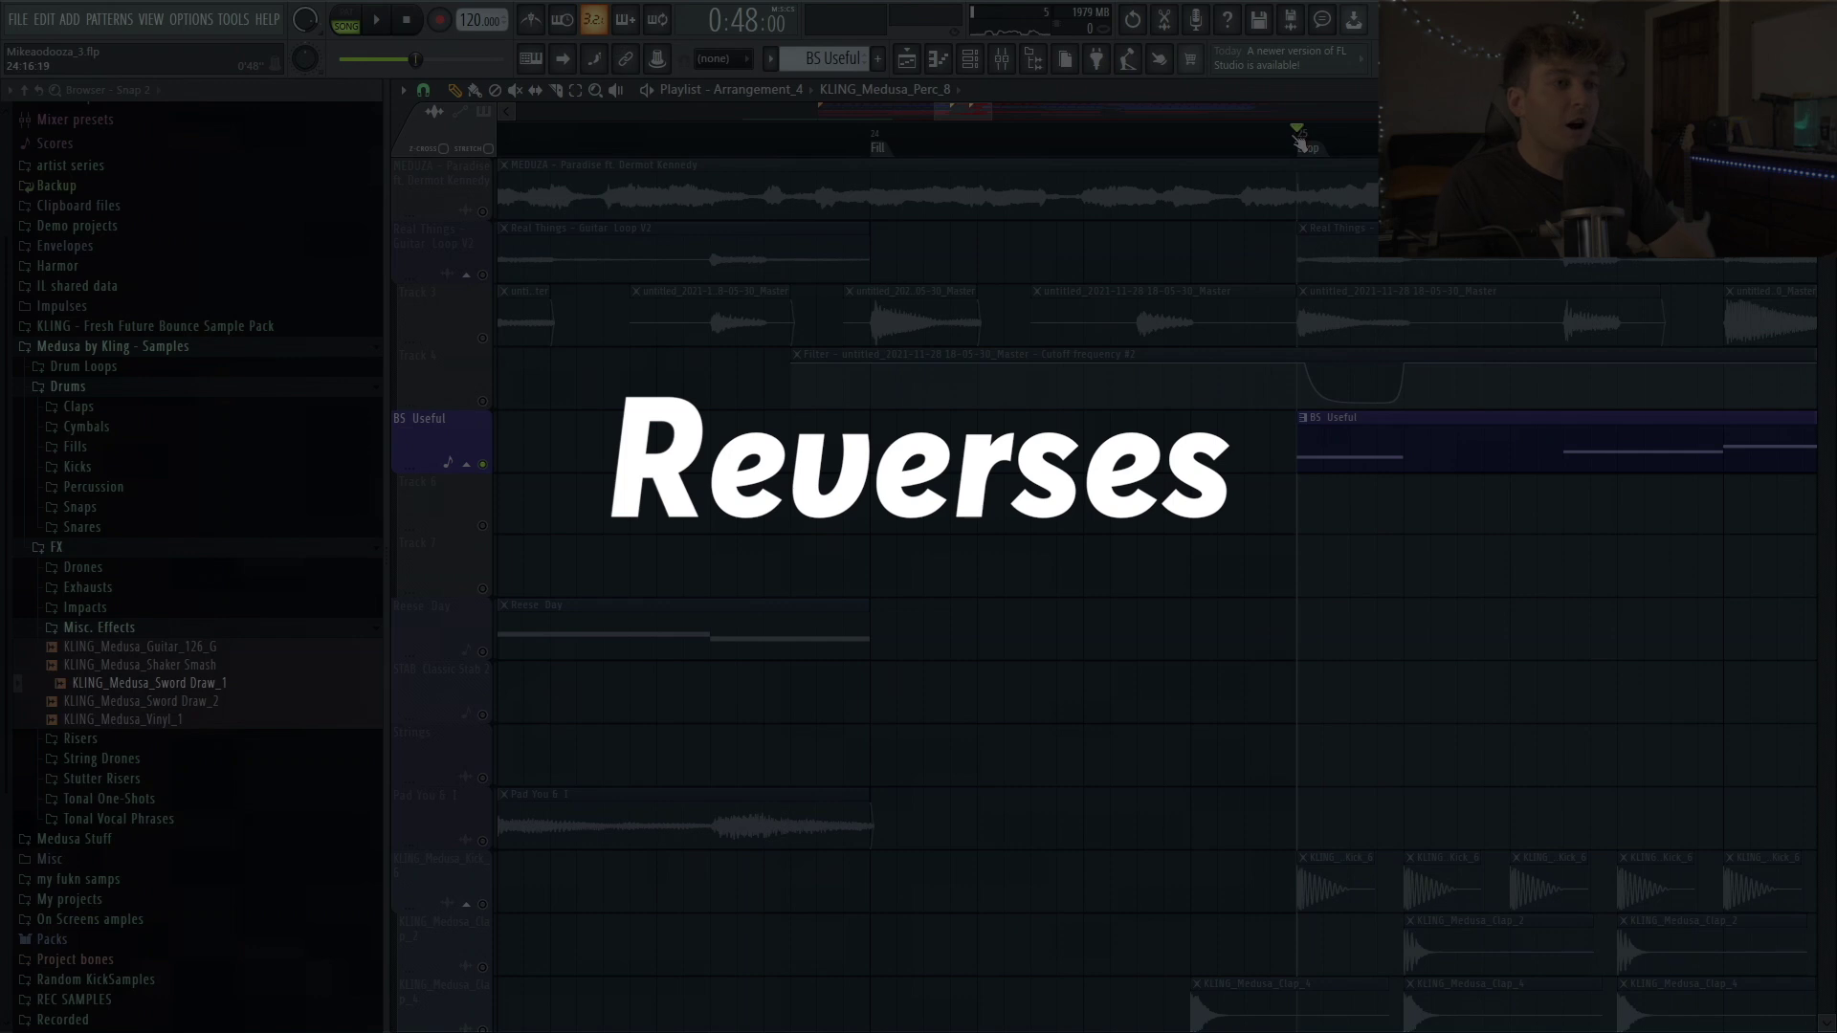
Solo BS Useful, select the first bass hit at the start of bar 25, and render the 1Serum_3 #2 mixer track to an audio clip.
{"action": "left_click", "coordinate": [1299, 139]}
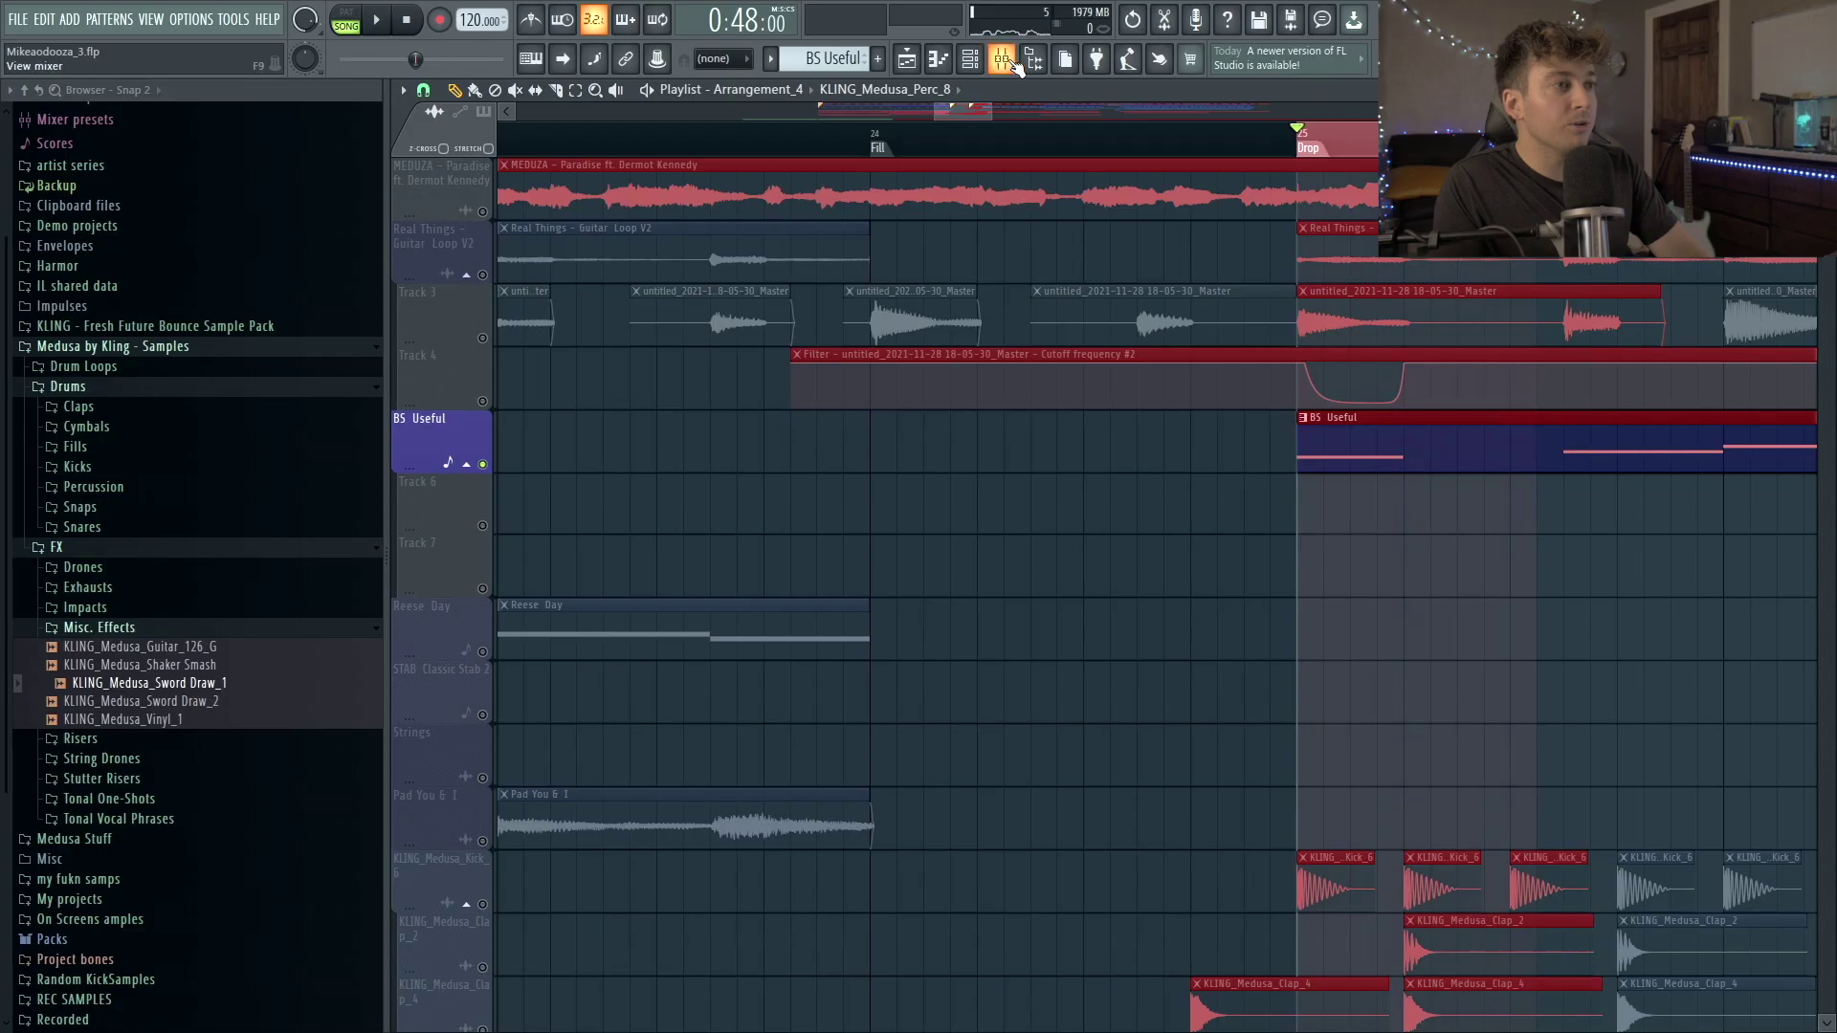
{"action": "left_click", "coordinate": [1000, 59]}
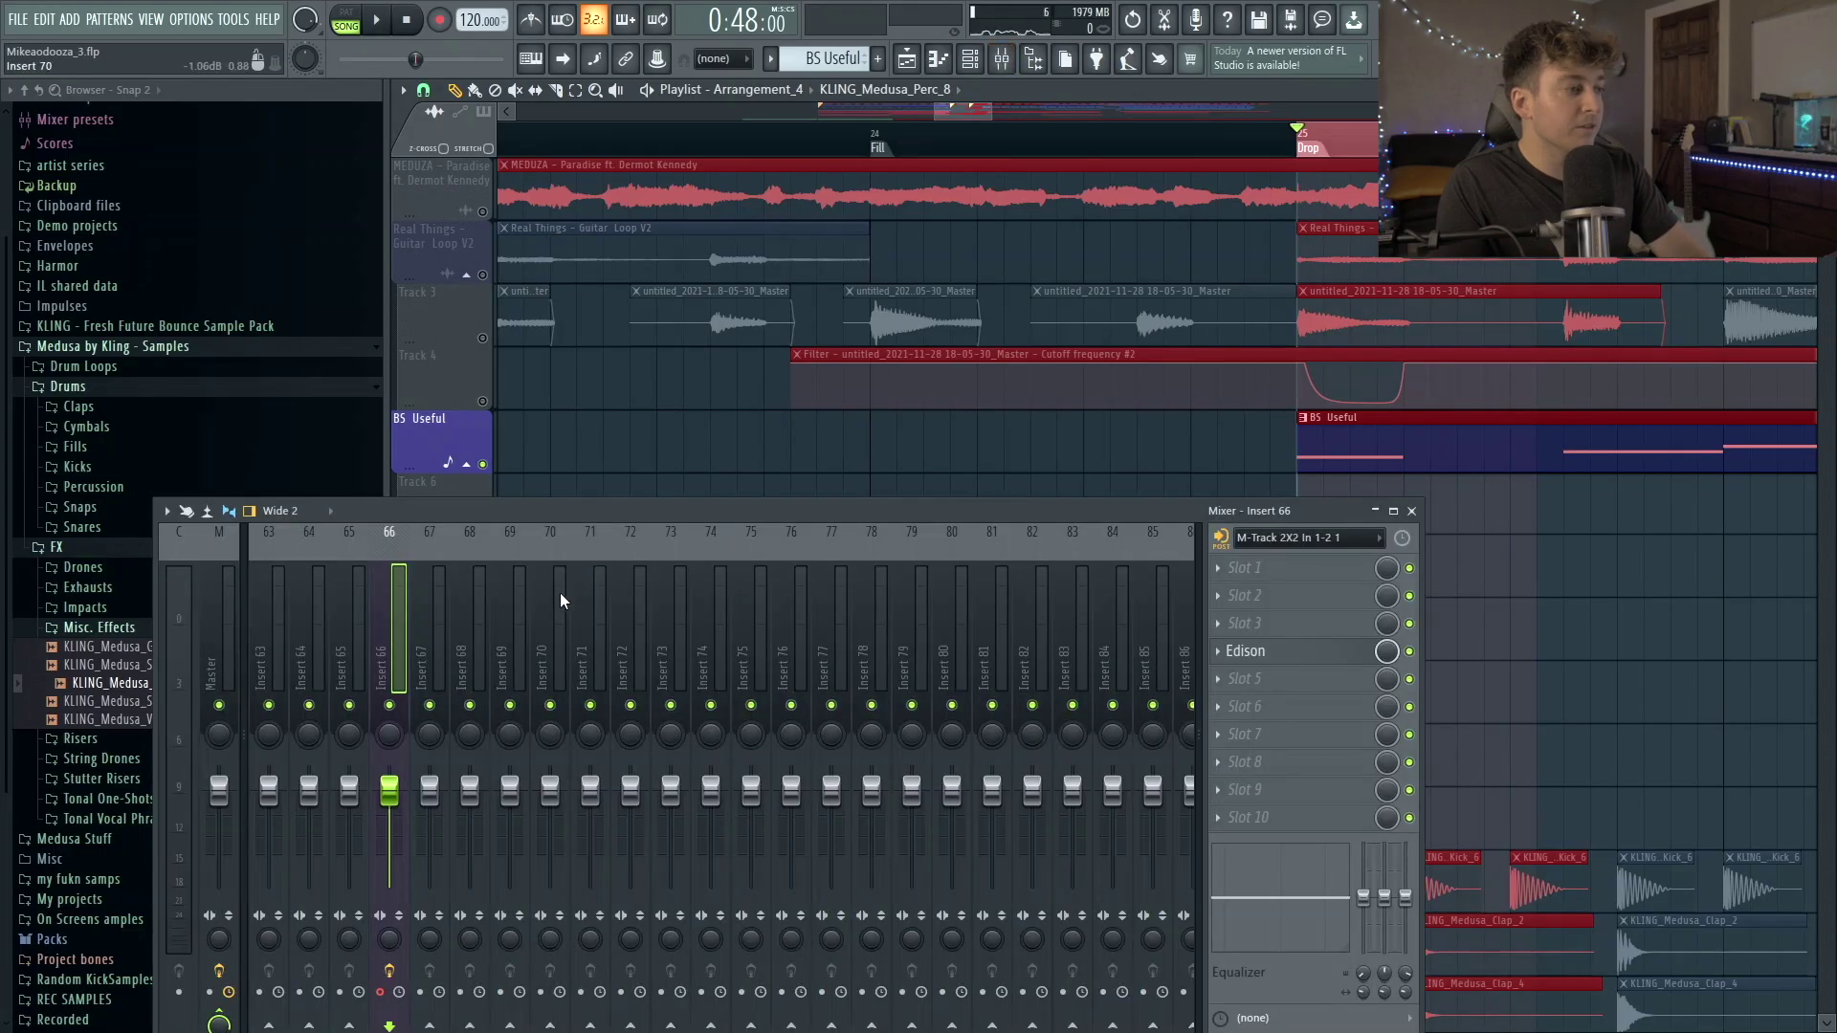
{"action": "scroll", "coordinate": [559, 593], "scroll_direction": "up", "scroll_amount": 10}
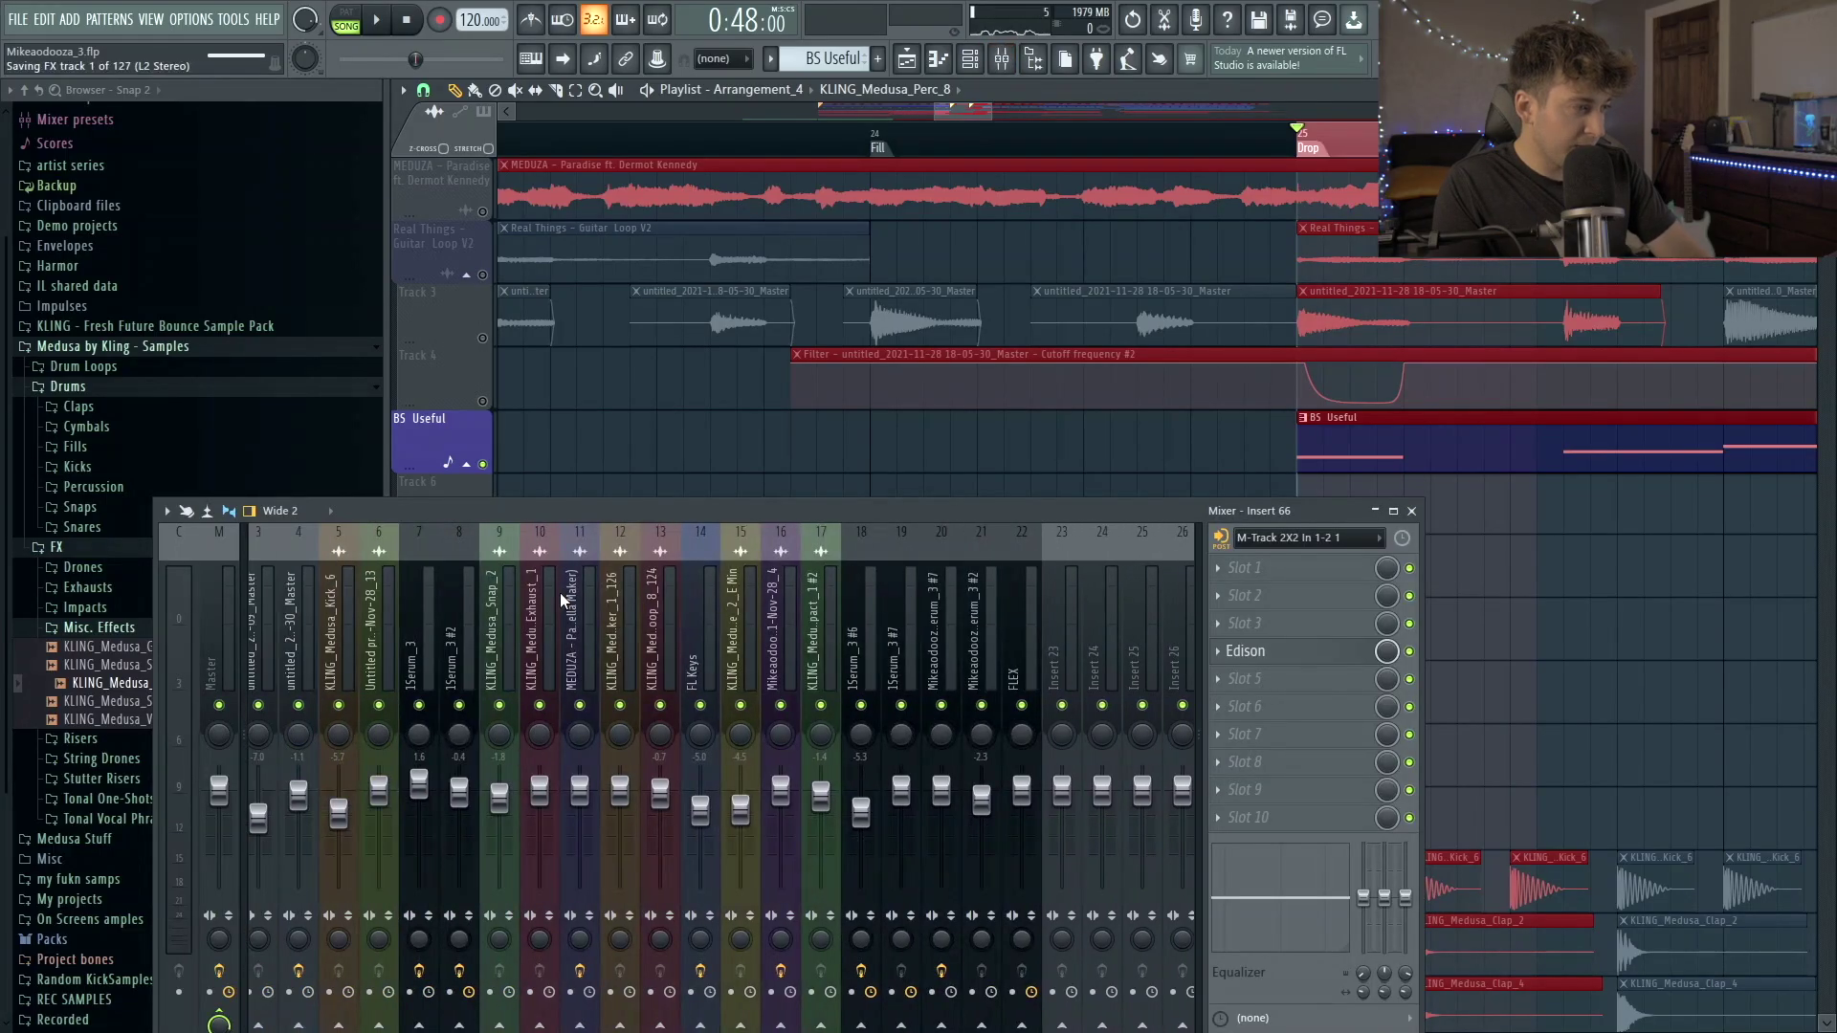
{"action": "left_click", "coordinate": [539, 647]}
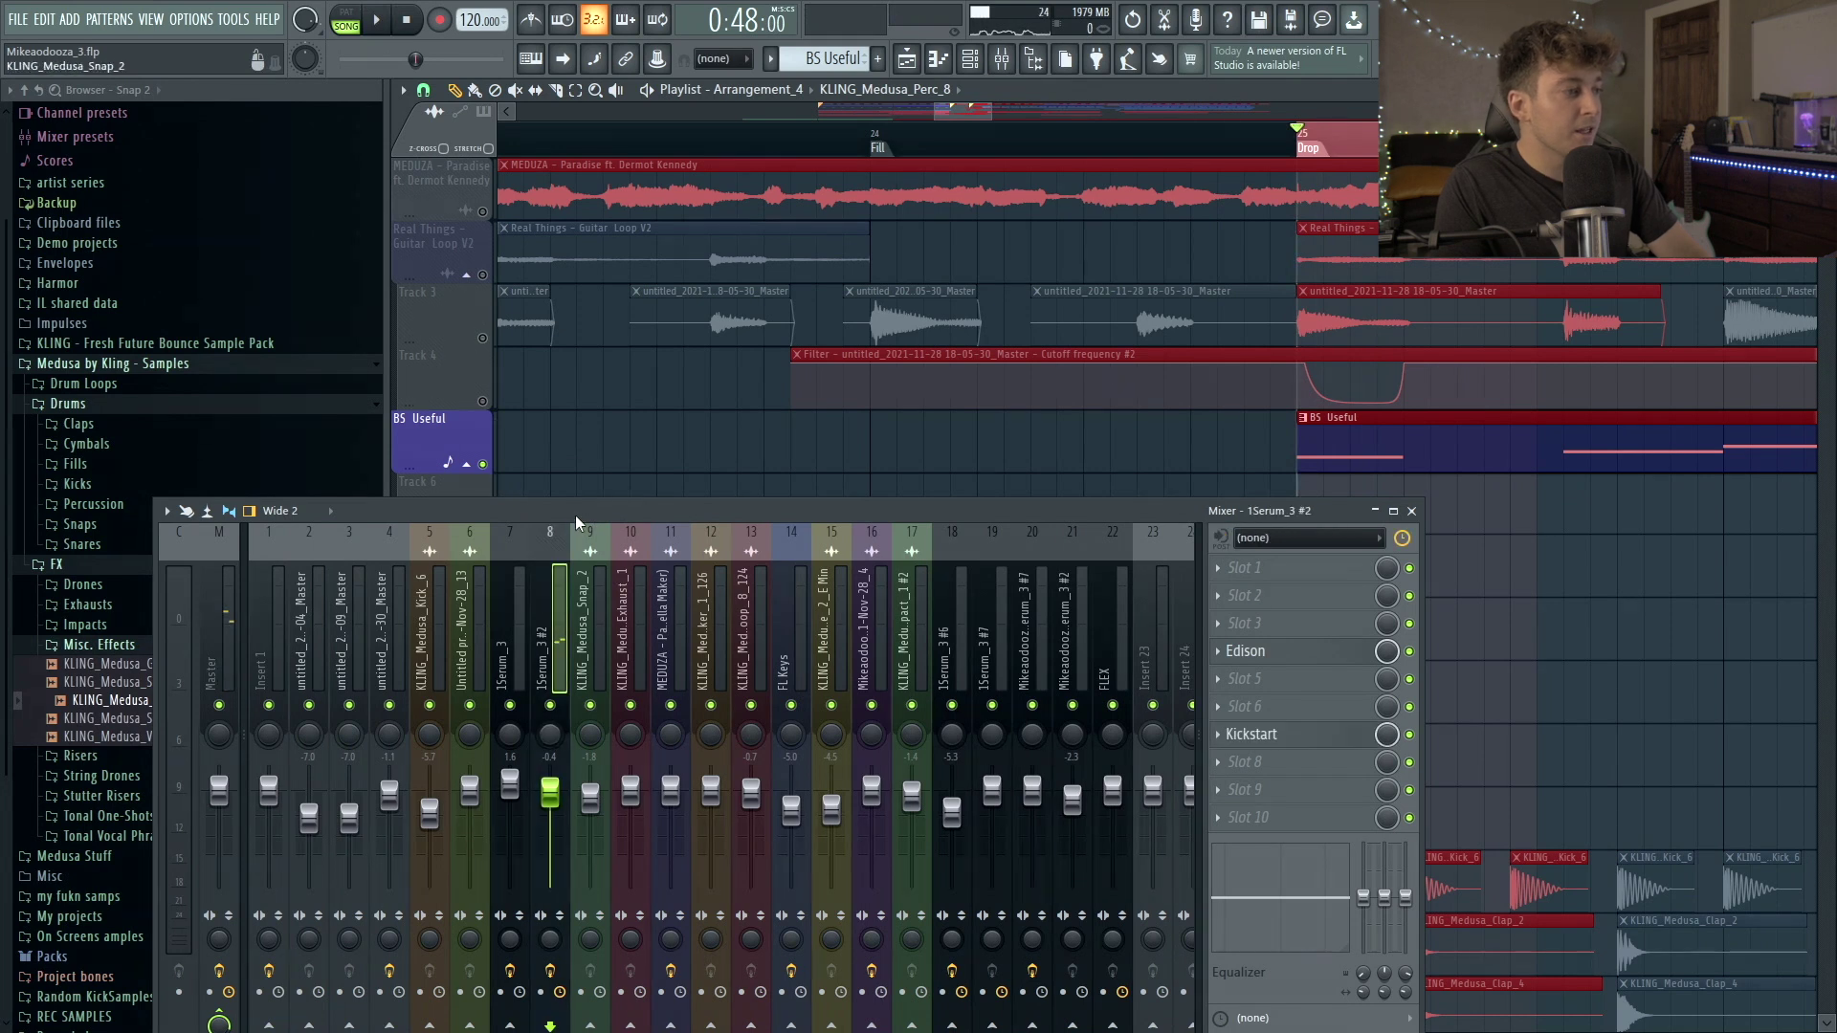
{"action": "left_click_drag", "start_coordinate": [576, 514], "coordinate": [576, 372]}
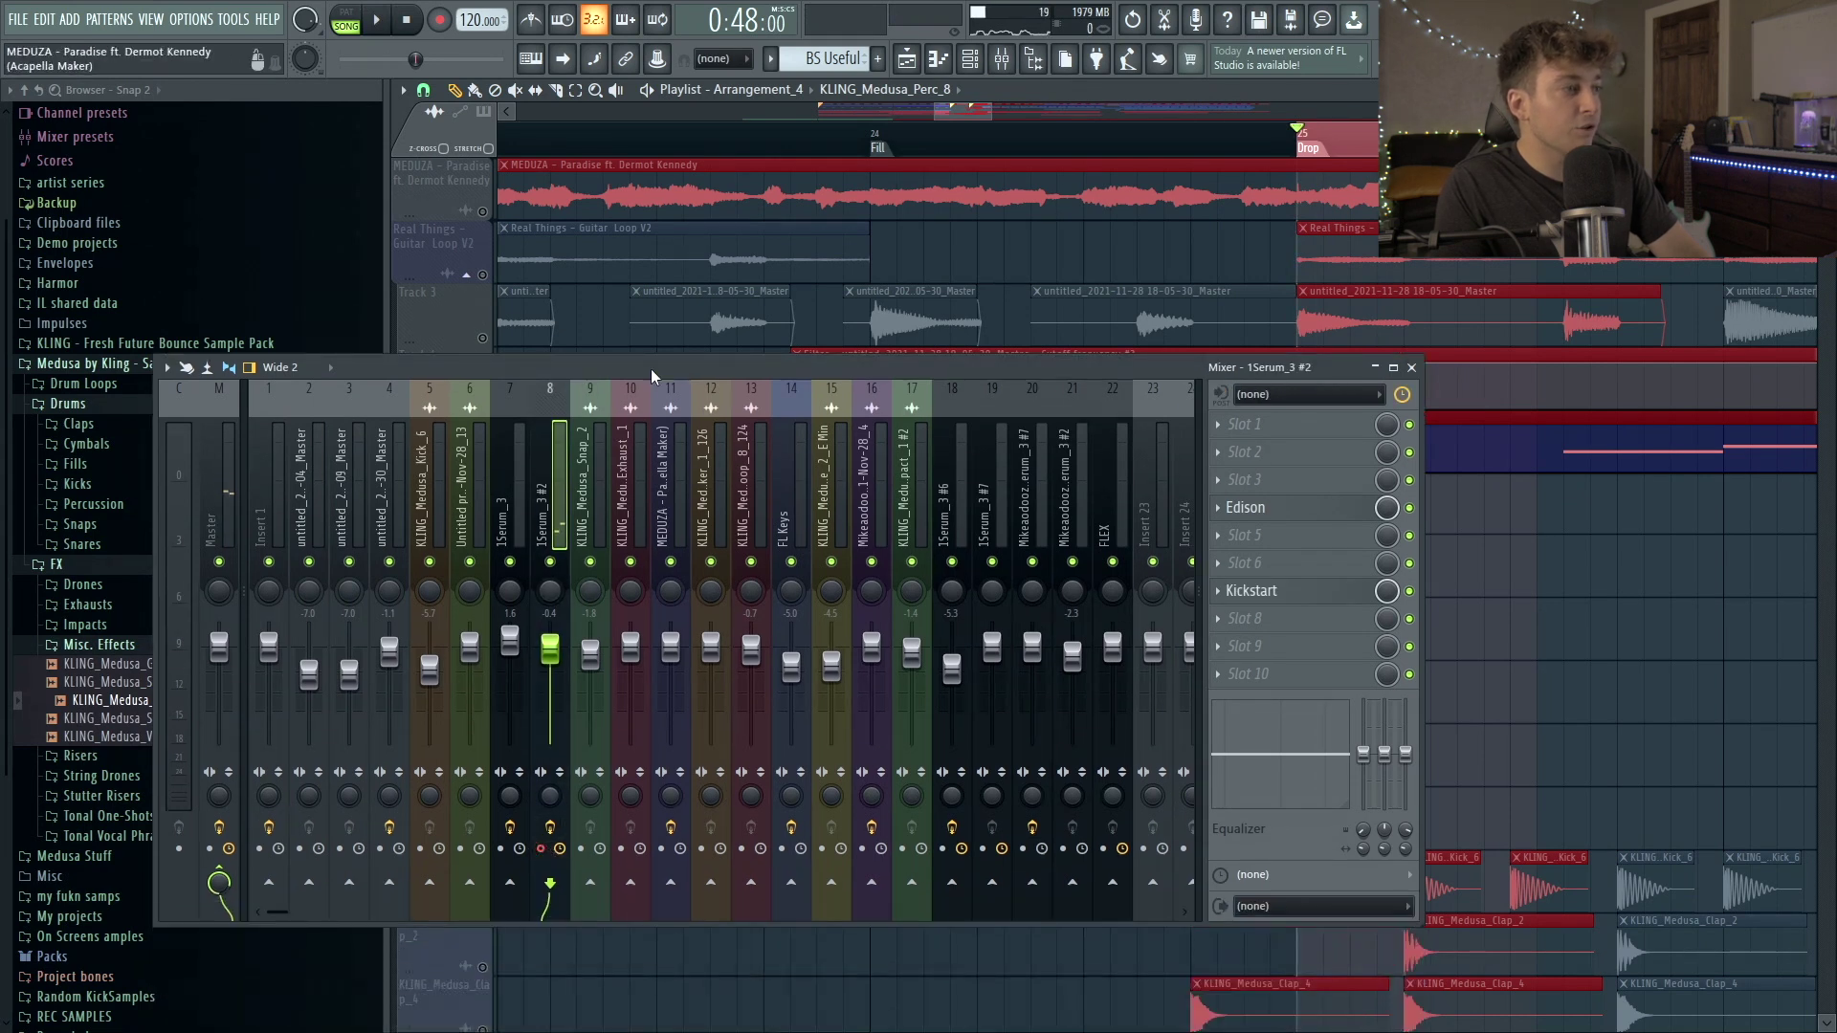
{"action": "key", "text": "alt+r"}
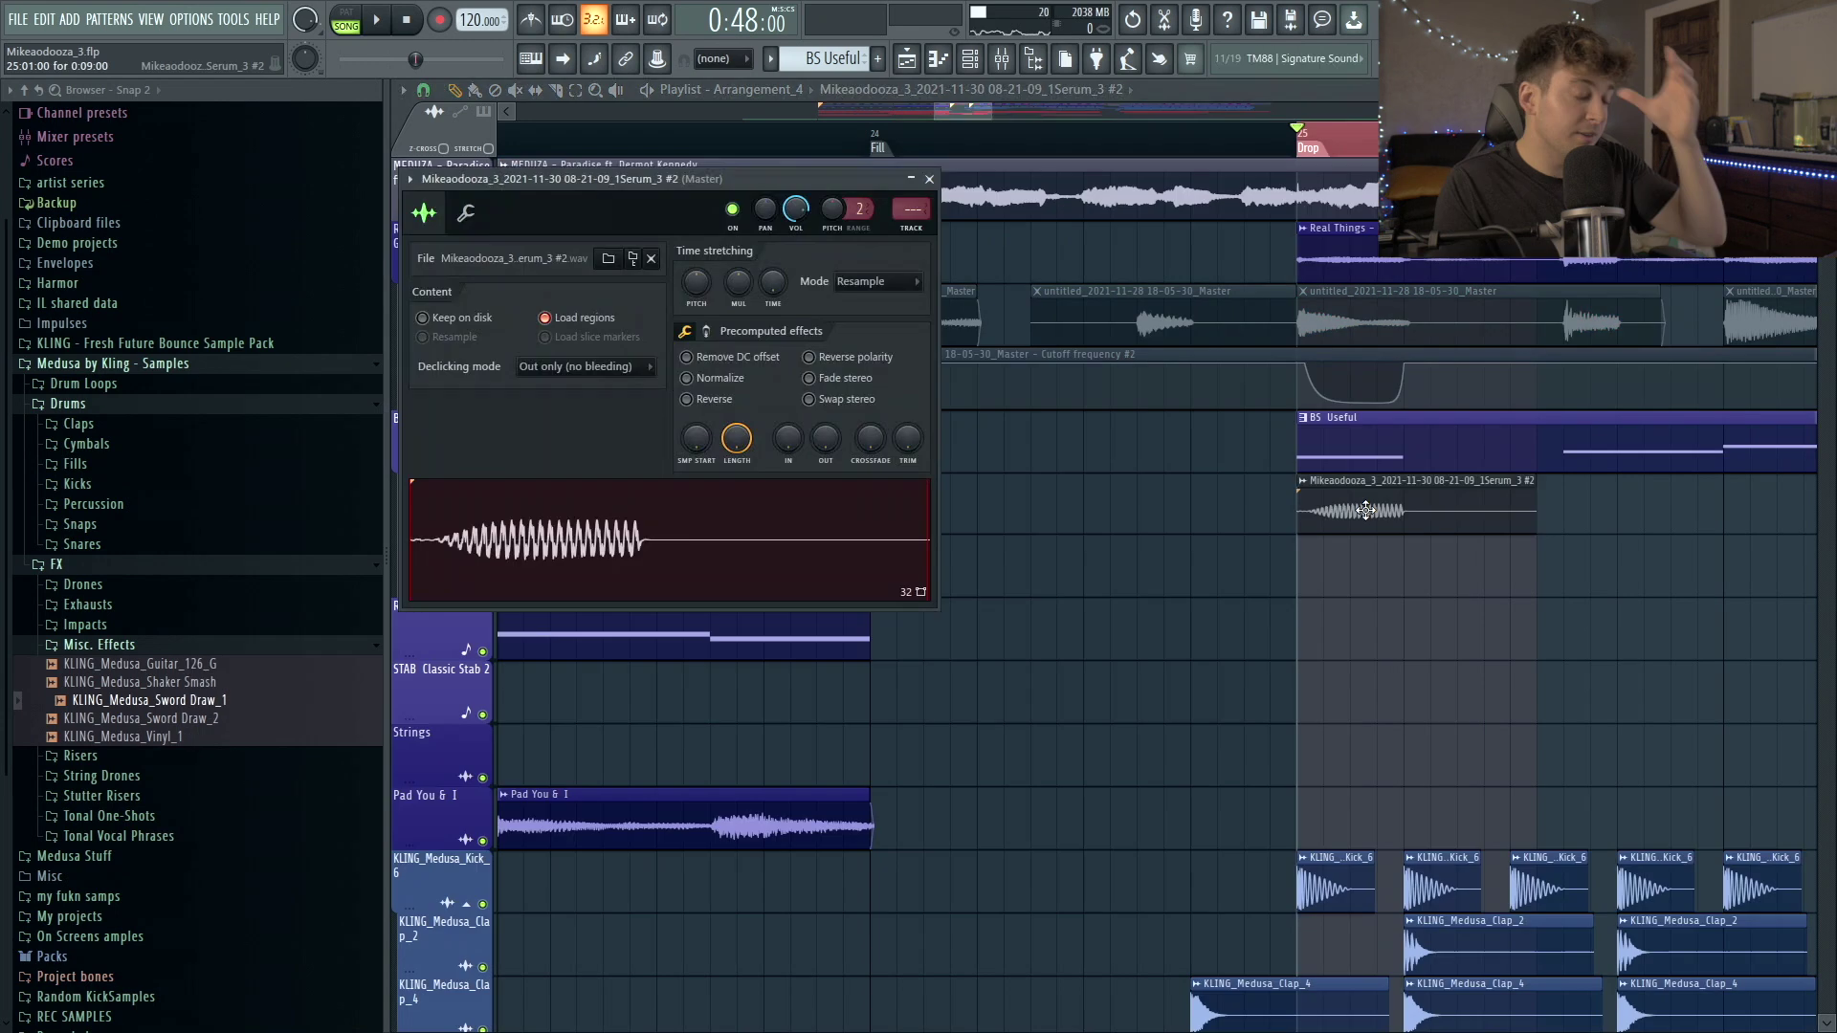
Reverse and normalize the rendered bass clip, give it a 38% quick fade-in, and move it earlier so it swells into the drop.
{"action": "double_click", "coordinate": [1365, 511]}
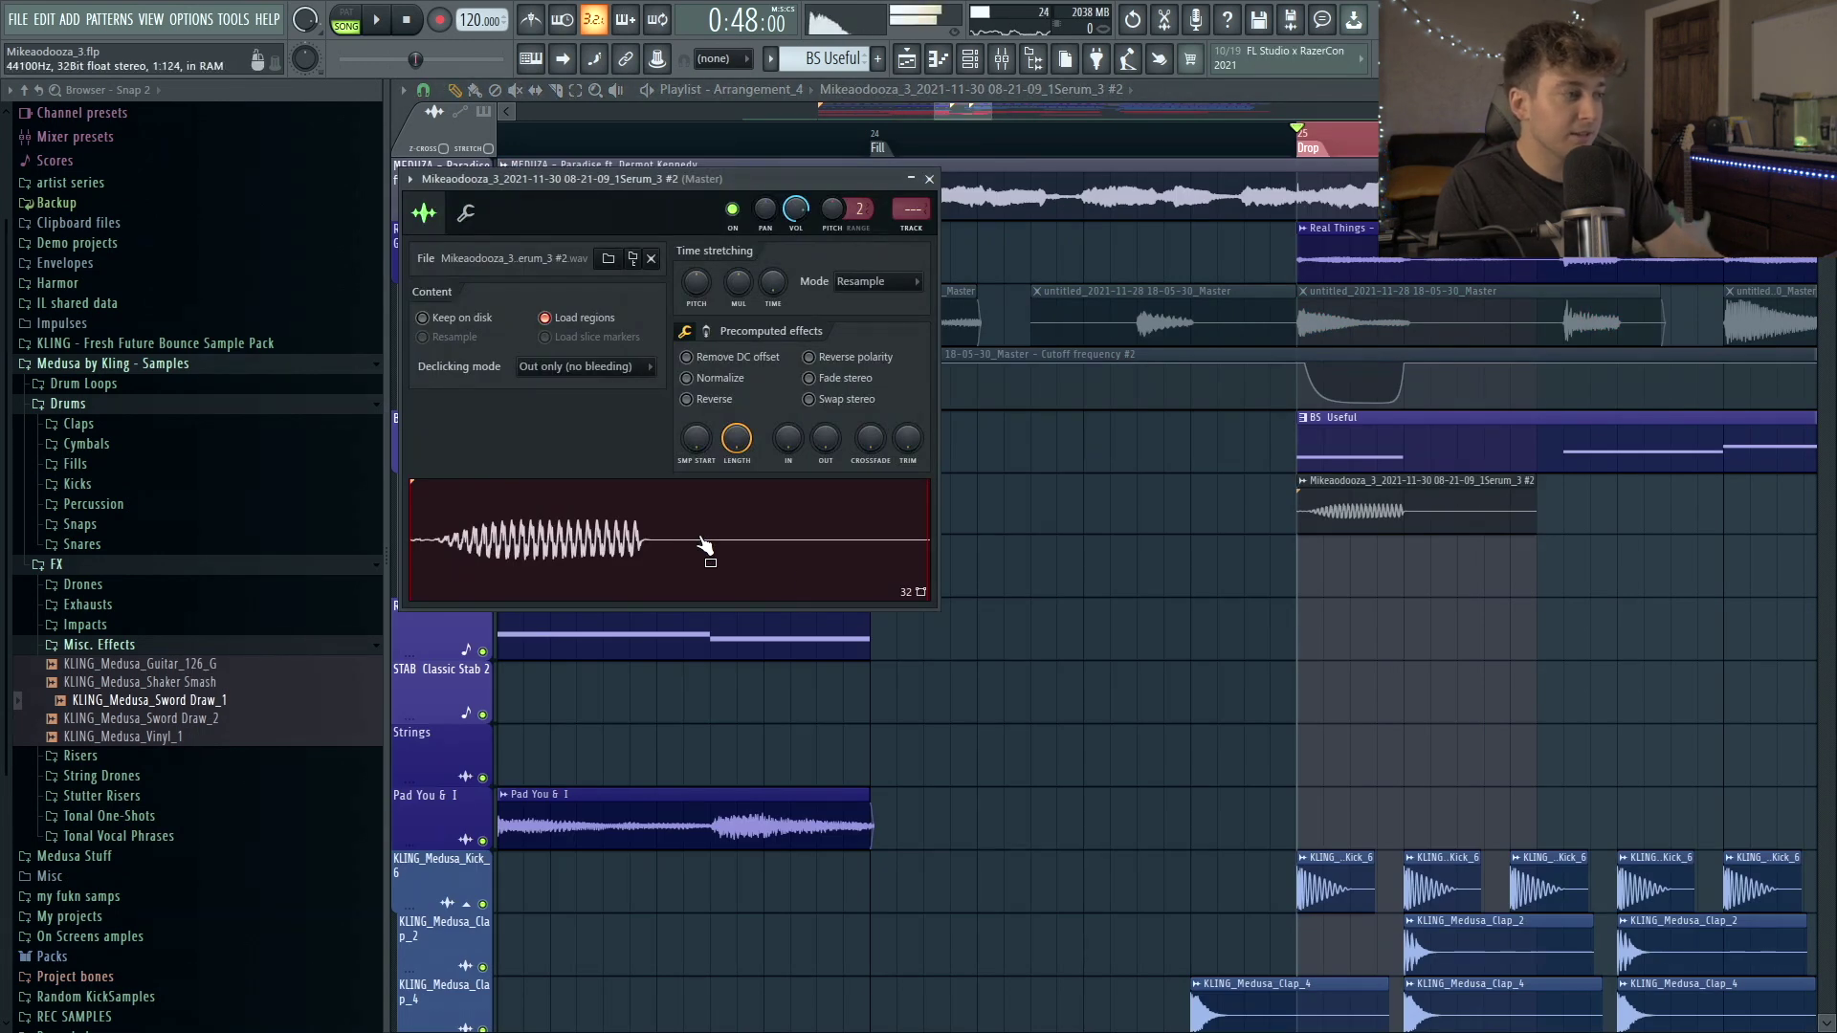
{"action": "left_click_drag", "start_coordinate": [687, 541], "coordinate": [1208, 633]}
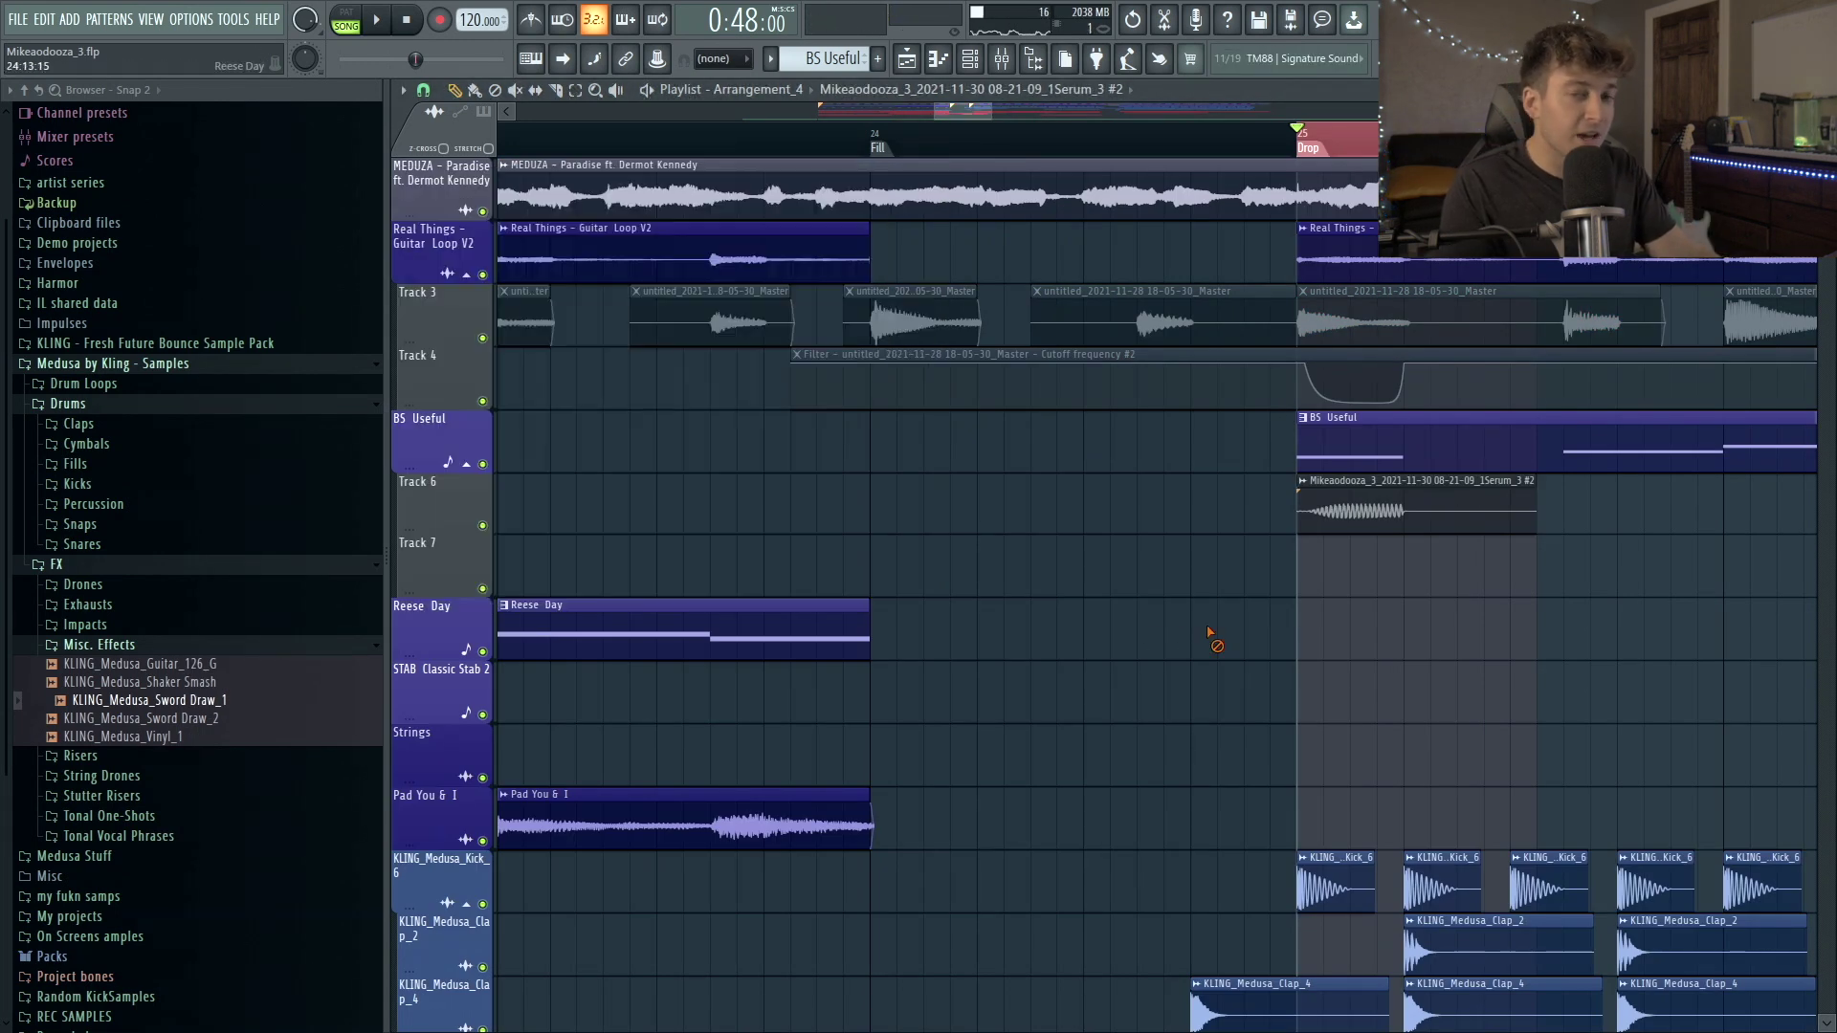
{"action": "double_click", "coordinate": [1344, 523]}
{"action": "left_click", "coordinate": [686, 399]}
{"action": "left_click", "coordinate": [1390, 570]}
{"action": "left_click_drag", "start_coordinate": [1435, 512], "coordinate": [1232, 499]}
{"action": "double_click", "coordinate": [1232, 499]}
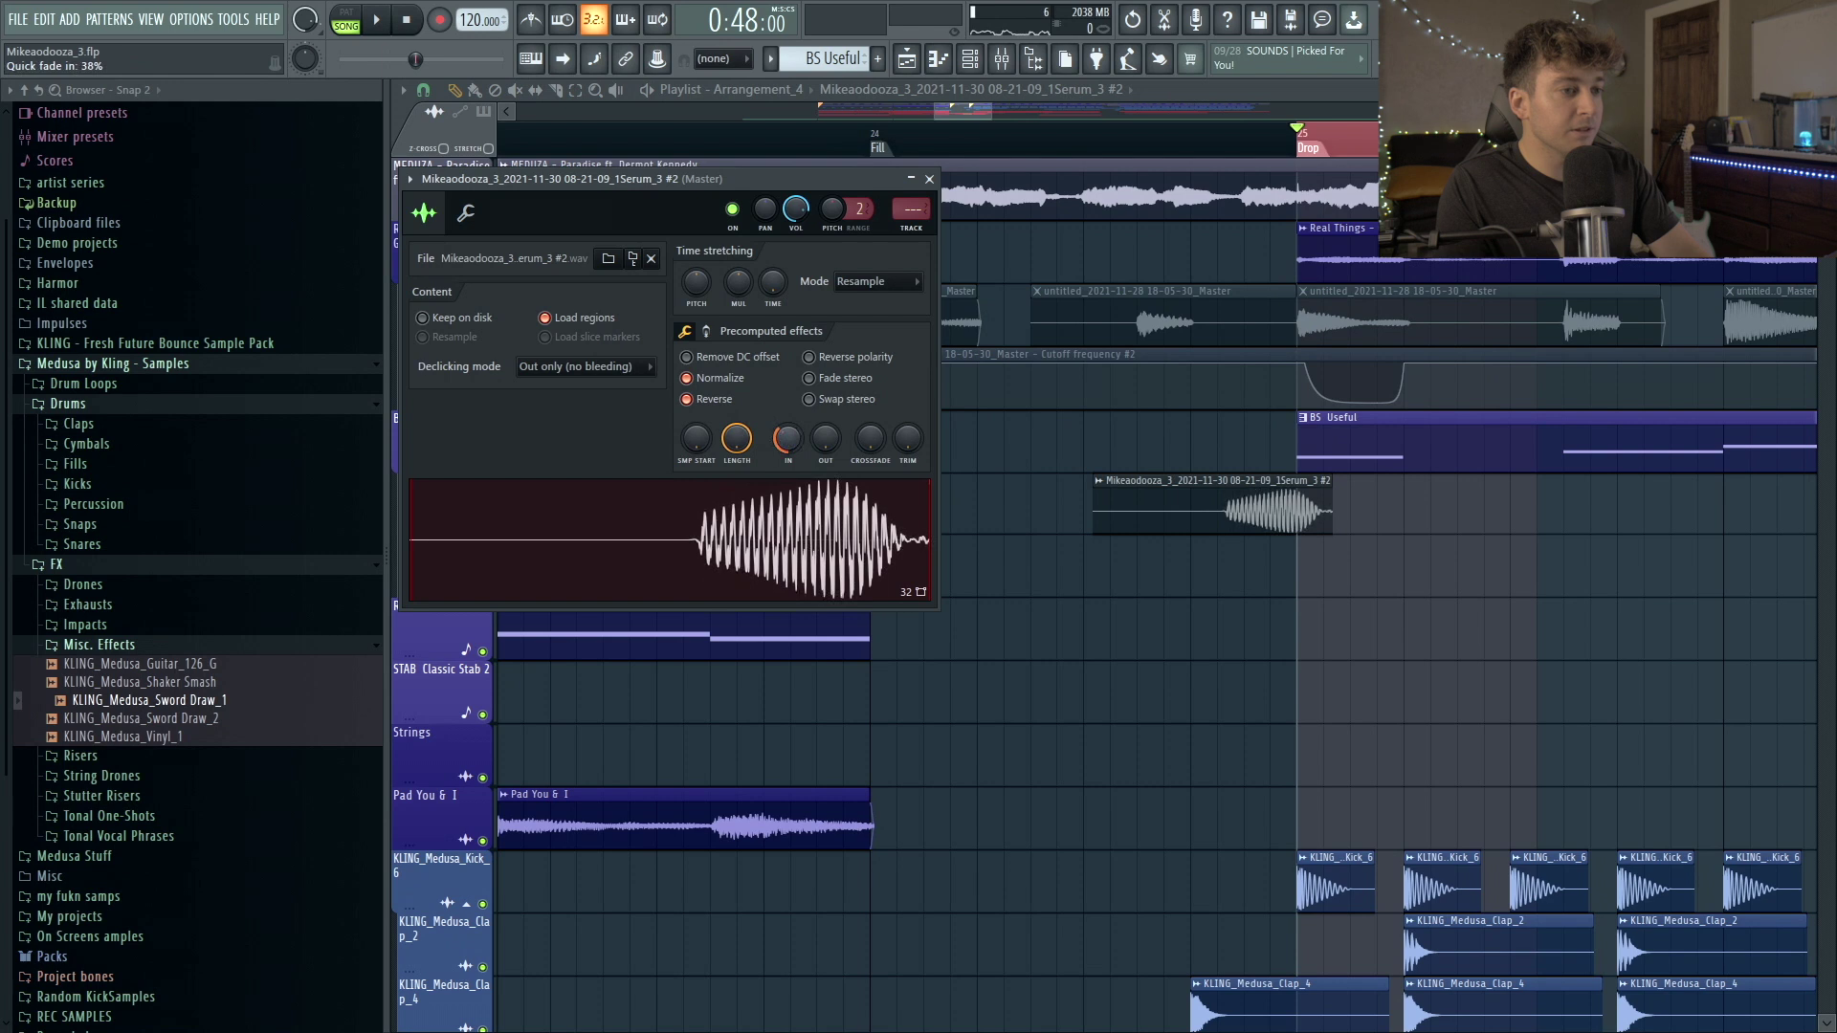
{"action": "right_click", "coordinate": [1169, 672]}
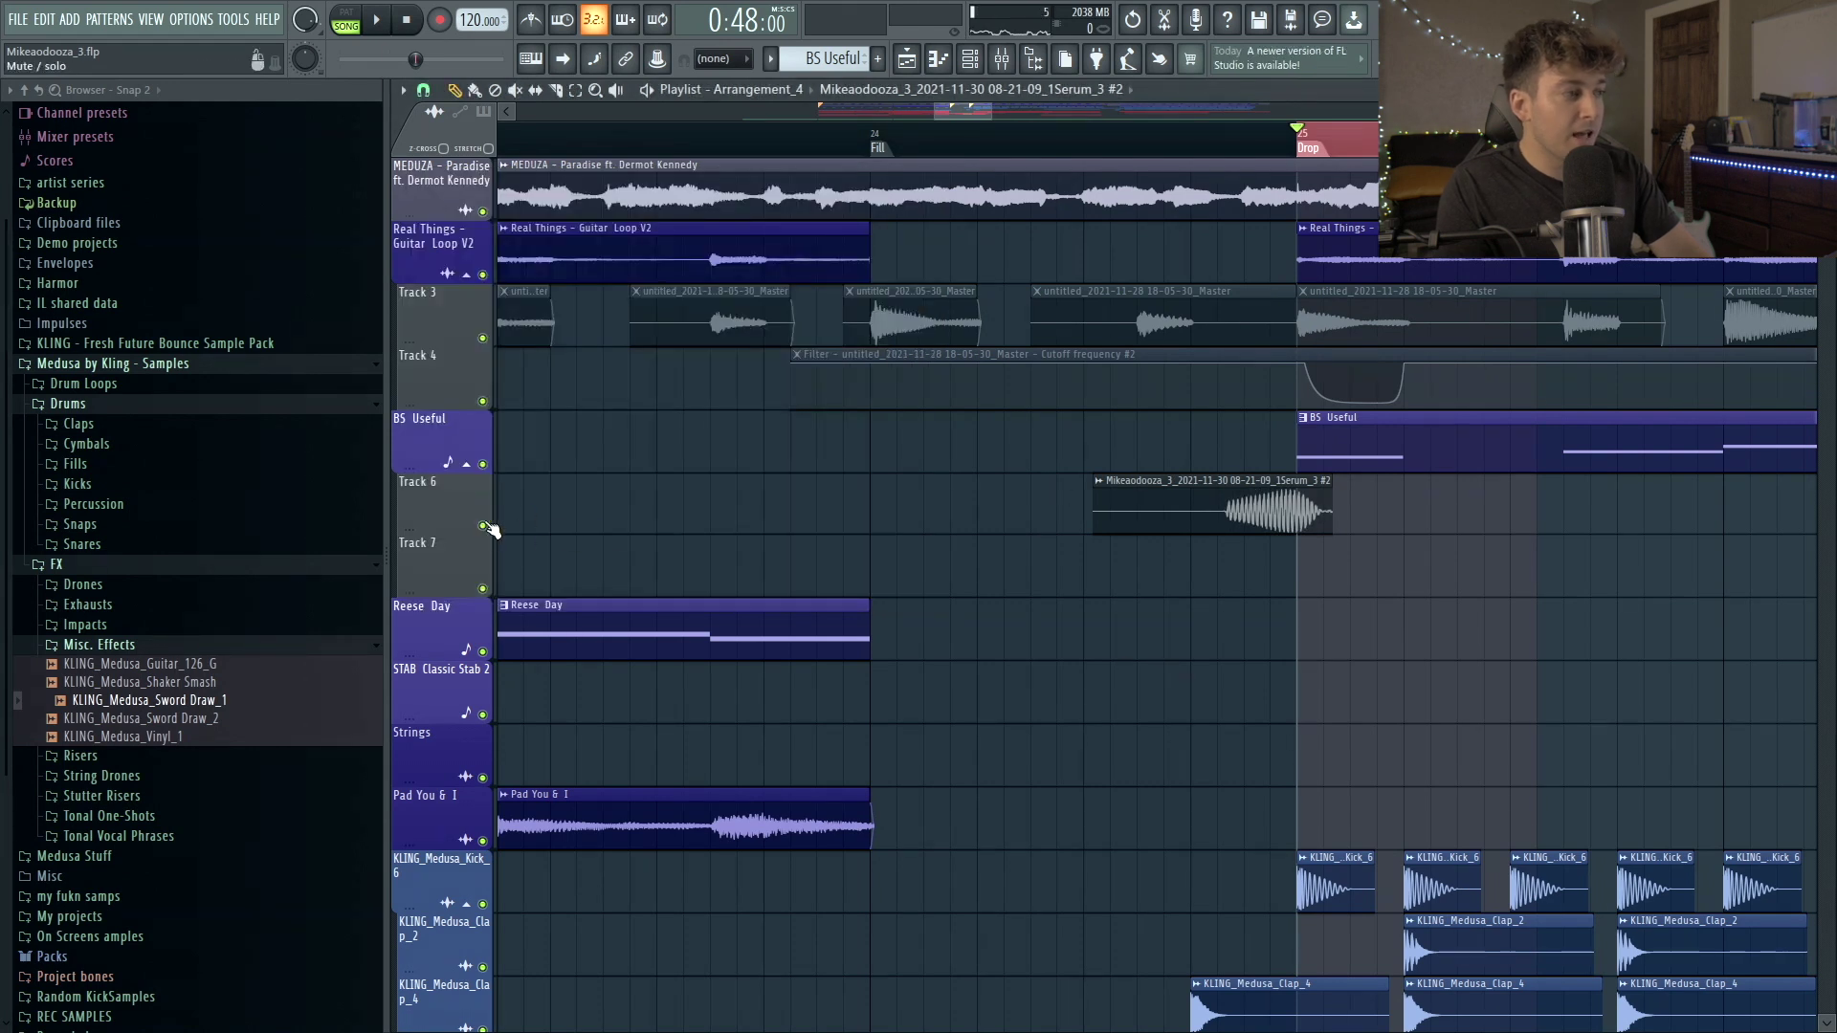
Insert two empty playlist tracks at Track 6 and keep the reversed bass clip on Track 6.
{"action": "right_click", "coordinate": [462, 496]}
{"action": "key", "text": "i"}
{"action": "right_click", "coordinate": [461, 496]}
{"action": "key", "text": "i"}
{"action": "left_click_drag", "start_coordinate": [1177, 623], "coordinate": [1178, 467]}
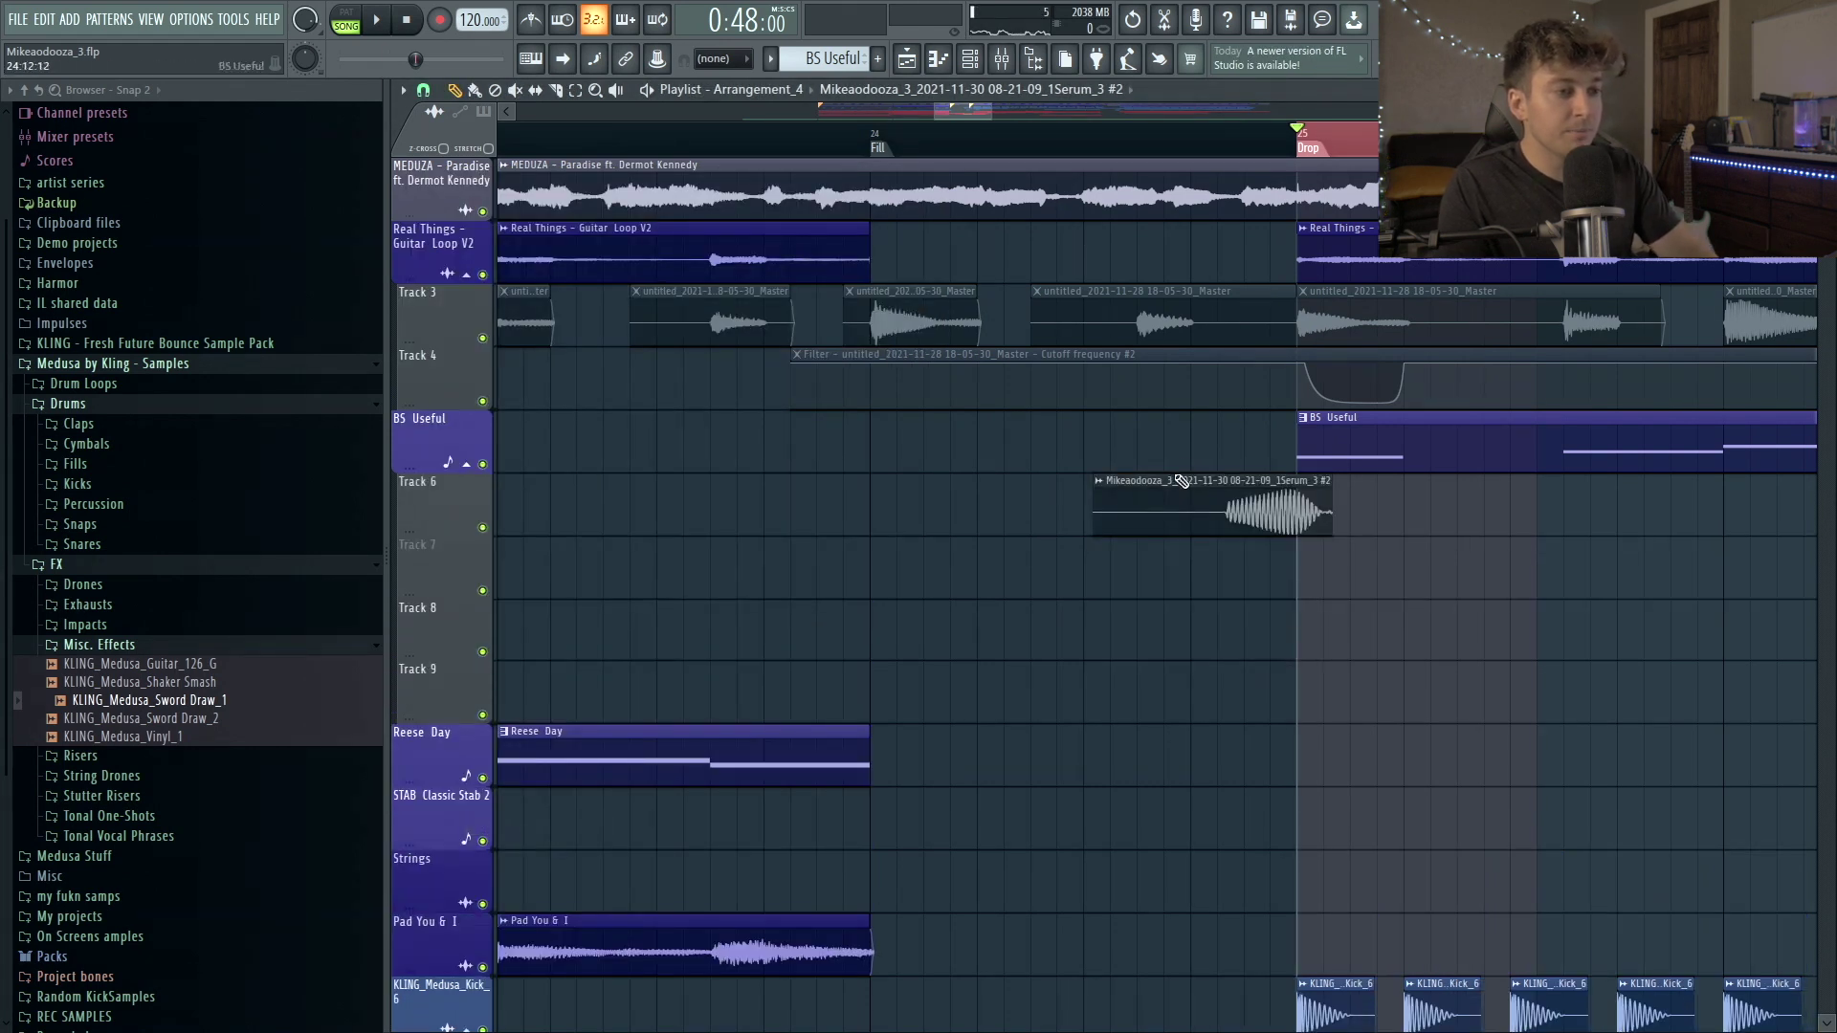
Add a volume automation clip for the reversed bass on Track 7, curving upward to the drop and cutting to zero there.
{"action": "left_click", "coordinate": [1101, 487]}
{"action": "left_click", "coordinate": [1412, 658]}
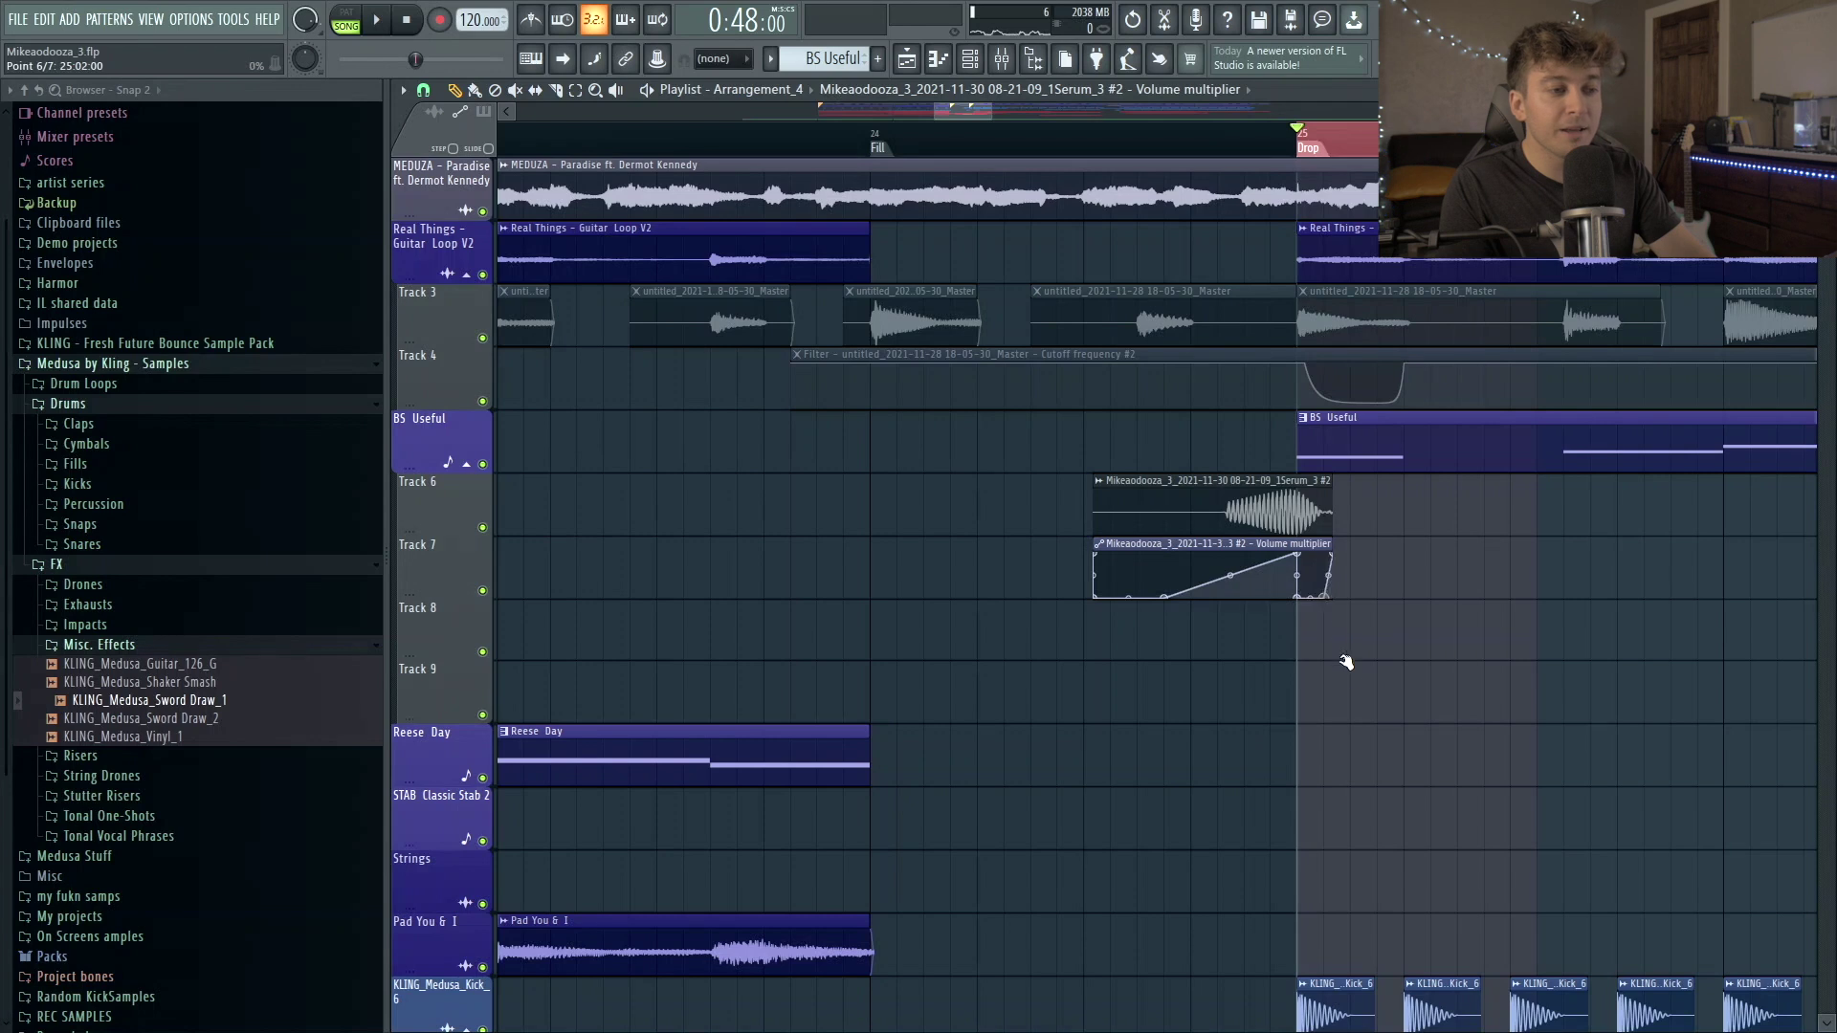
{"action": "left_click", "coordinate": [866, 153]}
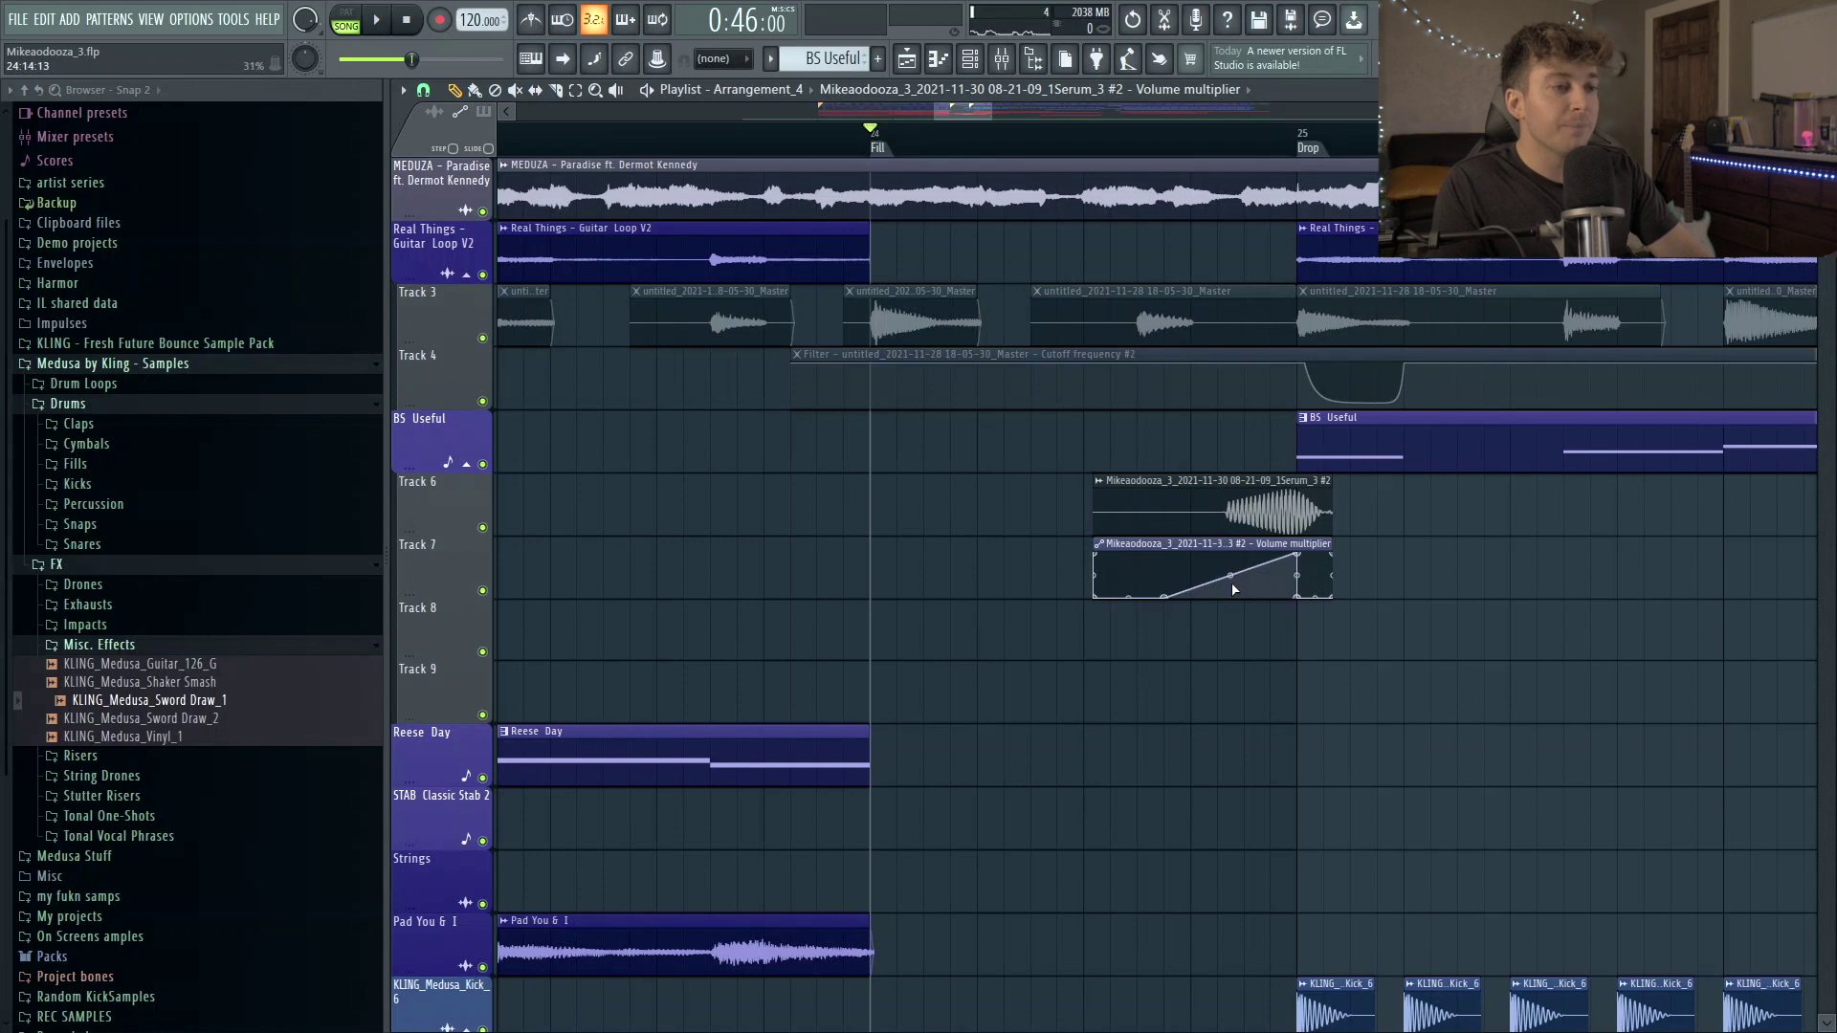
{"action": "left_click_drag", "start_coordinate": [1230, 575], "coordinate": [1215, 594]}
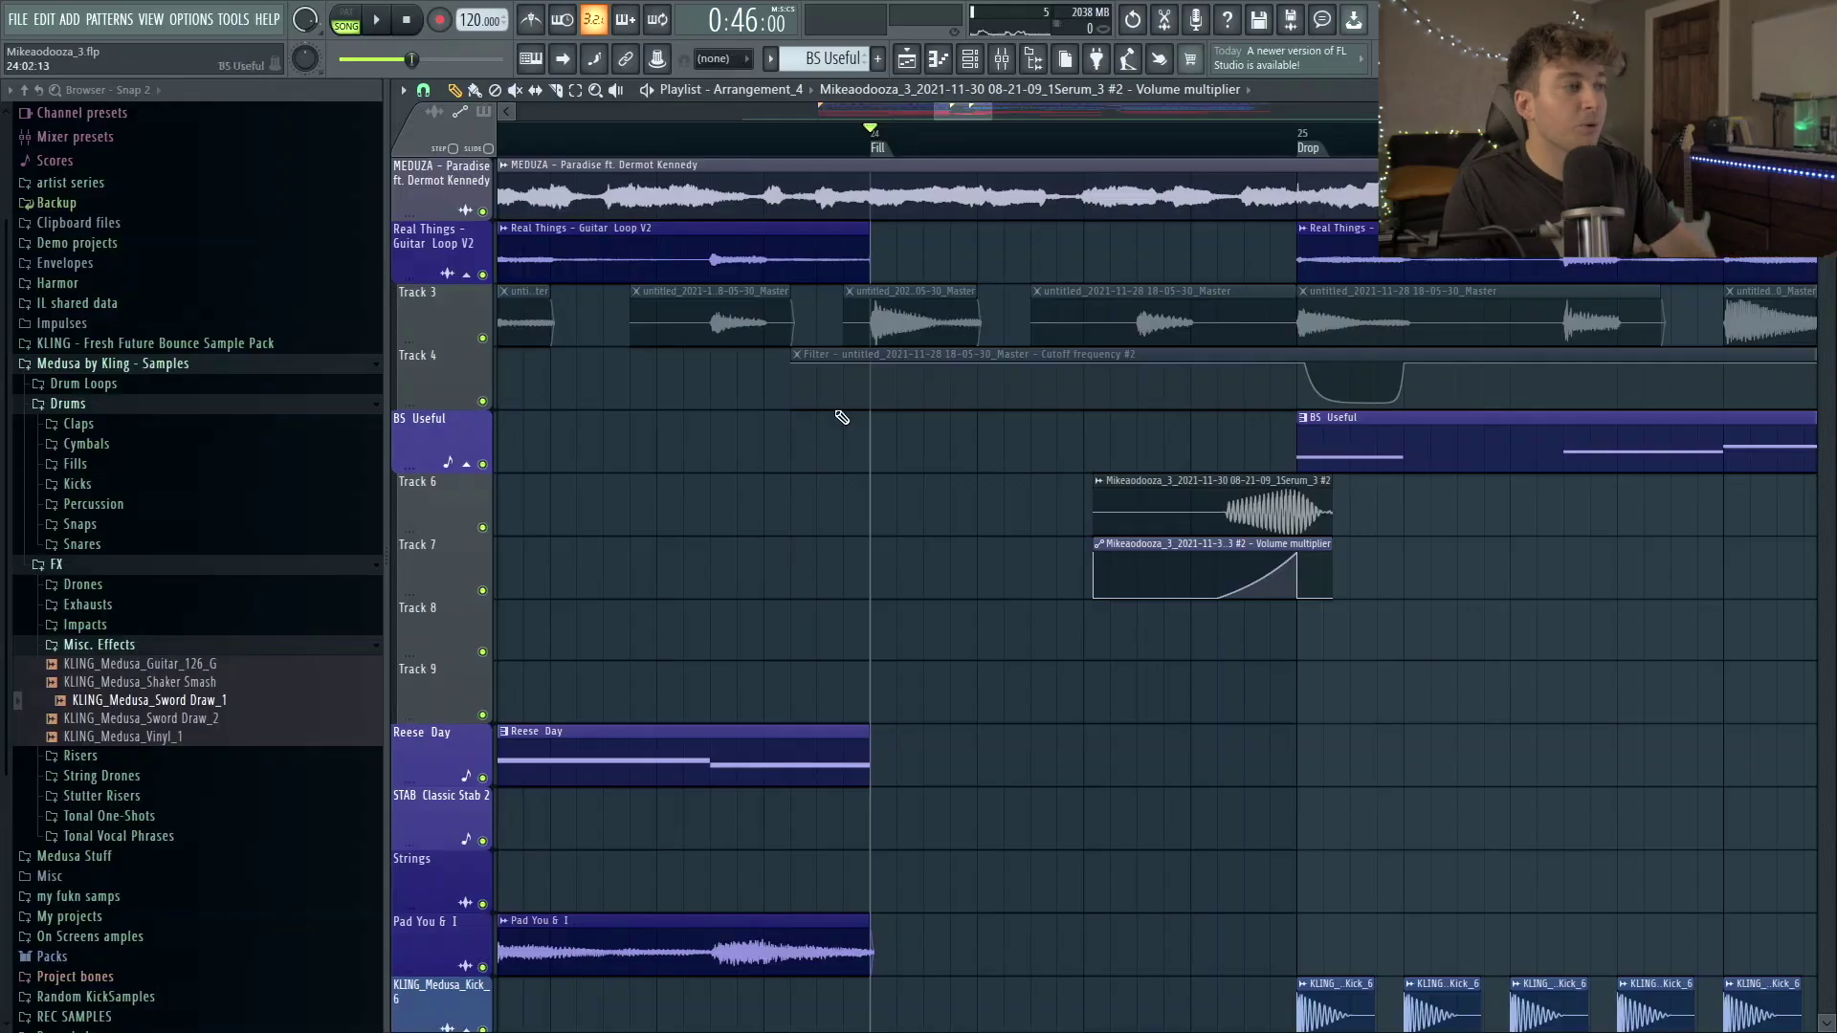
Play the Real Things guitar loop in solo from the start of the drop.
{"action": "right_click", "coordinate": [483, 274]}
{"action": "left_click", "coordinate": [1303, 134]}
{"action": "key", "text": "space"}
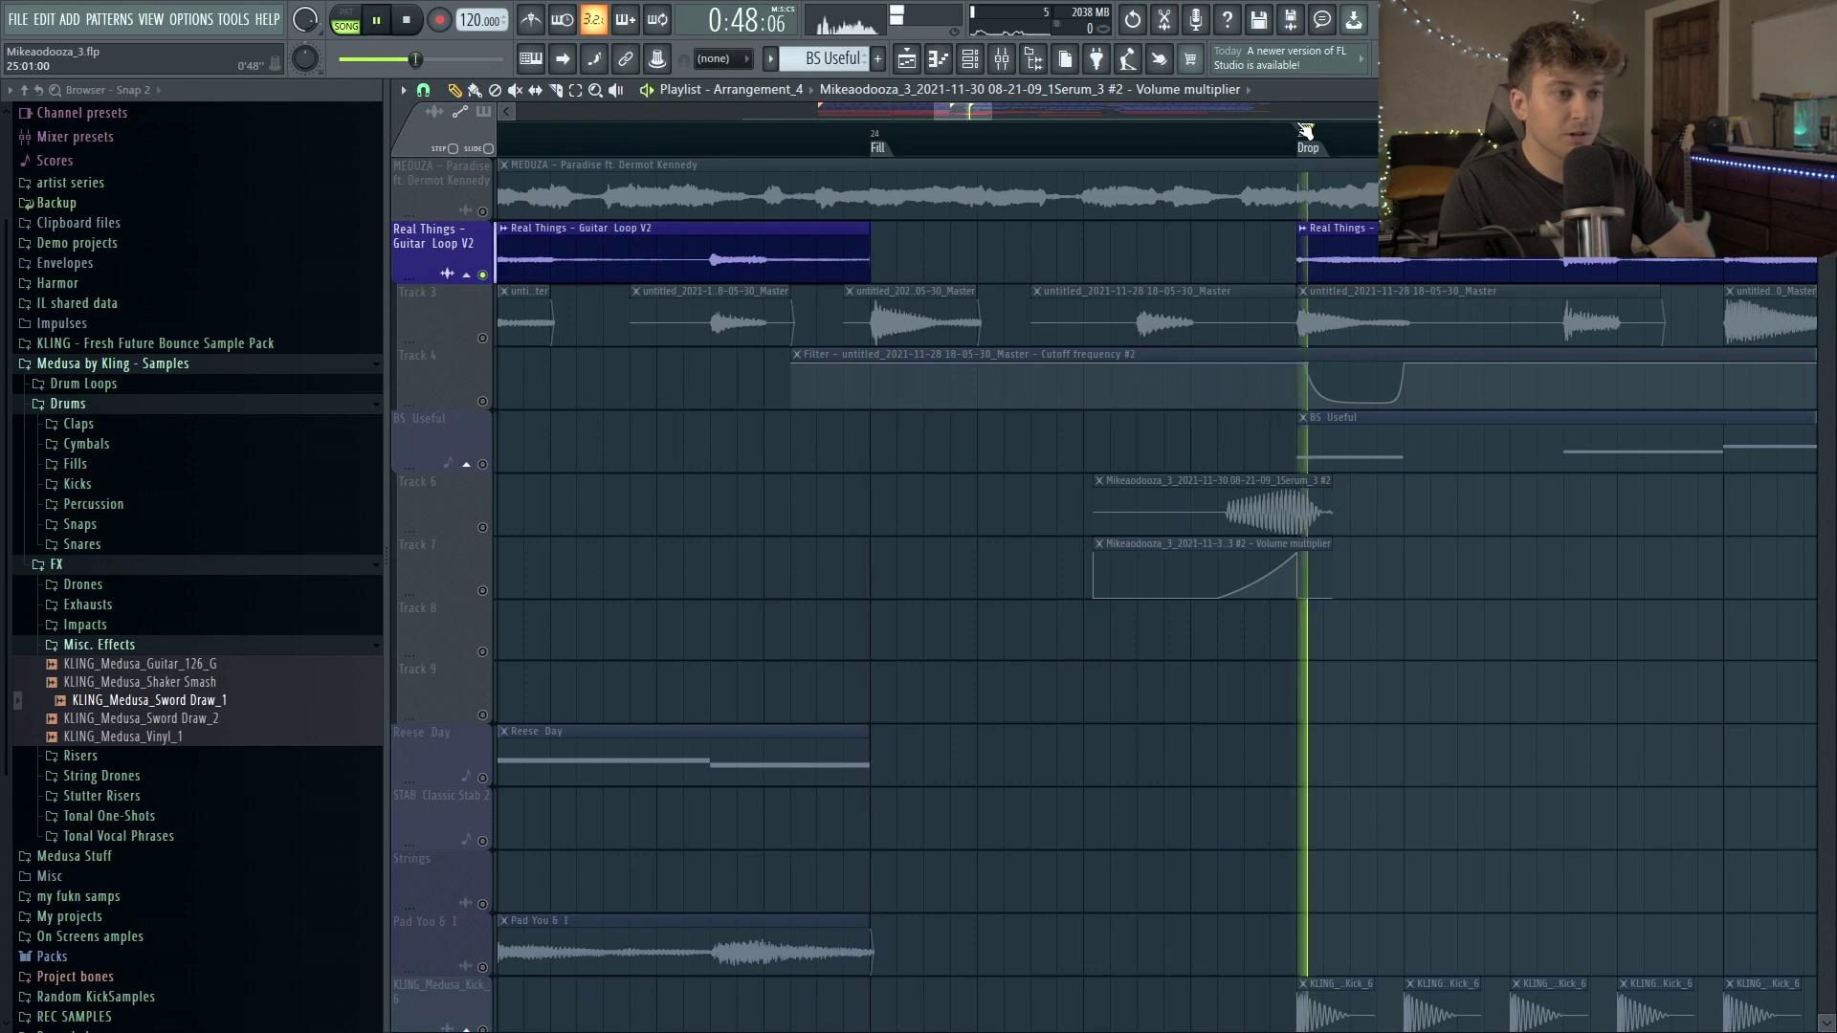
{"action": "key", "text": "space"}
Play the MEDUZA - Paradise track in solo across the start of the drop, and restore all tracks.
{"action": "right_click", "coordinate": [482, 211]}
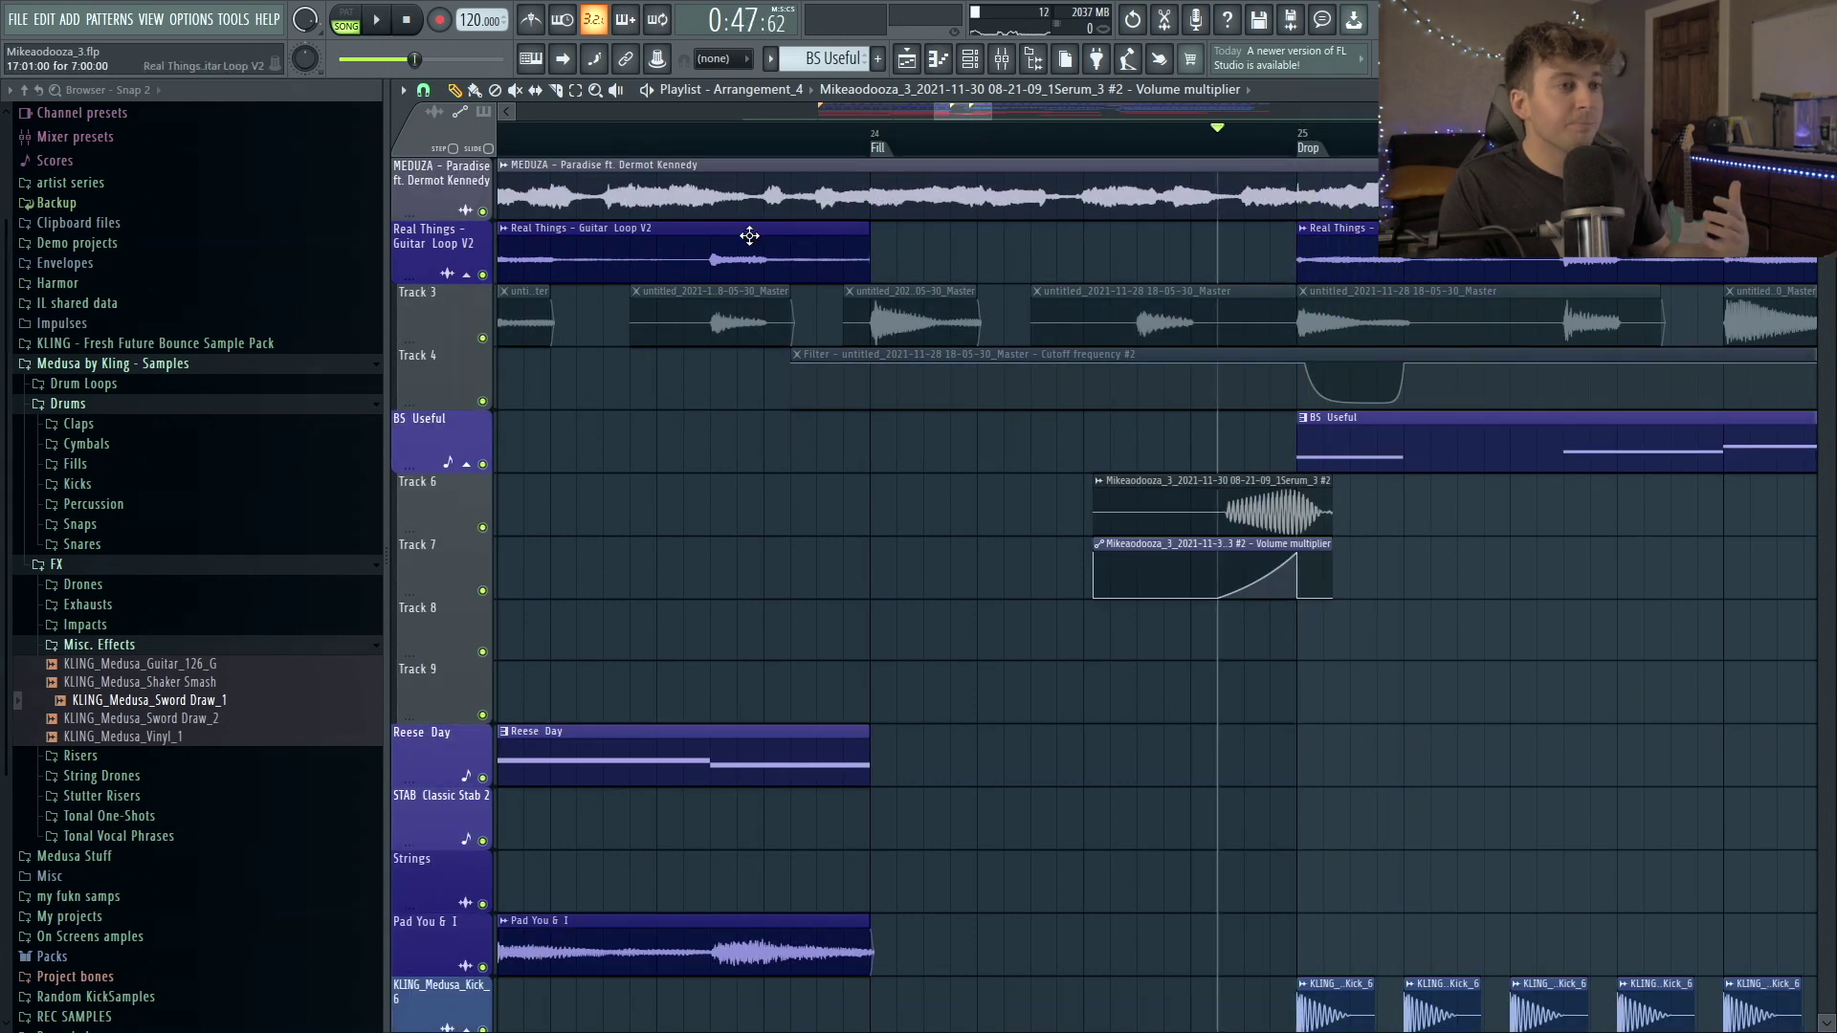
{"action": "key", "text": "space"}
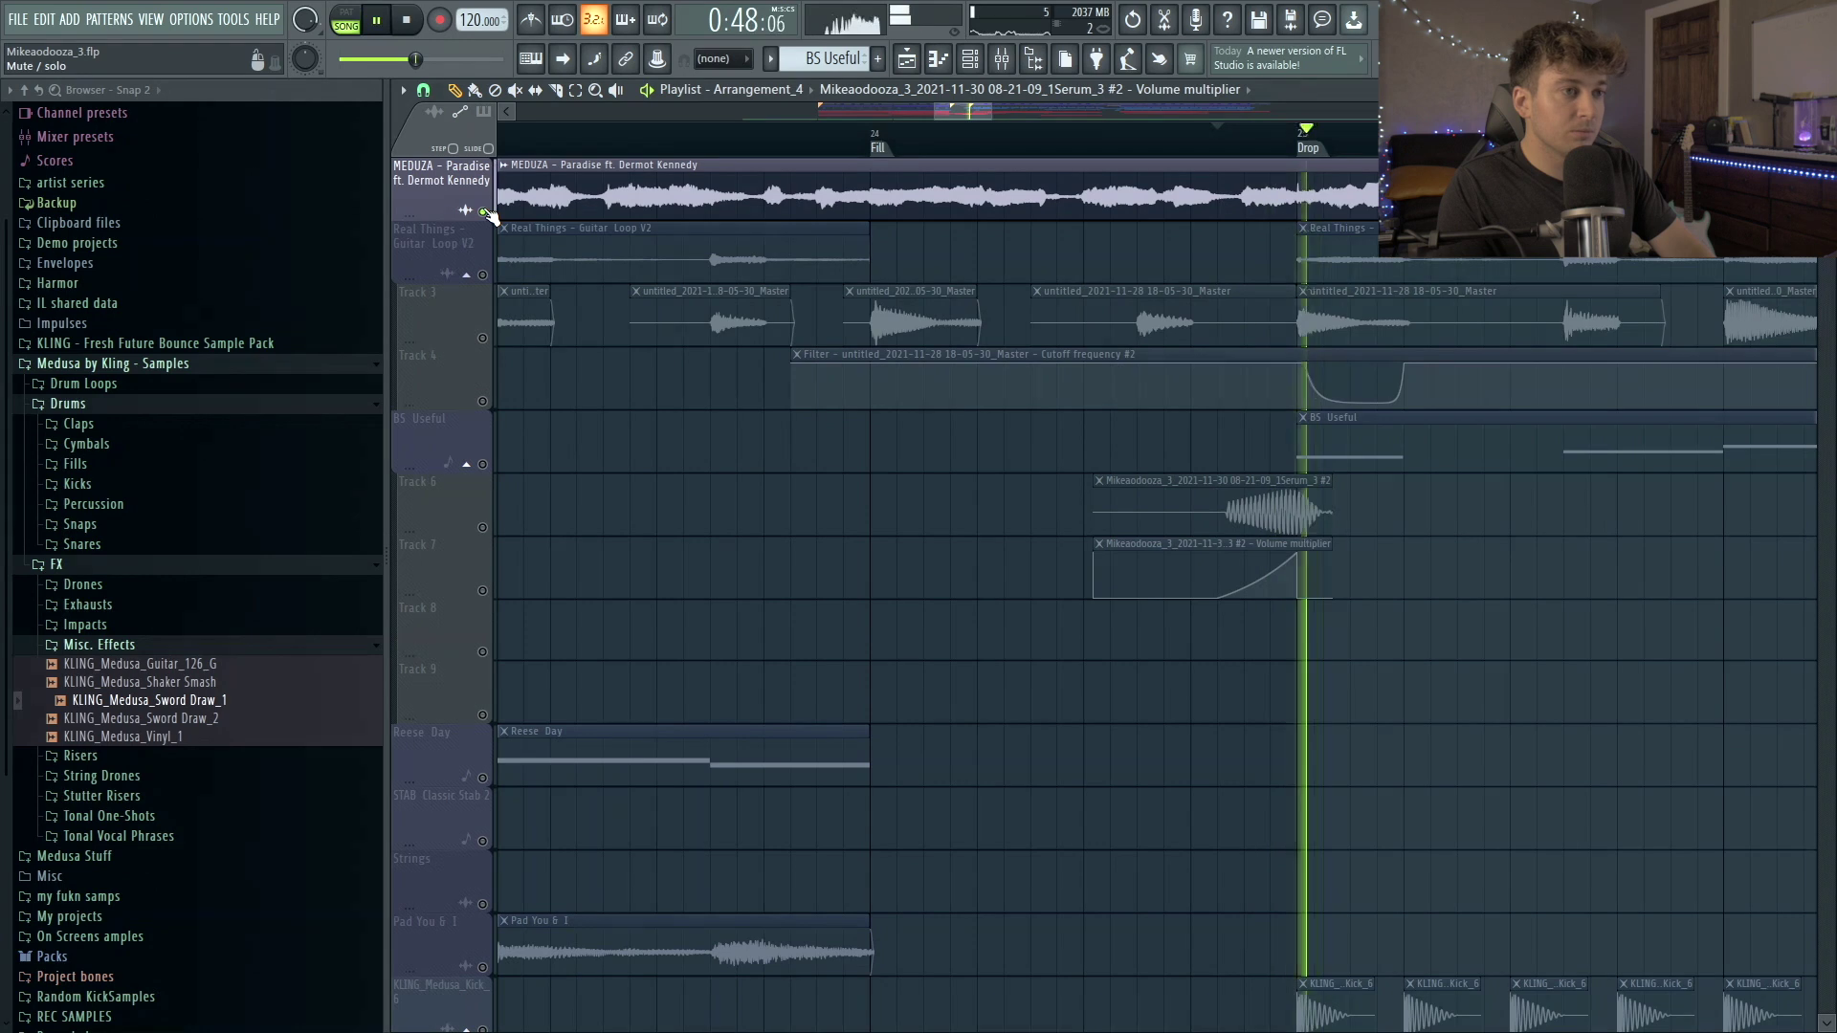
{"action": "key", "text": "space"}
{"action": "right_click", "coordinate": [484, 211]}
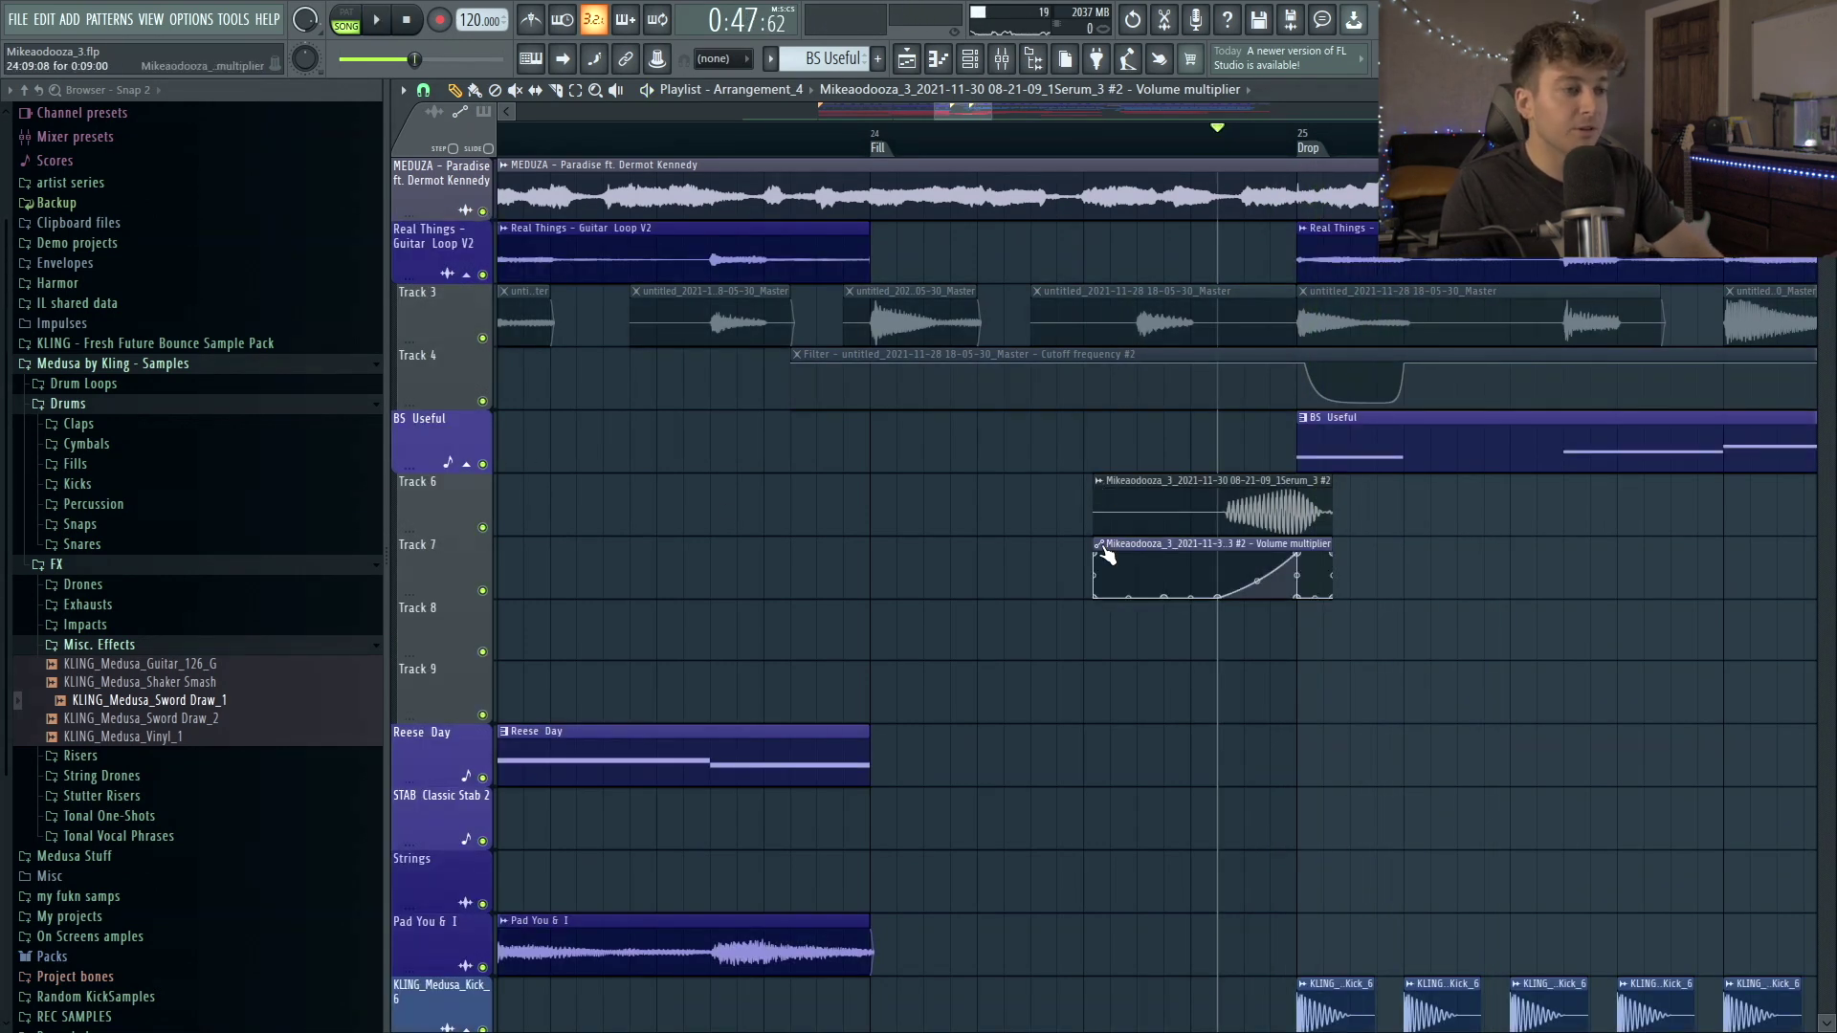
Shift the reversed bass clip slightly later, trim its end to just after the drop, and play from beat 3 of bar 24.
{"action": "left_click", "coordinate": [1180, 155]}
{"action": "double_click", "coordinate": [1195, 502]}
{"action": "key", "text": "space"}
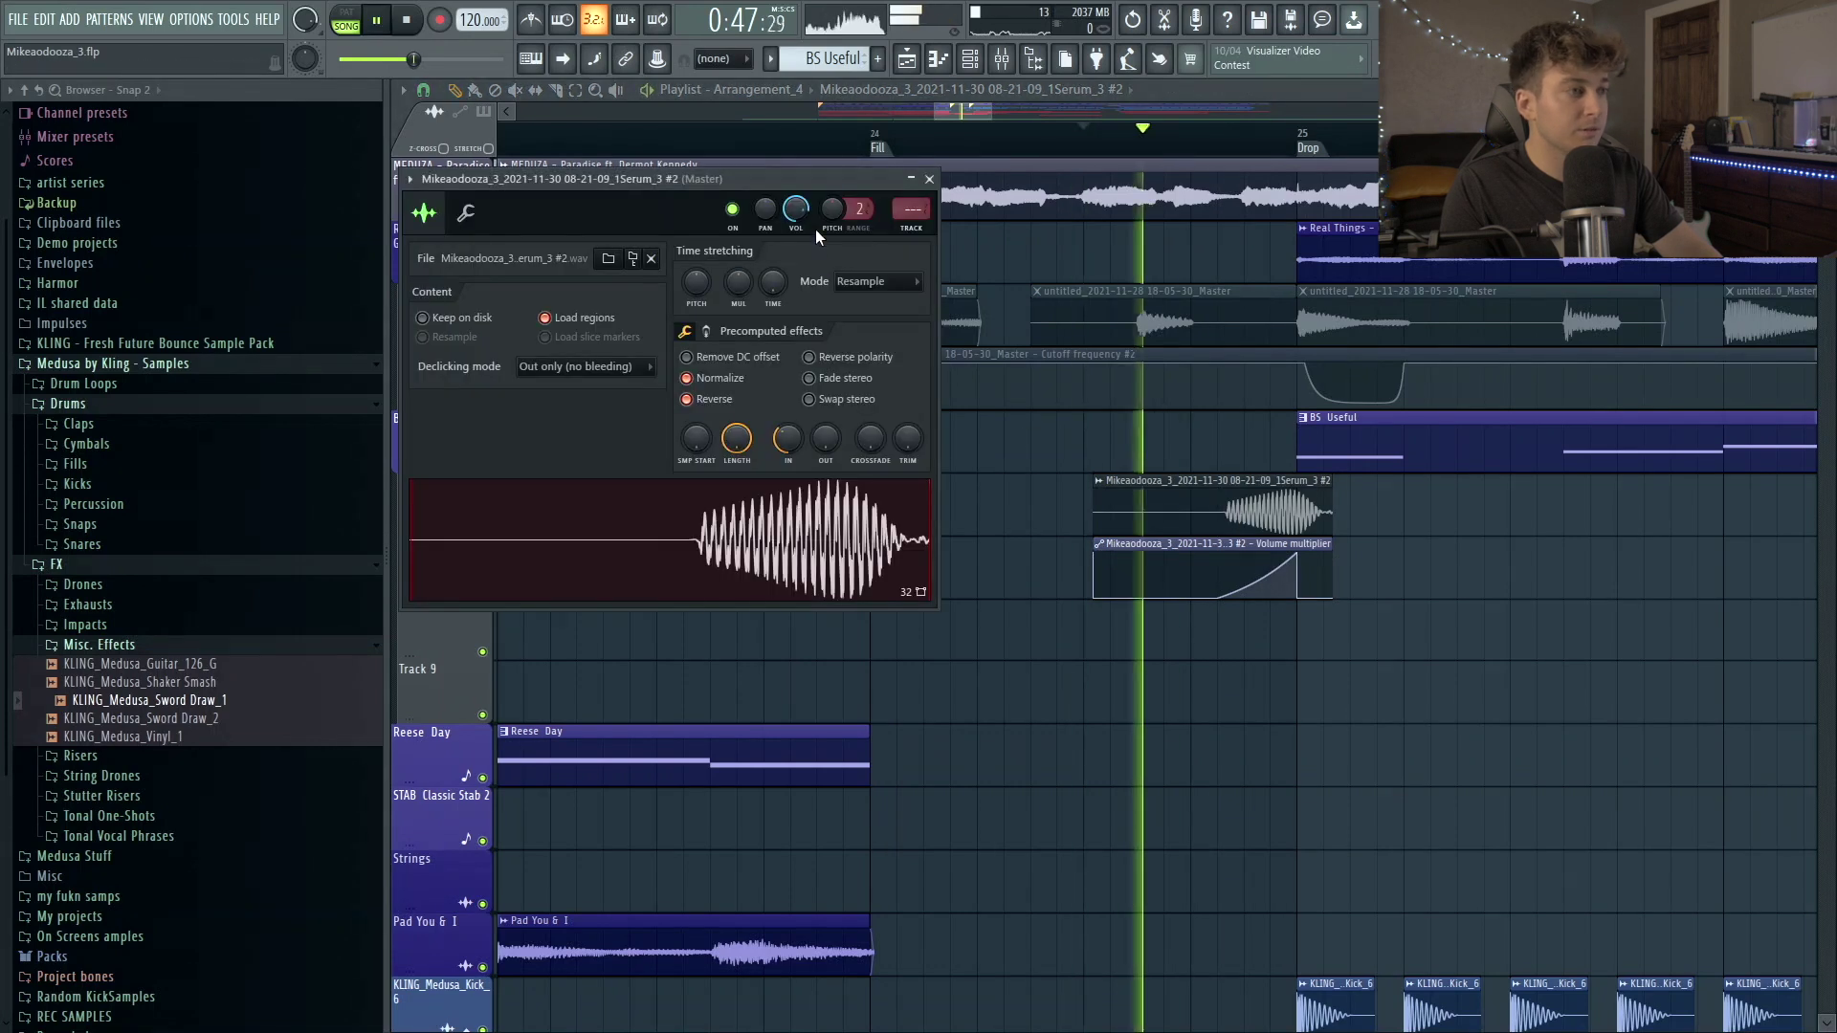
{"action": "key", "text": "Escape"}
{"action": "key", "text": "space"}
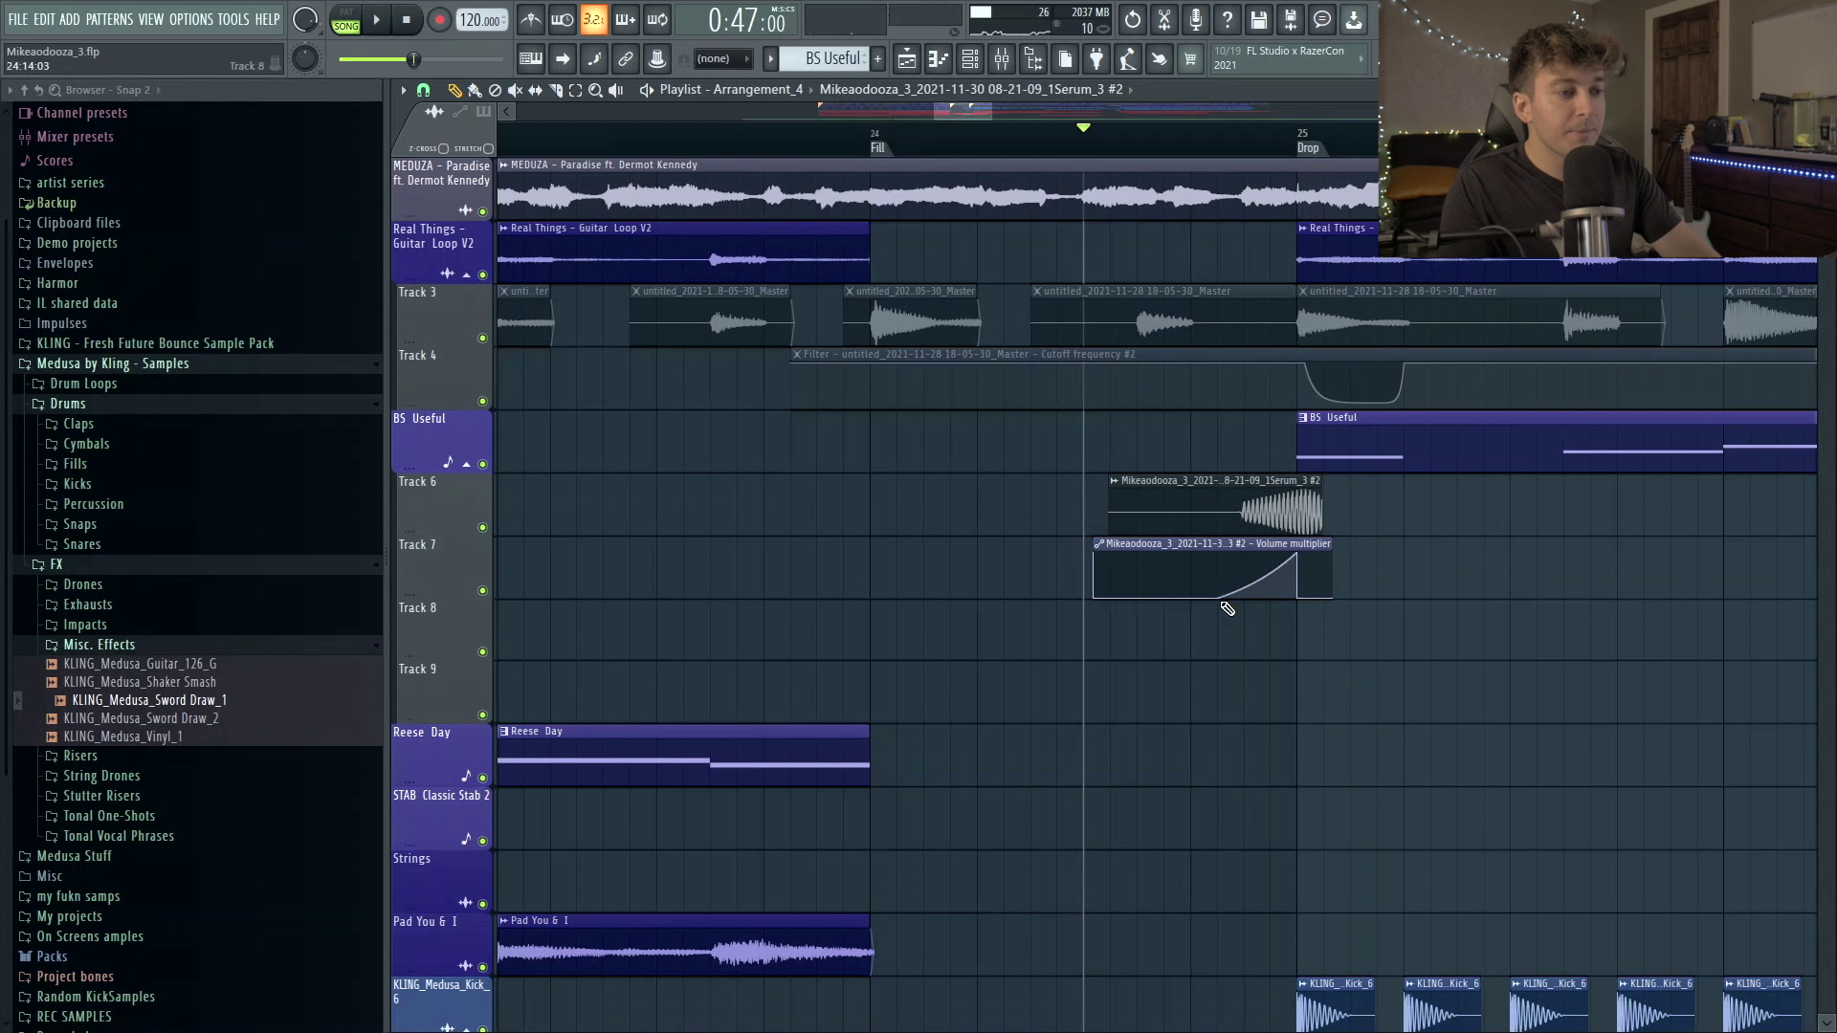
Change the rising segment of the reversed bass volume automation to a Wave shape with 57% tension and play it.
{"action": "right_click", "coordinate": [1297, 558]}
{"action": "left_click", "coordinate": [1329, 833]}
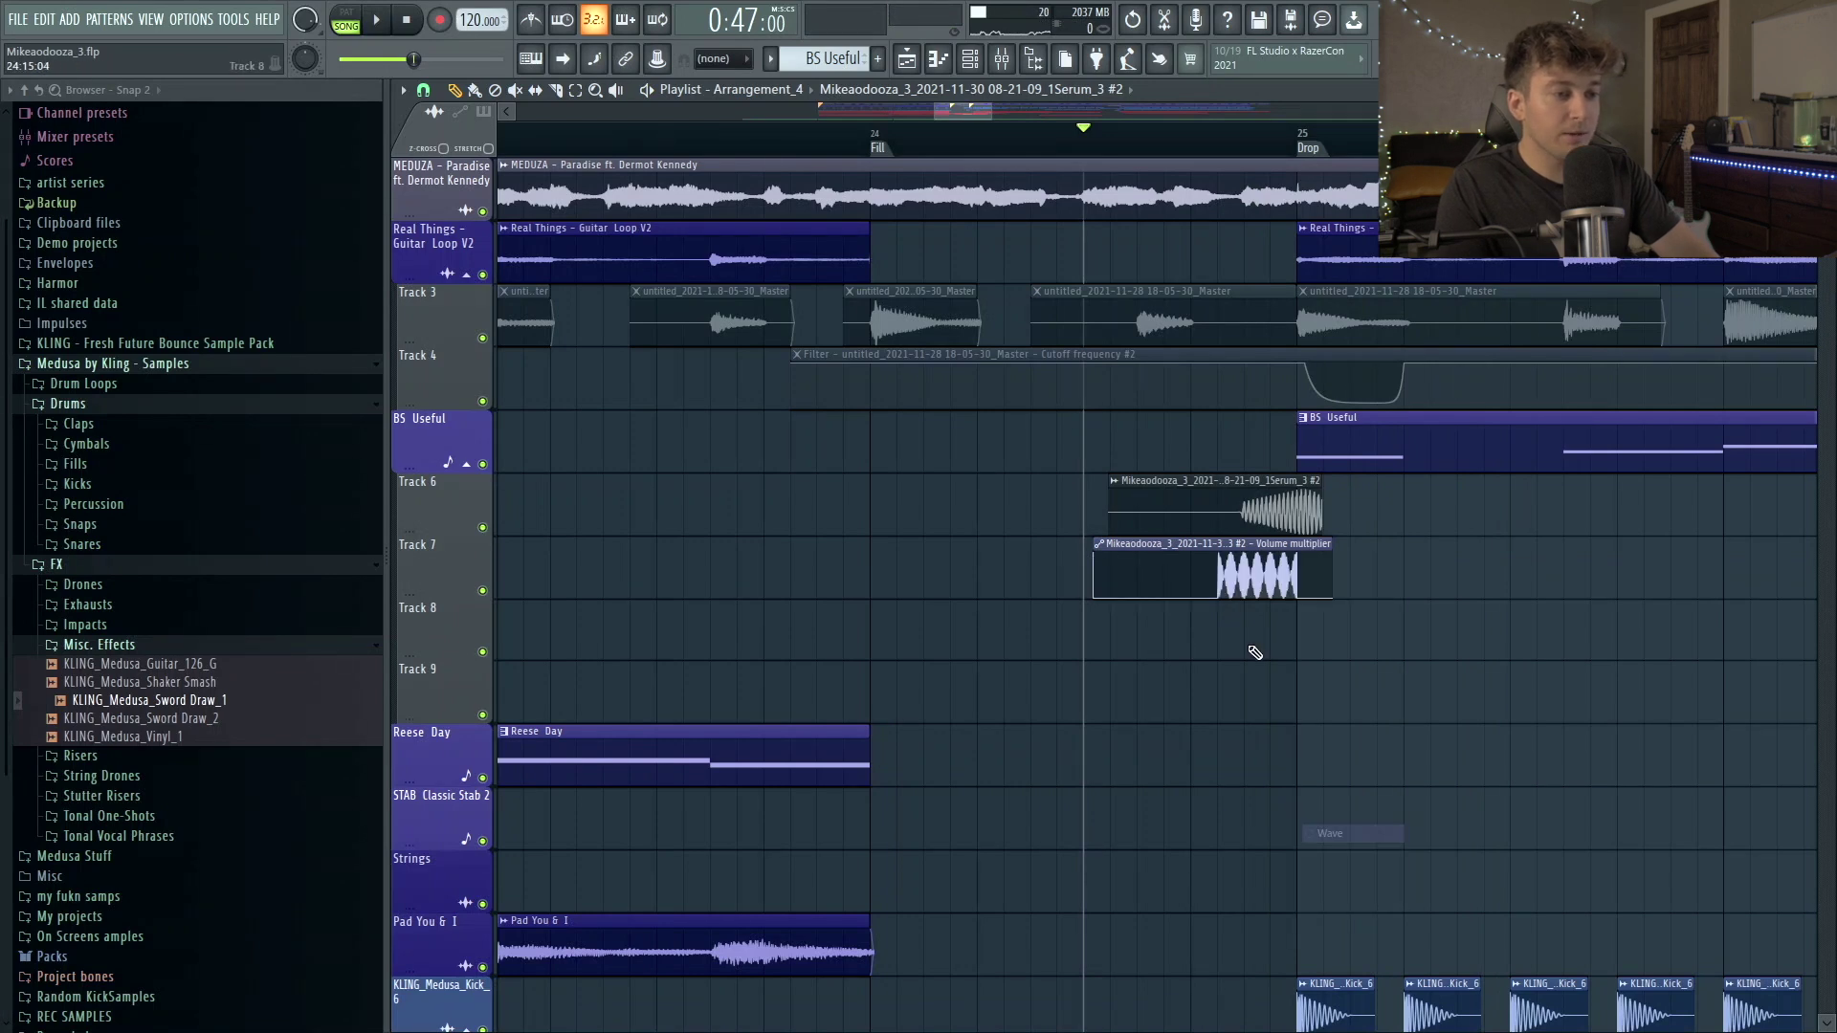
{"action": "scroll", "coordinate": [1324, 640], "scroll_direction": "up", "scroll_amount": 3}
{"action": "left_click_drag", "start_coordinate": [1167, 552], "coordinate": [1167, 540]}
{"action": "key", "text": "space"}
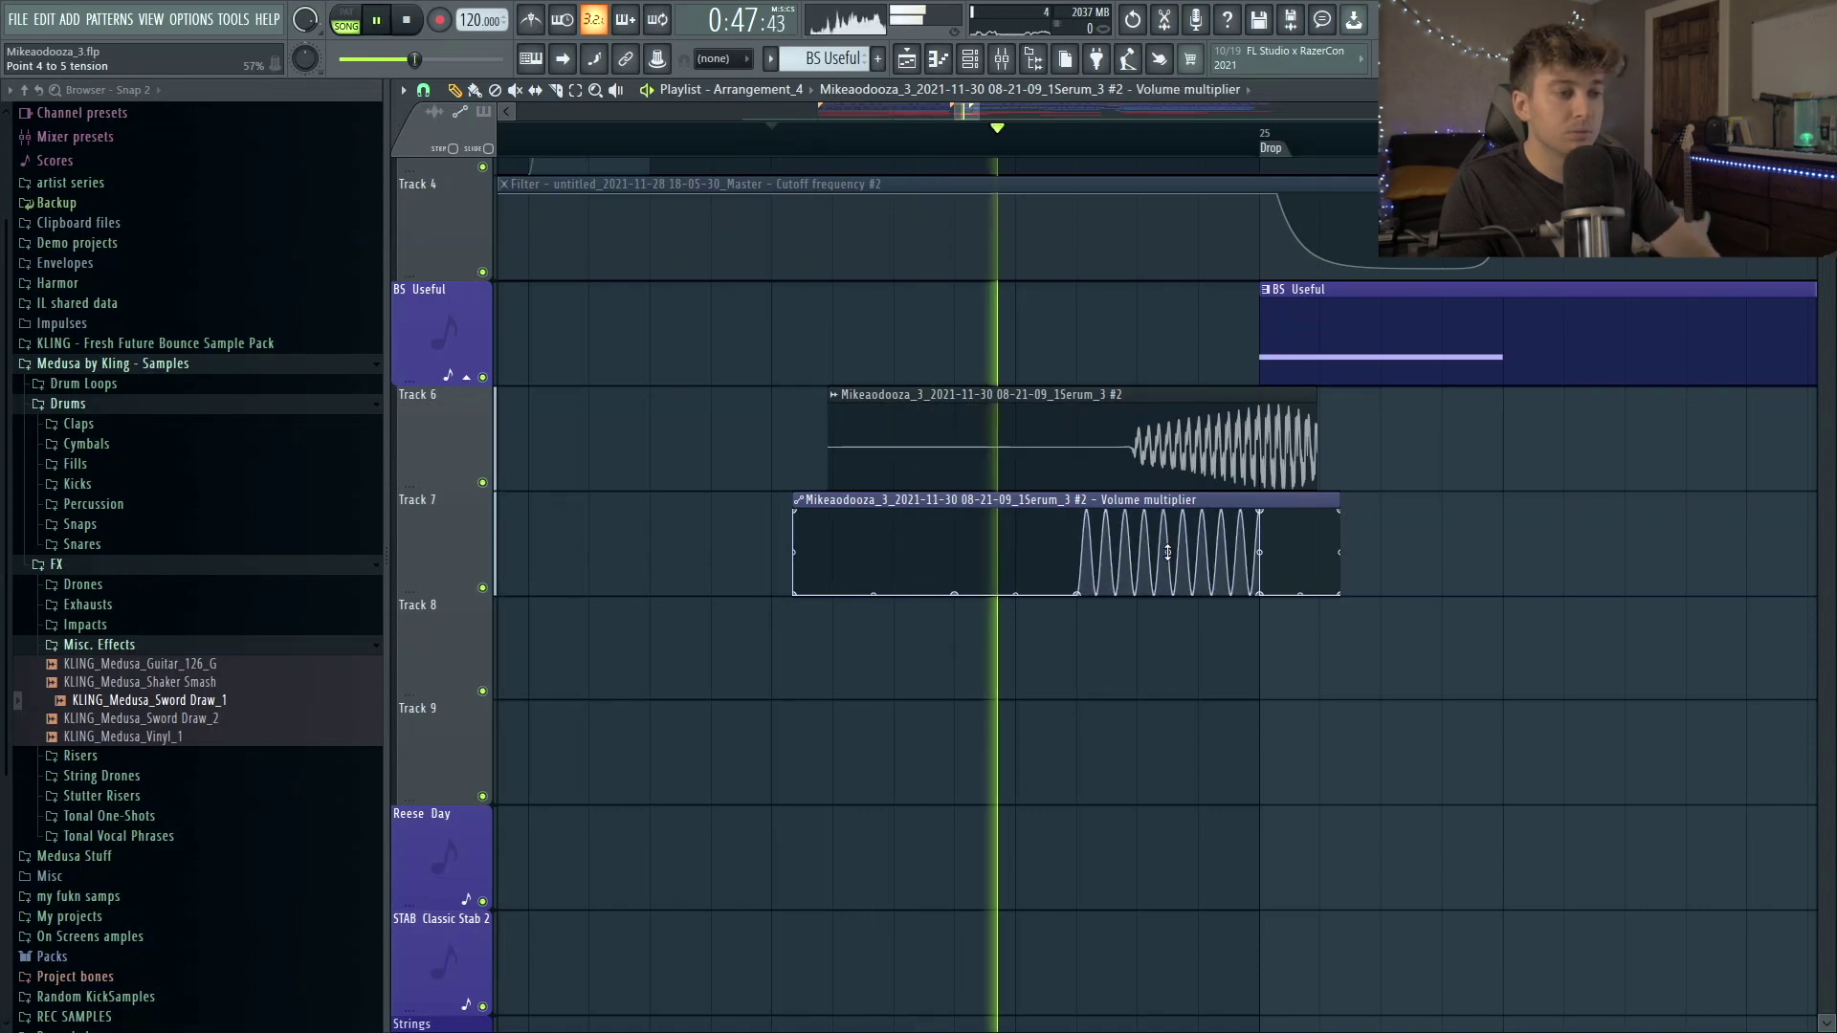
Set the volume wave's tension to 60% and play the reversed bass into the drop.
{"action": "key", "text": "space"}
{"action": "key", "text": "space"}
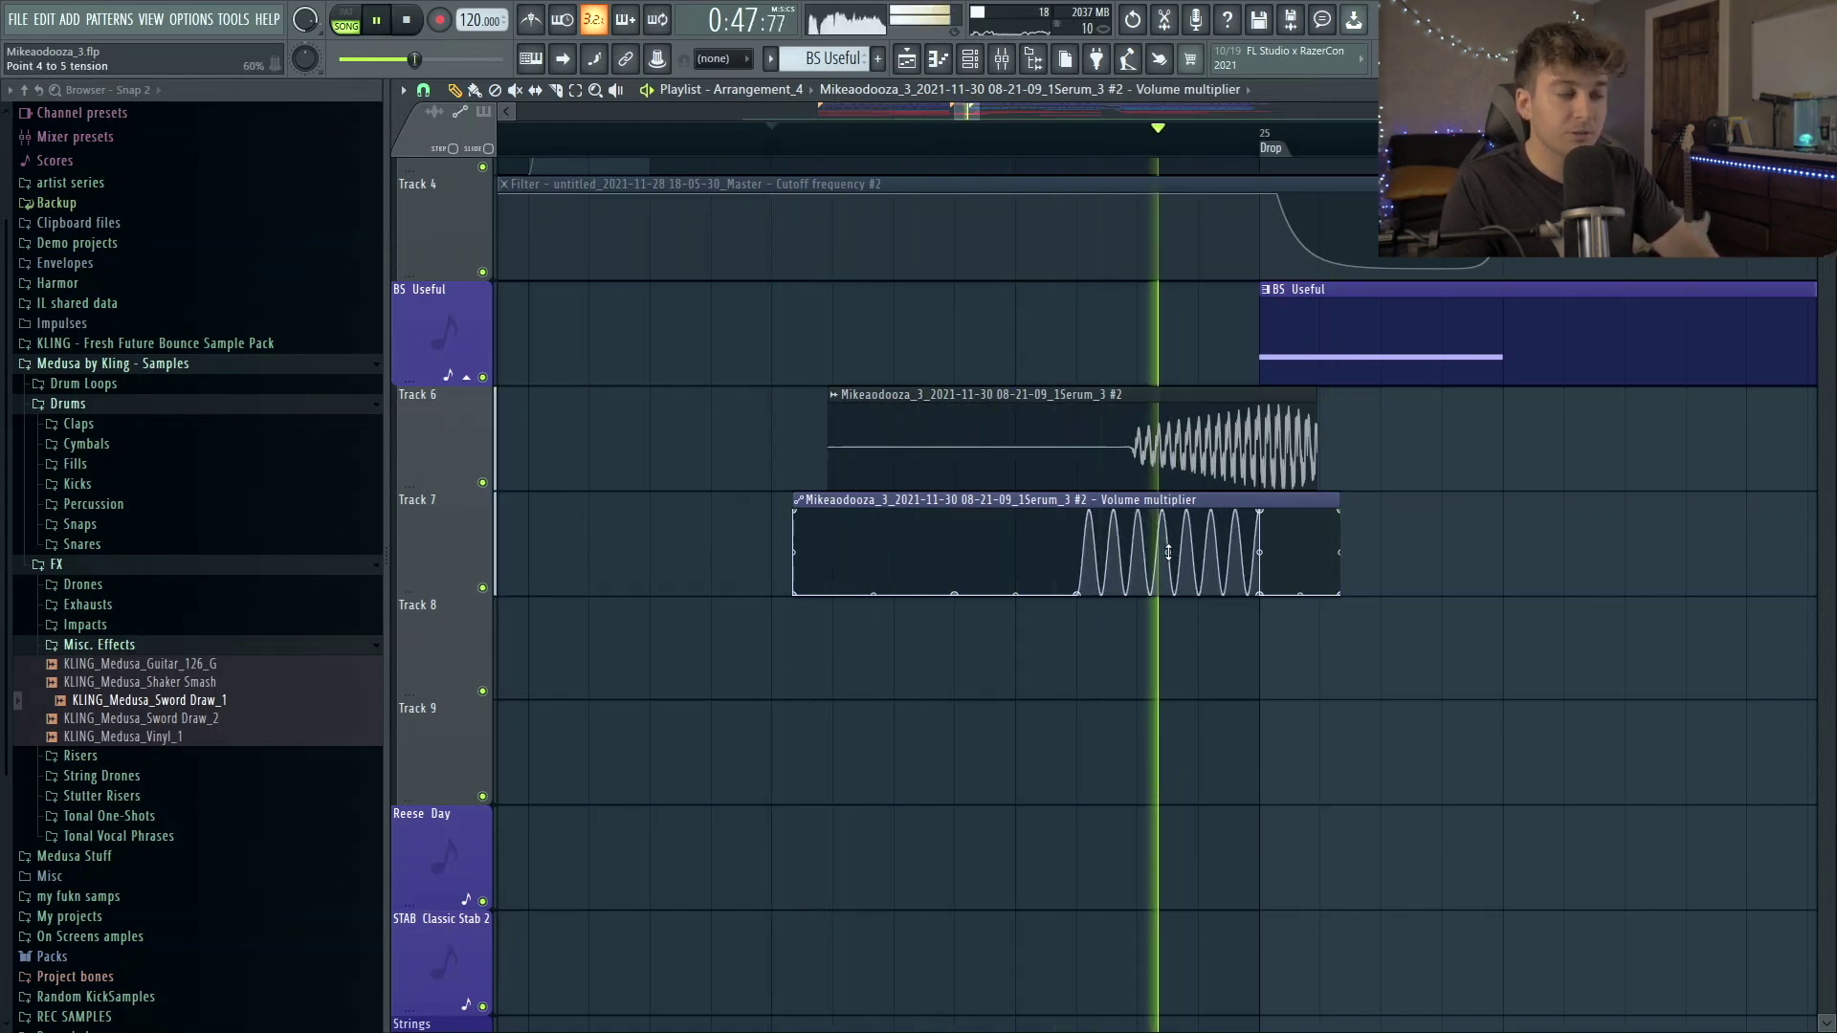
{"action": "left_click_drag", "start_coordinate": [1167, 552], "coordinate": [1168, 552]}
{"action": "key", "text": "space"}
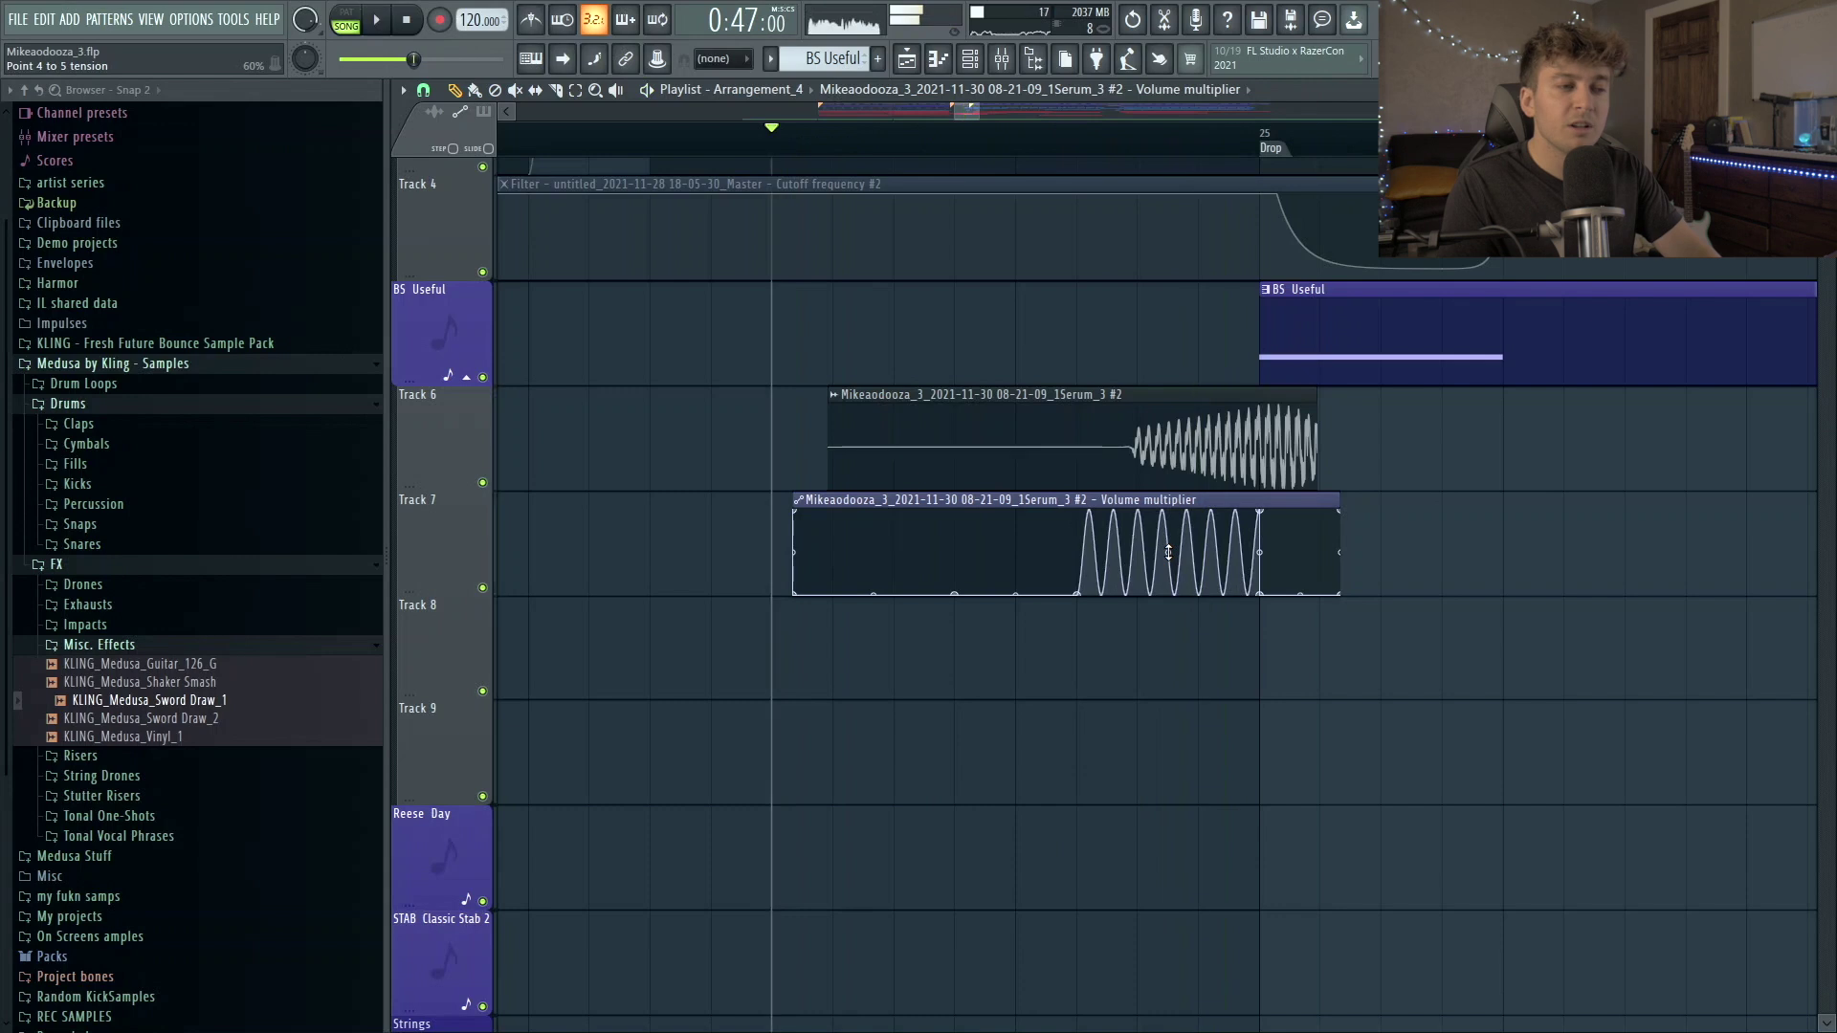
{"action": "key", "text": "space"}
{"action": "left_click_drag", "start_coordinate": [1168, 552], "coordinate": [1168, 552]}
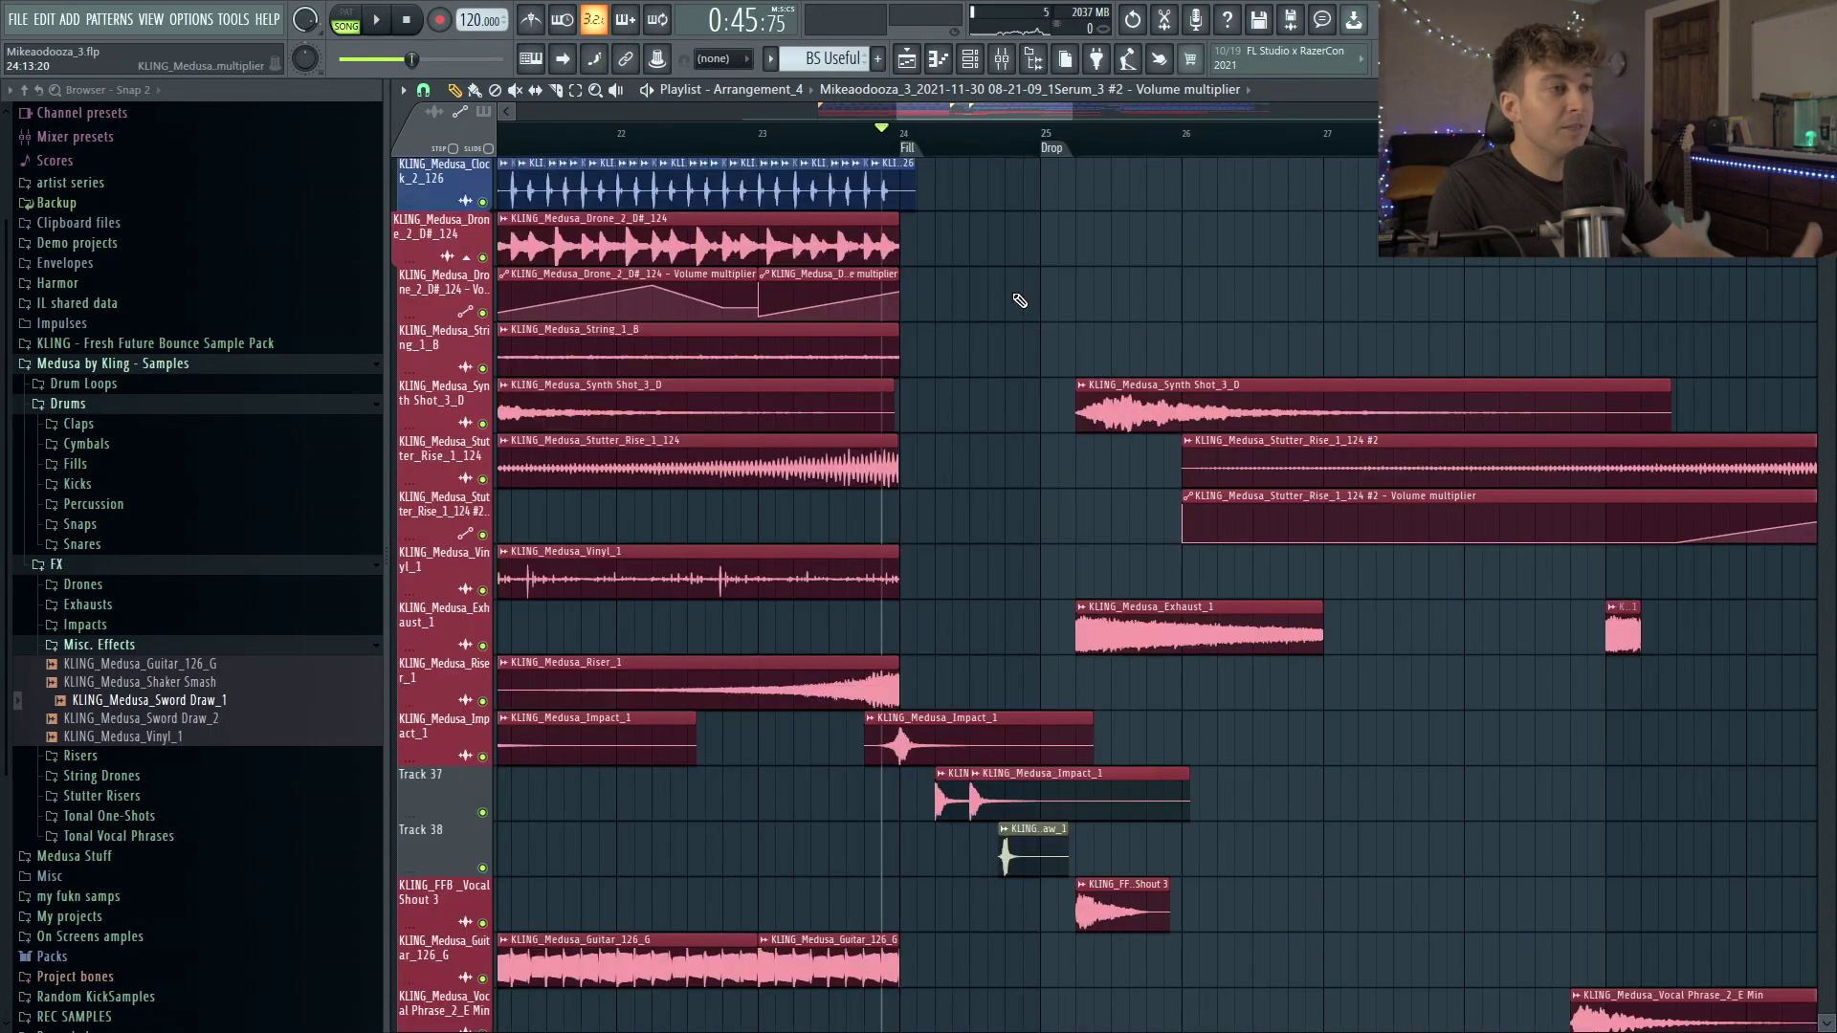
Open the Claps_Big sample folder under Drums, Claps and preview KLING_Medusa_BigClap_1.
{"action": "scroll", "coordinate": [1019, 300], "scroll_direction": "up", "scroll_amount": 5}
{"action": "scroll", "coordinate": [1033, 334], "scroll_direction": "down", "scroll_amount": 4}
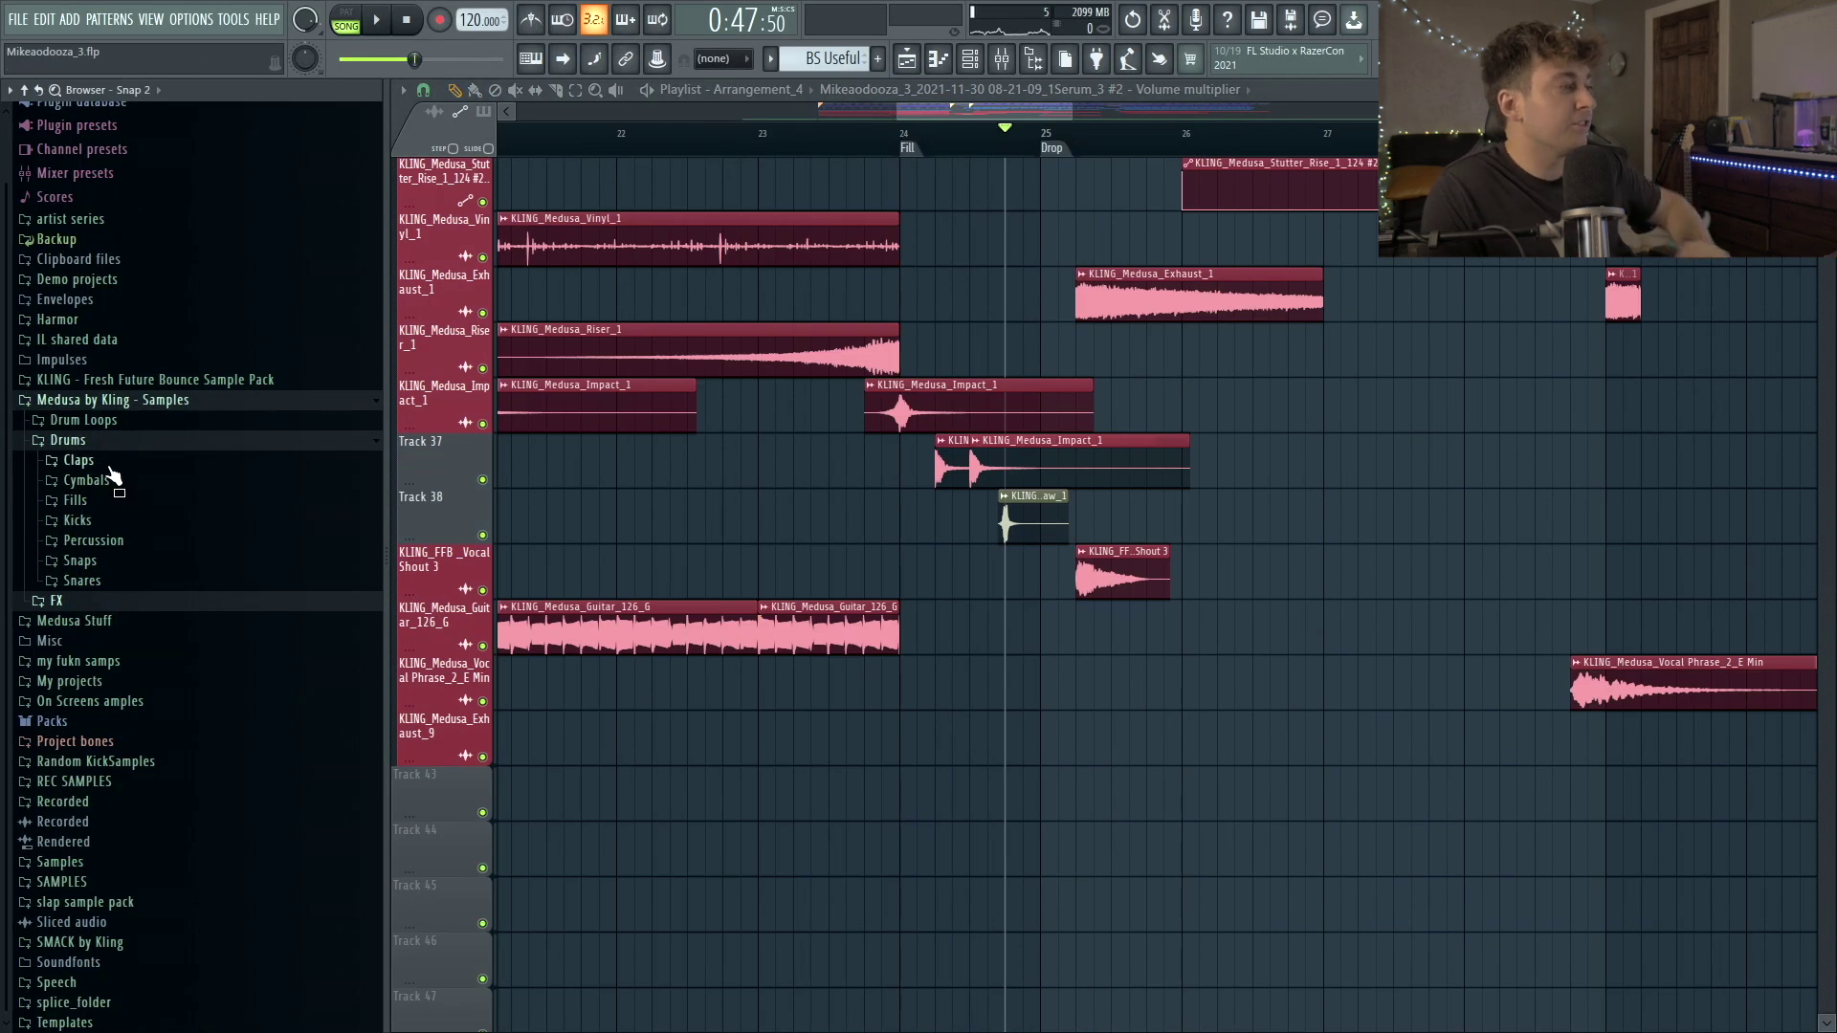
{"action": "left_click", "coordinate": [109, 467]}
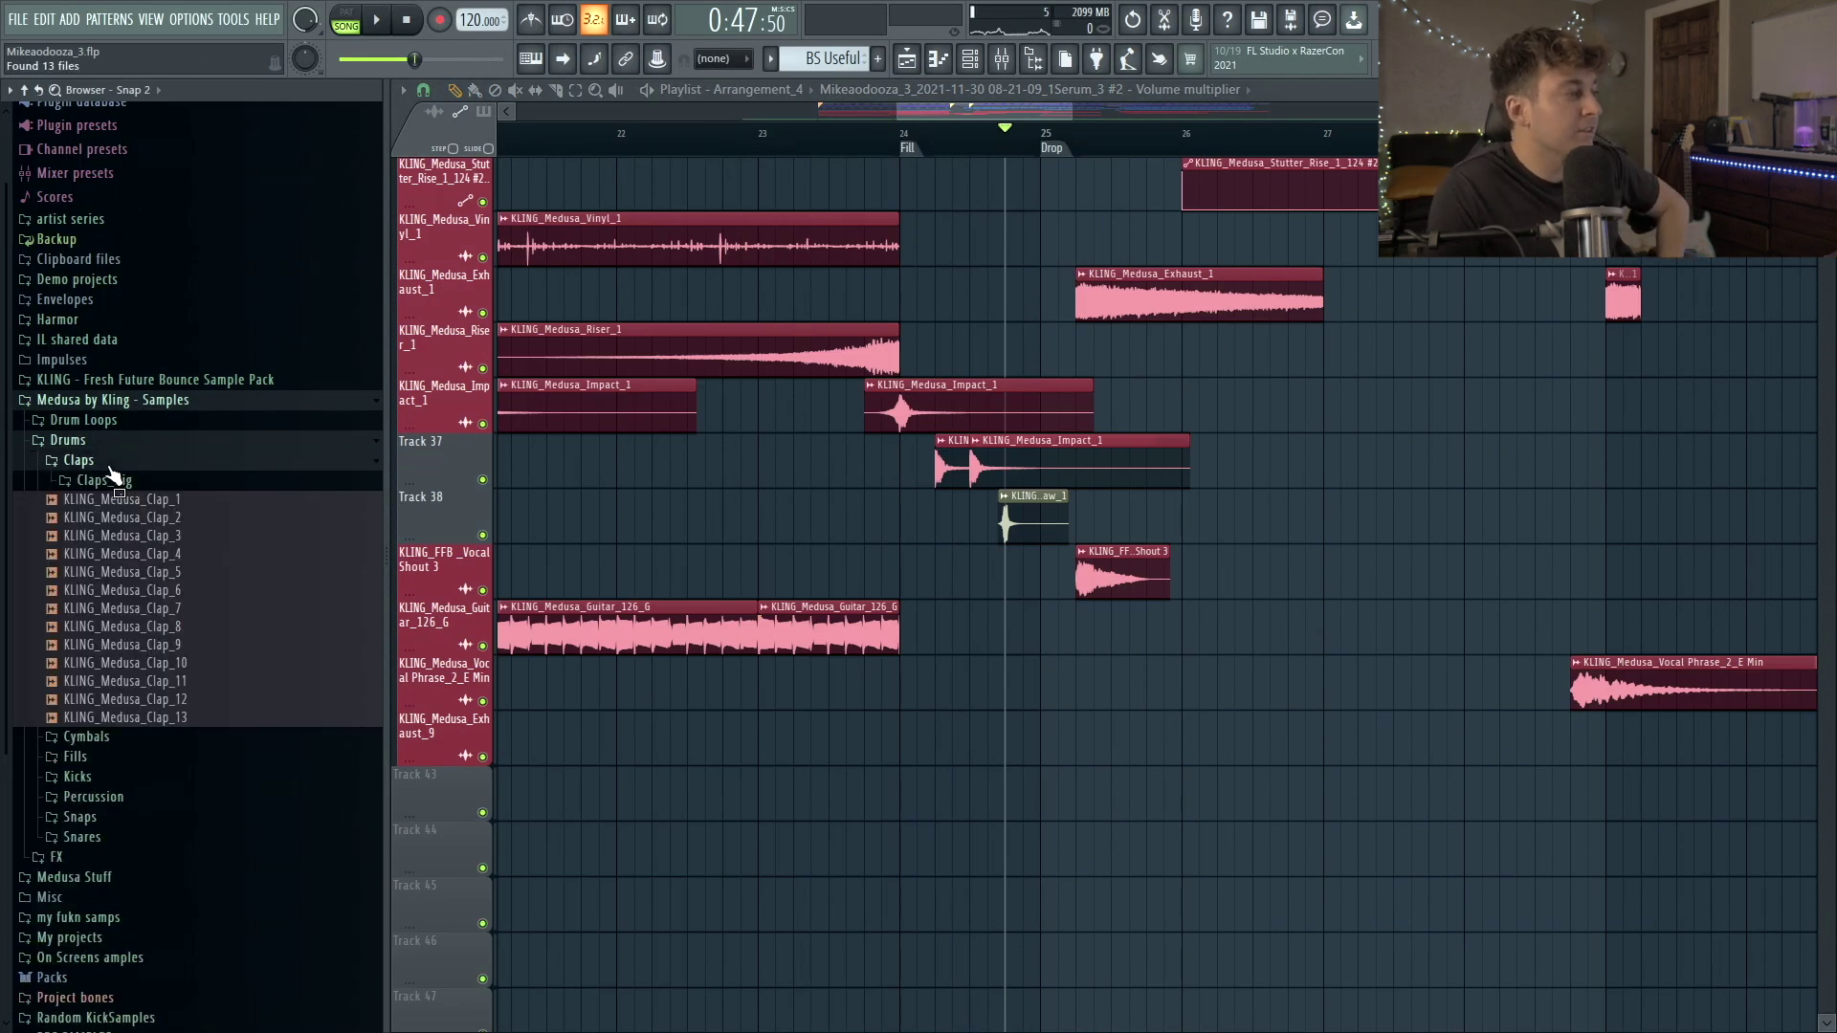
{"action": "left_click", "coordinate": [124, 484]}
{"action": "left_click", "coordinate": [188, 500]}
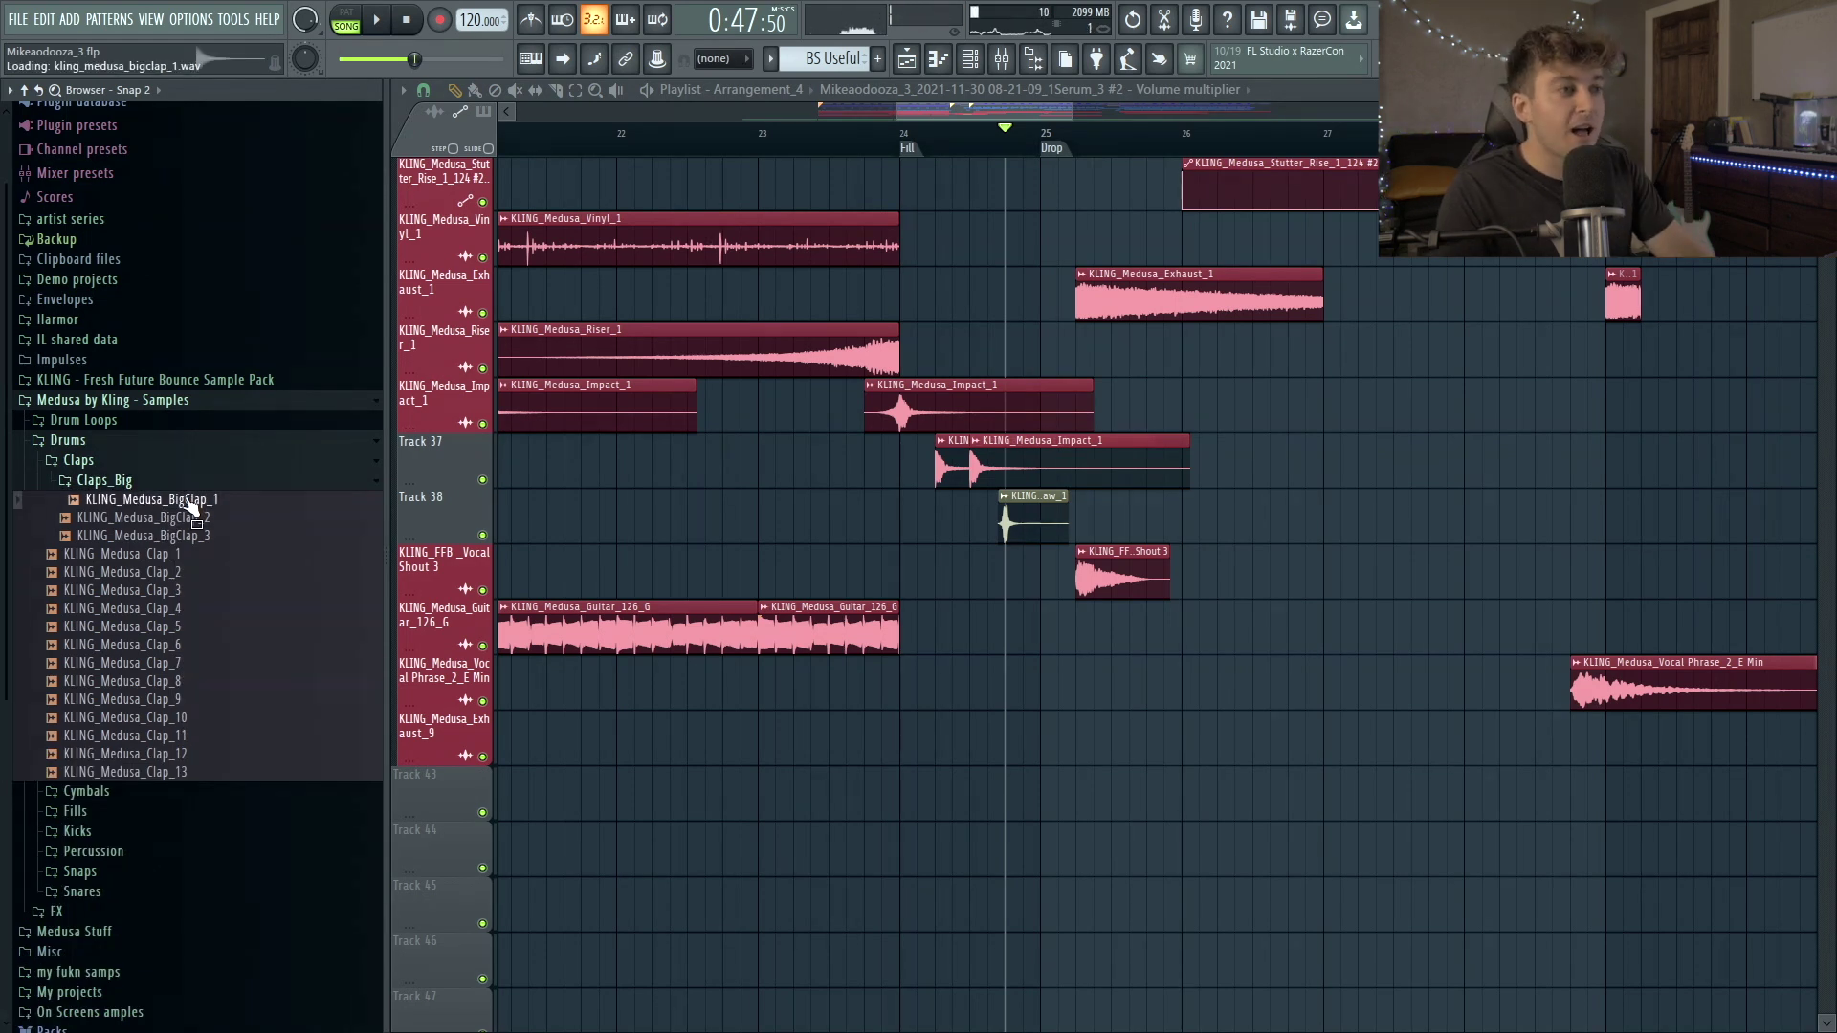
Play the fill, add KLING_Medusa_BigClap_1 to Track 43 at beat 4 of bar 24, and cut it off at bar 25.
{"action": "key", "text": "space"}
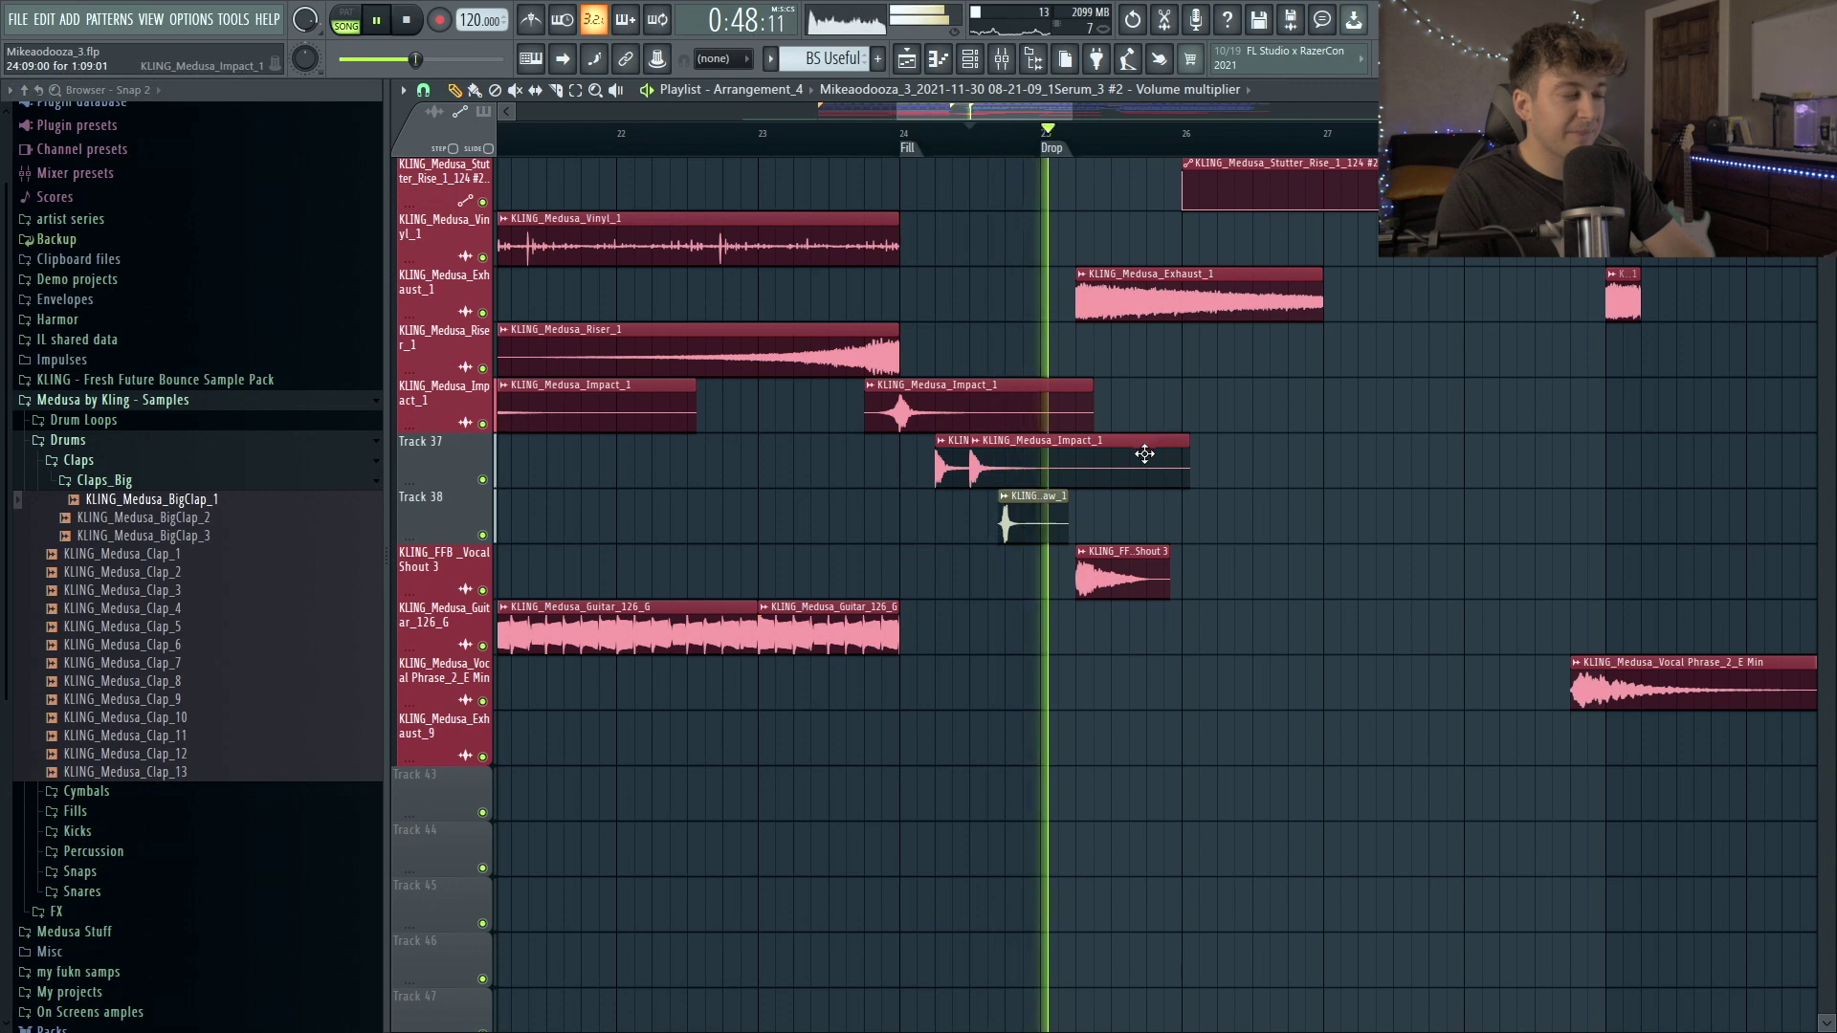
{"action": "key", "text": "space"}
{"action": "left_click_drag", "start_coordinate": [248, 517], "coordinate": [1033, 802]}
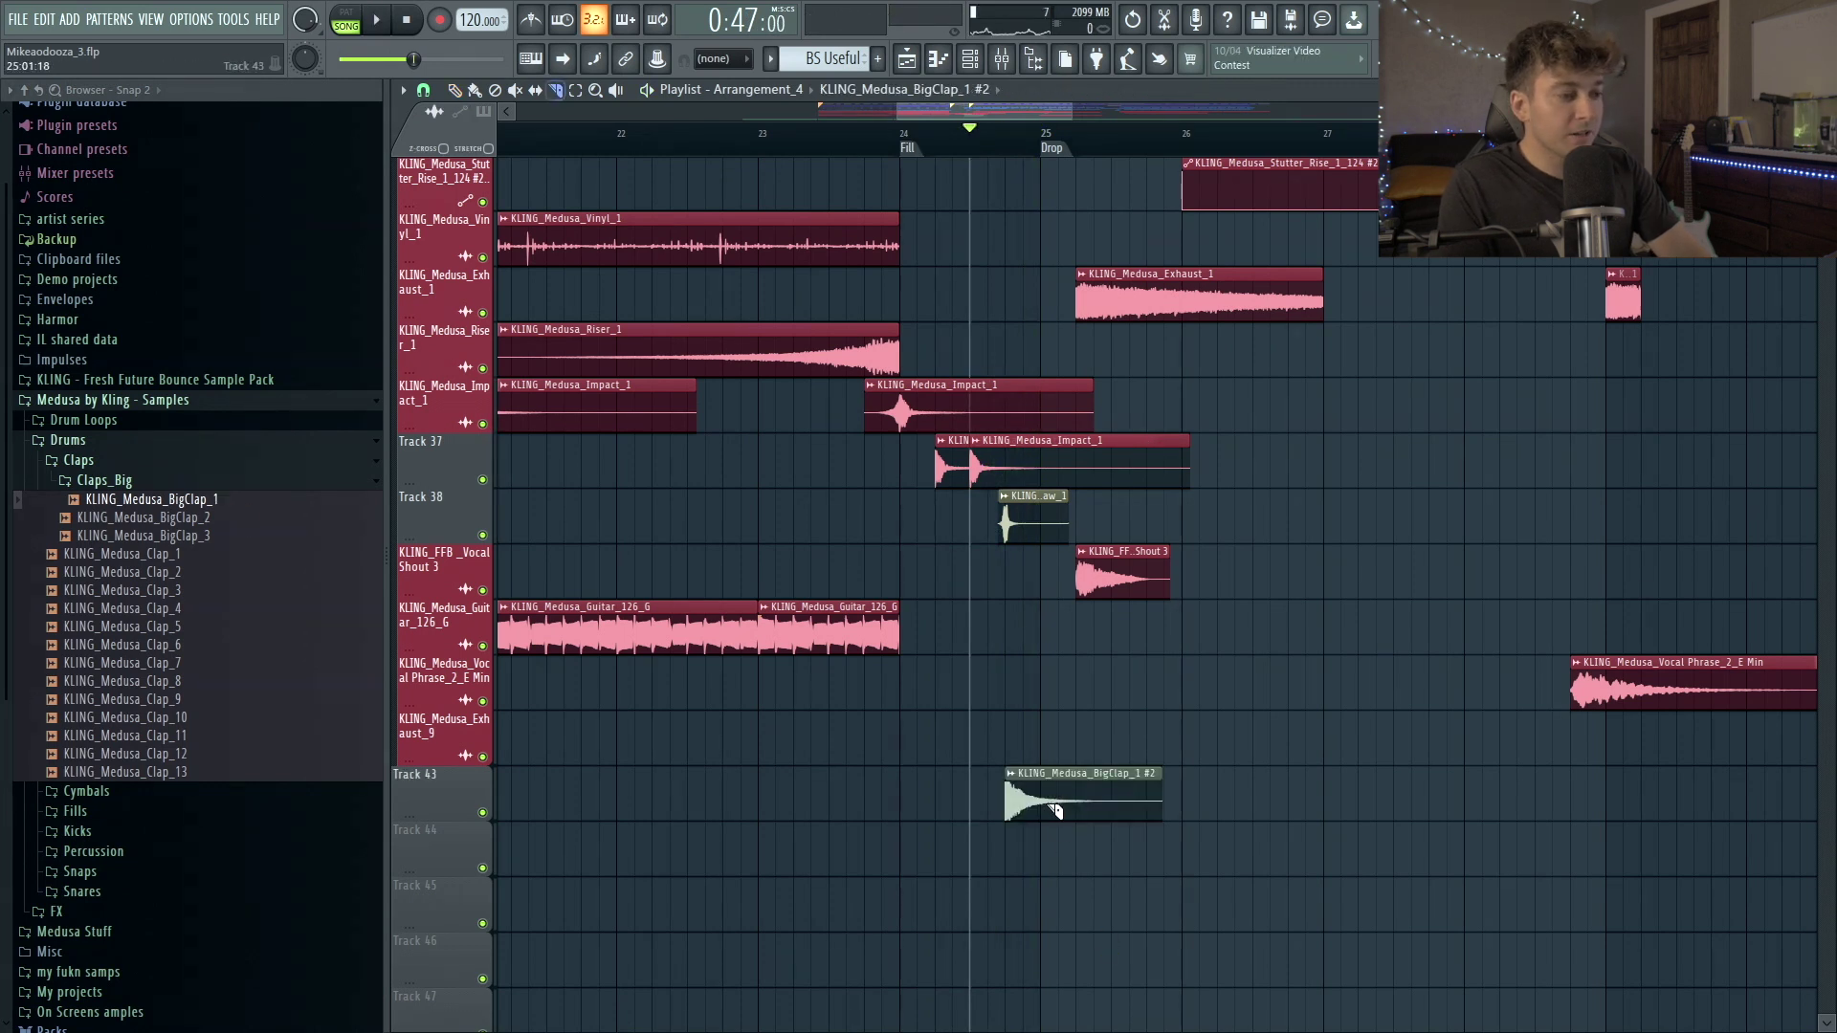
{"action": "right_click", "coordinate": [1092, 797]}
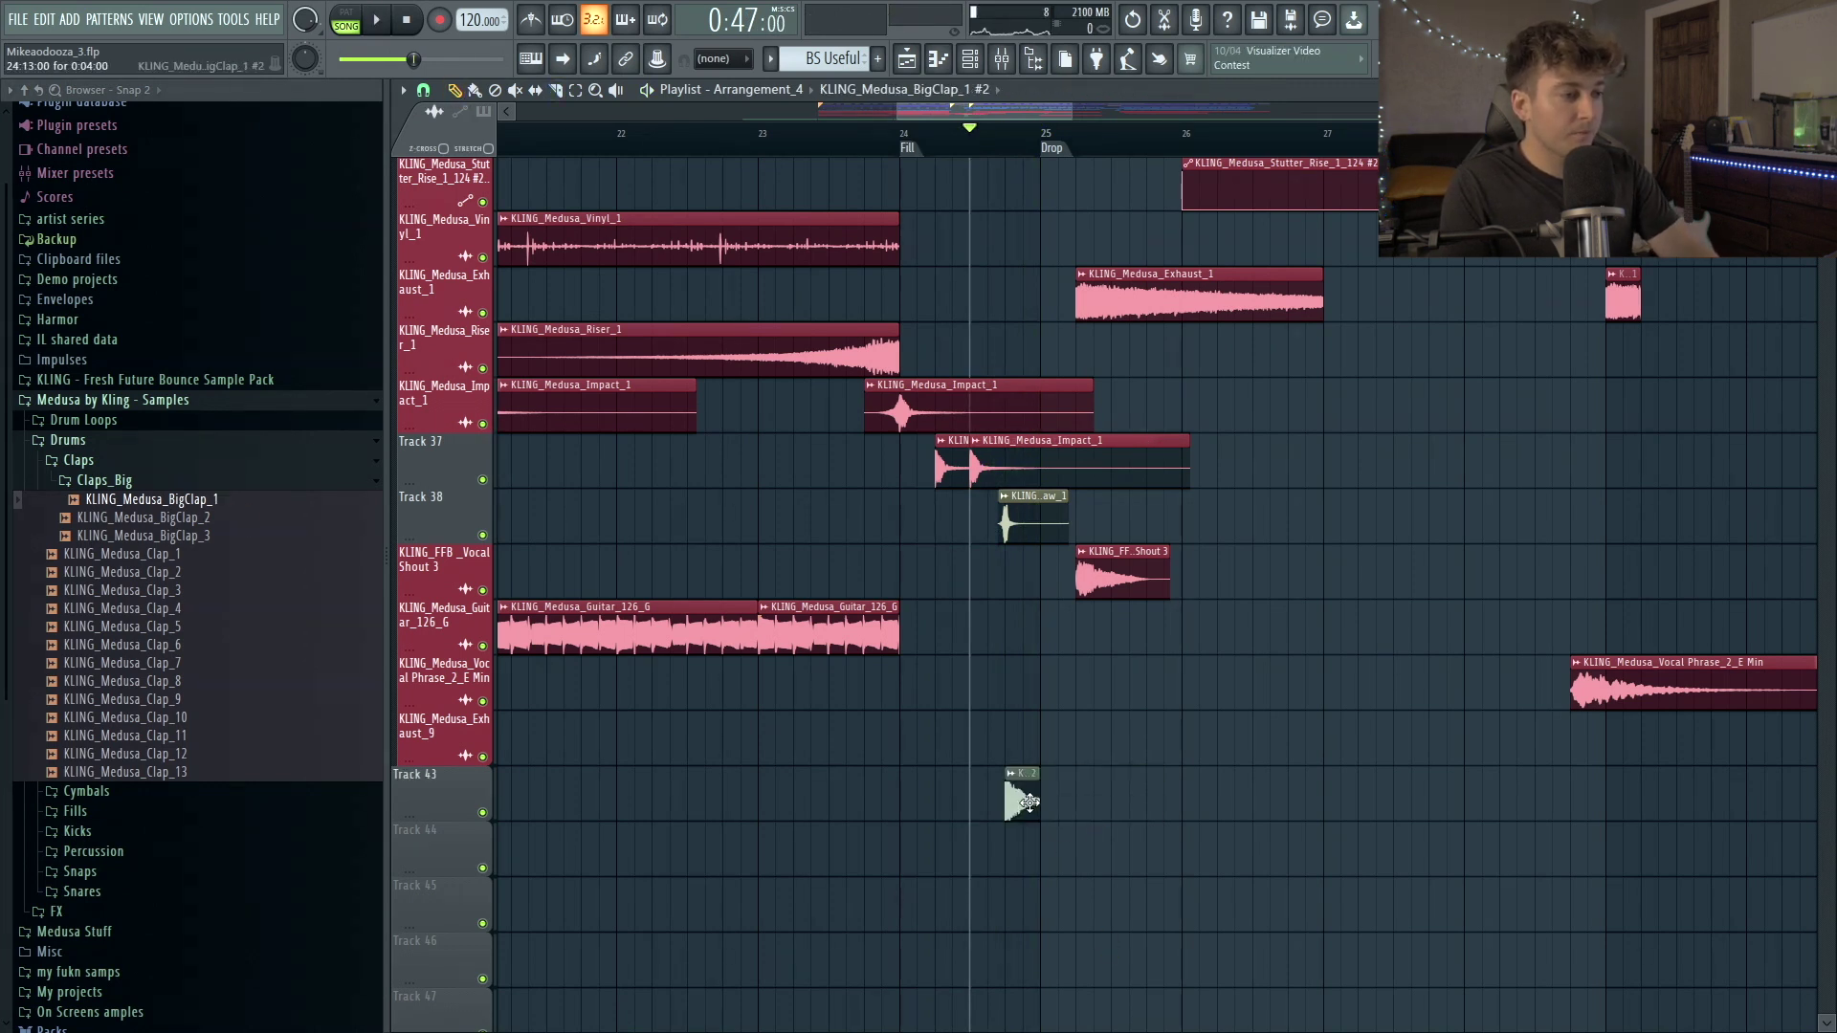
Create a volume automation clip for the big clap on Track 44 and curve it down to 0% at bar 25.
{"action": "double_click", "coordinate": [1028, 802]}
{"action": "key", "text": "Escape"}
{"action": "right_click", "coordinate": [1022, 800]}
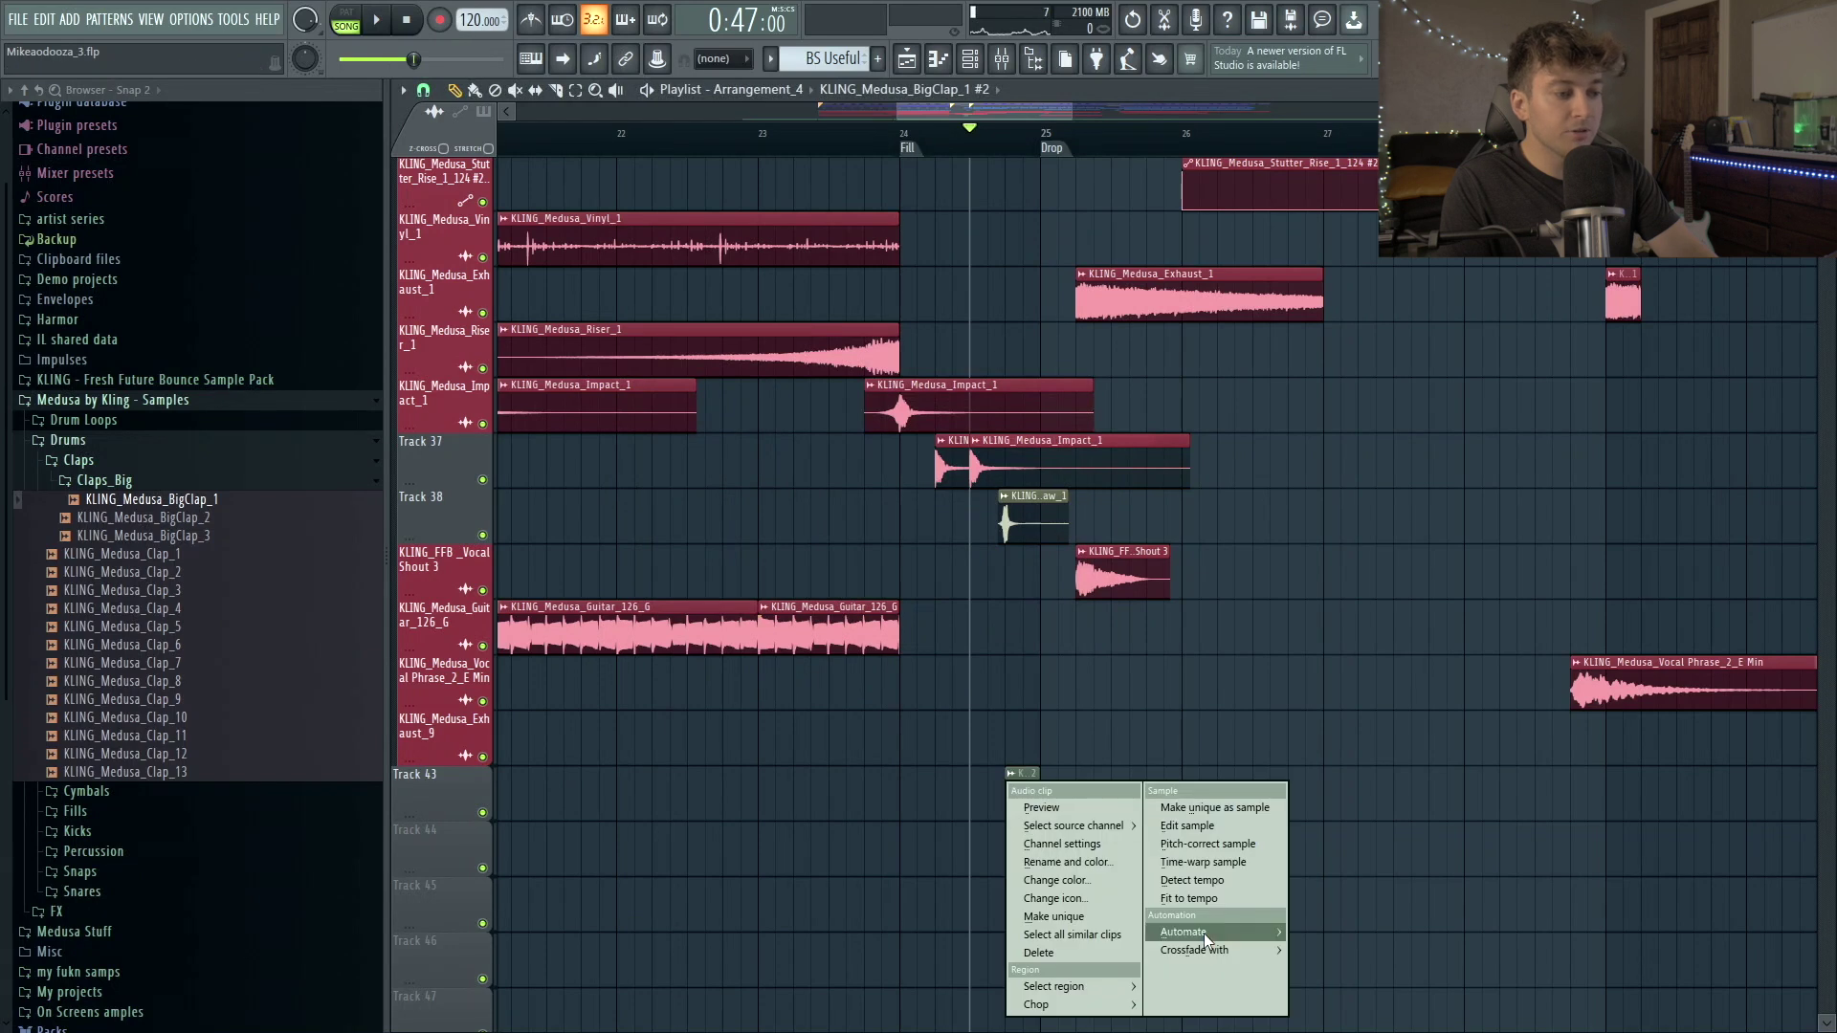
{"action": "left_click", "coordinate": [1027, 774]}
{"action": "scroll", "coordinate": [1026, 840], "scroll_direction": "up", "scroll_amount": 4}
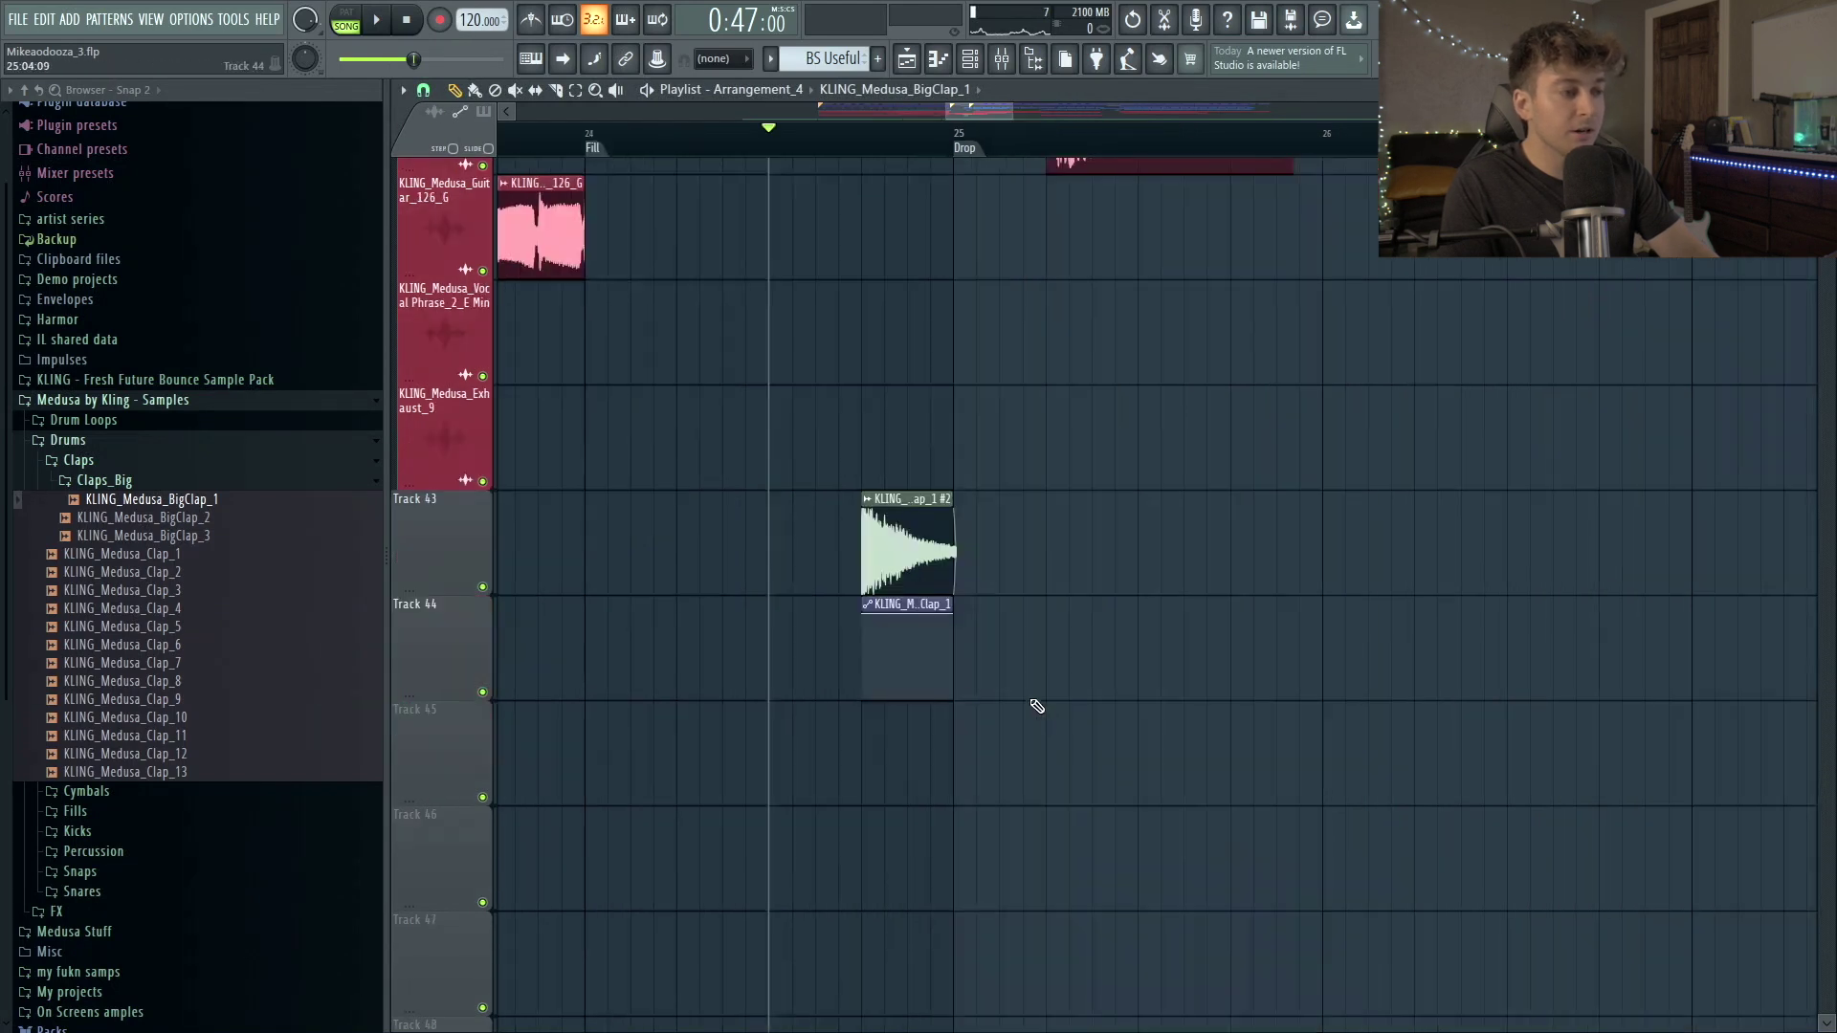
{"action": "left_click_drag", "start_coordinate": [956, 619], "coordinate": [966, 651]}
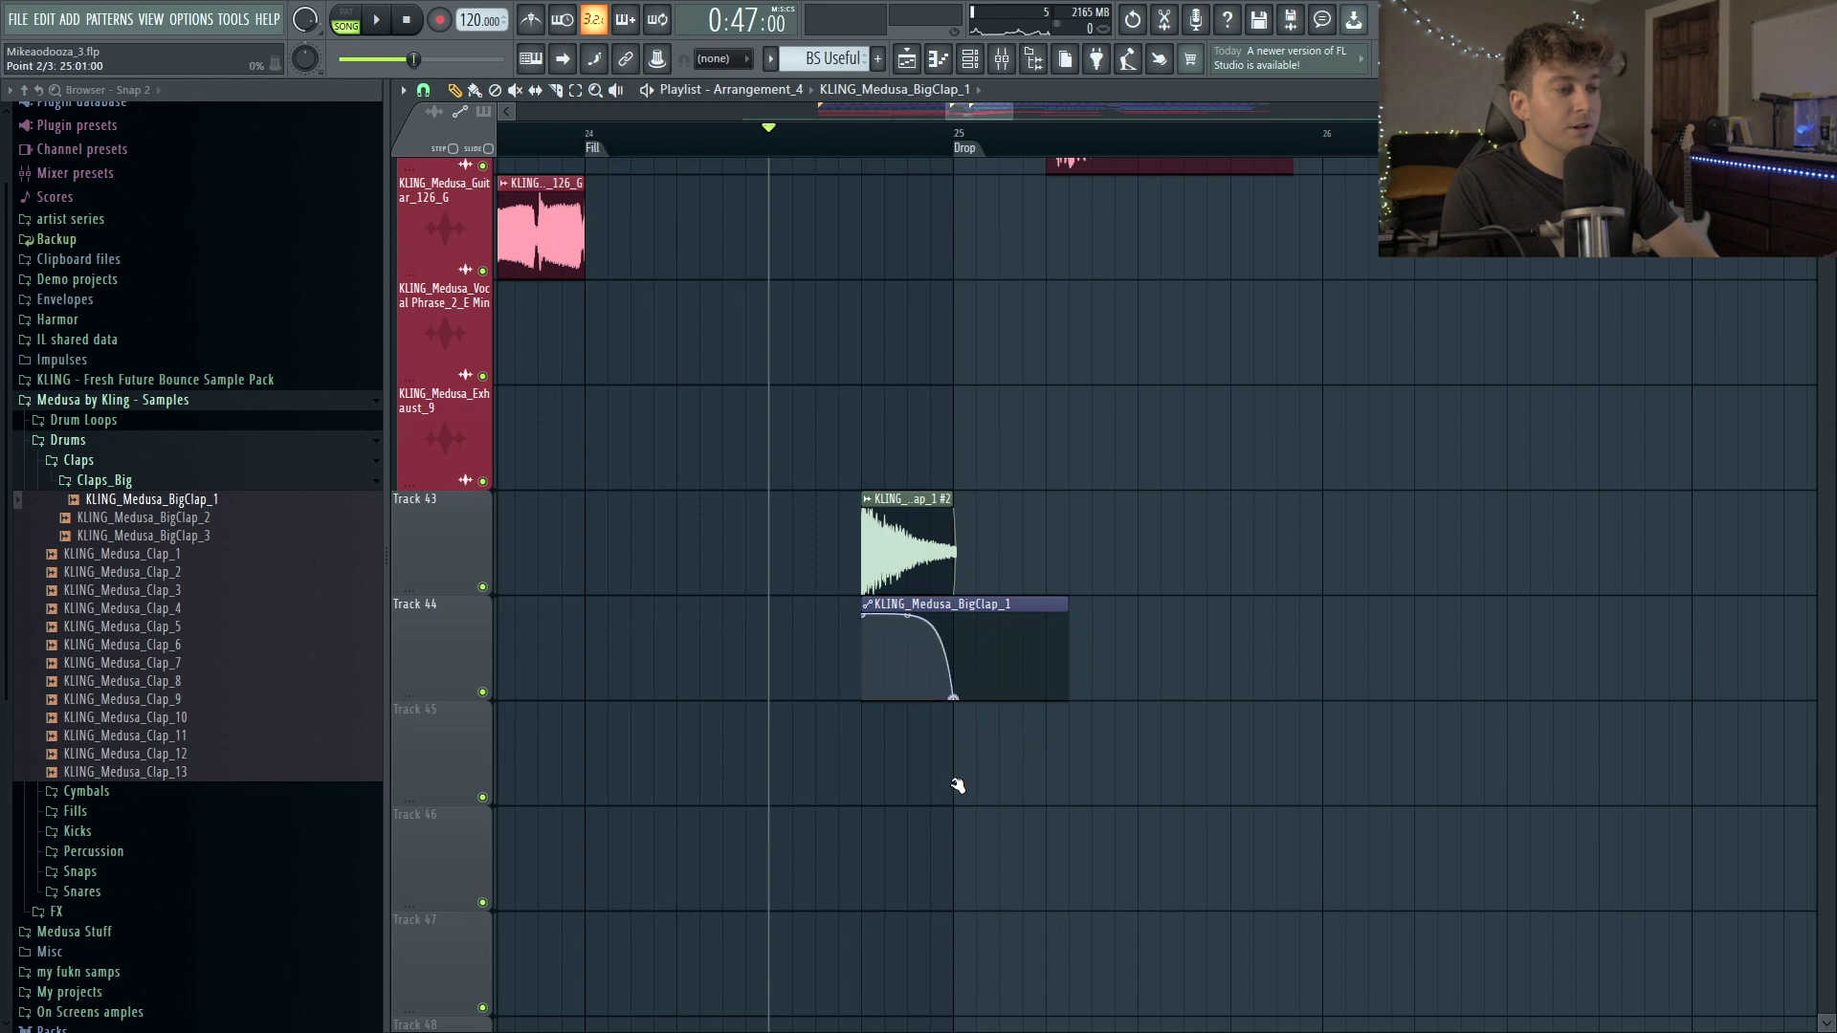
Lower the big clap's channel volume to about 27% while playing the fill.
{"action": "double_click", "coordinate": [912, 577]}
{"action": "key", "text": "space"}
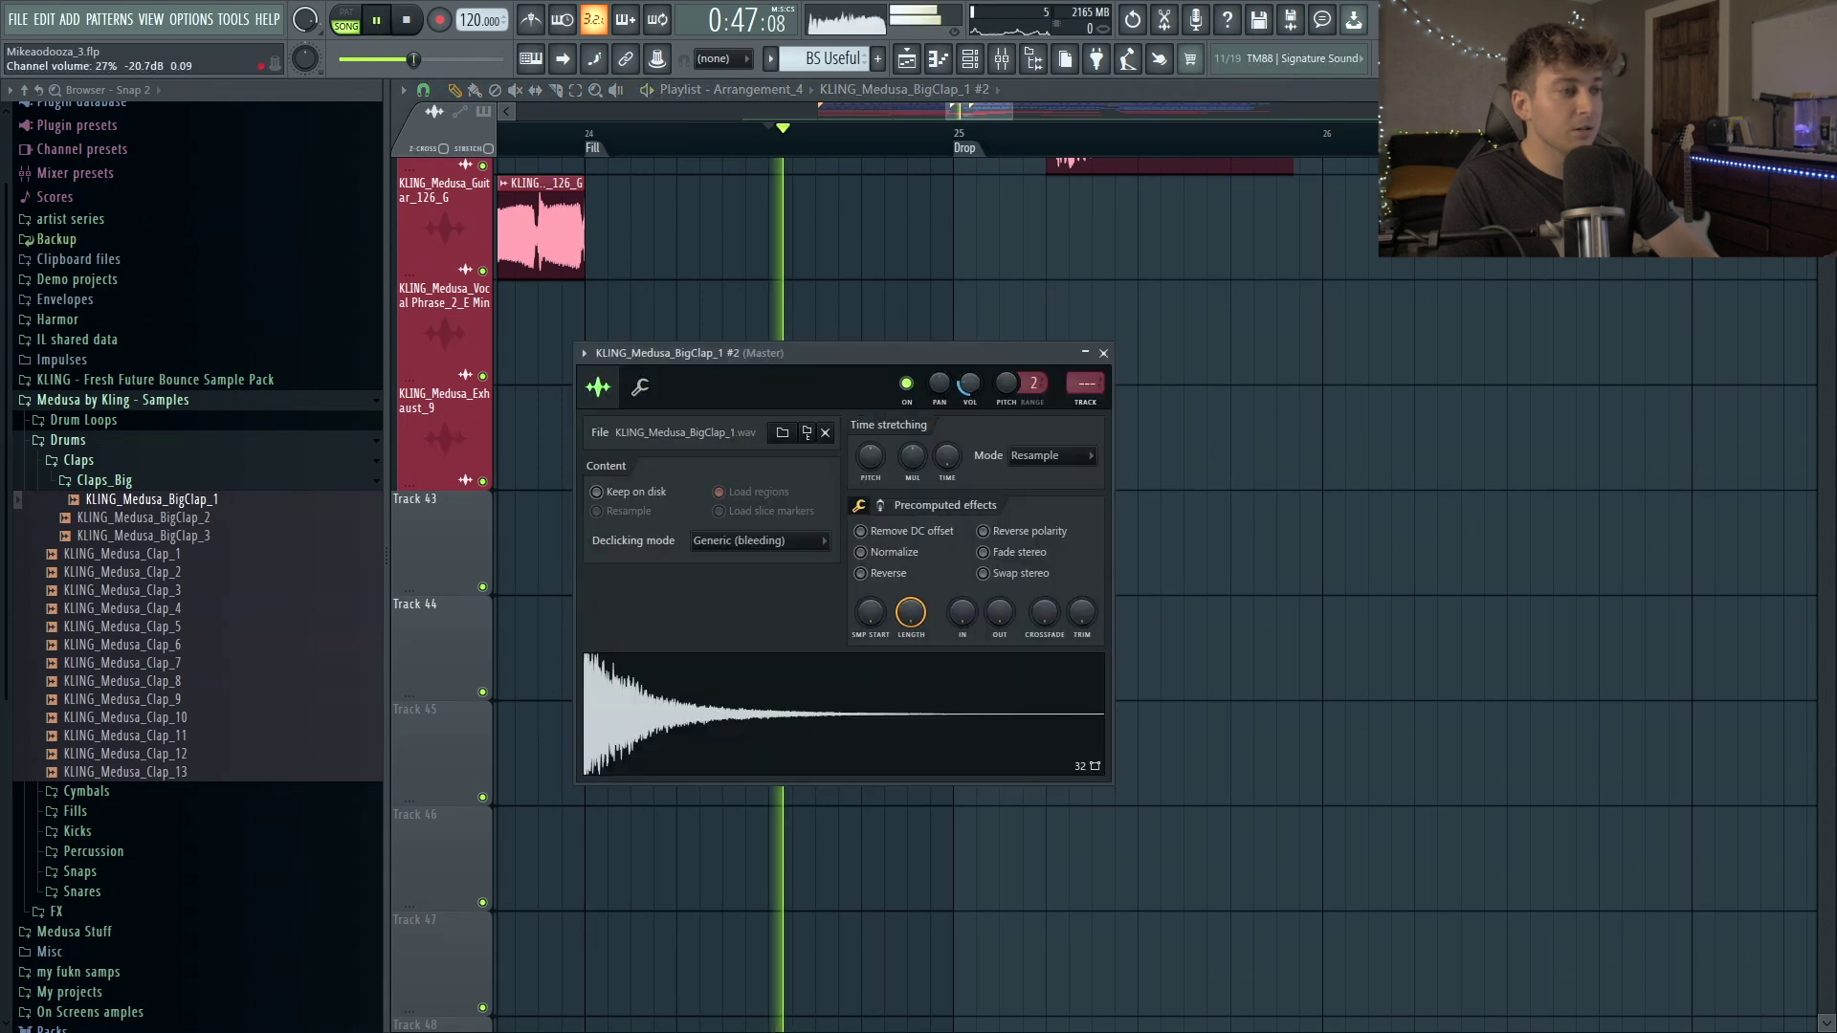
{"action": "right_click", "coordinate": [994, 275]}
{"action": "key", "text": "space"}
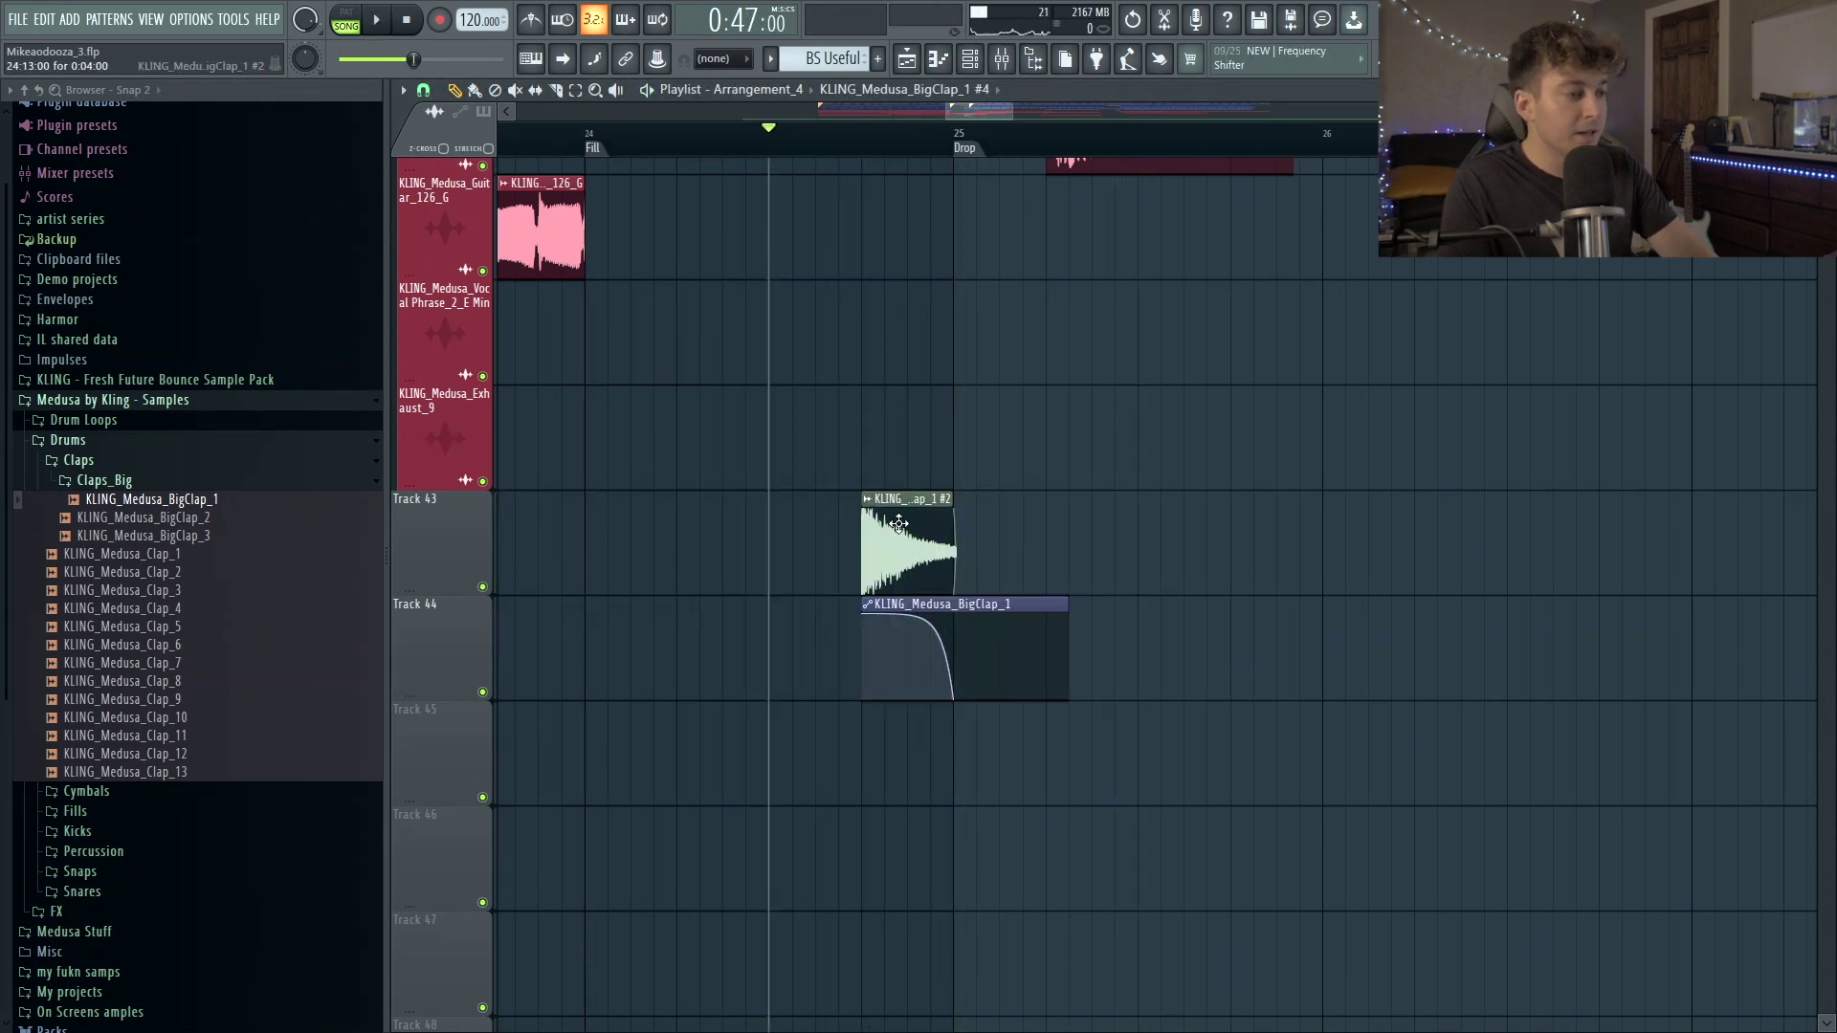
Add a unique, reversed, full-length copy of KLING_Medusa_BigClap_1 on Track 45, swelling into the clap at beat 4 of bar 24.
{"action": "left_click", "coordinate": [787, 742]}
{"action": "double_click", "coordinate": [794, 746]}
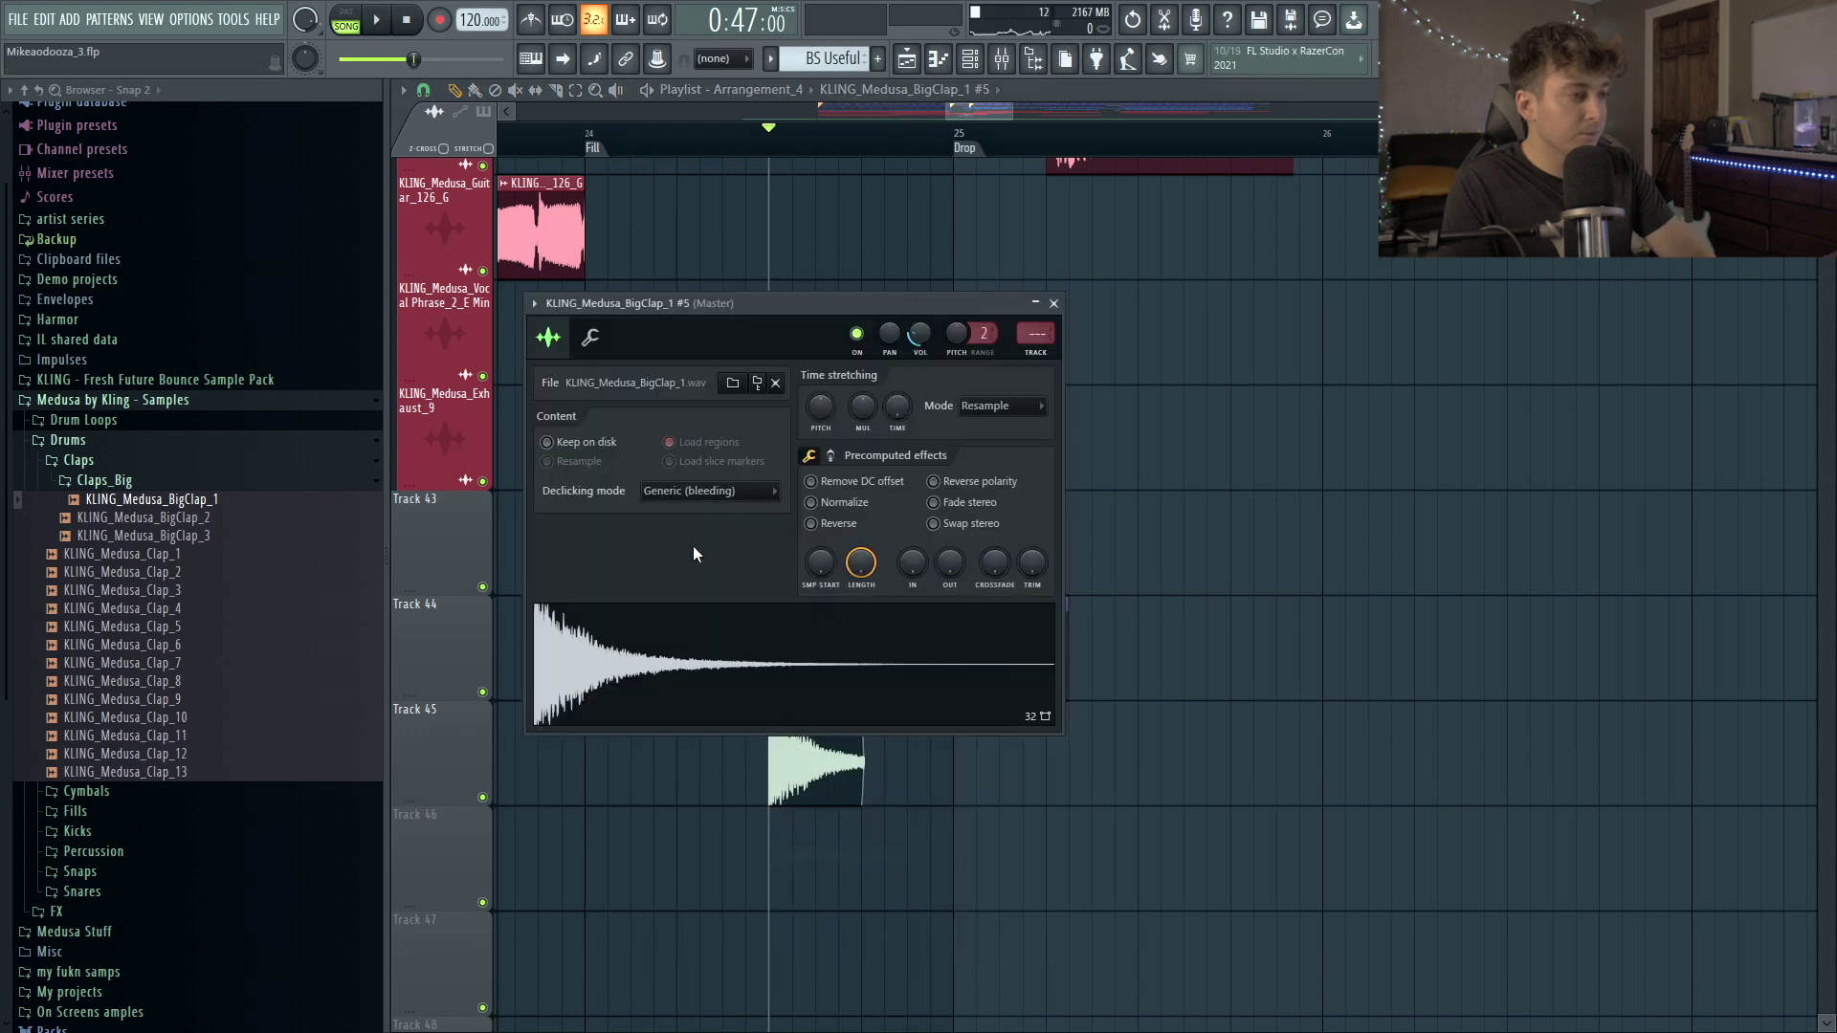
{"action": "left_click", "coordinate": [835, 544]}
{"action": "left_click", "coordinate": [870, 780]}
{"action": "left_click_drag", "start_coordinate": [871, 780], "coordinate": [781, 791]}
Automate the reversed clap's volume on Track 46 with a curve rising from zero to full at beat 4 of bar 24, then dropping straight to zero.
{"action": "left_click", "coordinate": [514, 715]}
{"action": "mouse_move", "coordinate": [698, 869]}
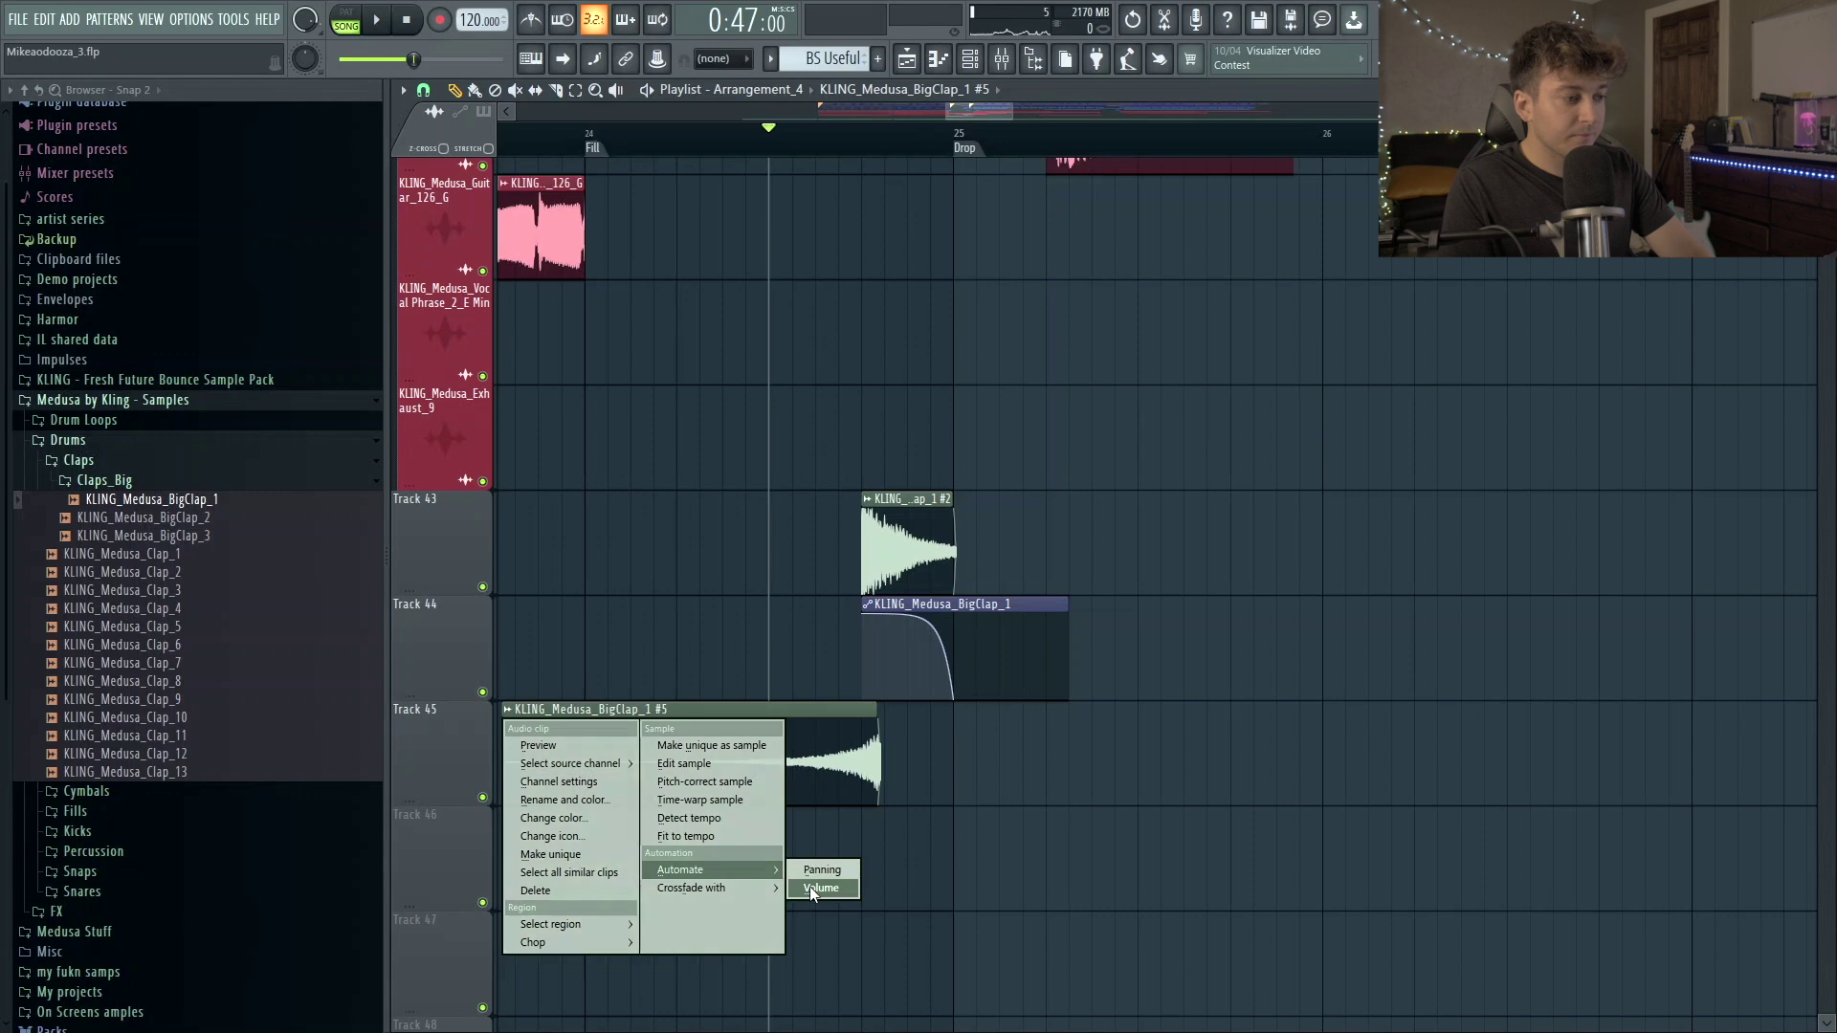
{"action": "left_click", "coordinate": [823, 871]}
{"action": "left_click_drag", "start_coordinate": [1118, 545], "coordinate": [1118, 666]}
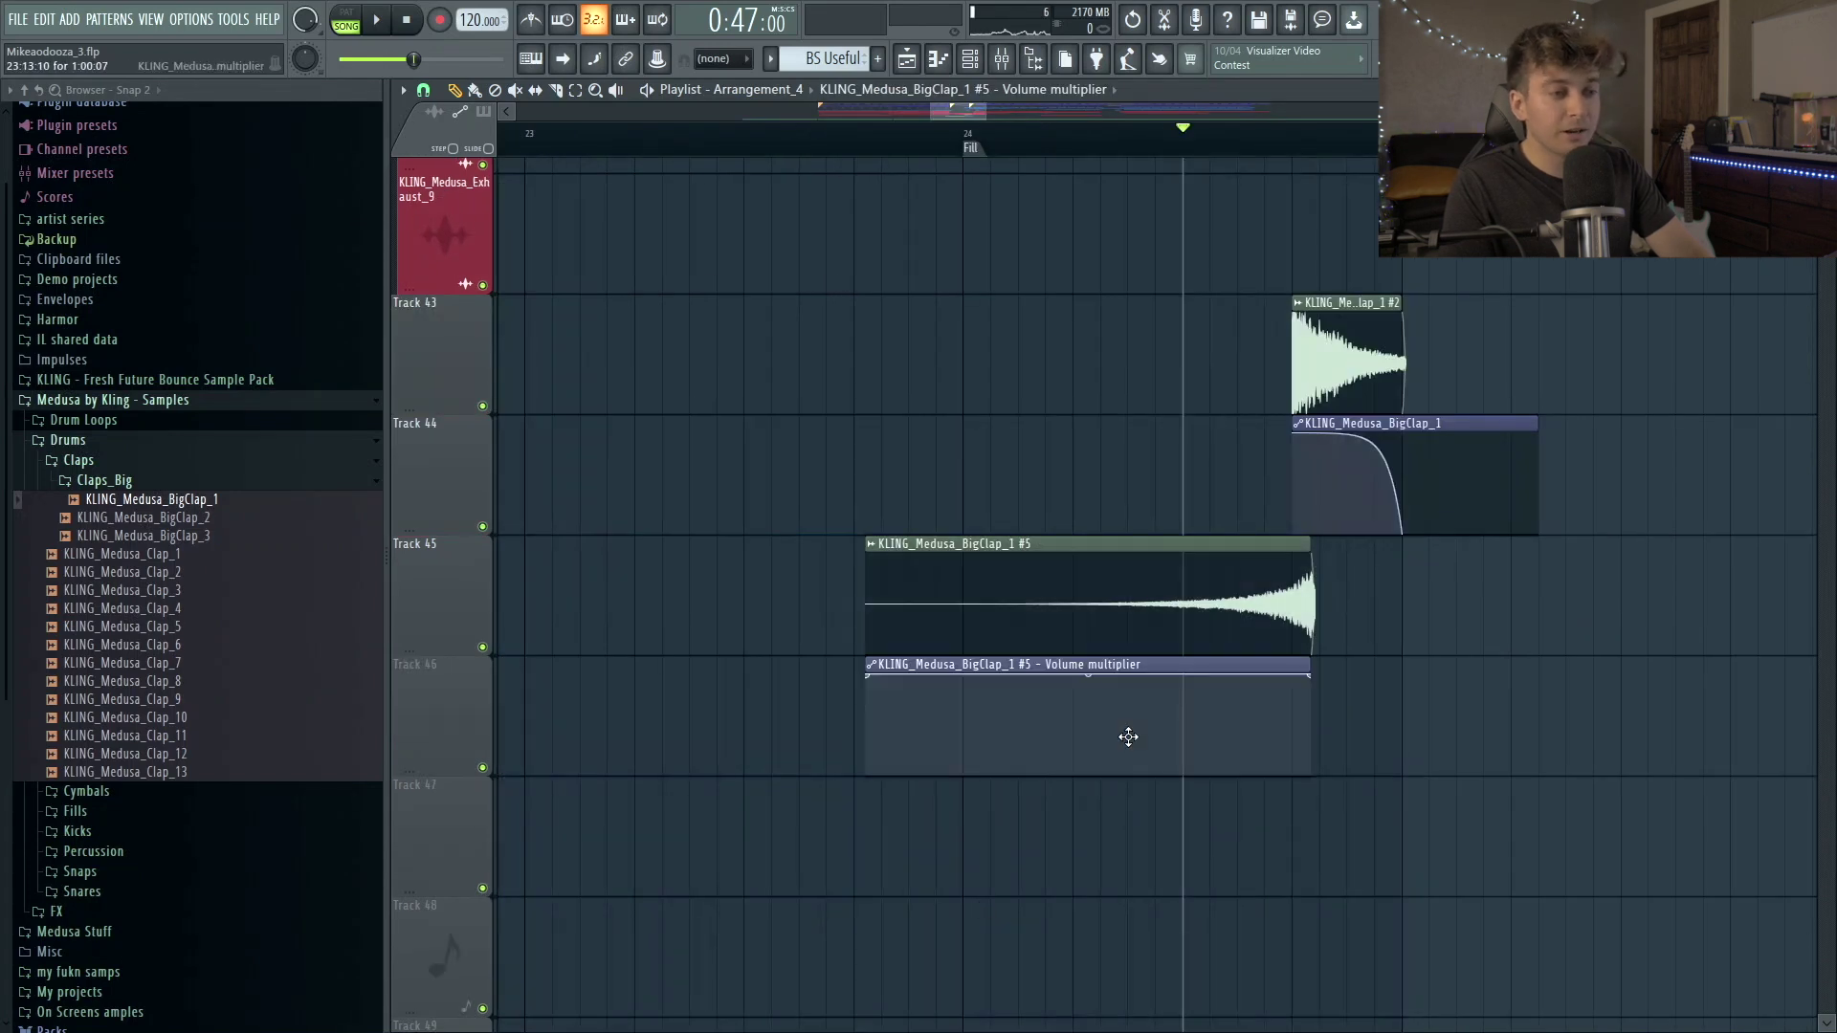
{"action": "left_click_drag", "start_coordinate": [938, 648], "coordinate": [1120, 806]}
{"action": "right_click", "coordinate": [1292, 685]}
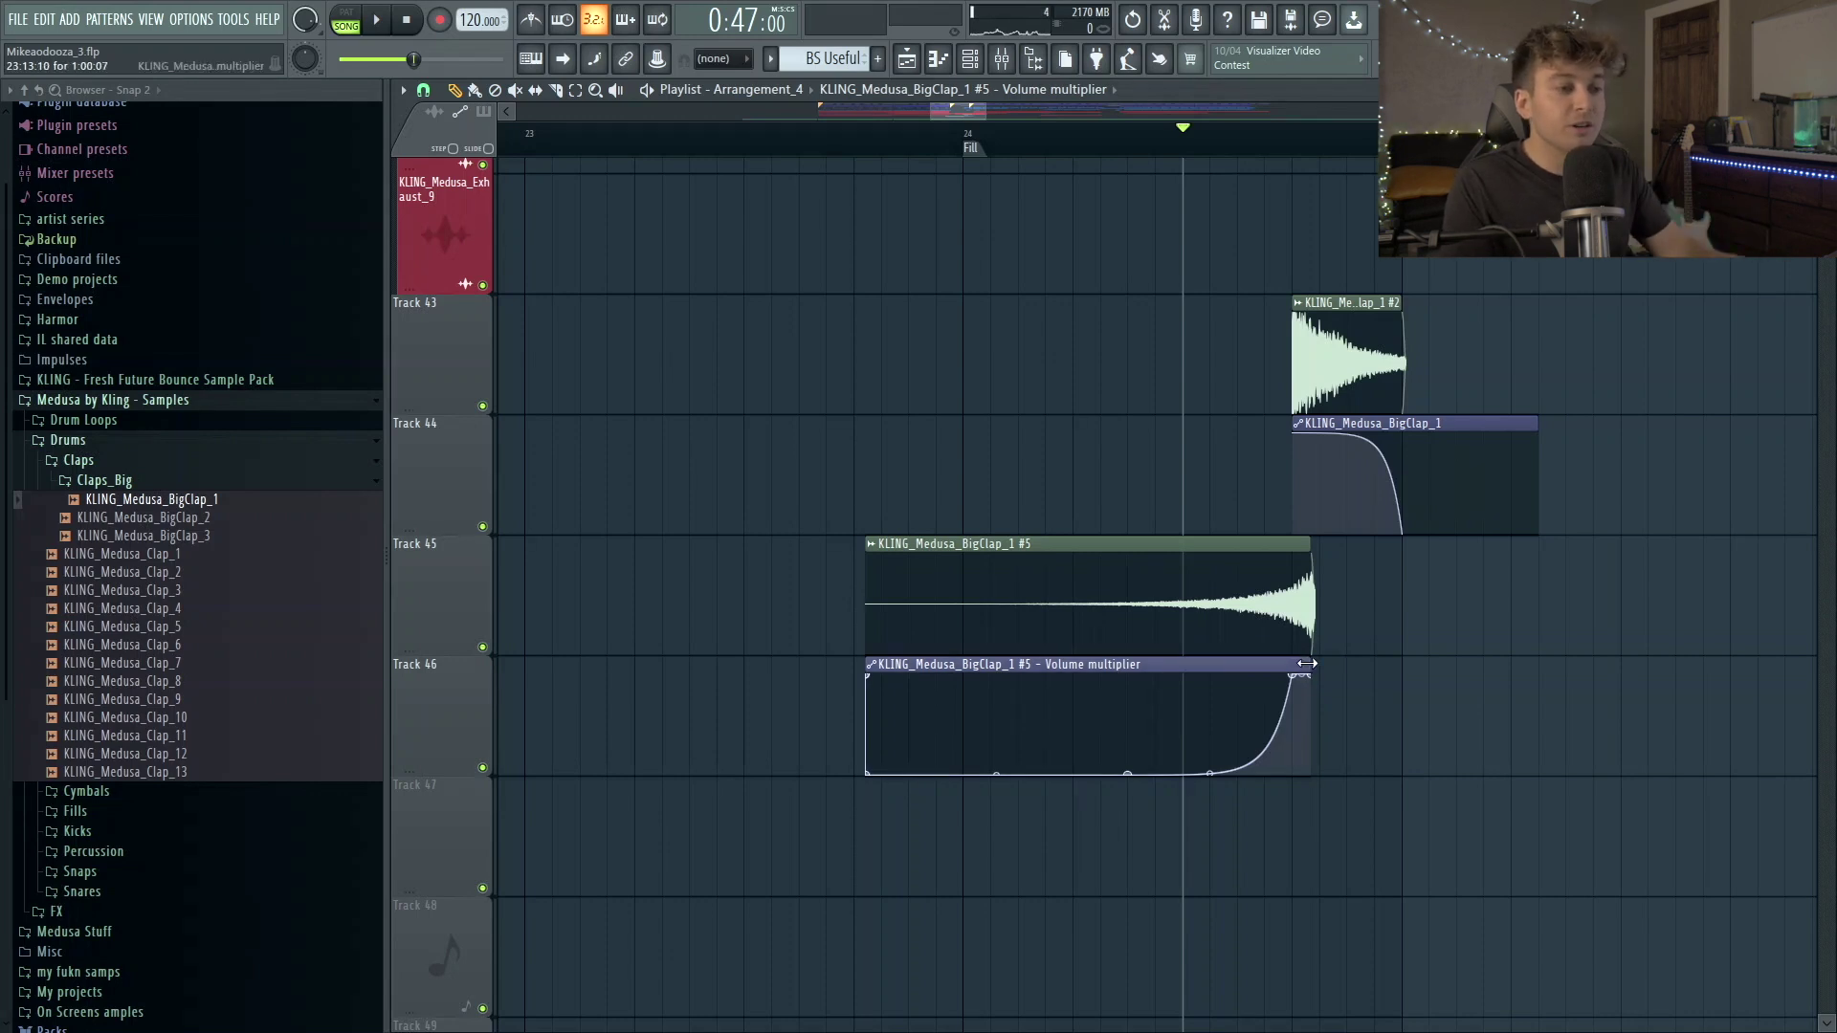
{"action": "left_click_drag", "start_coordinate": [1308, 670], "coordinate": [1332, 689]}
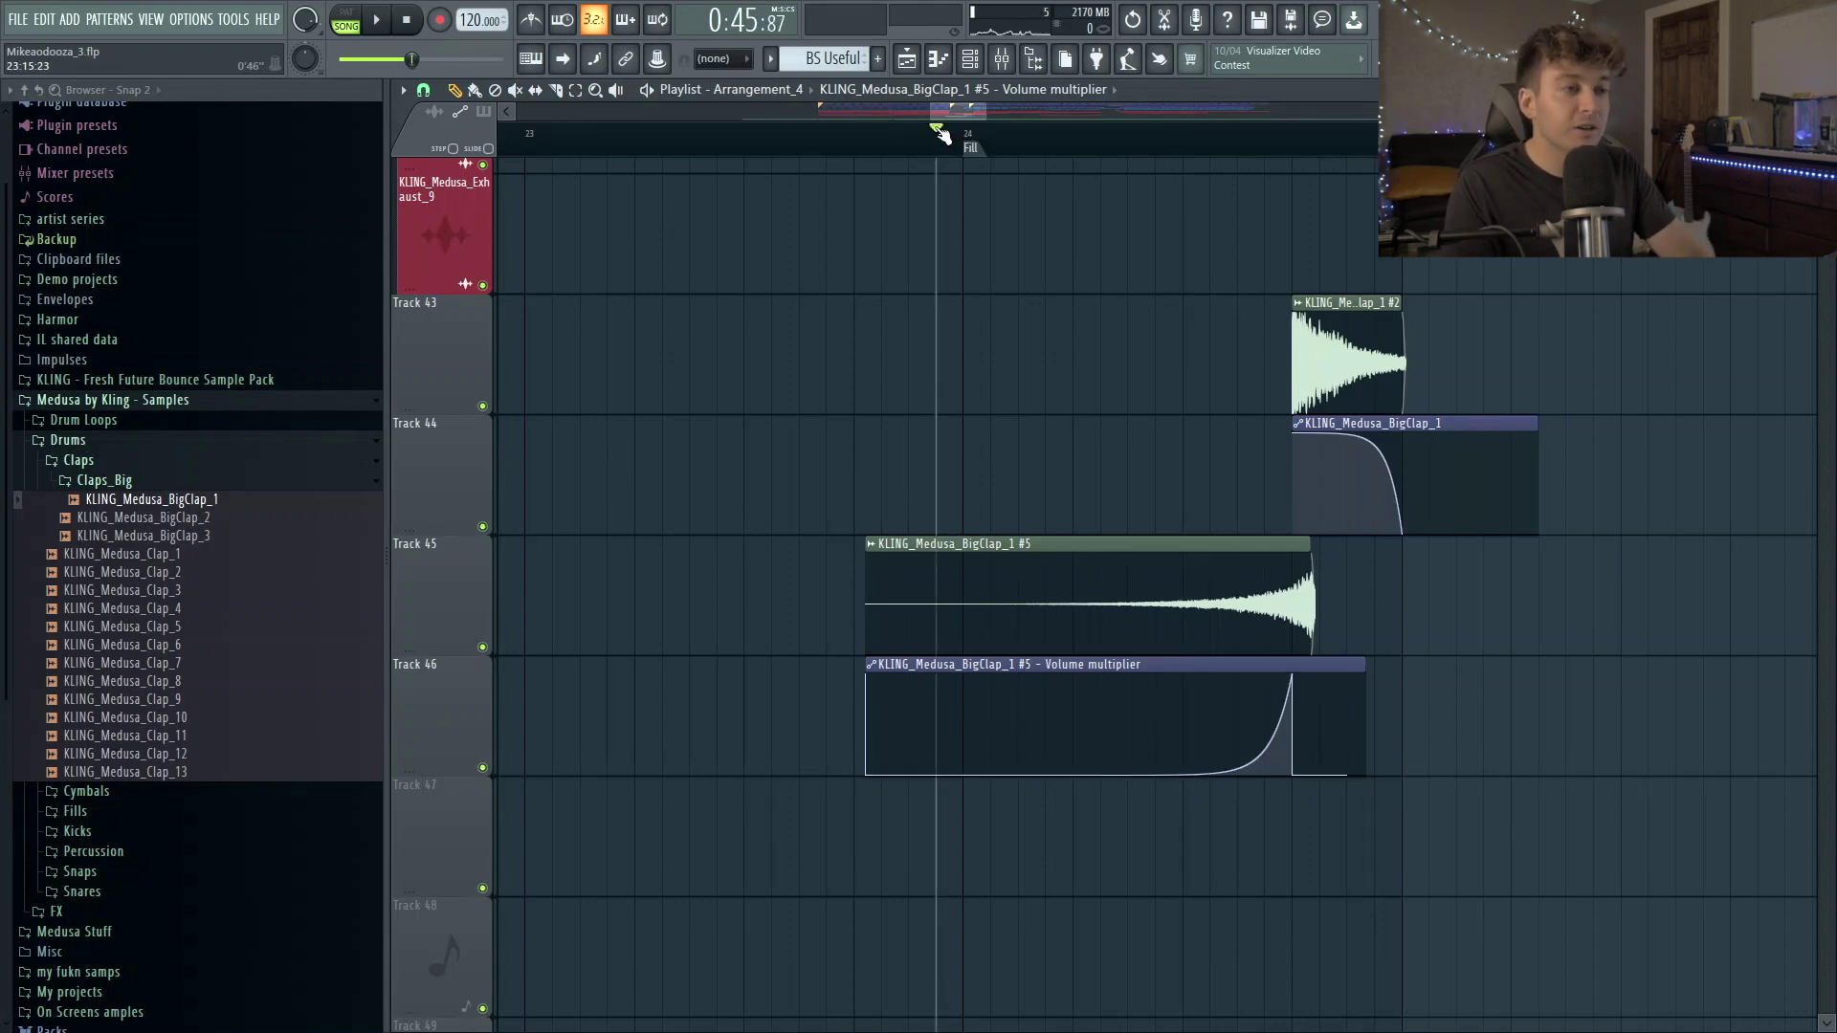
Play the fill from just before bar 24 to hear the reversed clap, and review the transition's layers across the arrangement.
{"action": "key", "text": "space"}
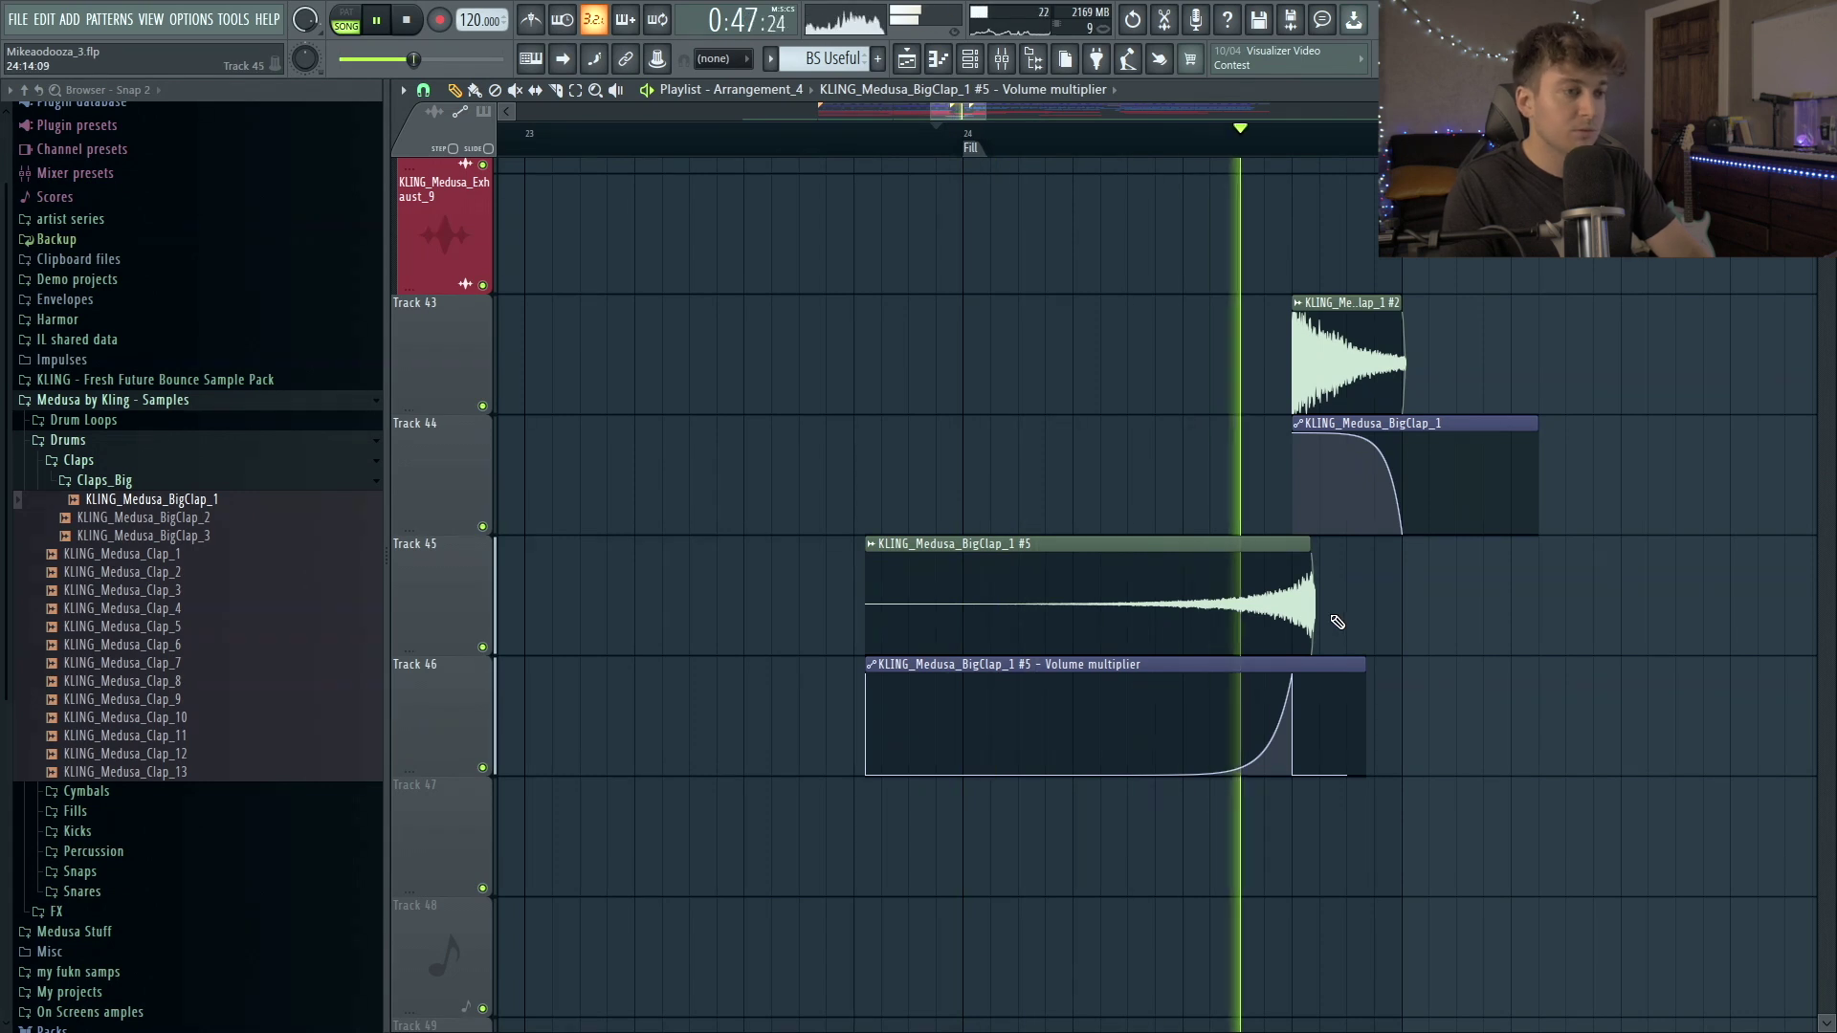
{"action": "key", "text": "space"}
{"action": "scroll", "coordinate": [1333, 617], "scroll_direction": "up", "scroll_amount": 8}
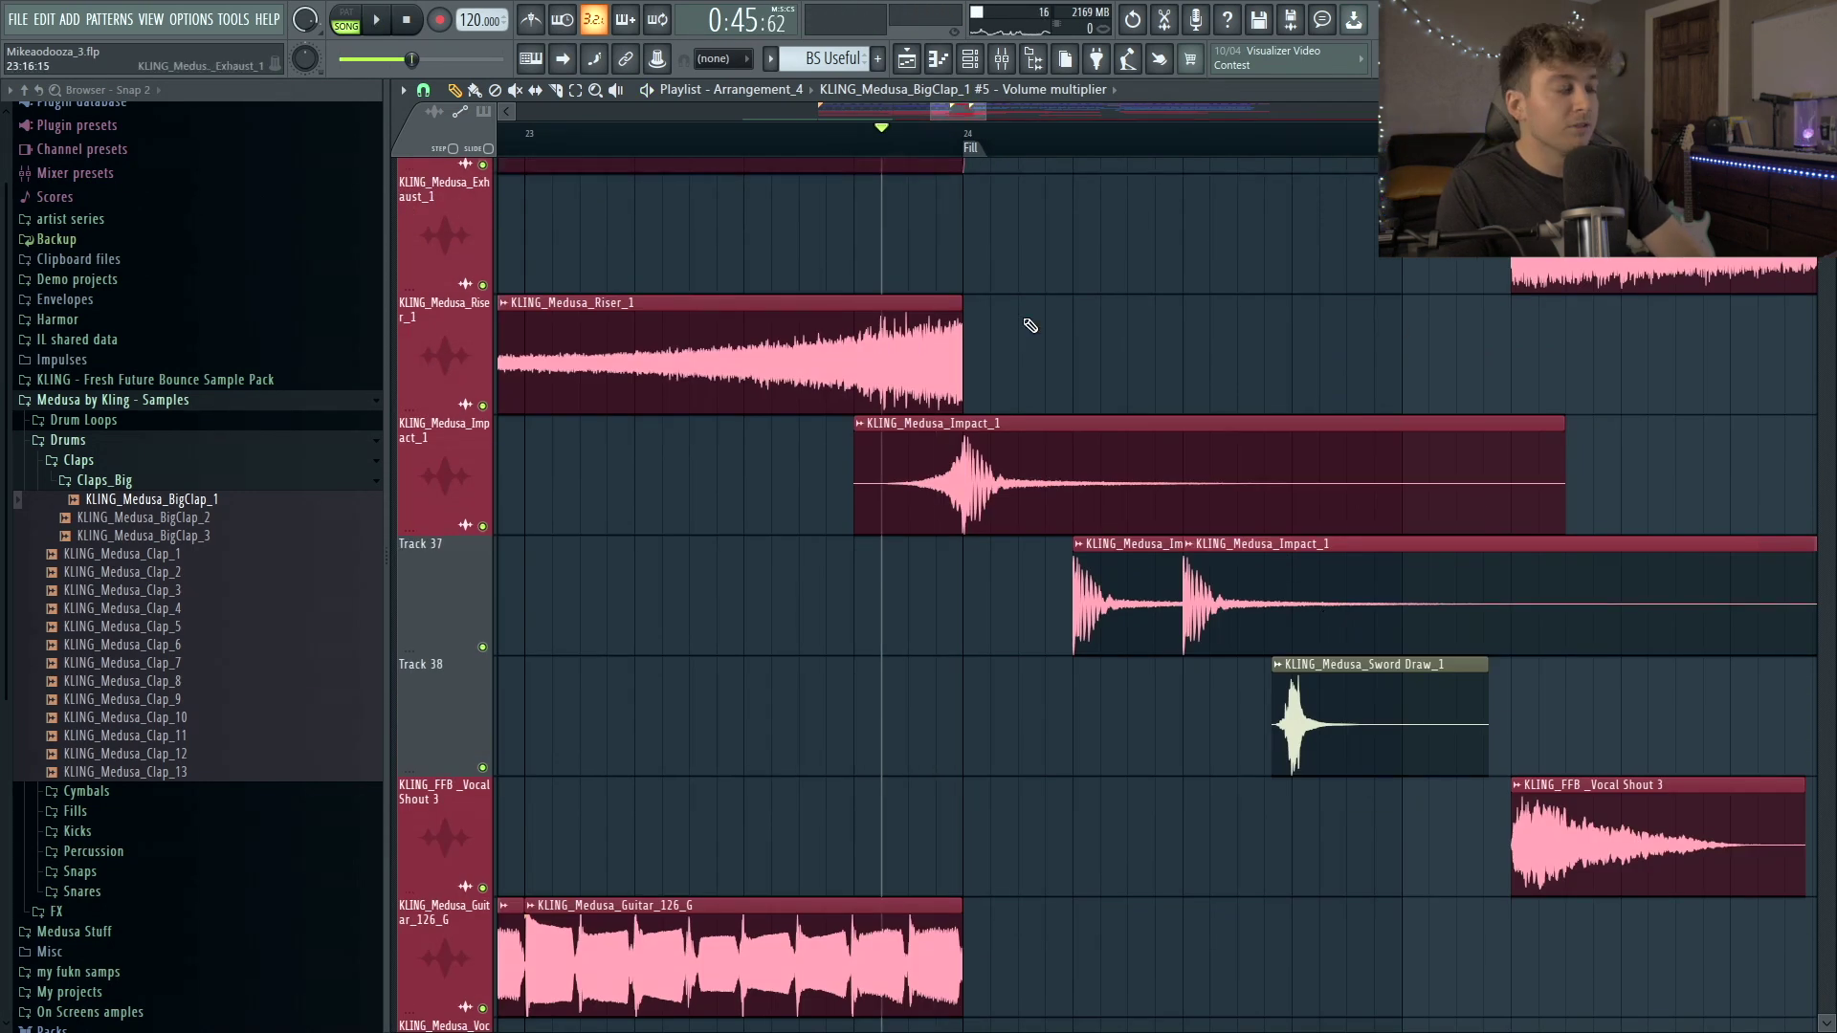
{"action": "scroll", "coordinate": [1030, 325], "scroll_direction": "down", "scroll_amount": 5}
{"action": "scroll", "coordinate": [877, 152], "scroll_direction": "up", "scroll_amount": 6}
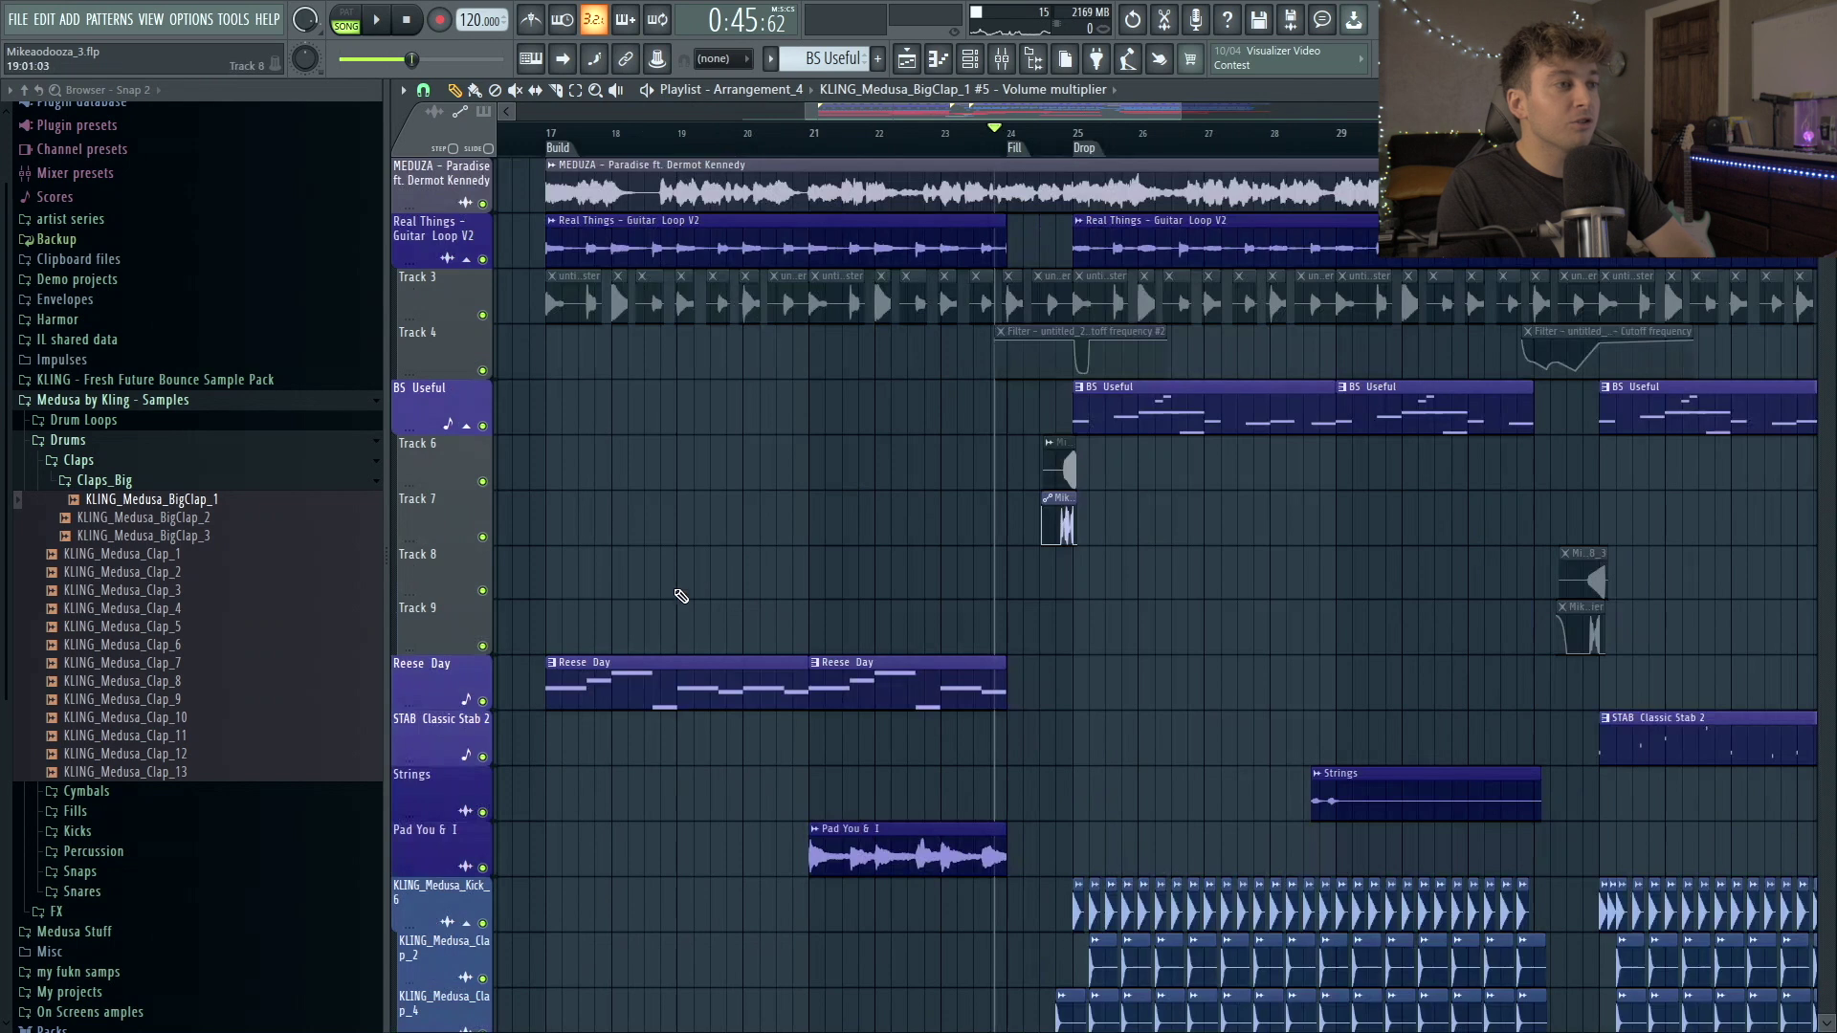